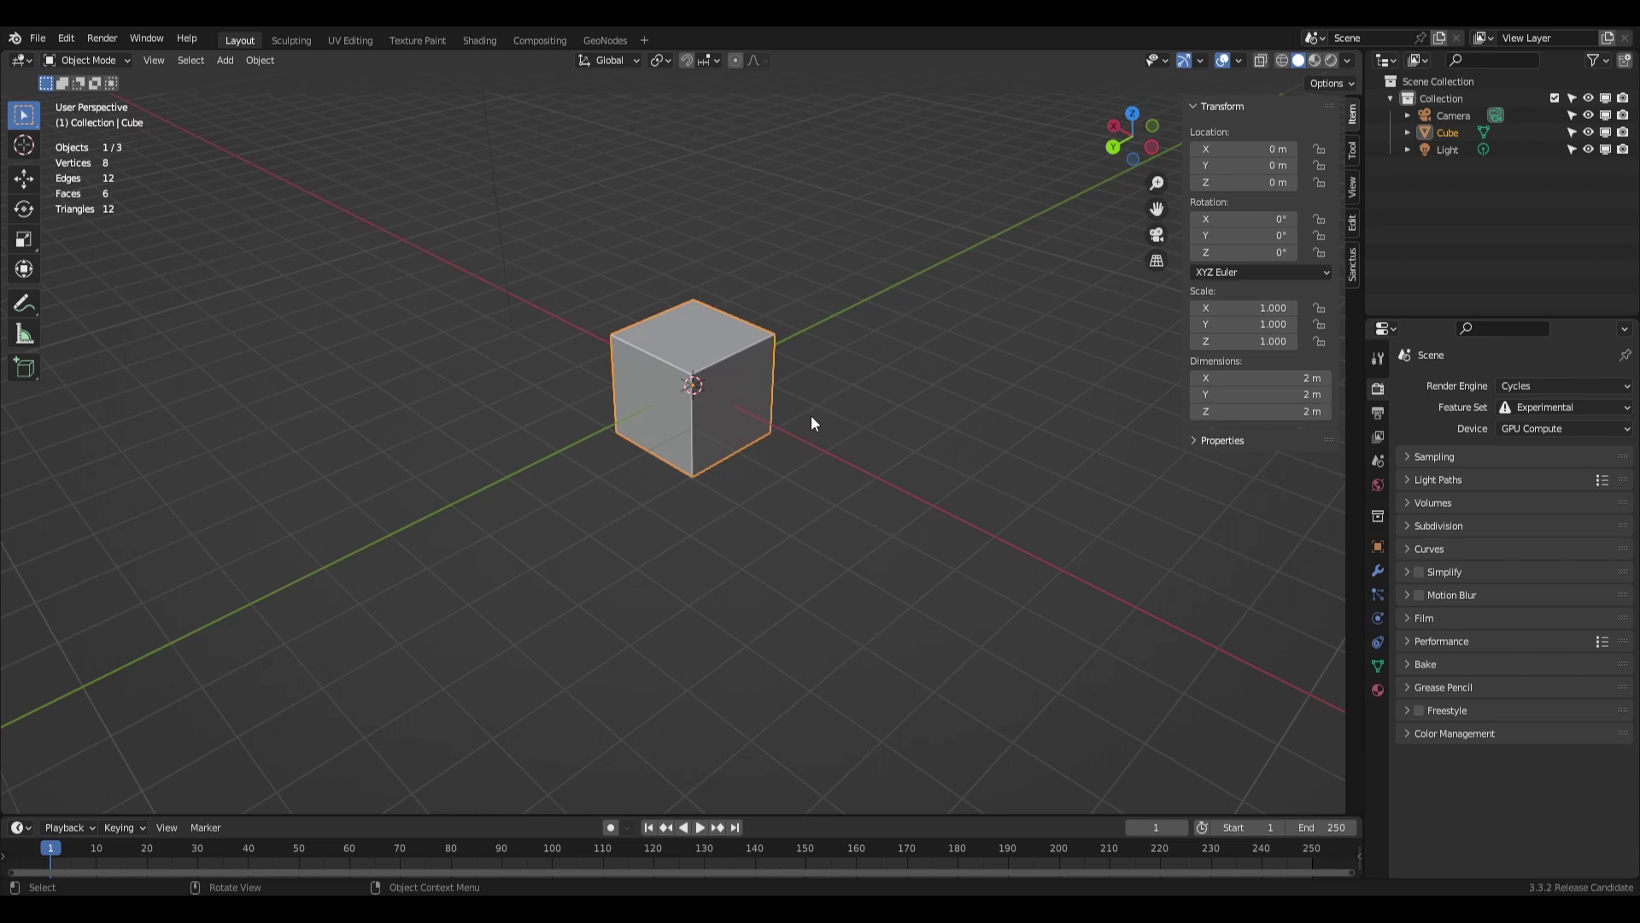
Open the asset library, switch to the geometry nodes assets and choose the Others category.
{"action": "middle_click_drag", "start_coordinate": [793, 398], "coordinate": [847, 432]}
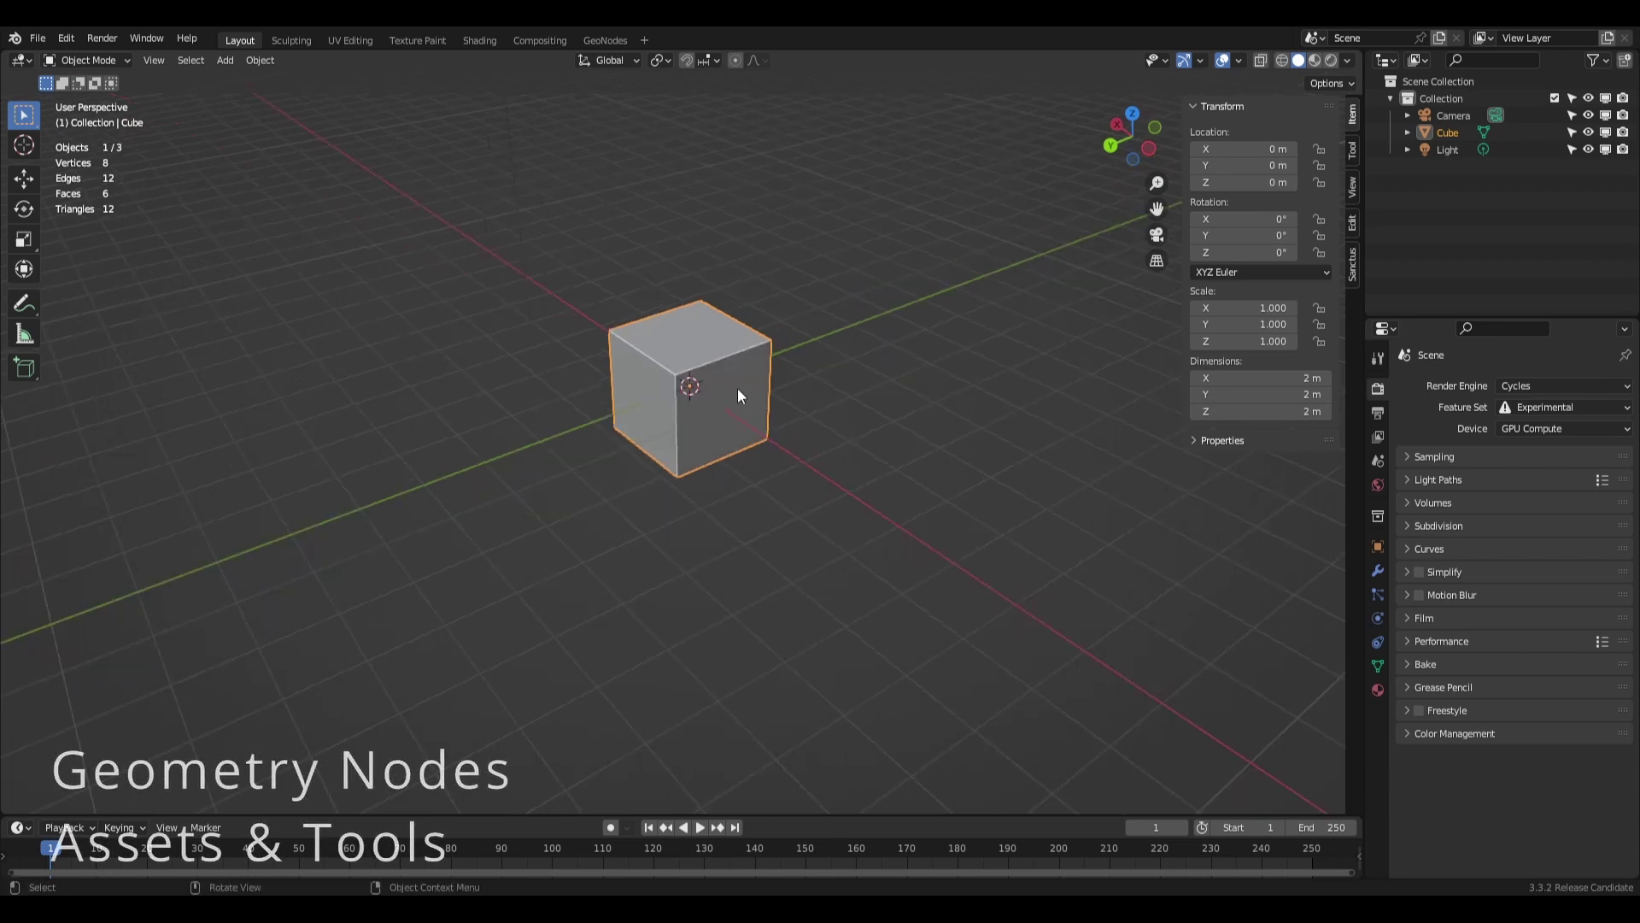
{"action": "key", "text": "ctrl+shift+a"}
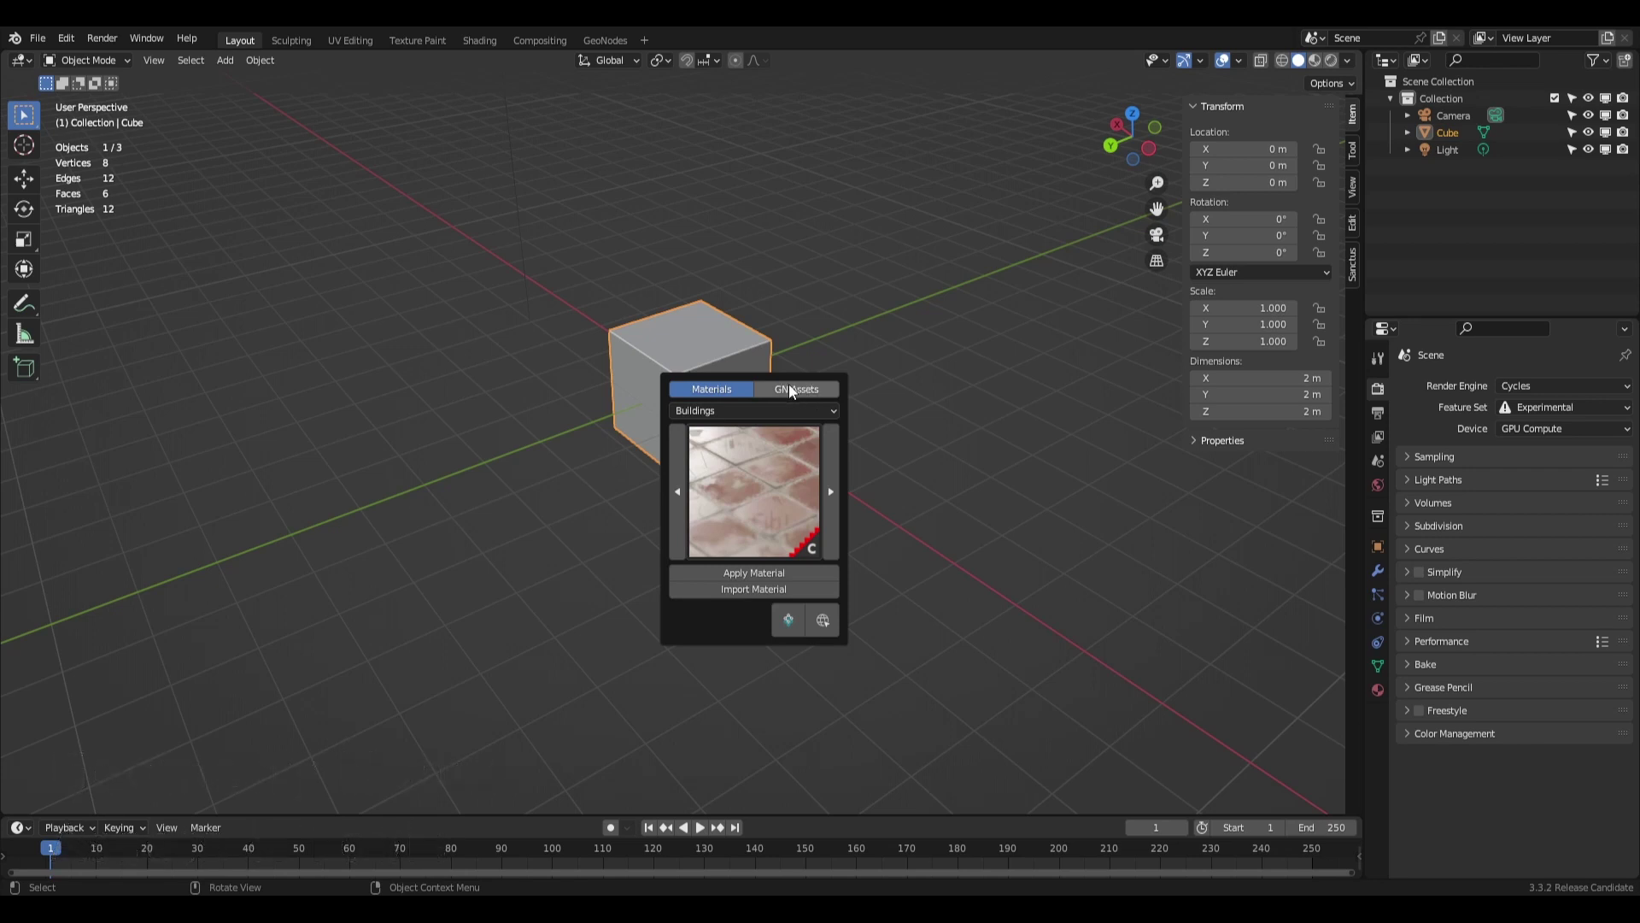
{"action": "left_click", "coordinate": [791, 386]}
{"action": "left_click", "coordinate": [728, 389]}
{"action": "left_click", "coordinate": [791, 386]}
{"action": "left_click", "coordinate": [757, 414]}
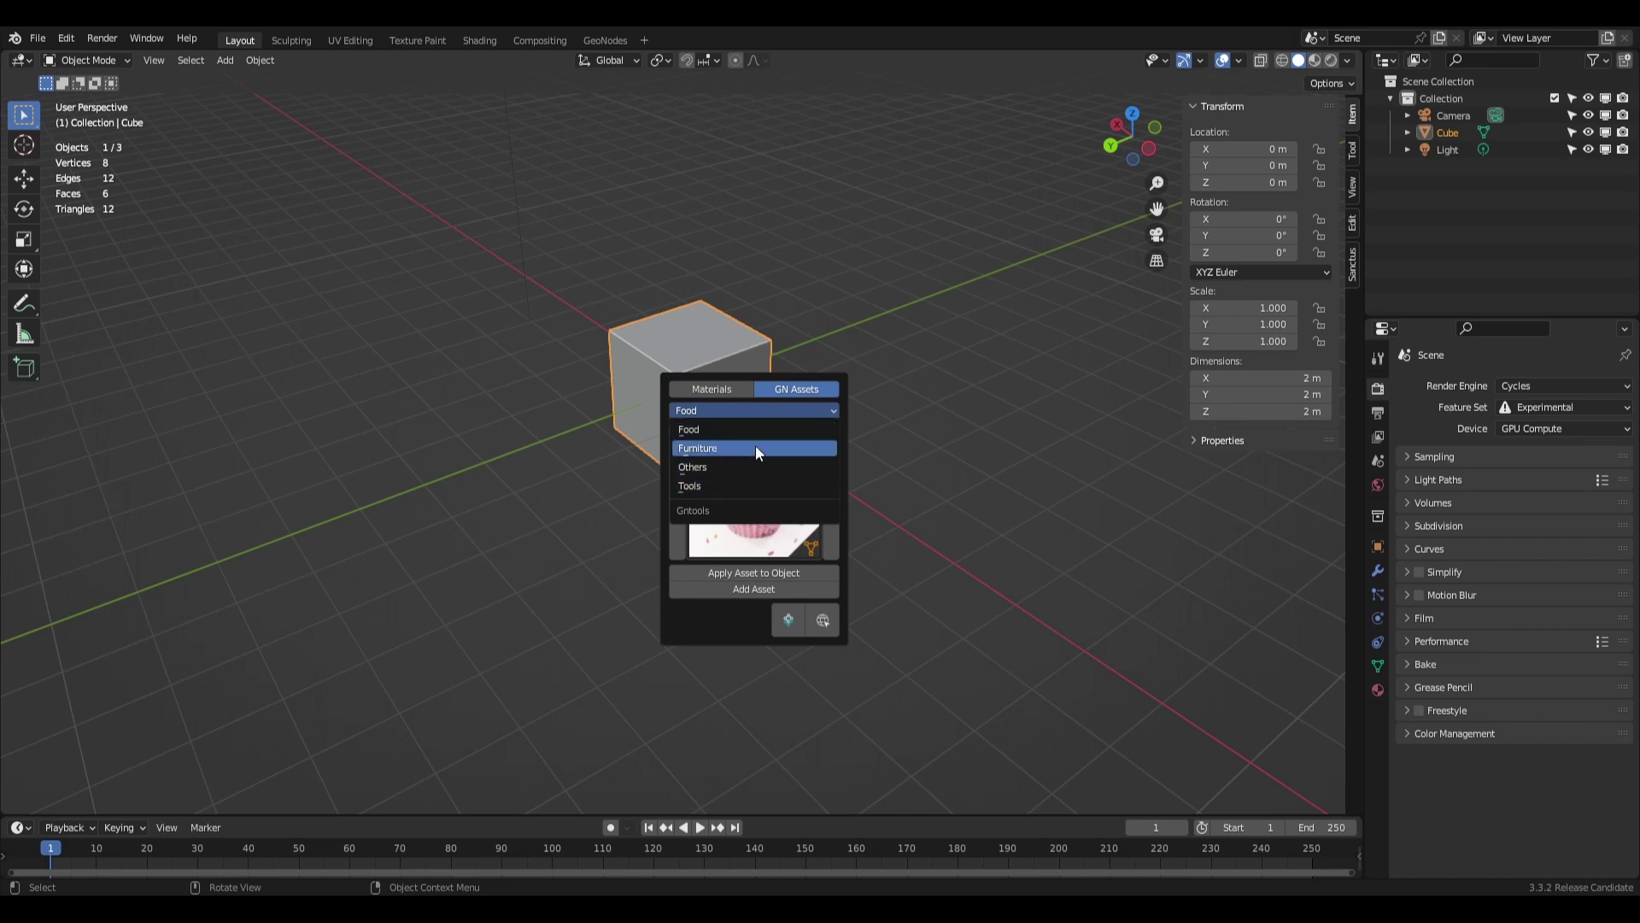
{"action": "left_click", "coordinate": [733, 427]}
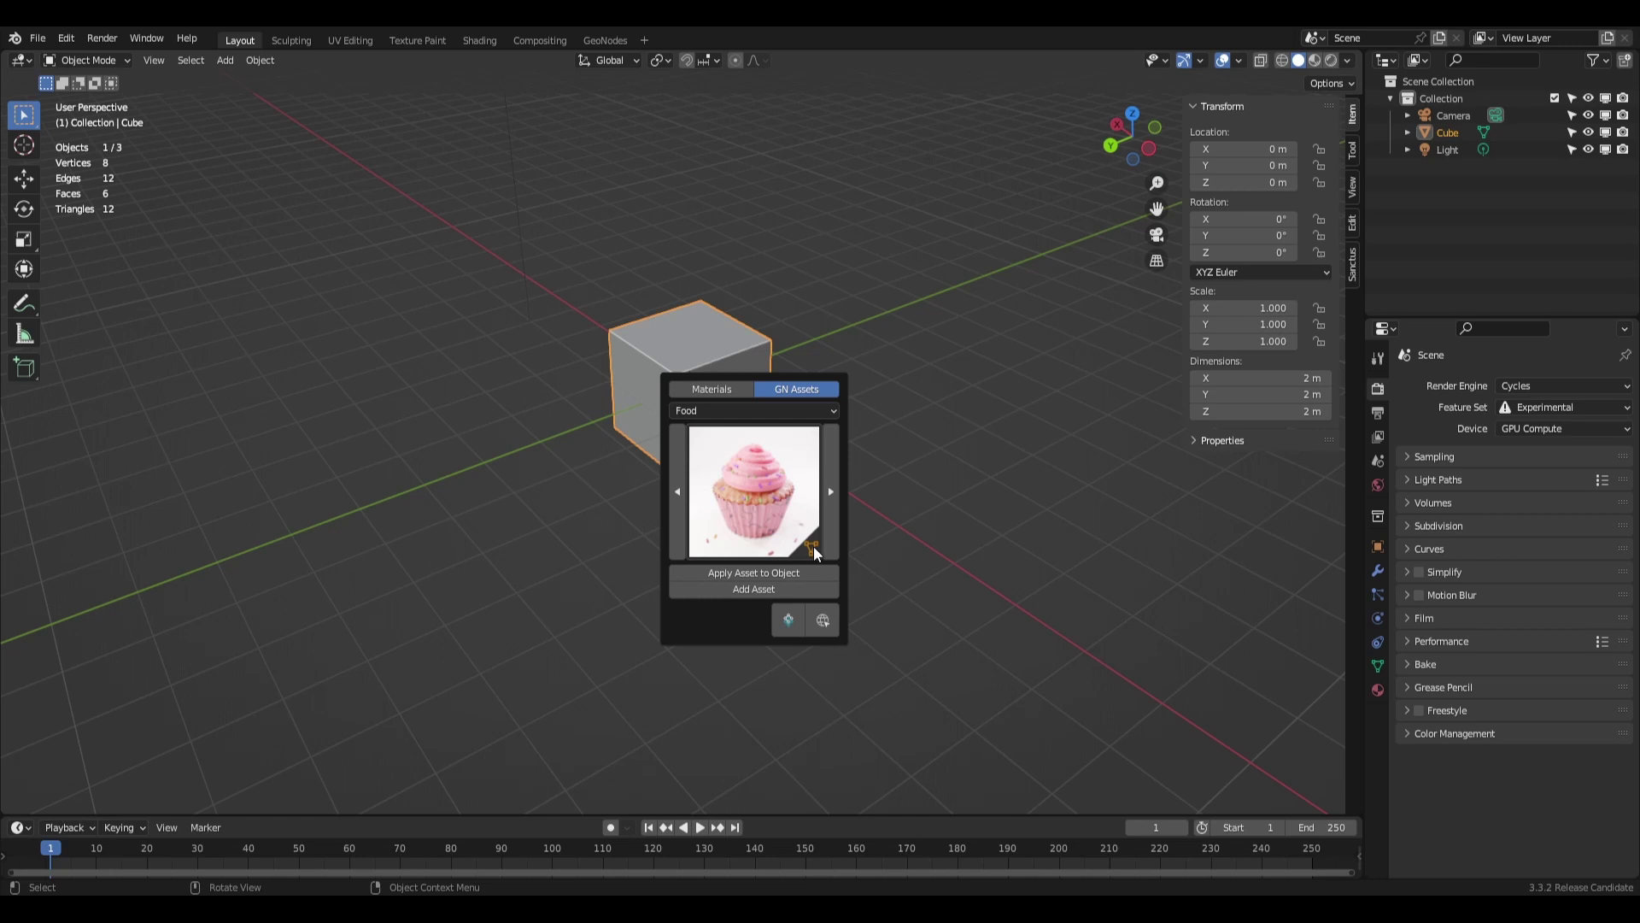
{"action": "left_click", "coordinate": [740, 412]}
{"action": "left_click", "coordinate": [733, 467]}
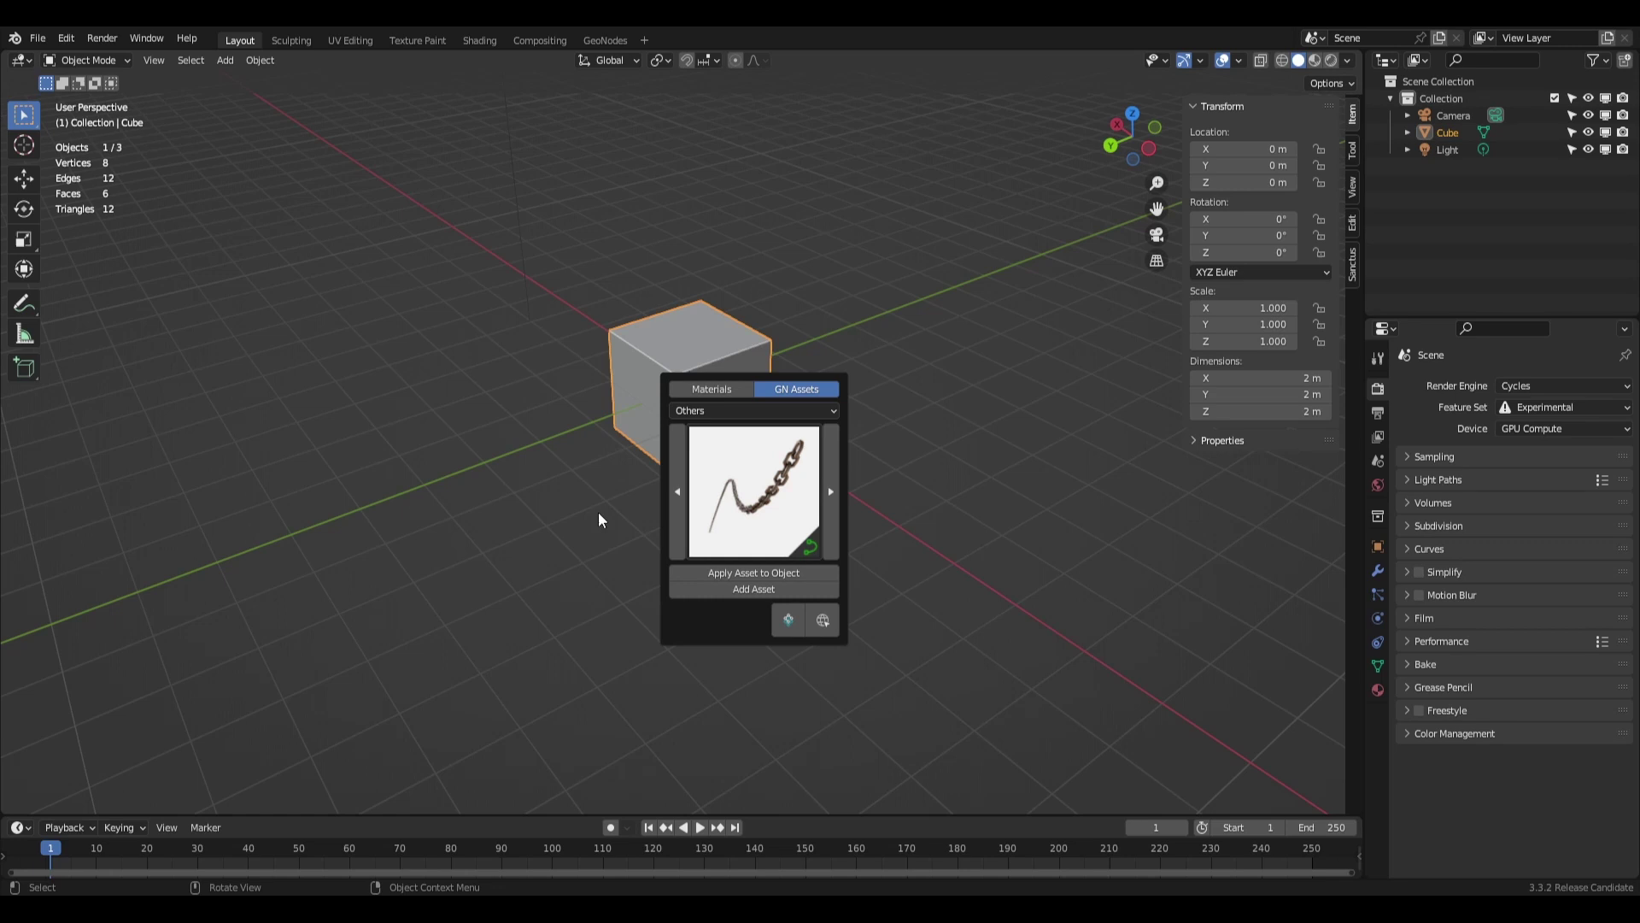
Delete the default cube and add the chain asset from the Others category to the scene.
{"action": "middle_click_drag", "start_coordinate": [796, 455], "coordinate": [813, 452]}
{"action": "key", "text": "Delete"}
{"action": "key", "text": "shift+a"}
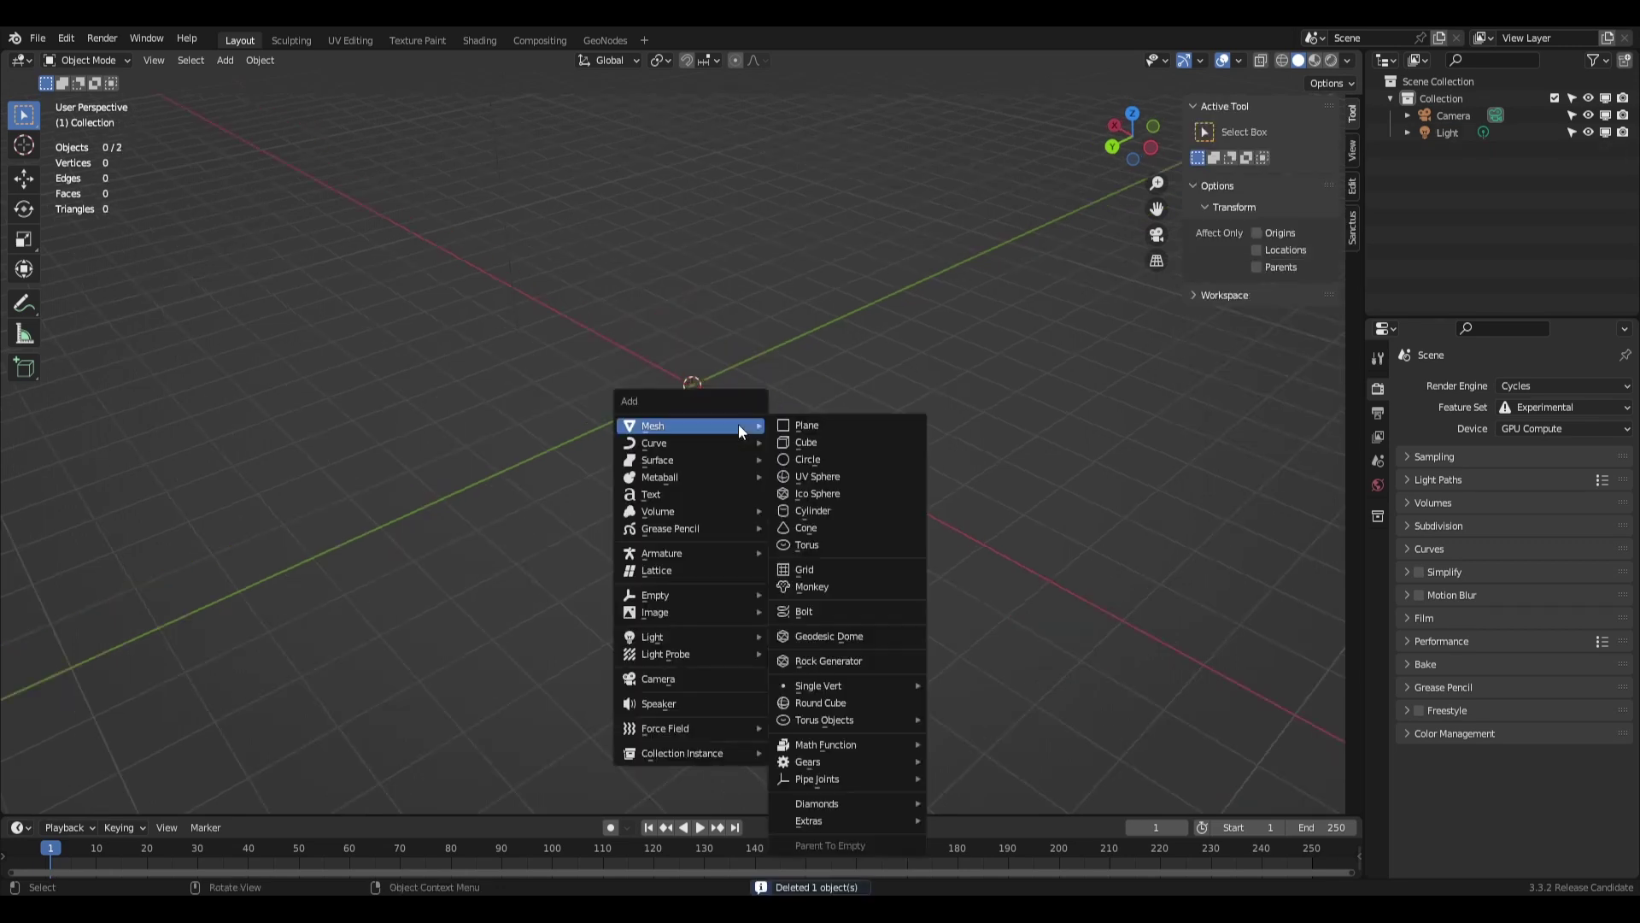
{"action": "key", "text": "Escape"}
{"action": "key", "text": "ctrl+shift+a"}
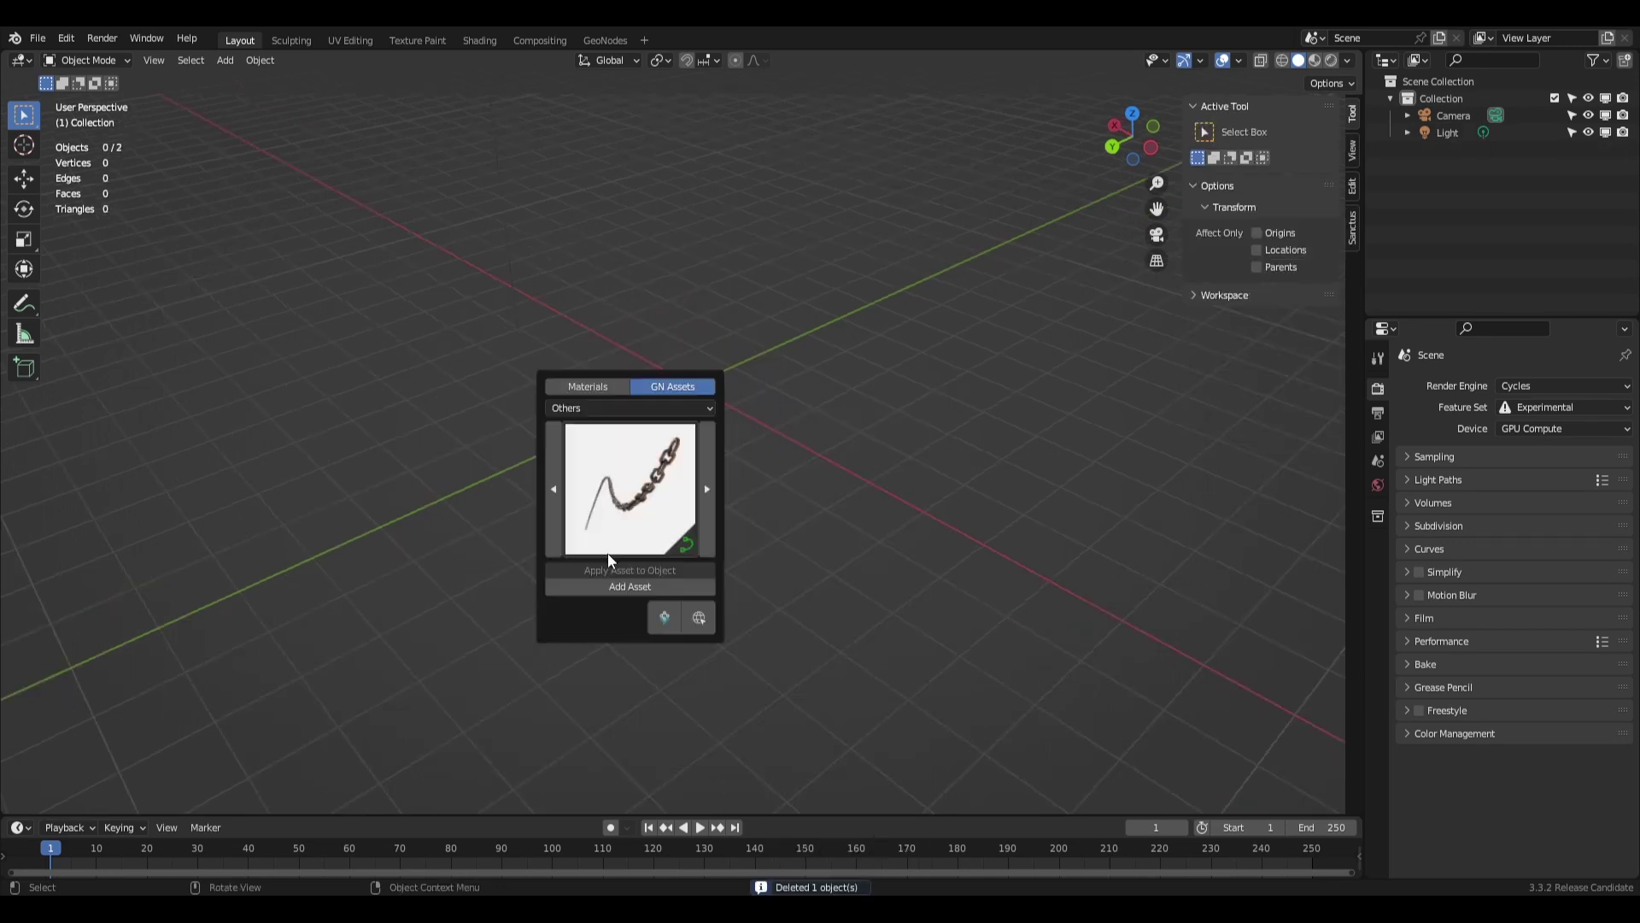
{"action": "left_click", "coordinate": [639, 586]}
{"action": "middle_click_drag", "start_coordinate": [856, 474], "coordinate": [592, 405]}
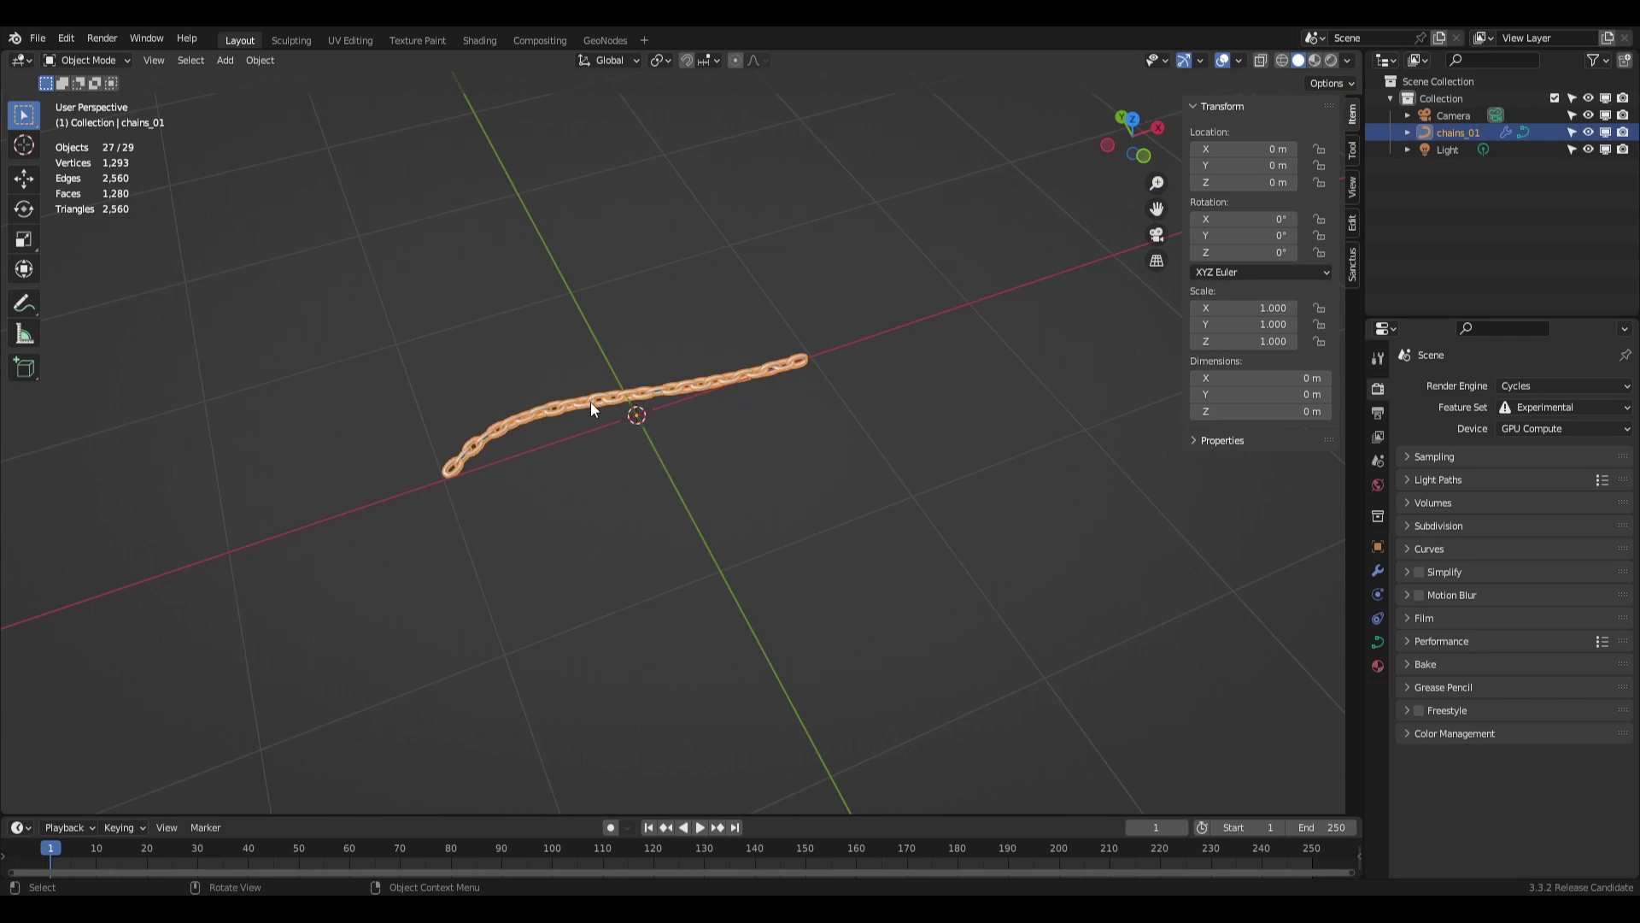
Draw three extra freehand curves around the original chain in Edit Mode, each followed by chain links.
{"action": "key", "text": "Tab"}
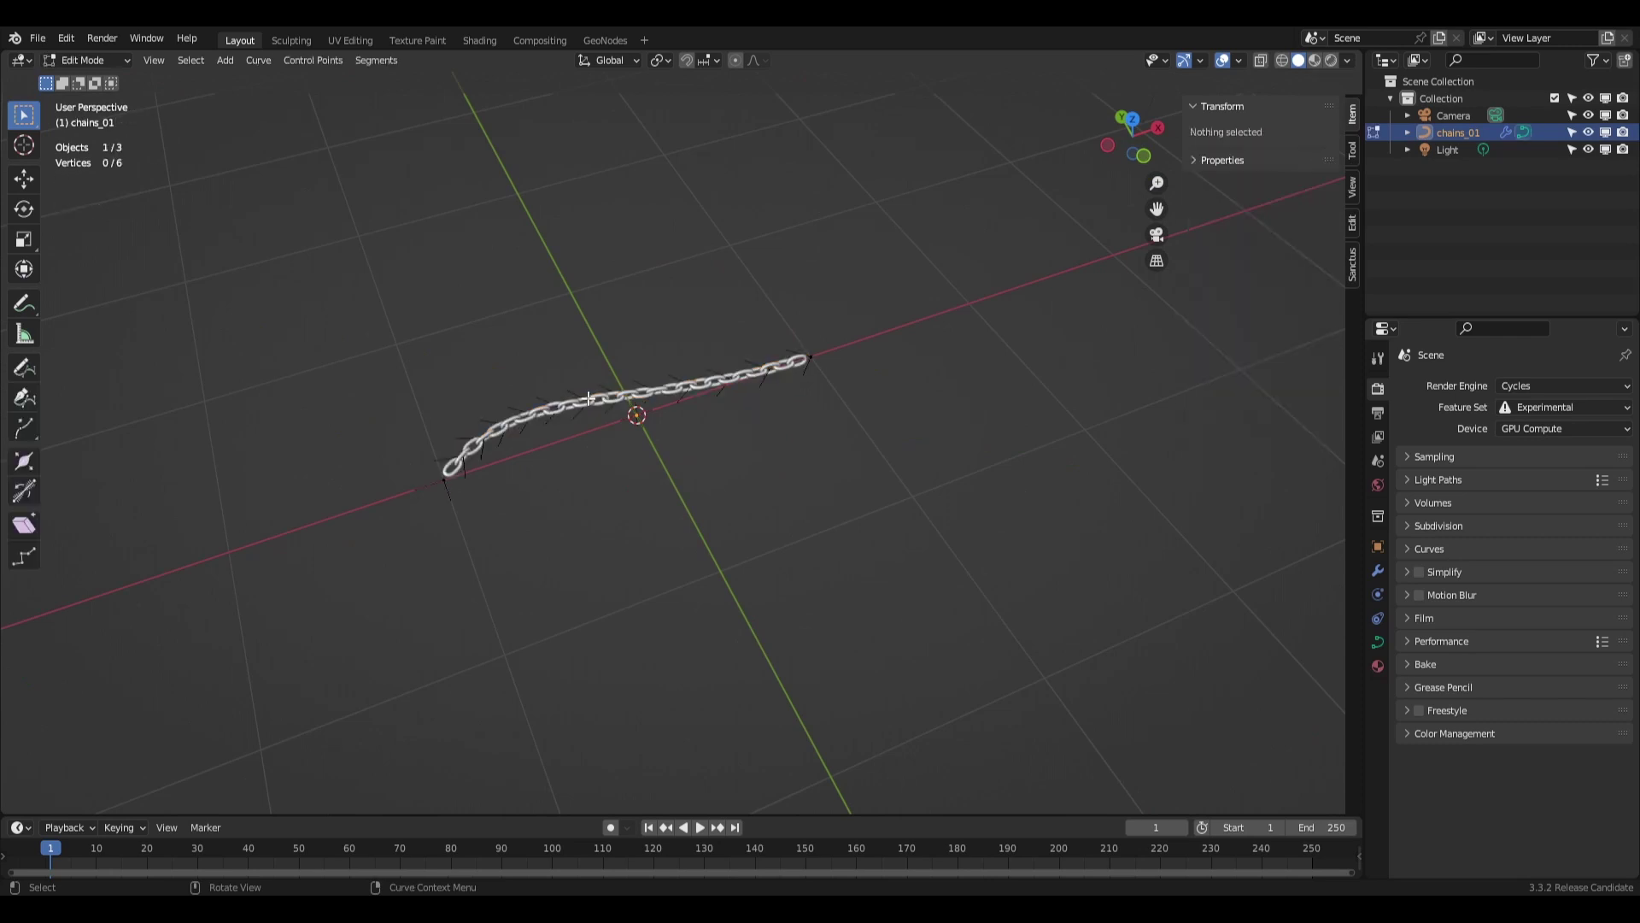
{"action": "left_click", "coordinate": [22, 369]}
{"action": "mouse_move", "coordinate": [346, 426]}
{"action": "middle_mouse_down"}
{"action": "mouse_move", "coordinate": [320, 388]}
{"action": "mouse_move", "coordinate": [375, 422]}
{"action": "middle_mouse_up"}
{"action": "mouse_move", "coordinate": [290, 468]}
{"action": "left_mouse_down"}
{"action": "mouse_move", "coordinate": [456, 293]}
{"action": "mouse_move", "coordinate": [863, 249]}
{"action": "left_mouse_up"}
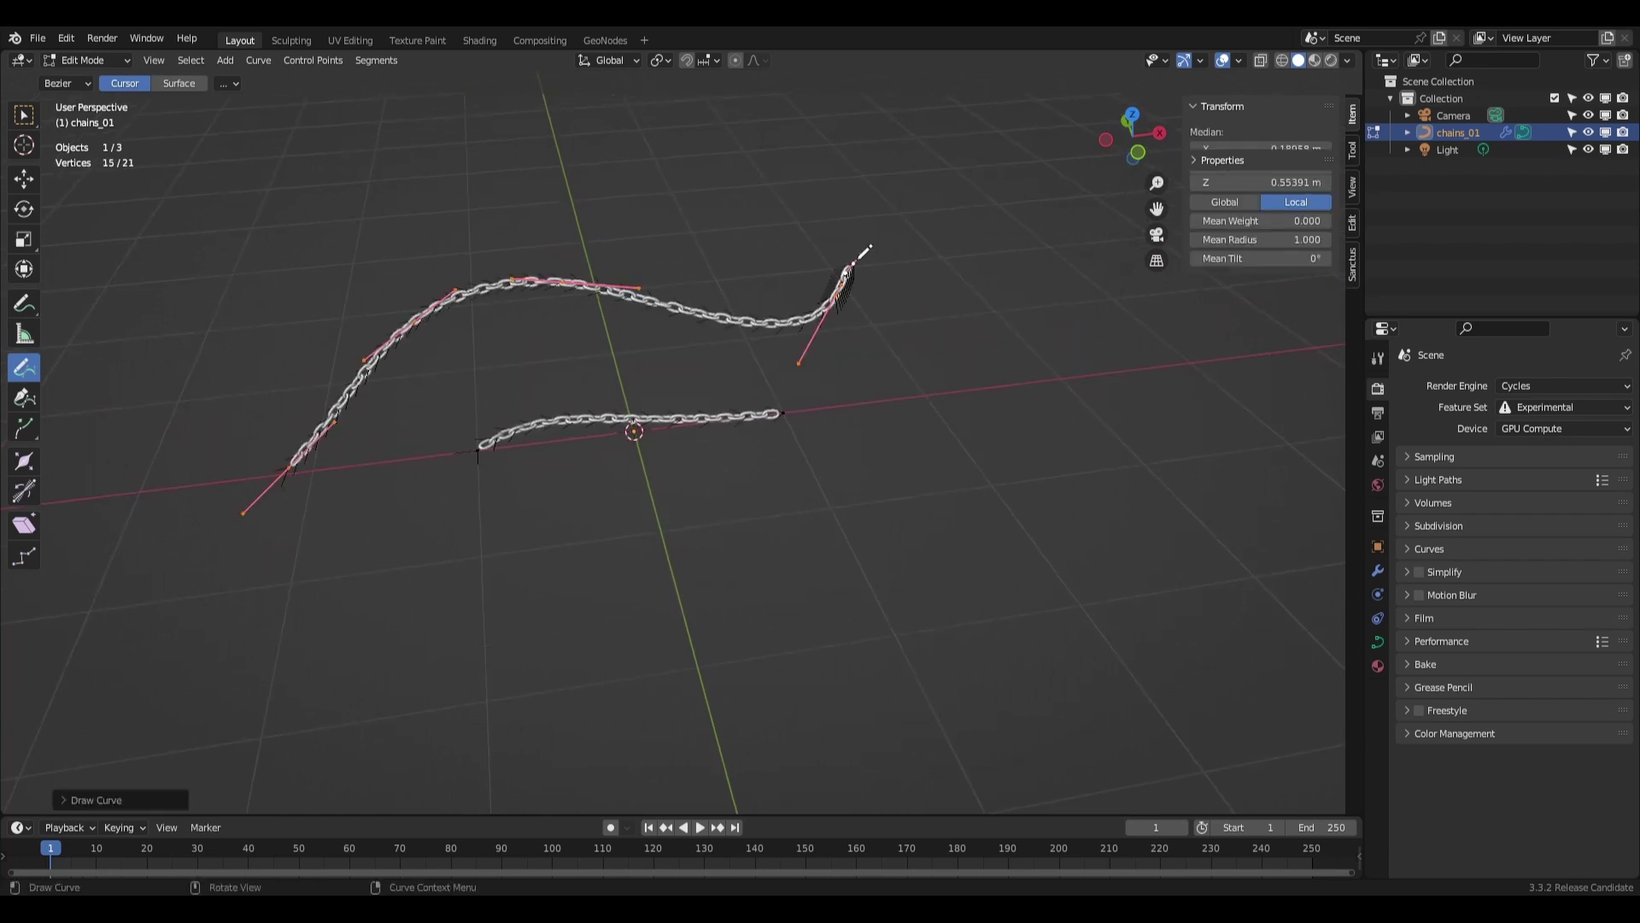
{"action": "mouse_move", "coordinate": [491, 388]}
{"action": "middle_mouse_down"}
{"action": "mouse_move", "coordinate": [717, 365]}
{"action": "mouse_move", "coordinate": [538, 436]}
{"action": "middle_mouse_up"}
{"action": "left_click_drag", "start_coordinate": [539, 436], "coordinate": [982, 226]}
{"action": "mouse_move", "coordinate": [960, 356]}
{"action": "middle_mouse_down"}
{"action": "mouse_move", "coordinate": [711, 350]}
{"action": "mouse_move", "coordinate": [680, 429]}
{"action": "middle_mouse_up"}
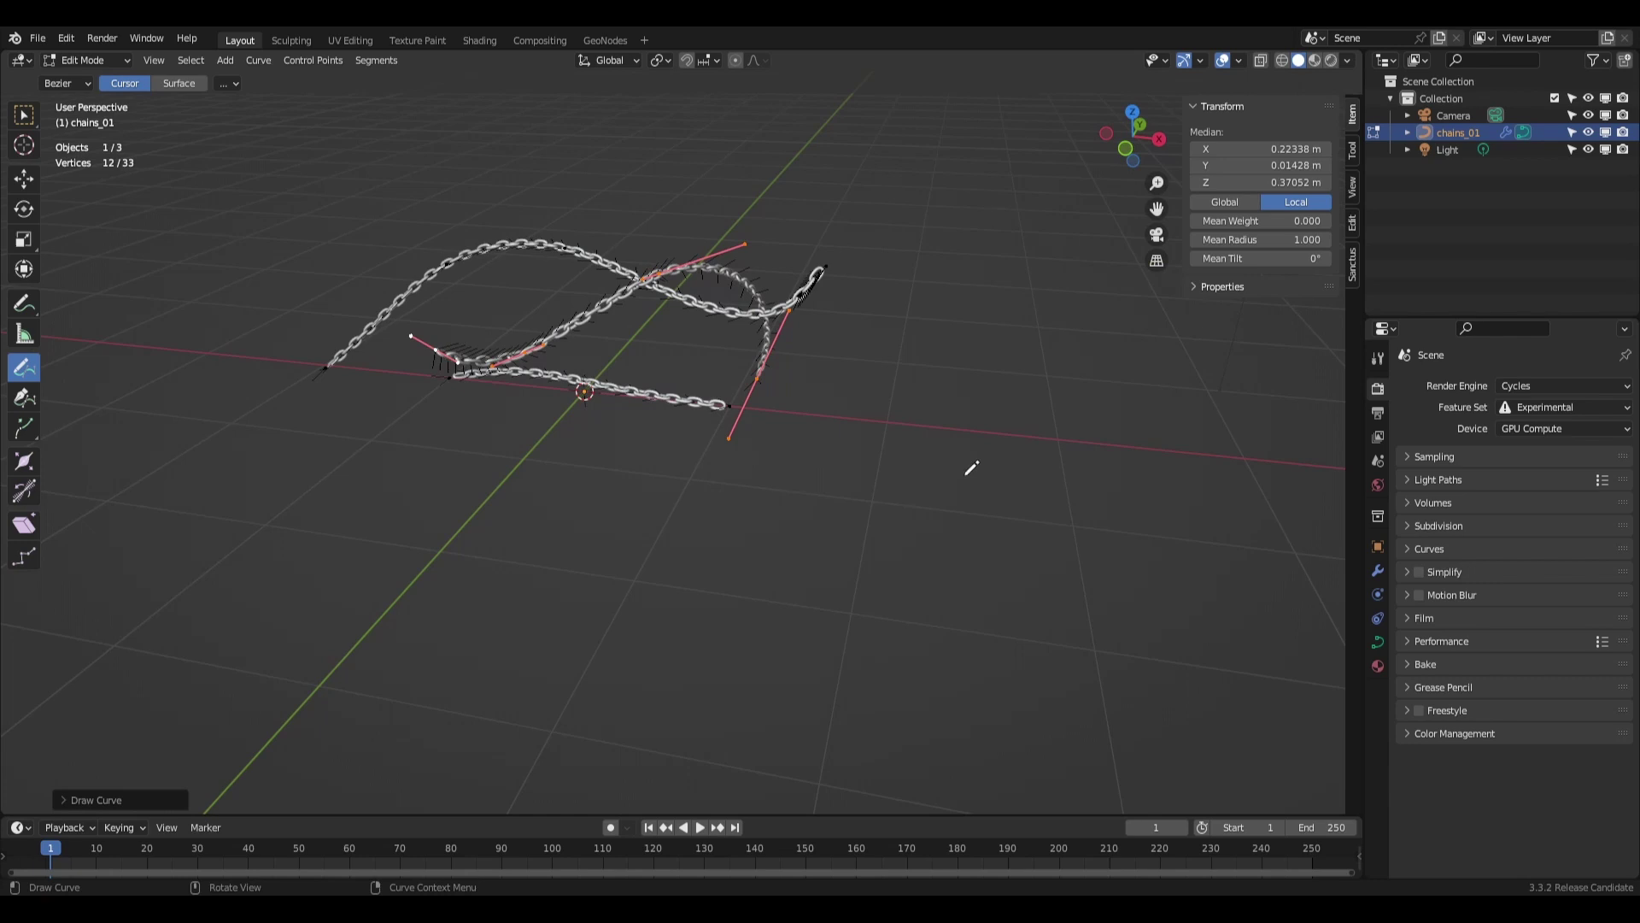
{"action": "left_click_drag", "start_coordinate": [972, 467], "coordinate": [604, 208]}
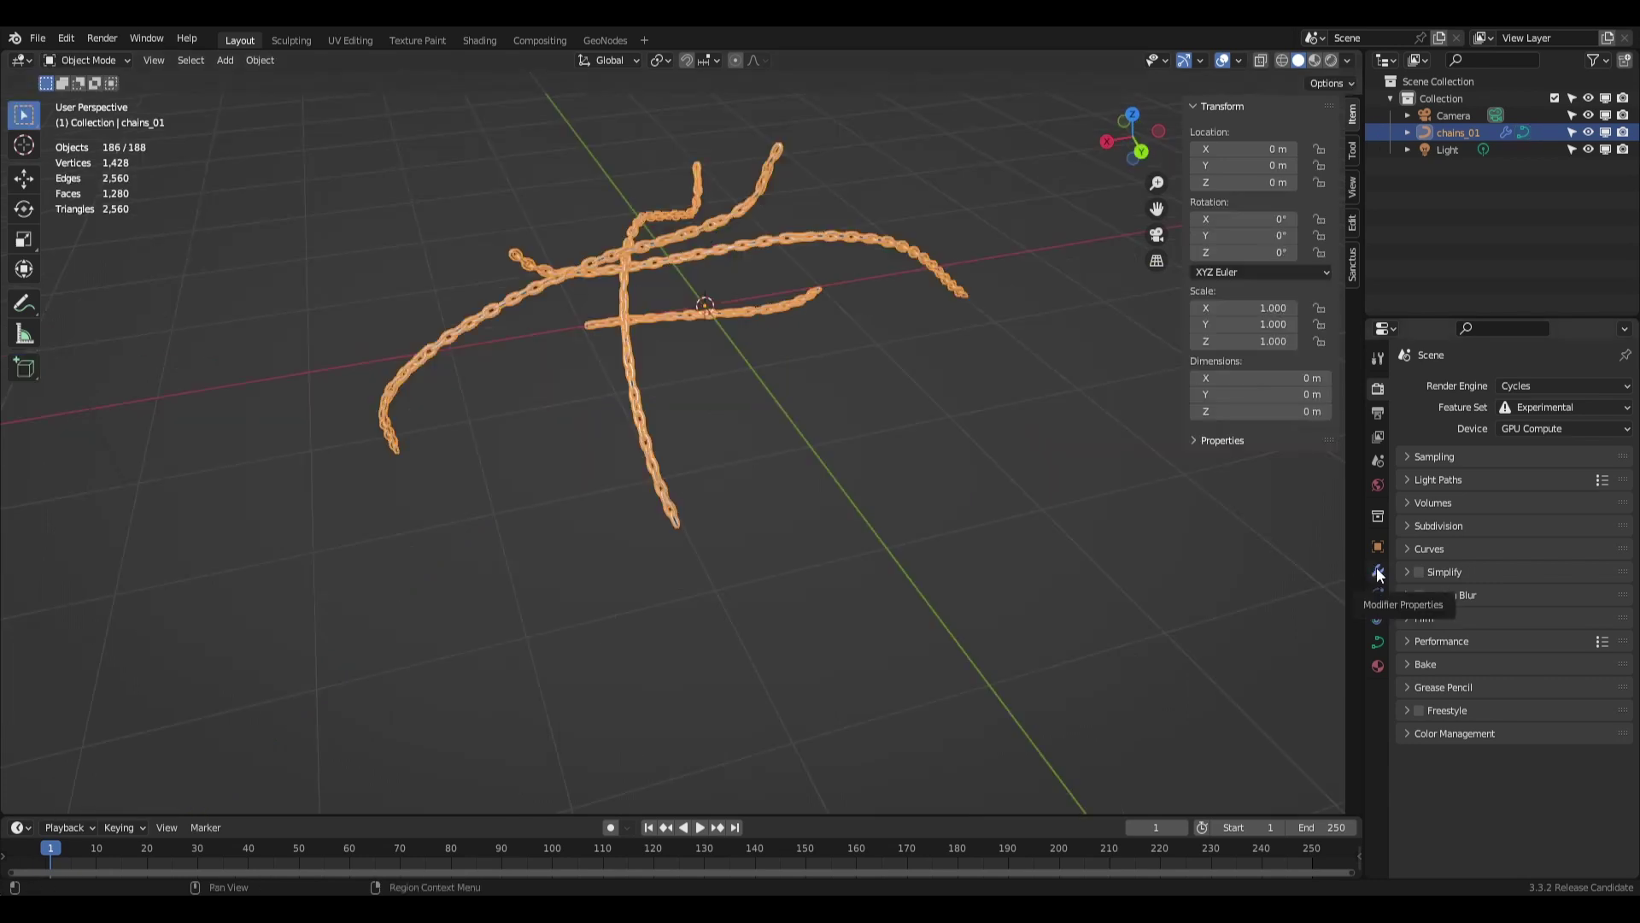
Set the scale of the chain's geometry nodes modifier to about 1.151.
{"action": "left_click", "coordinate": [1377, 571]}
{"action": "middle_click_drag", "start_coordinate": [1315, 561], "coordinate": [1576, 452]}
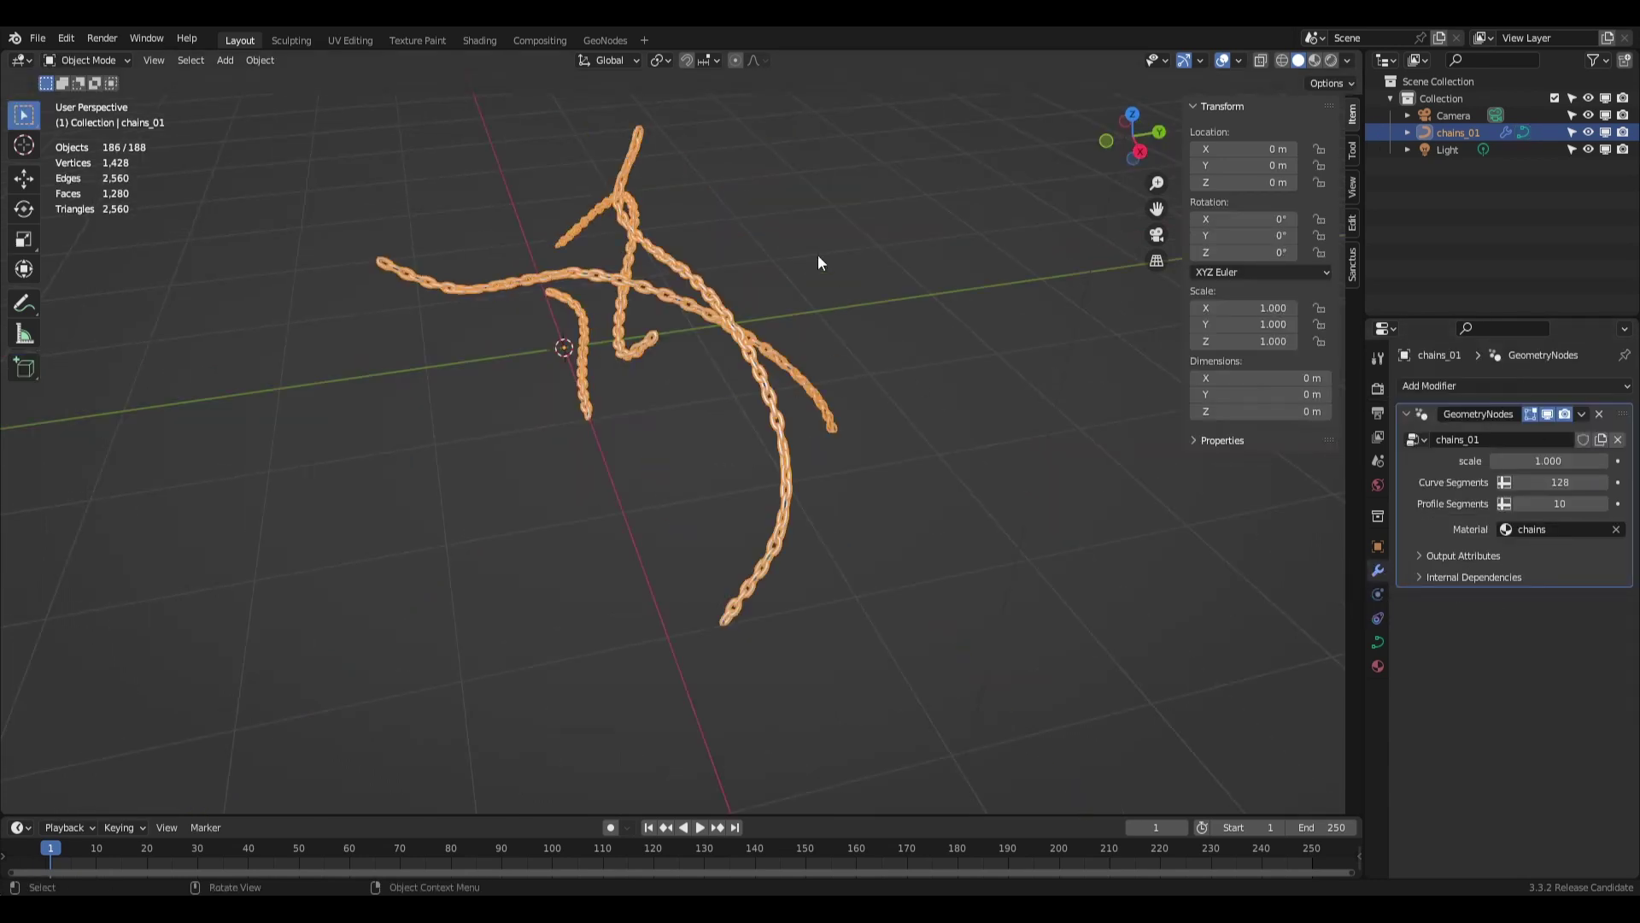
{"action": "mouse_move", "coordinate": [1548, 460]}
{"action": "left_mouse_down"}
{"action": "mouse_move", "coordinate": [1597, 460]}
{"action": "mouse_move", "coordinate": [1550, 461]}
{"action": "left_mouse_up"}
{"action": "middle_click_drag", "start_coordinate": [1060, 506], "coordinate": [940, 498]}
{"action": "scroll", "coordinate": [822, 482], "scroll_direction": "up", "scroll_amount": 5}
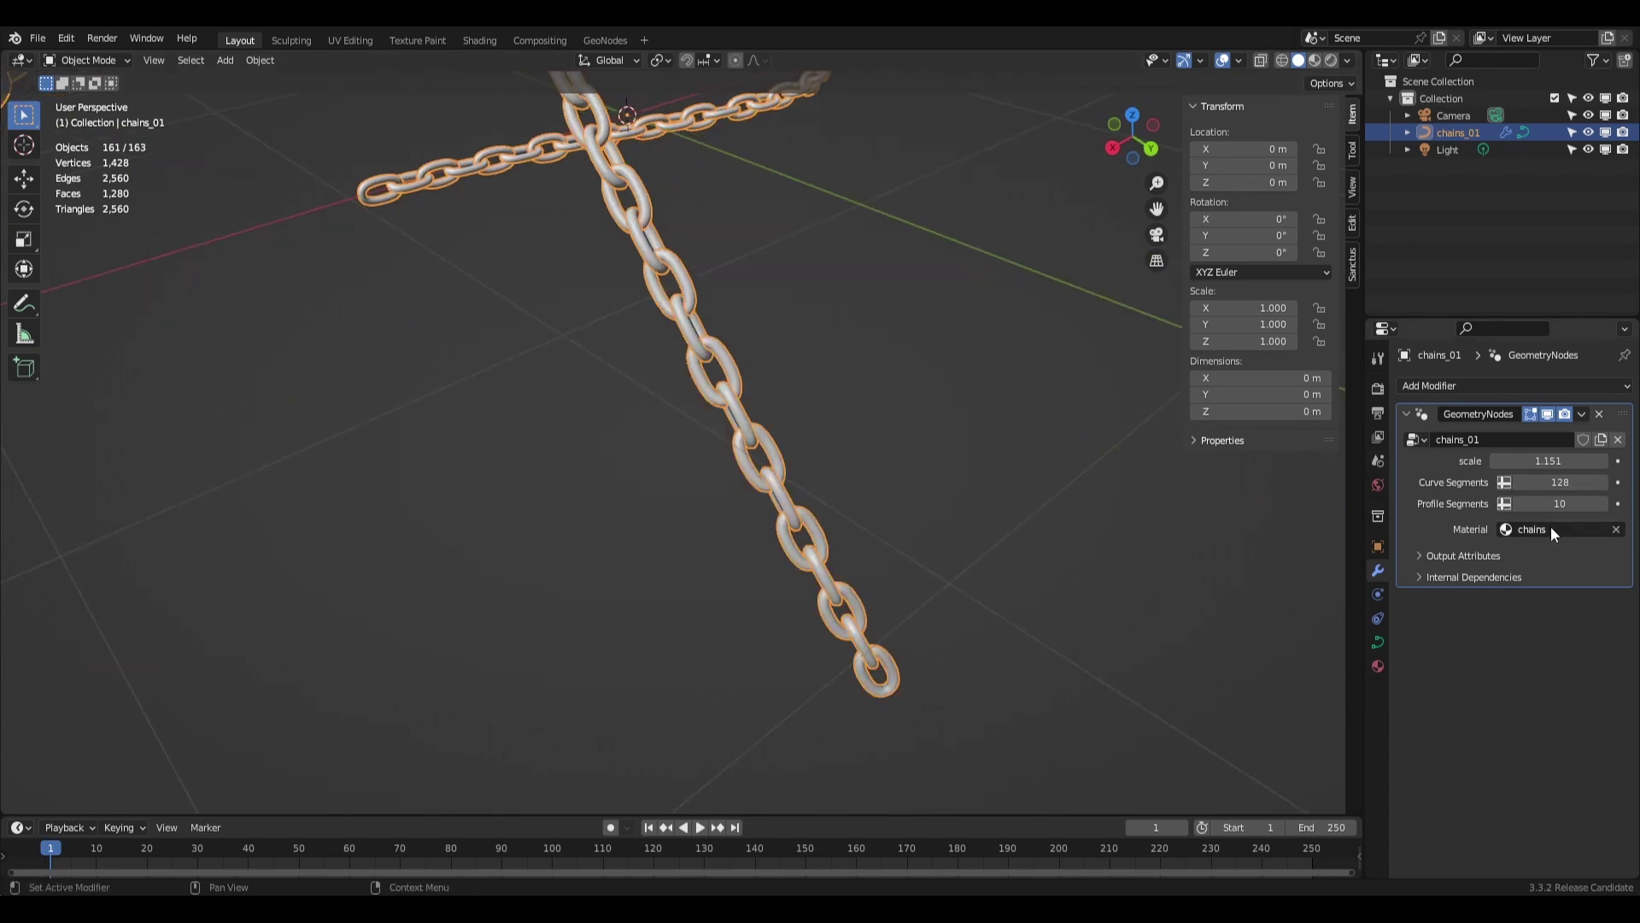
{"action": "left_click_drag", "start_coordinate": [331, 194], "coordinate": [966, 495]}
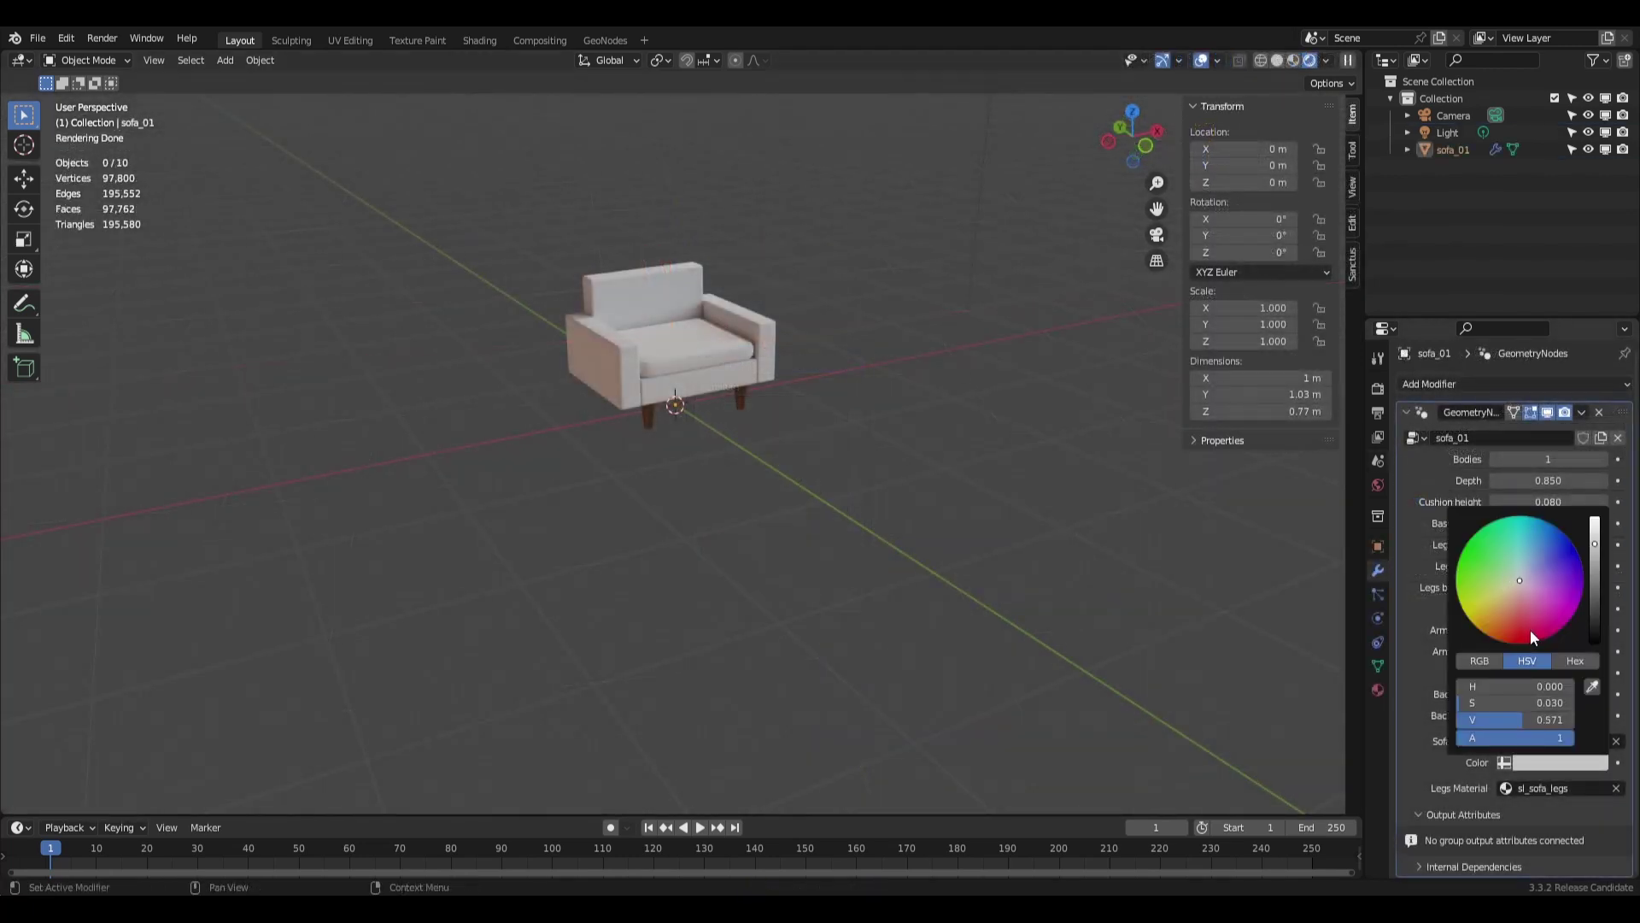
Change the sofa's leather color to red and duplicate the sofa about 2.19 m along the X axis.
{"action": "left_click", "coordinate": [1529, 628]}
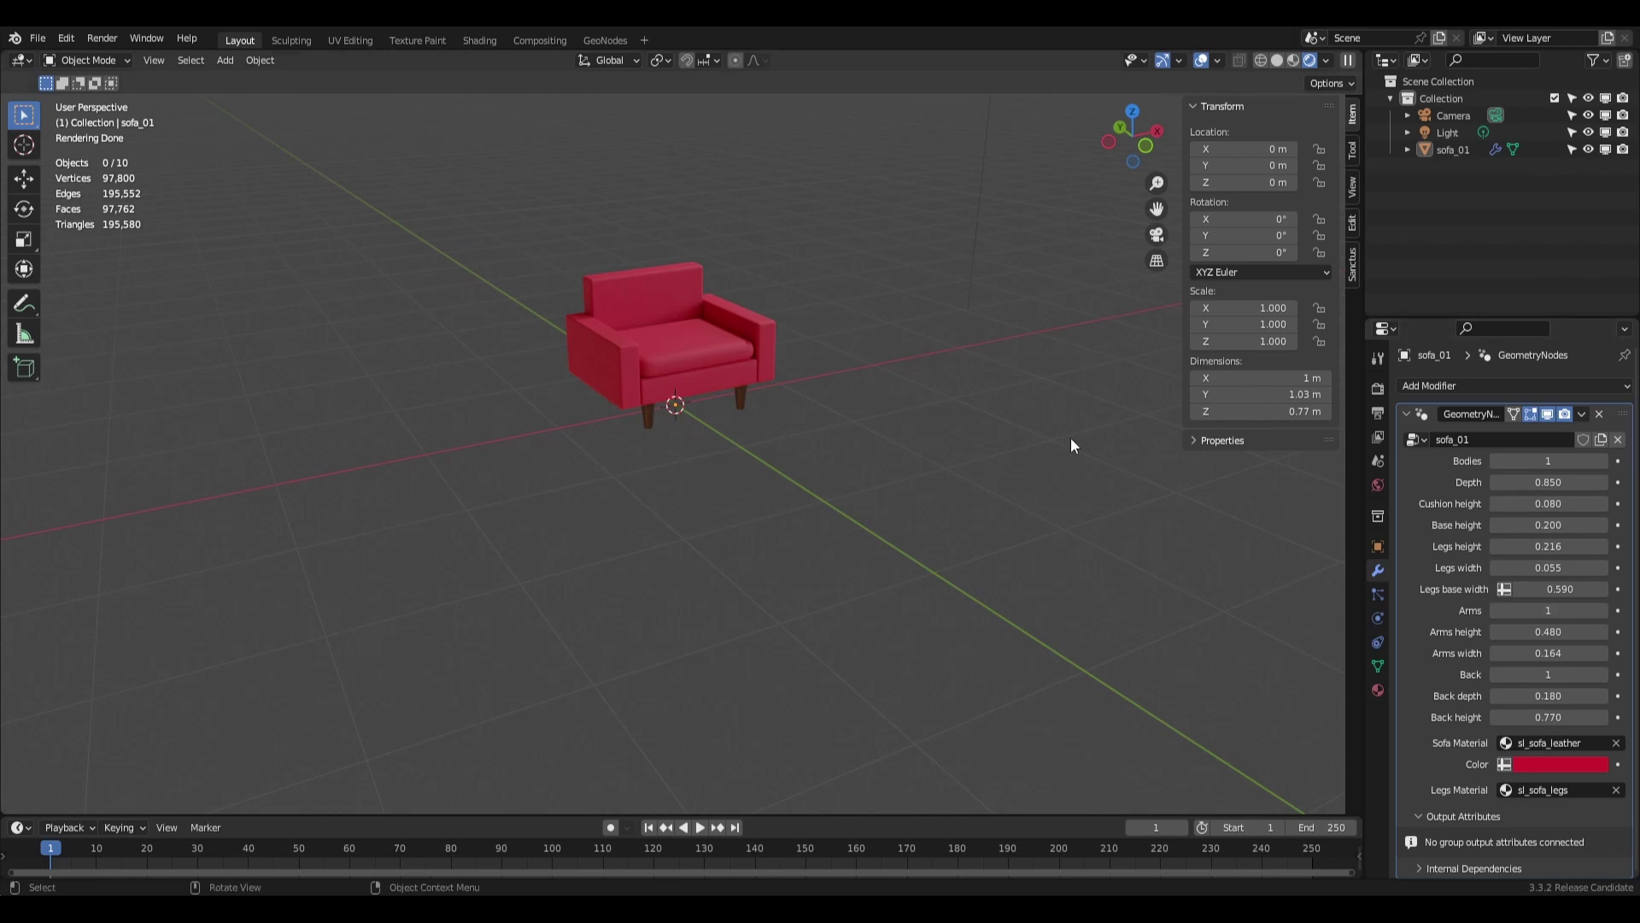
{"action": "middle_click_drag", "start_coordinate": [1070, 438], "coordinate": [982, 479]}
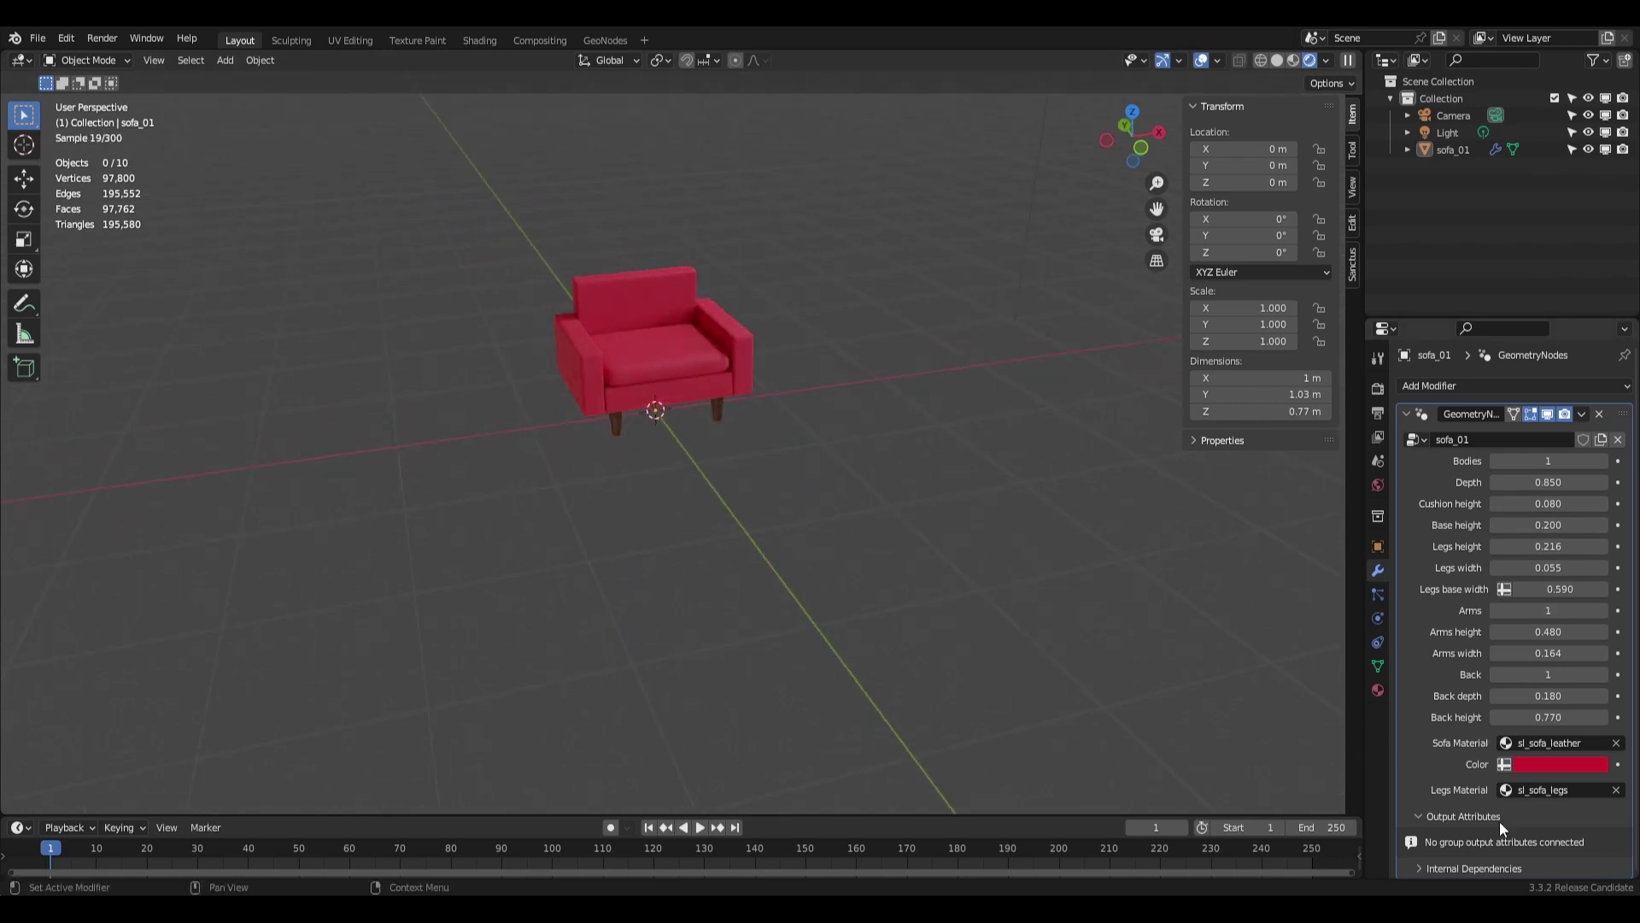
{"action": "left_click", "coordinate": [674, 495]}
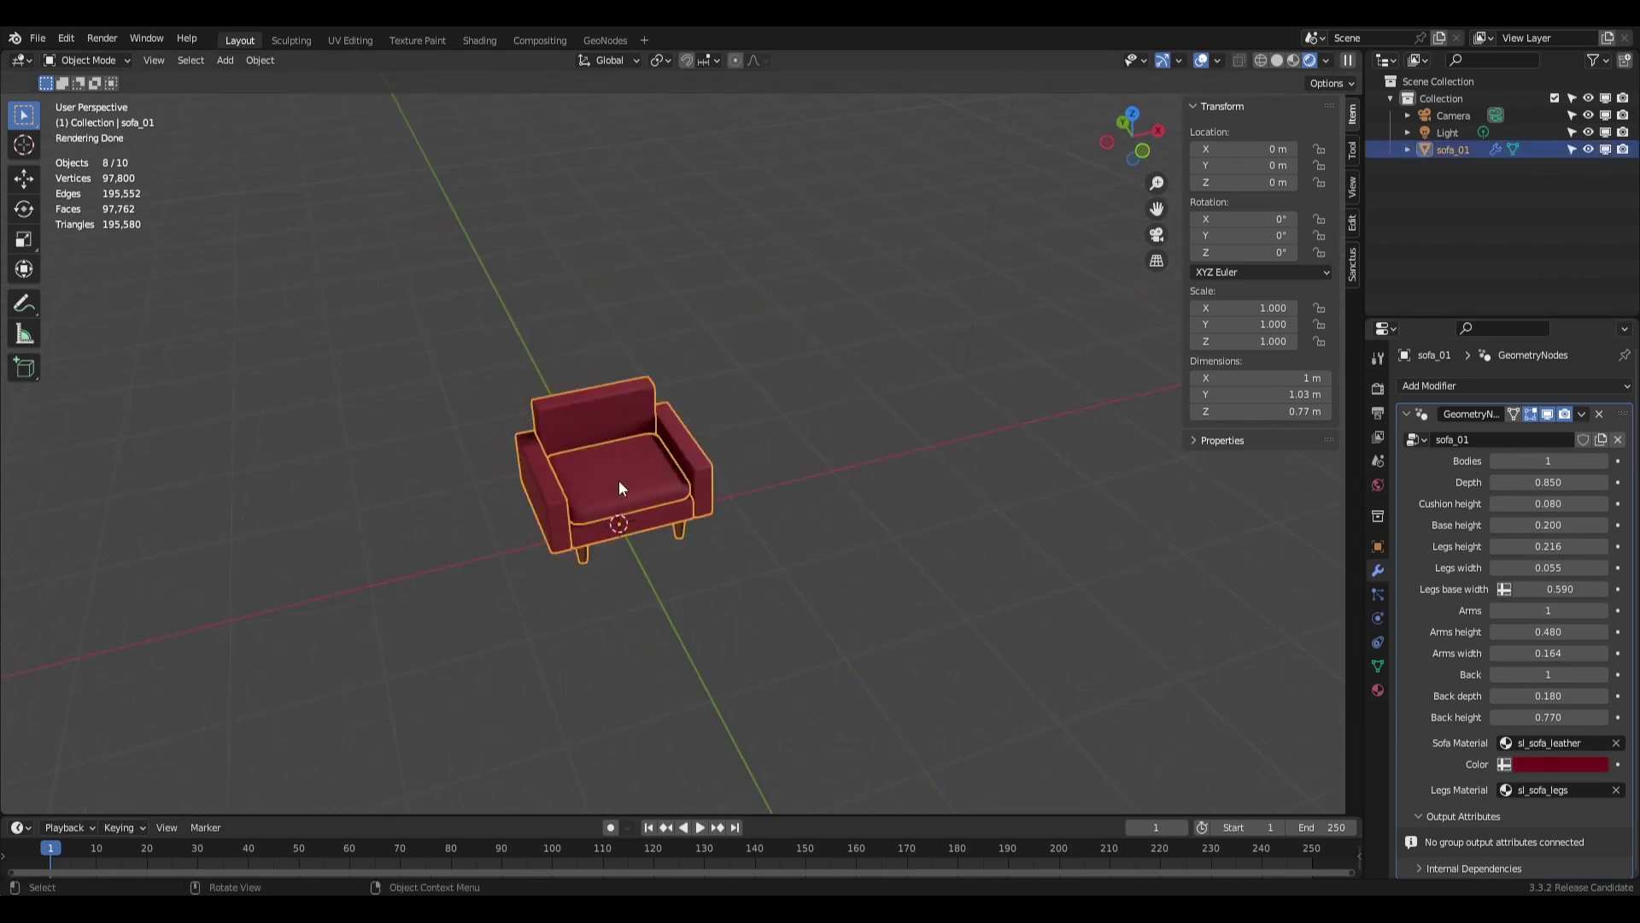
{"action": "key", "text": "shift+d"}
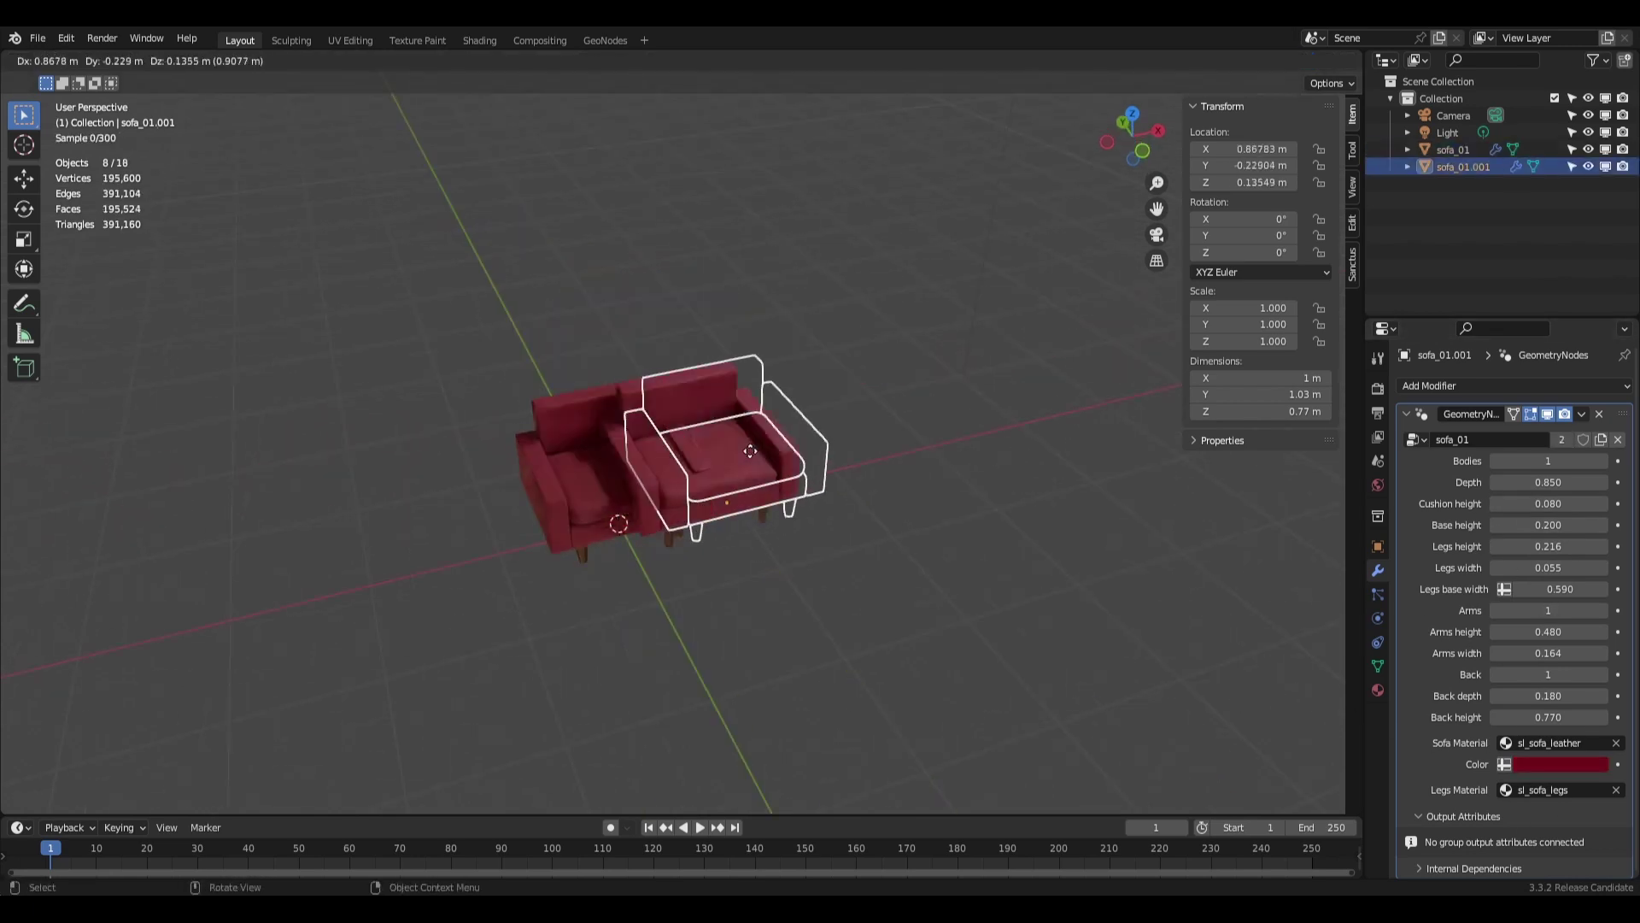
{"action": "key", "text": "x"}
{"action": "left_click", "coordinate": [880, 436]}
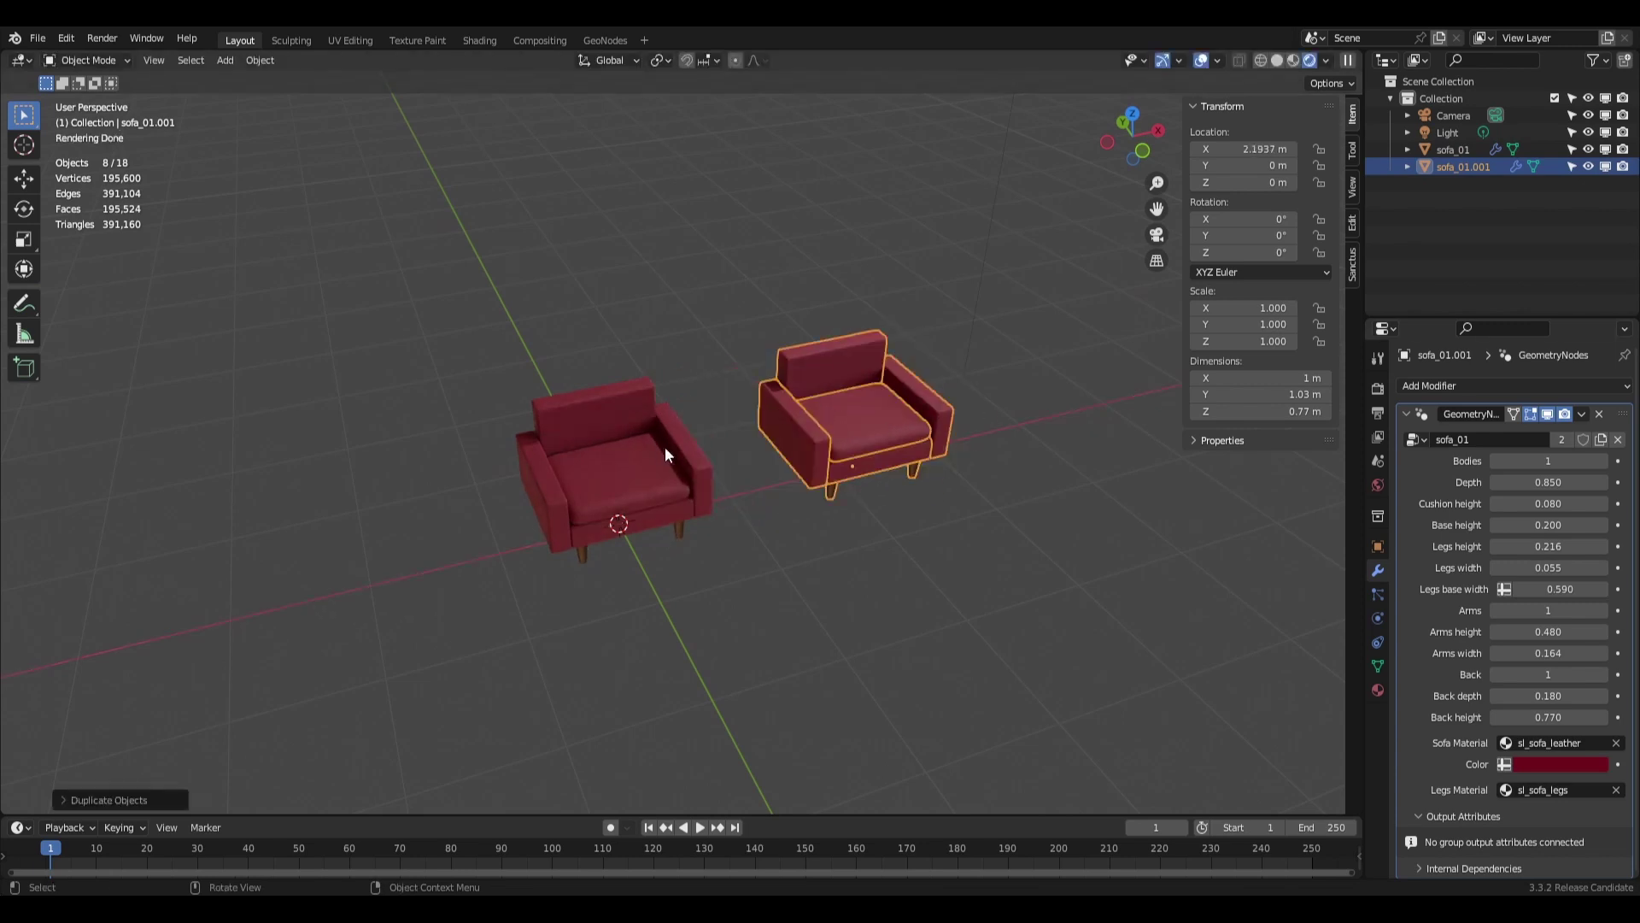
Set the duplicated sofa's Bodies to 2 and its Arms to 0.
{"action": "middle_click_drag", "start_coordinate": [667, 454], "coordinate": [1427, 504]}
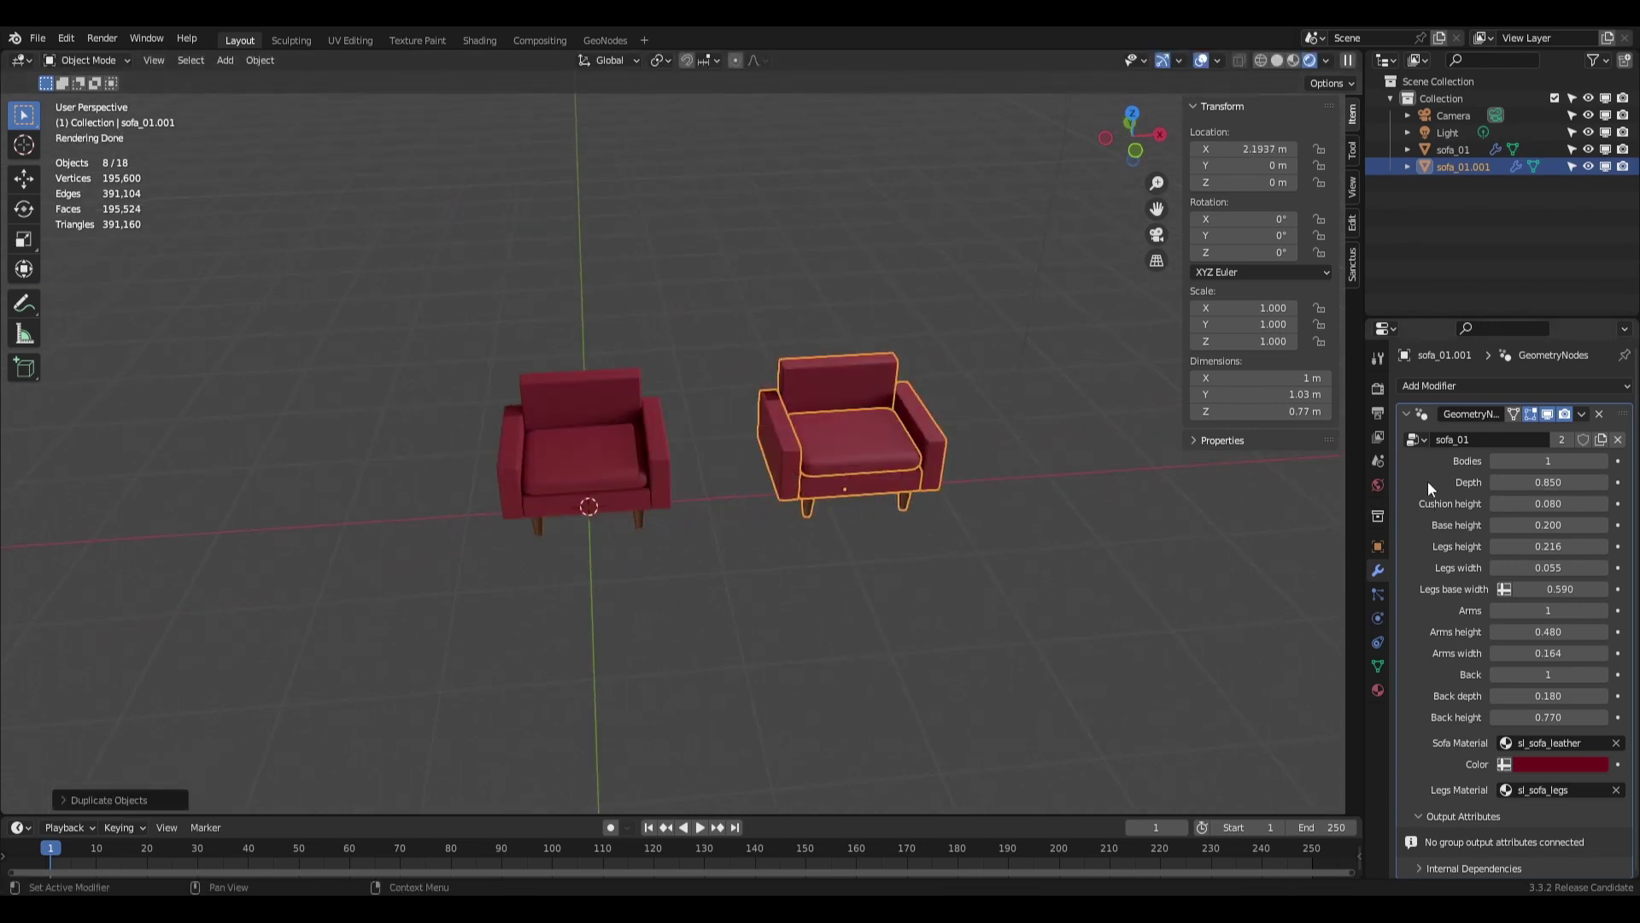
{"action": "left_click", "coordinate": [1603, 462]}
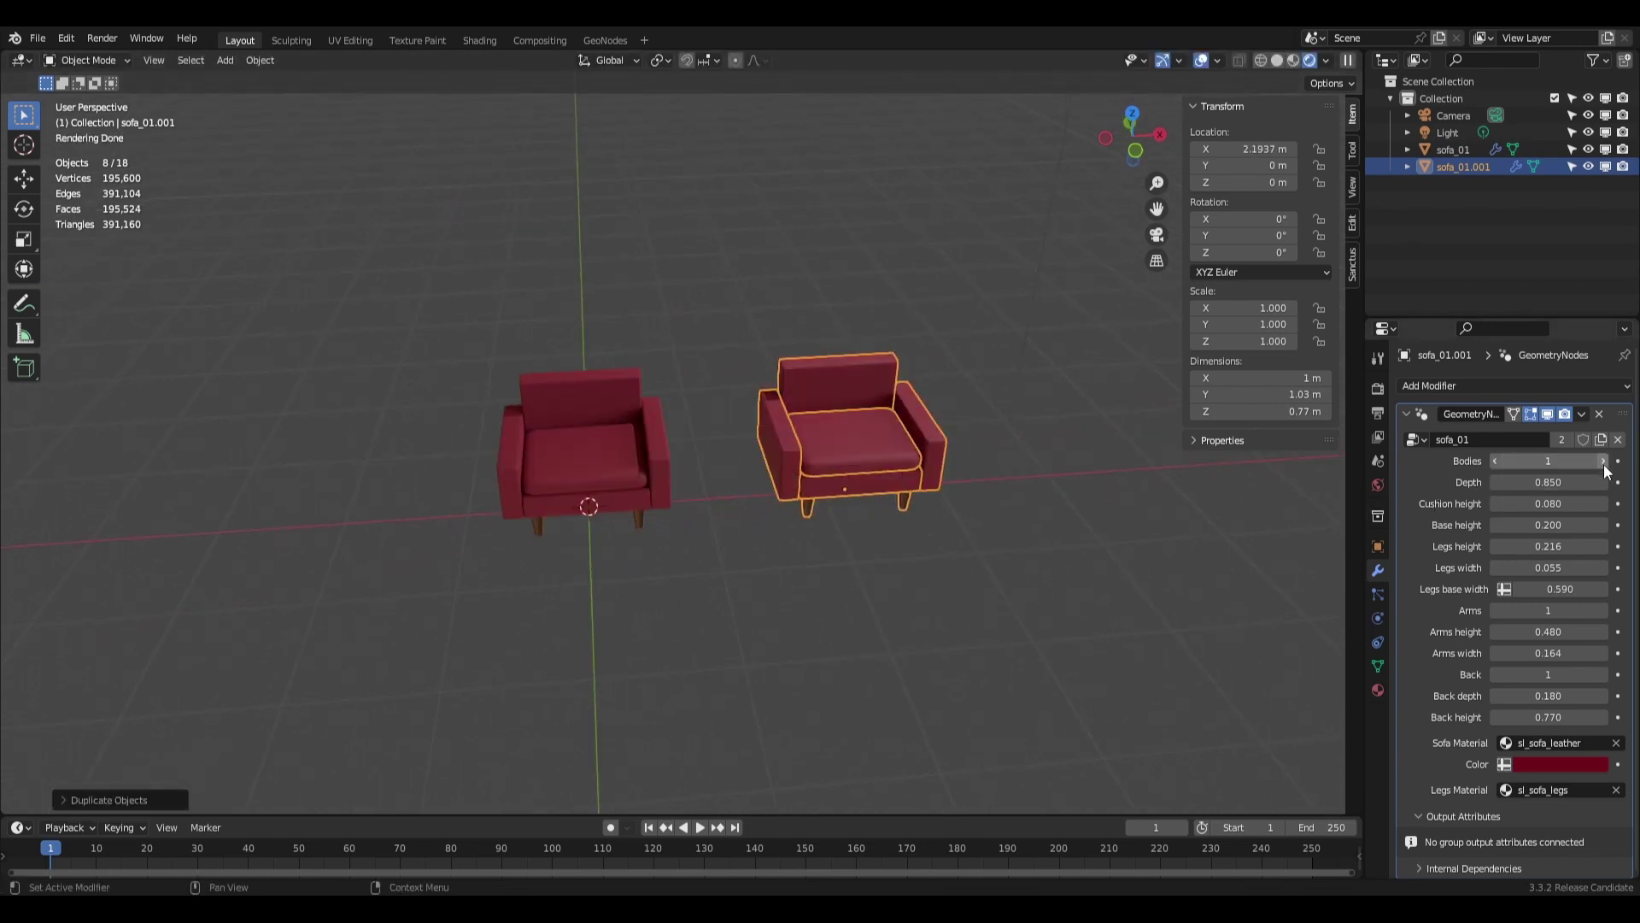
{"action": "left_click", "coordinate": [1495, 610]}
{"action": "middle_click_drag", "start_coordinate": [1049, 588], "coordinate": [957, 547]}
Select both sofas and delete them.
{"action": "left_click_drag", "start_coordinate": [474, 349], "coordinate": [800, 474]}
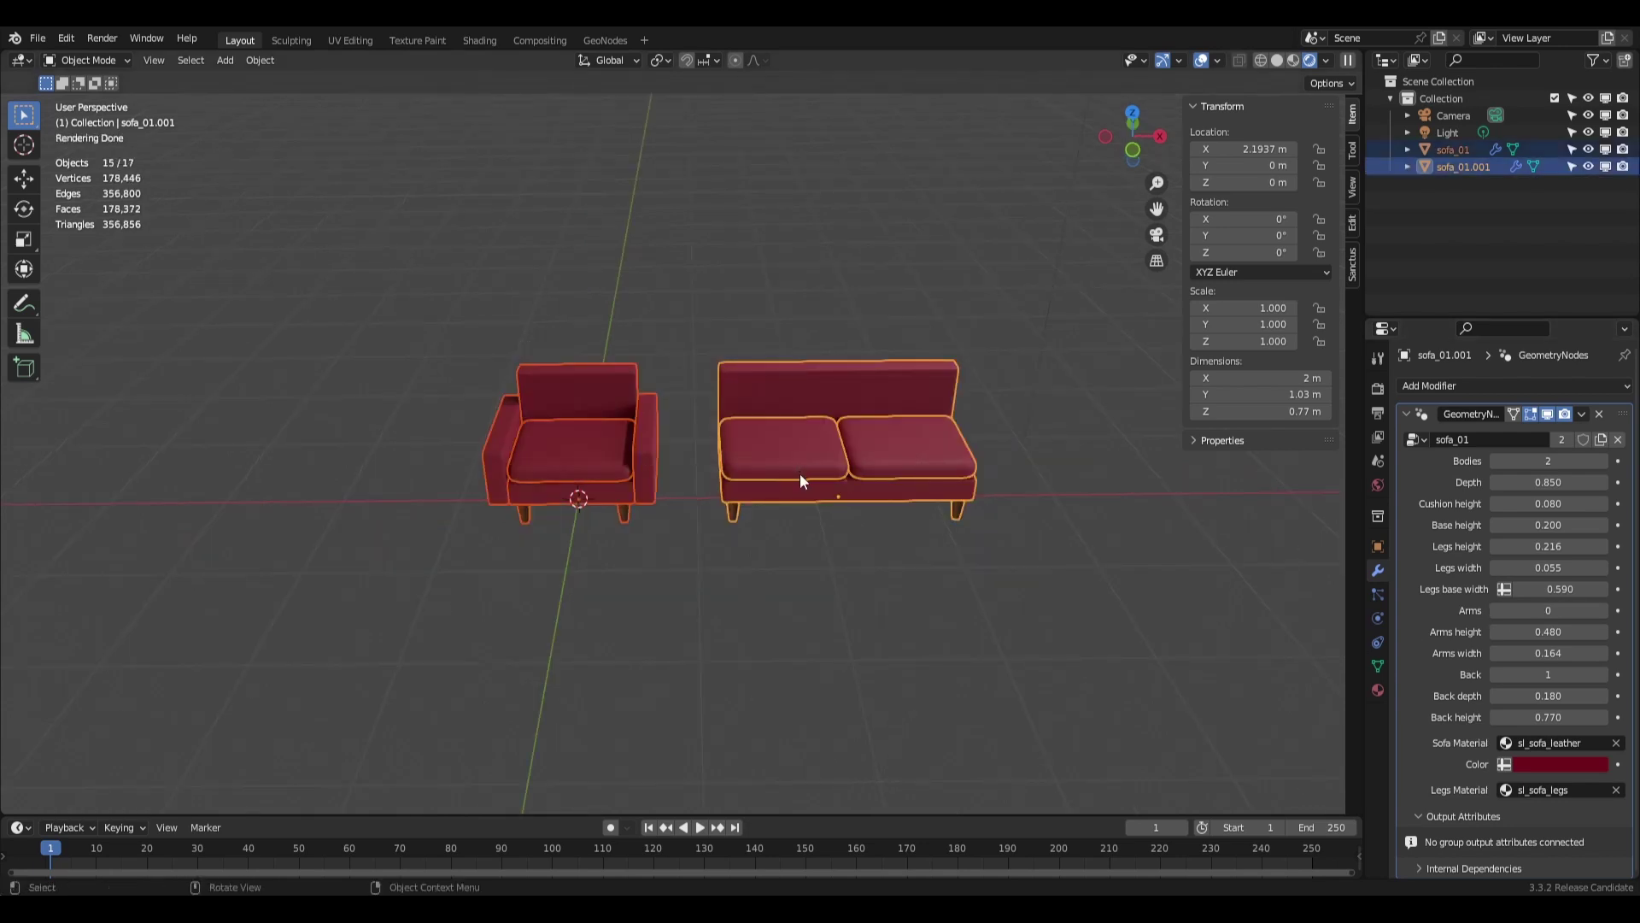
{"action": "key", "text": "Delete"}
{"action": "middle_click_drag", "start_coordinate": [653, 524], "coordinate": [644, 488]}
Add a 2 m cube mesh at the world origin.
{"action": "key", "text": "shift+a"}
{"action": "mouse_move", "coordinate": [643, 472]}
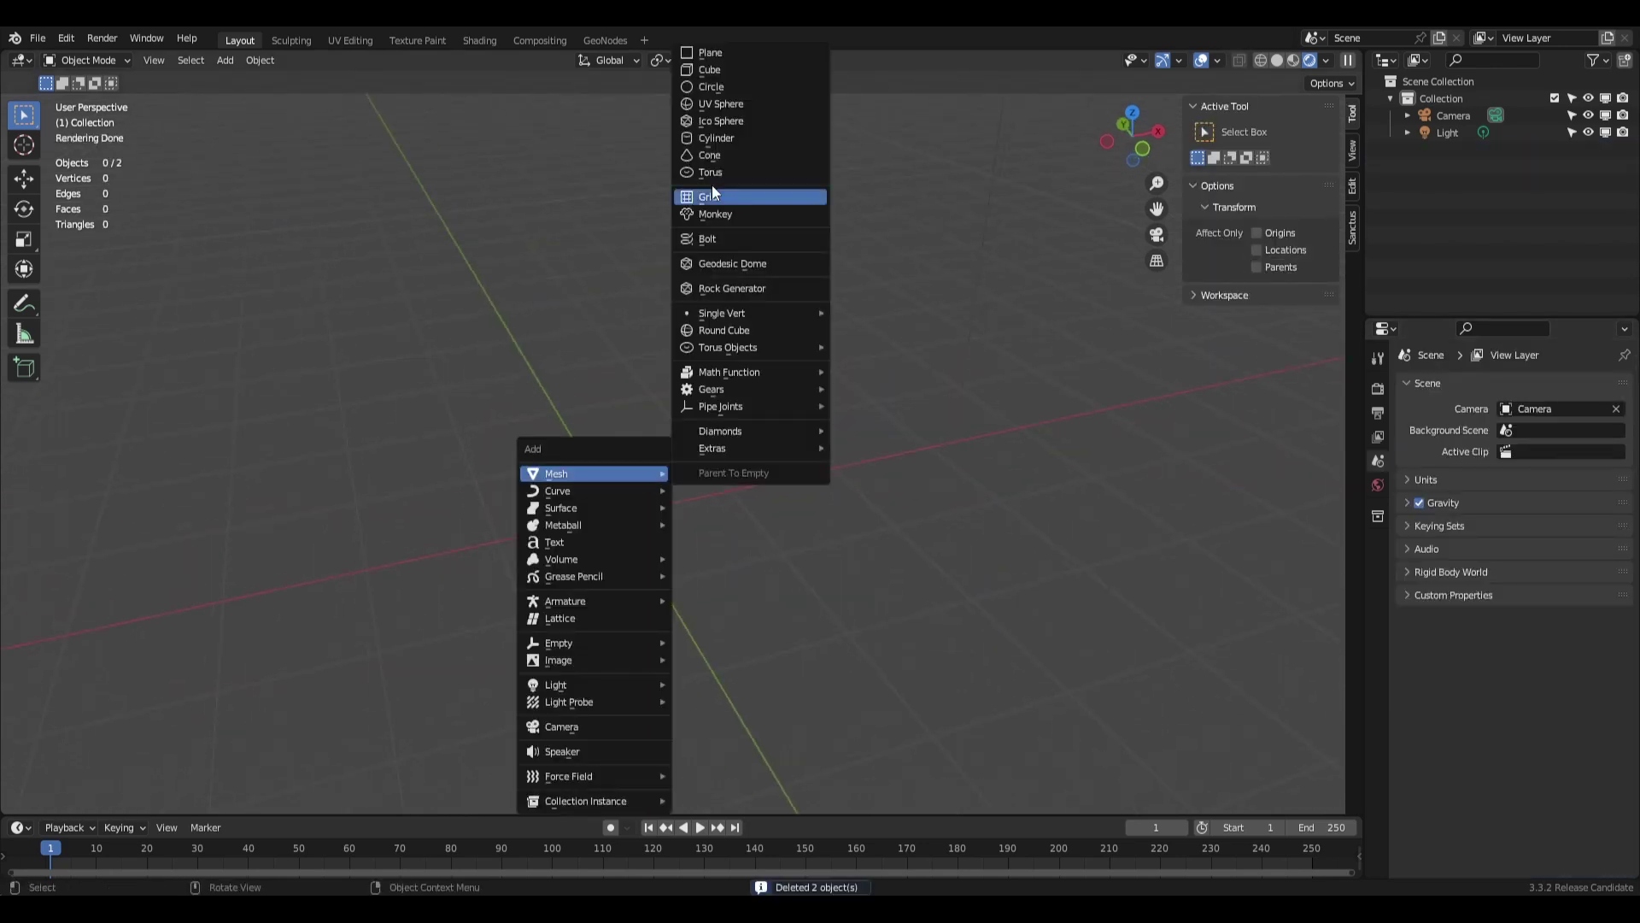
{"action": "key", "text": "shift+a"}
{"action": "mouse_move", "coordinate": [636, 422]}
{"action": "left_click", "coordinate": [709, 438]}
{"action": "middle_click_drag", "start_coordinate": [794, 512], "coordinate": [745, 541]}
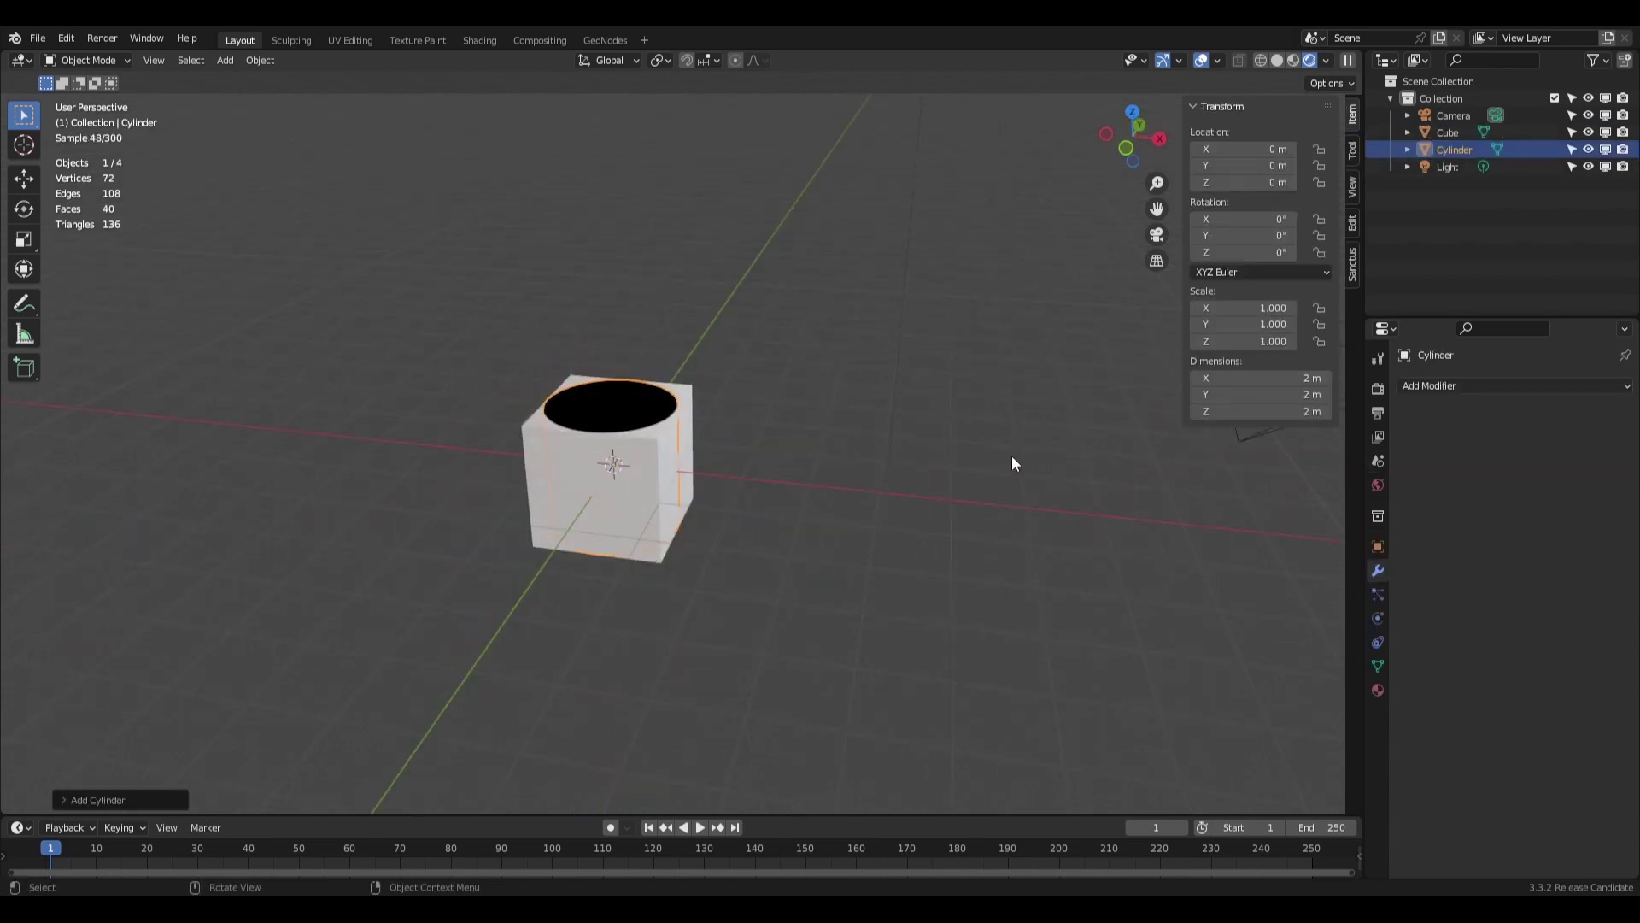
Scale the new cylinder at the cube's center down to about 0.08 and apply its scale.
{"action": "key", "text": "s"}
{"action": "left_click", "coordinate": [674, 515]}
{"action": "key", "text": "ctrl+a"}
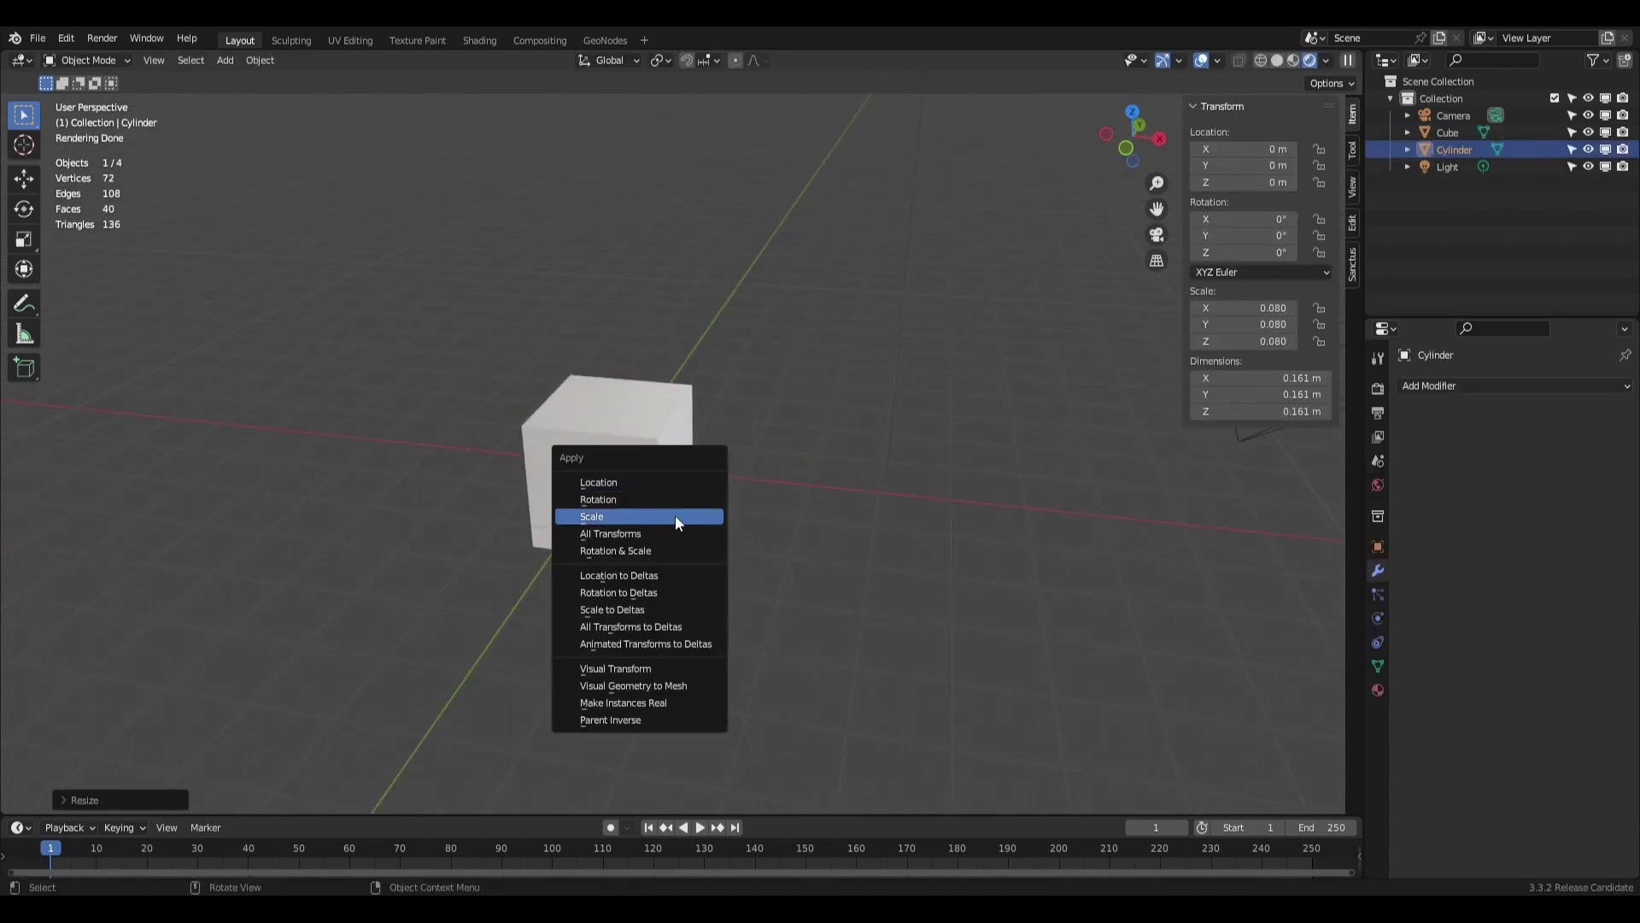
{"action": "left_click", "coordinate": [652, 515]}
{"action": "middle_click_drag", "start_coordinate": [652, 513], "coordinate": [723, 529]}
Apply the Circular Array asset from the Tools category to the small cylinder.
{"action": "key", "text": "ctrl+shift+a"}
{"action": "left_click", "coordinate": [722, 533]}
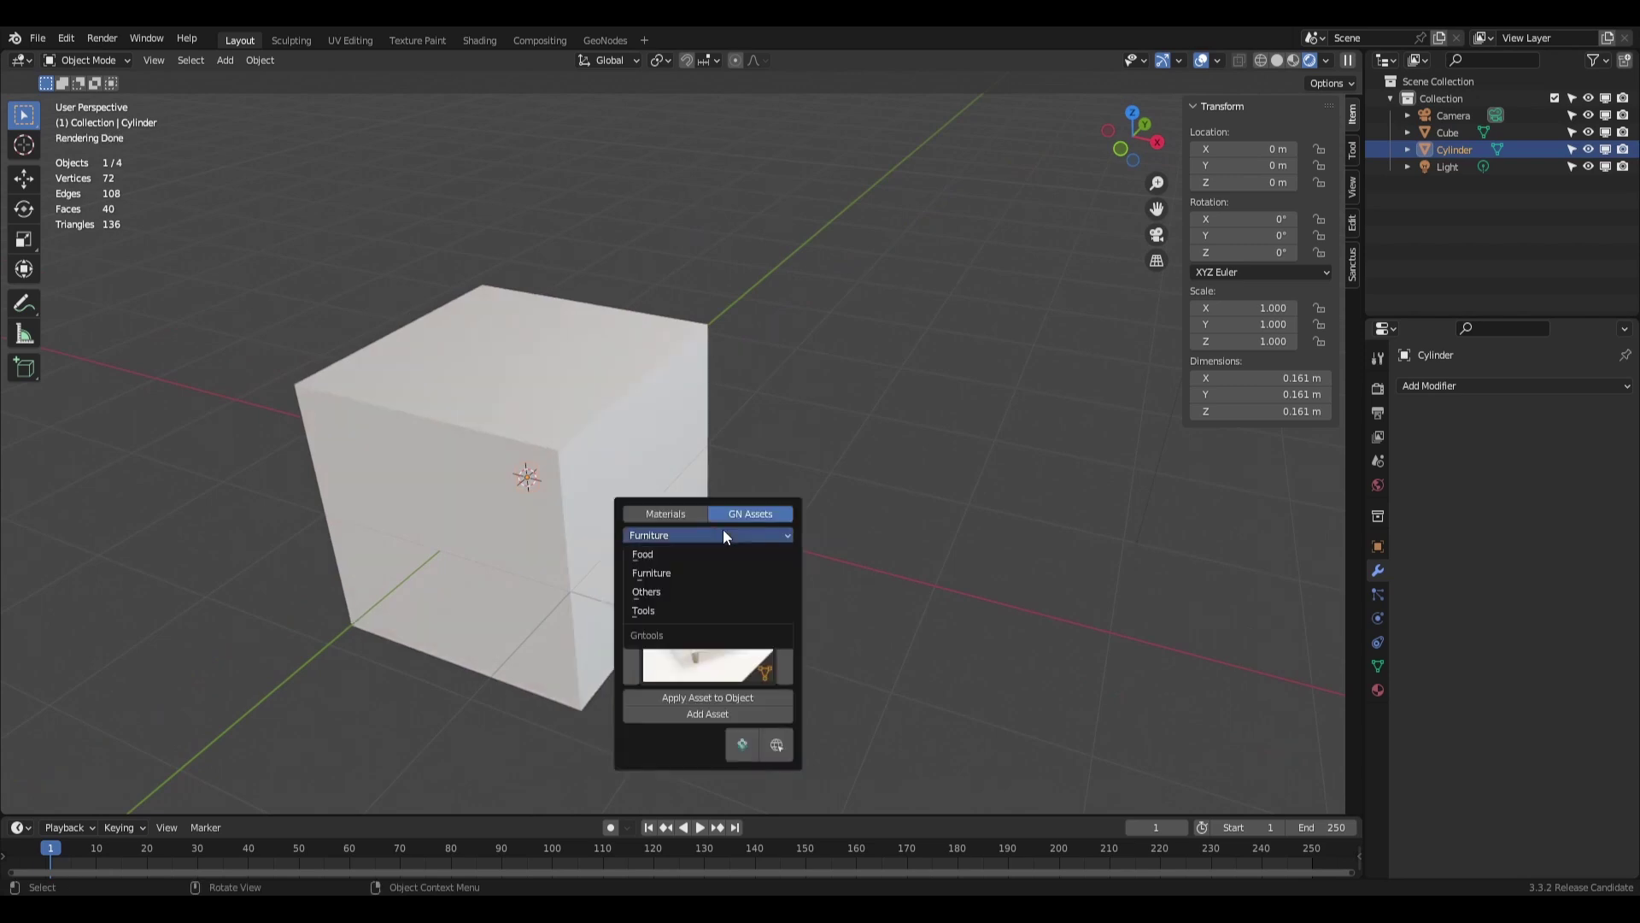
{"action": "left_click", "coordinate": [690, 610]}
{"action": "left_click", "coordinate": [698, 622]}
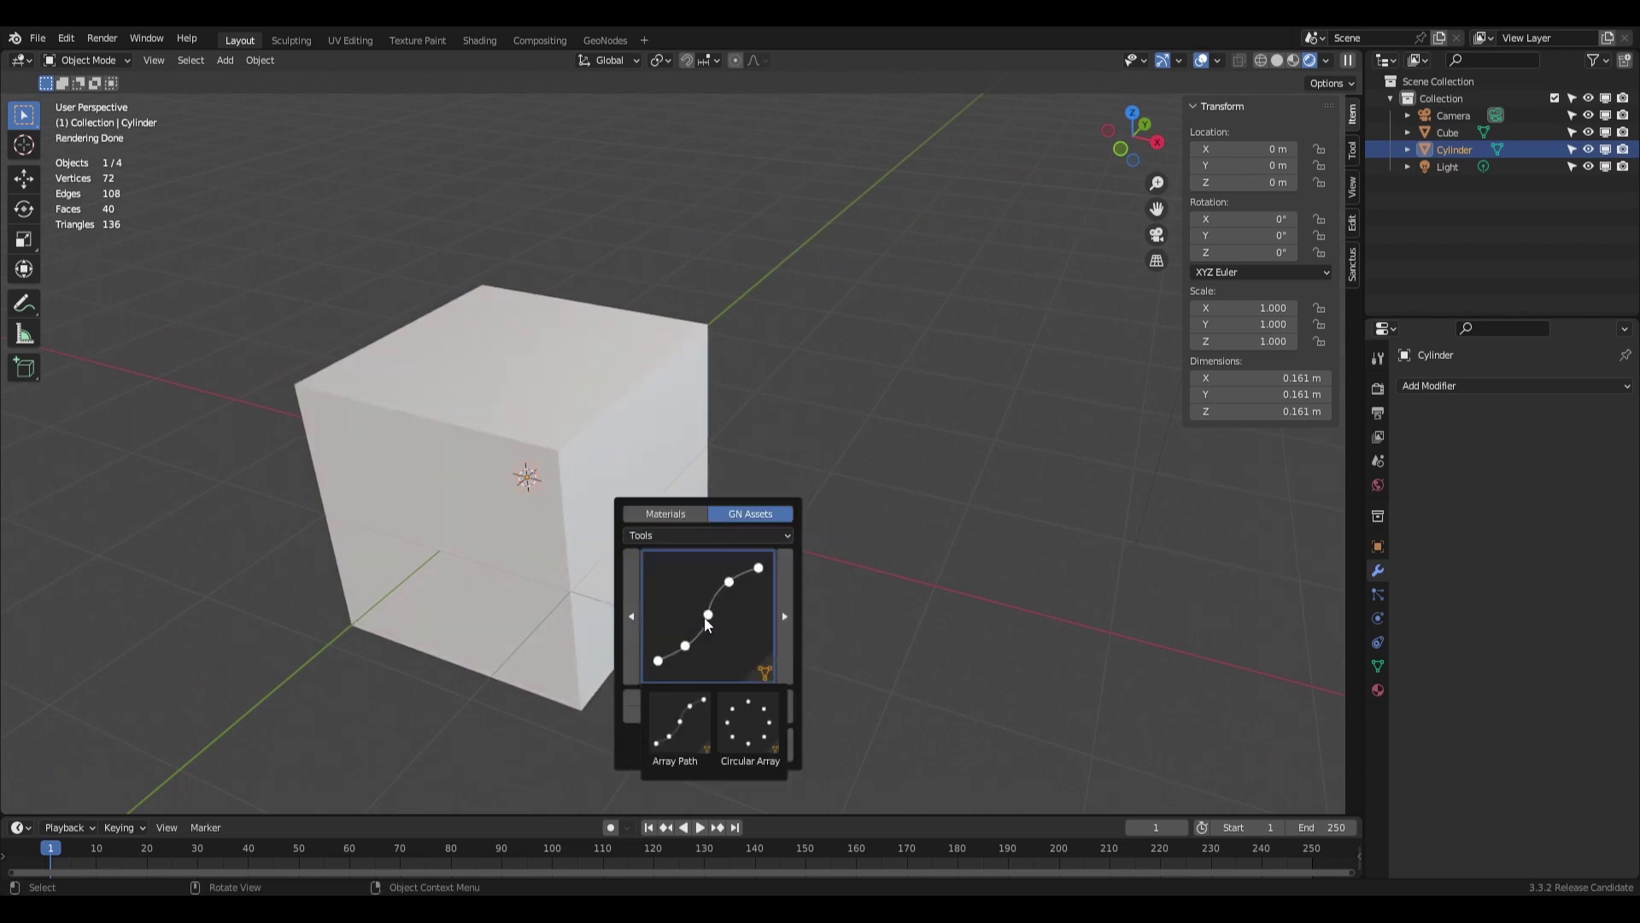
{"action": "left_click", "coordinate": [752, 722]}
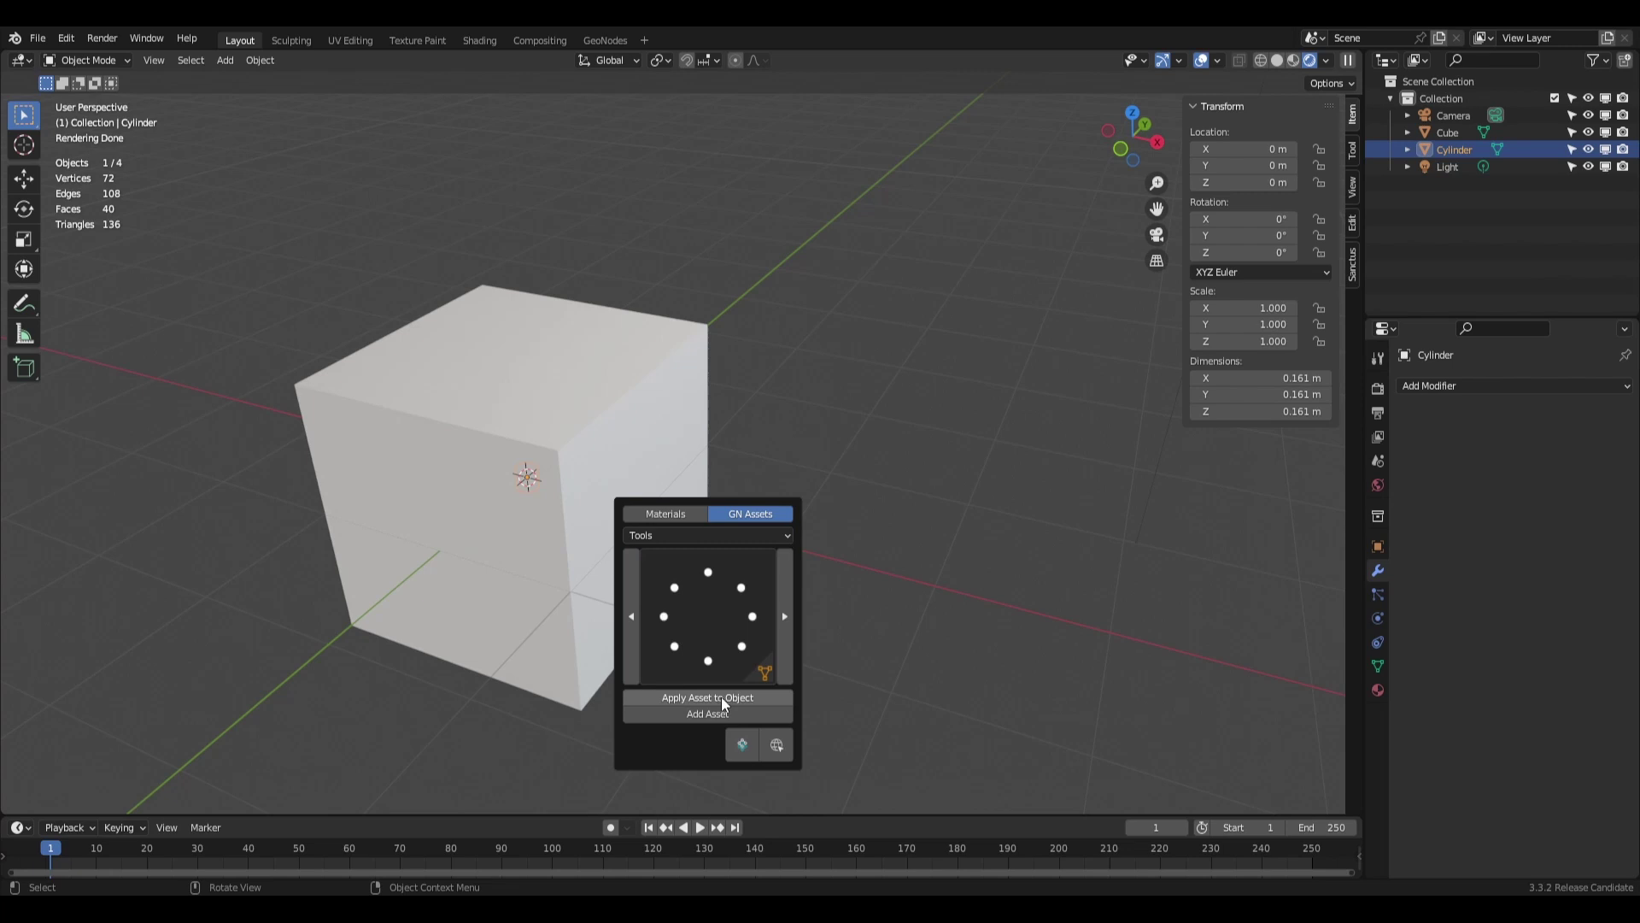
{"action": "left_click", "coordinate": [722, 695]}
Set snapping to faces and move the circular array onto the cube's front face at Y -1 m, aligned to its surface.
{"action": "middle_click_drag", "start_coordinate": [720, 695], "coordinate": [526, 525]}
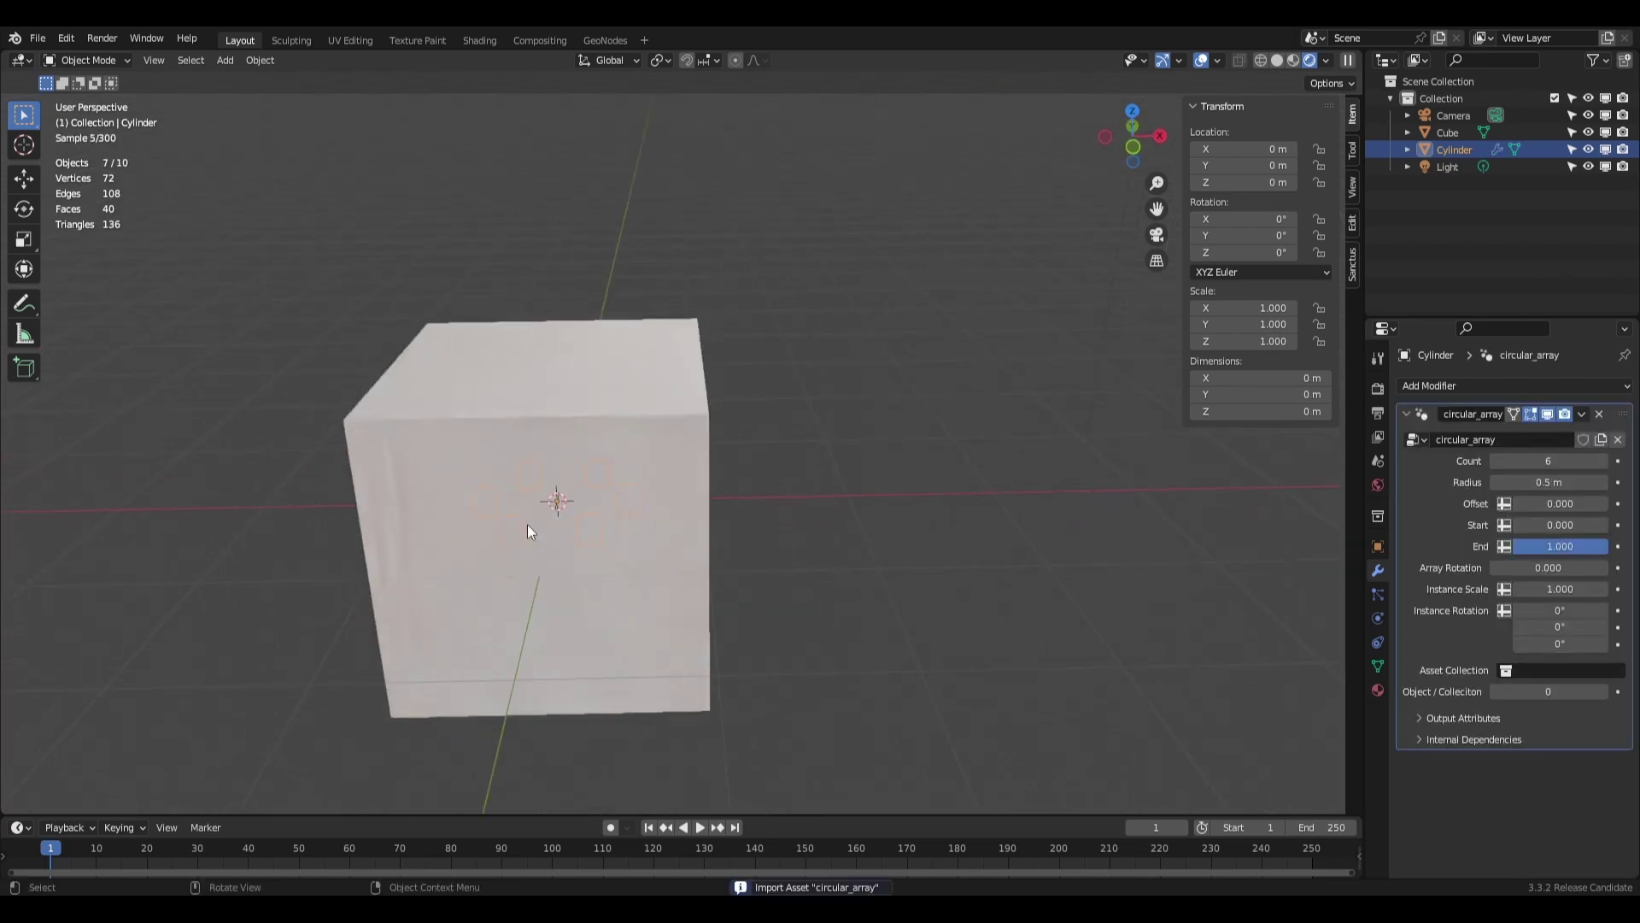
{"action": "scroll", "coordinate": [600, 520], "scroll_direction": "down", "scroll_amount": 1}
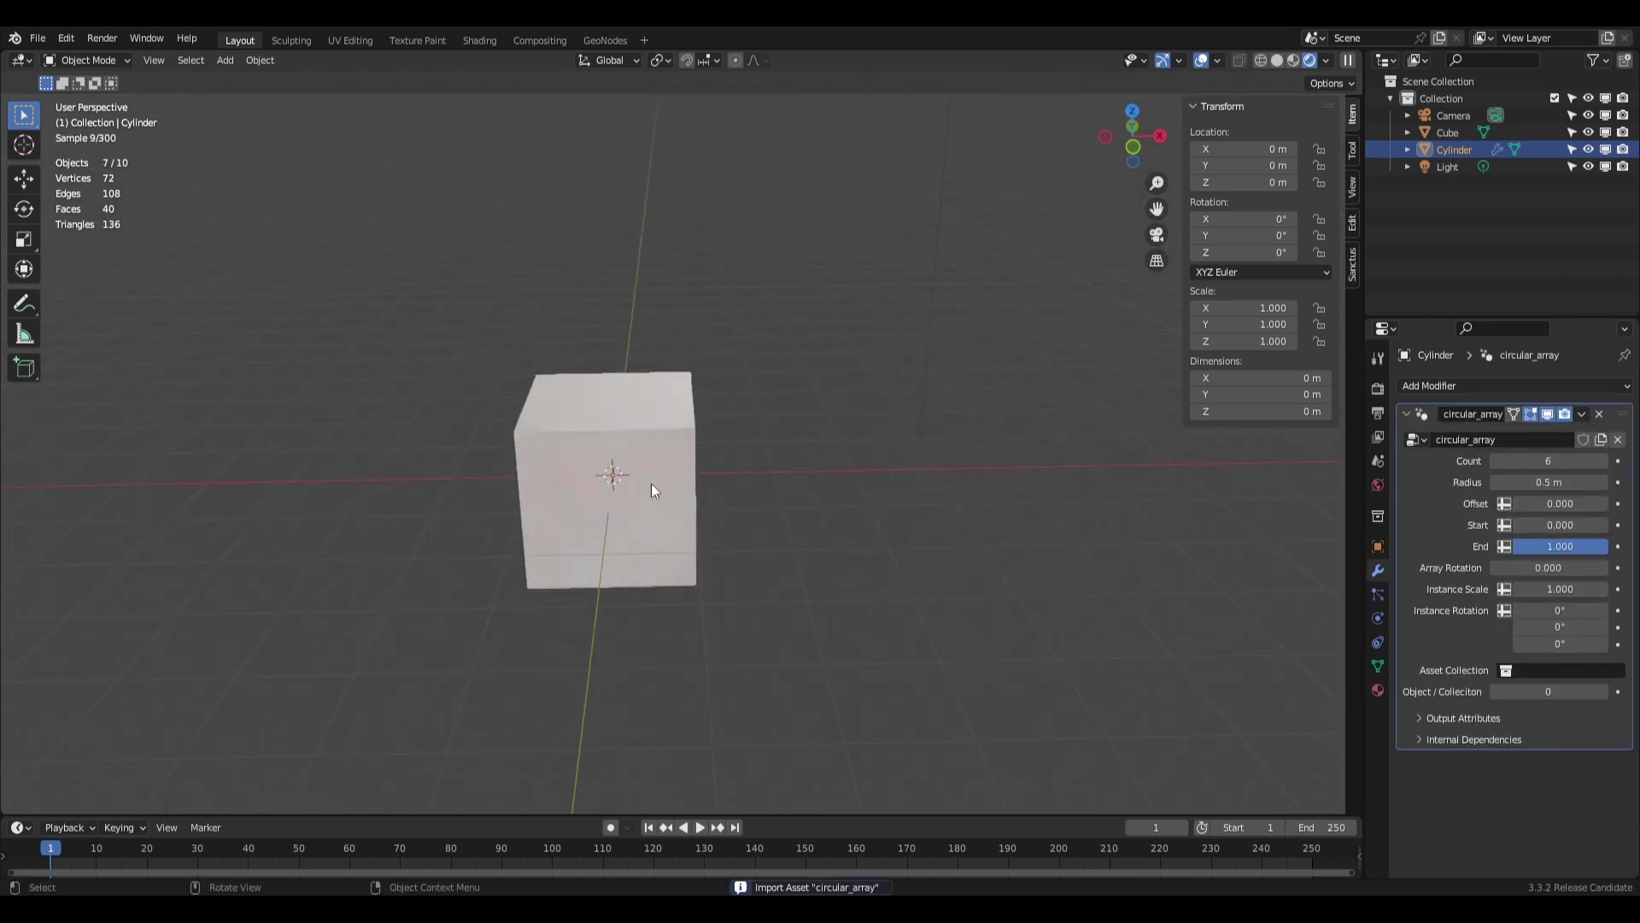
{"action": "left_click", "coordinate": [706, 59]}
{"action": "left_click", "coordinate": [659, 163]}
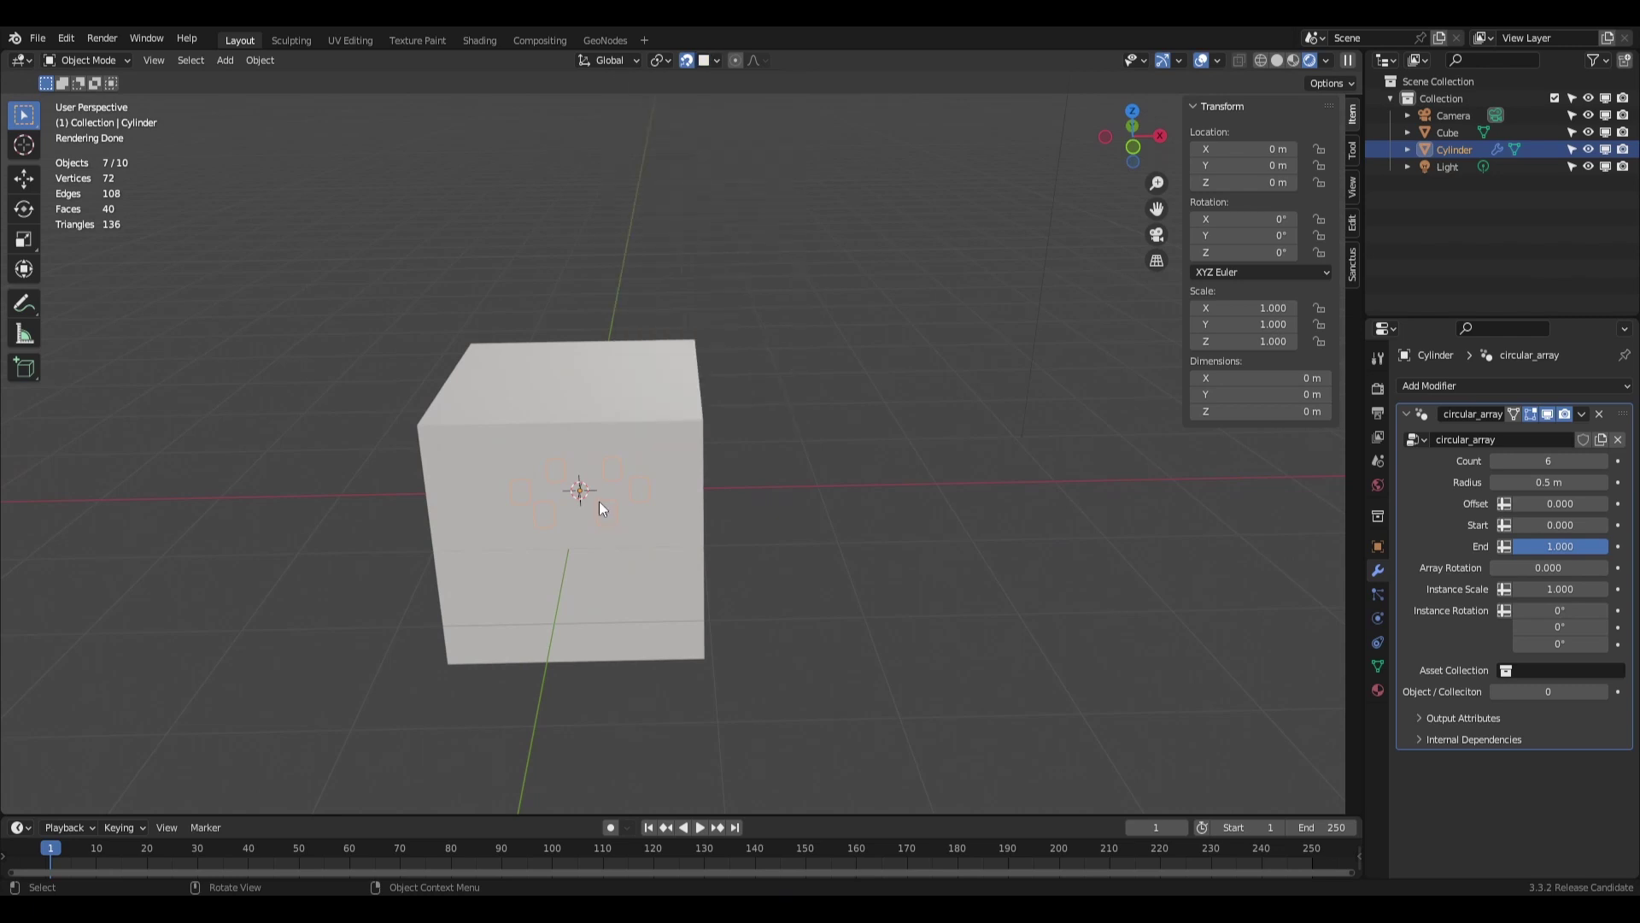
{"action": "key", "text": "g"}
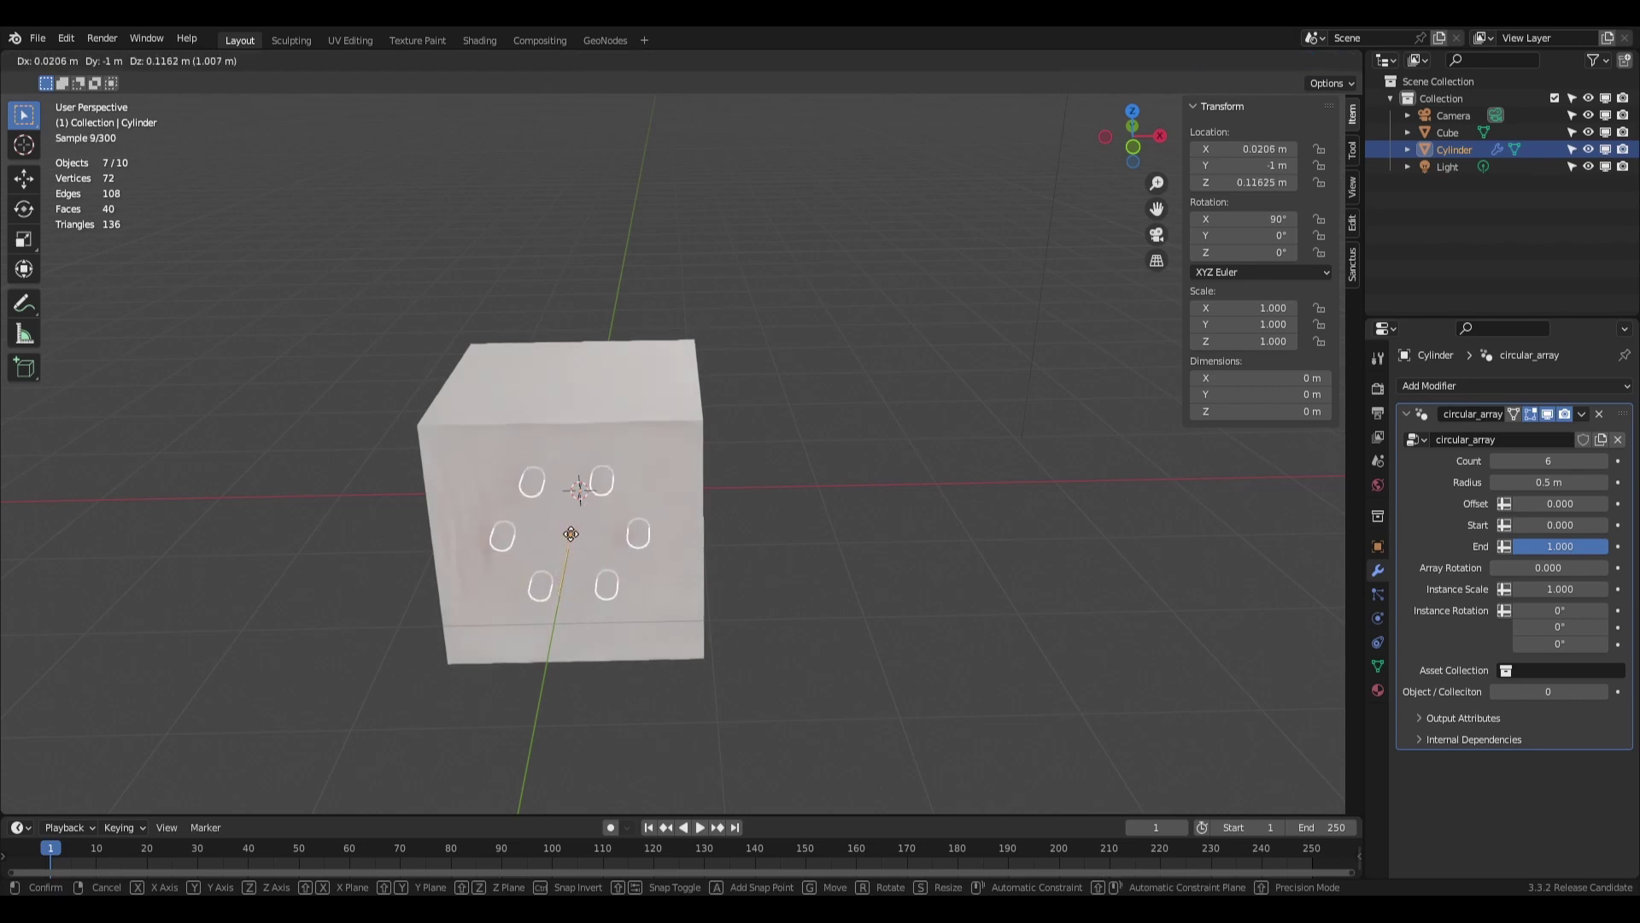
{"action": "left_click", "coordinate": [571, 534]}
Duplicate the circular array and snap the copy onto the cube's adjacent side face at X -1 m.
{"action": "middle_click_drag", "start_coordinate": [606, 527], "coordinate": [792, 512]}
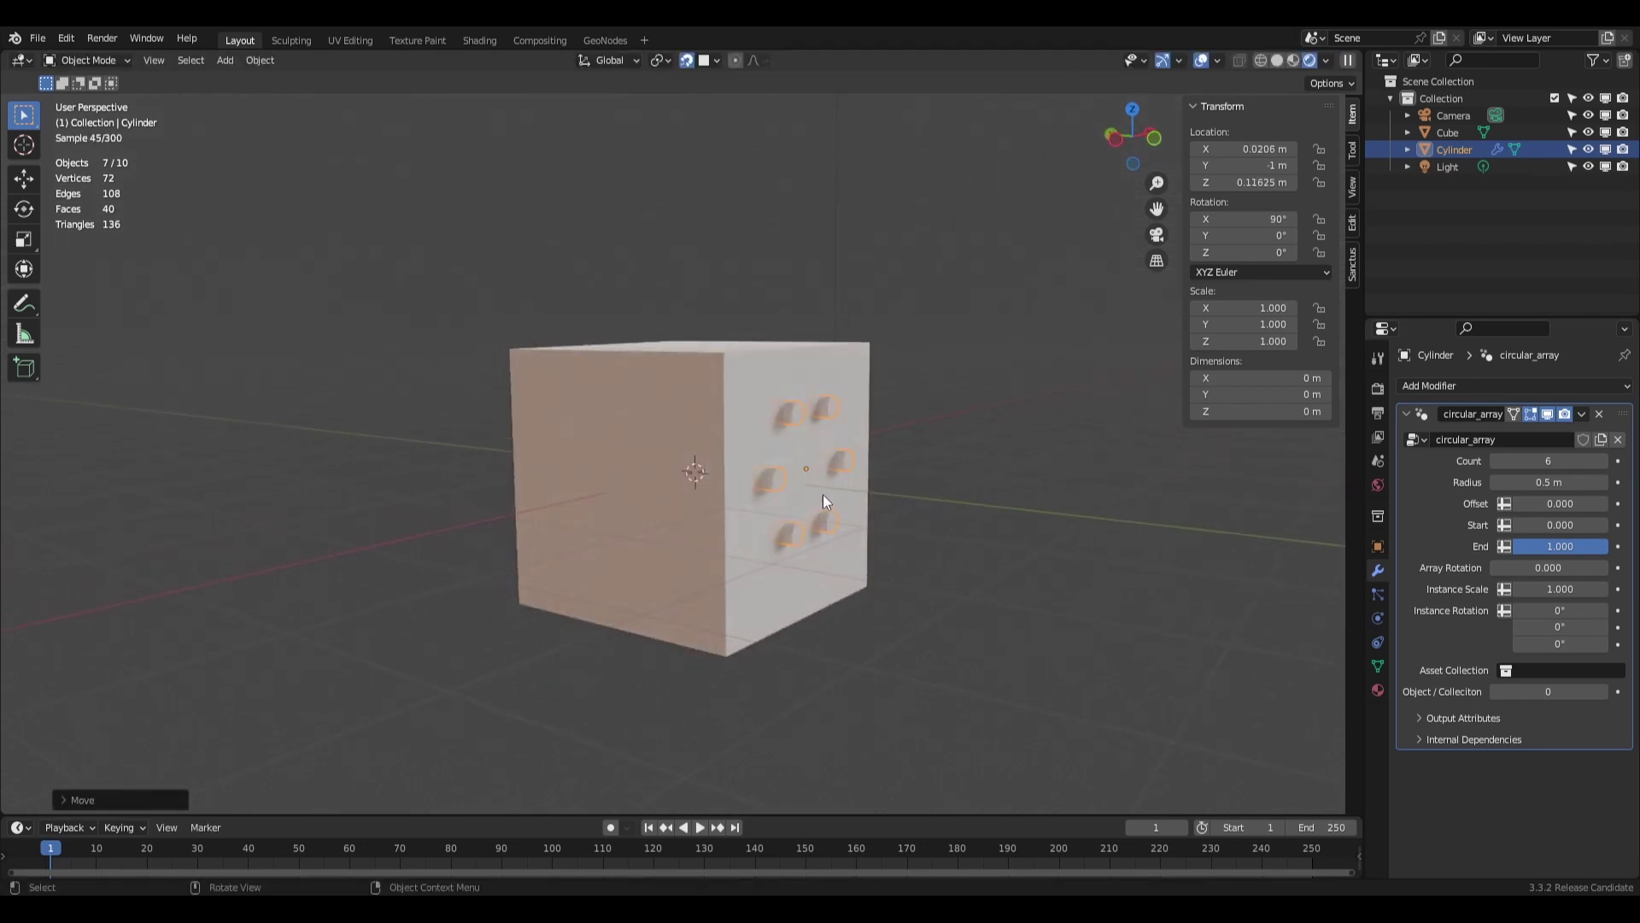
{"action": "key", "text": "shift+d"}
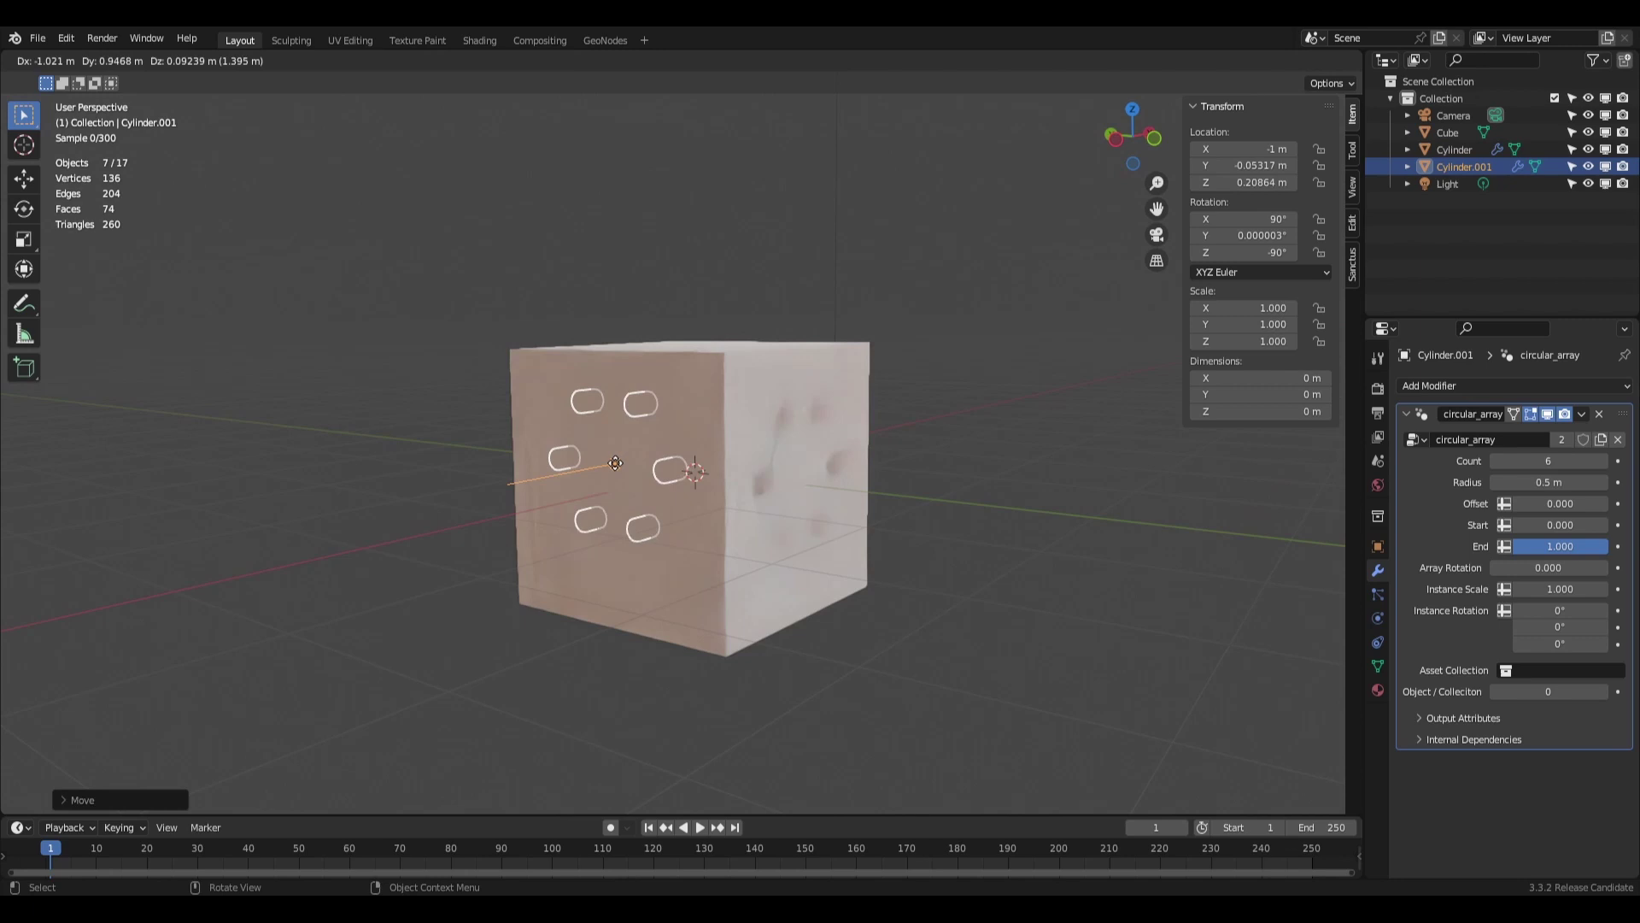
{"action": "left_click", "coordinate": [609, 471]}
Switch the viewport to solid shading and set the duplicated circular array's Count to 13.
{"action": "left_click", "coordinate": [1297, 60]}
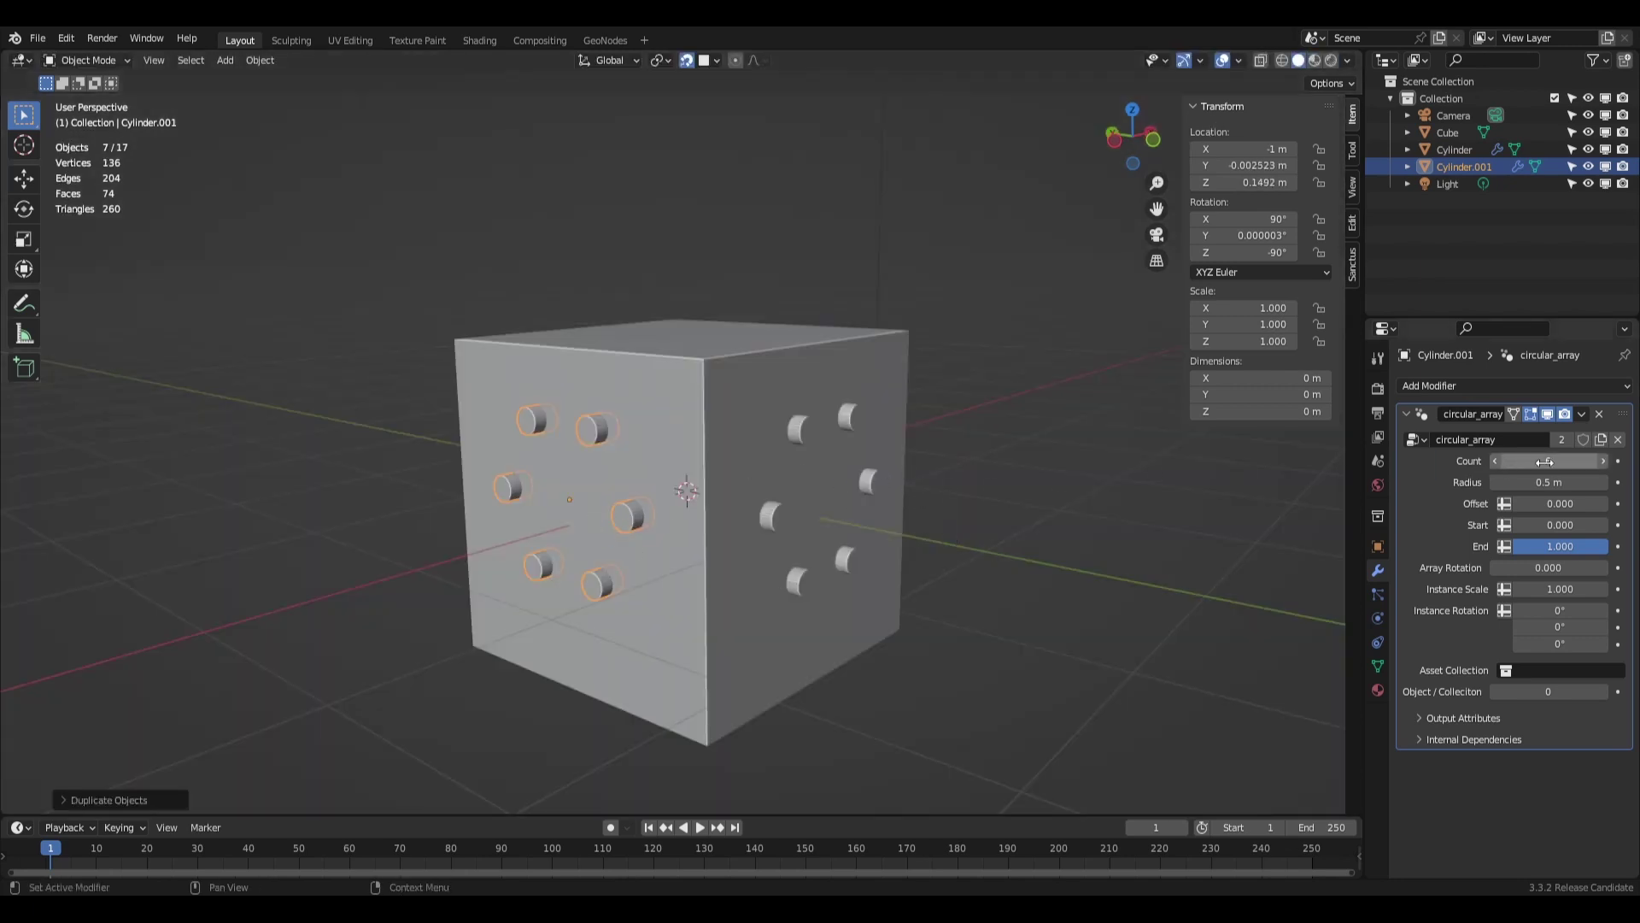
{"action": "left_click_drag", "start_coordinate": [1545, 462], "coordinate": [1606, 462]}
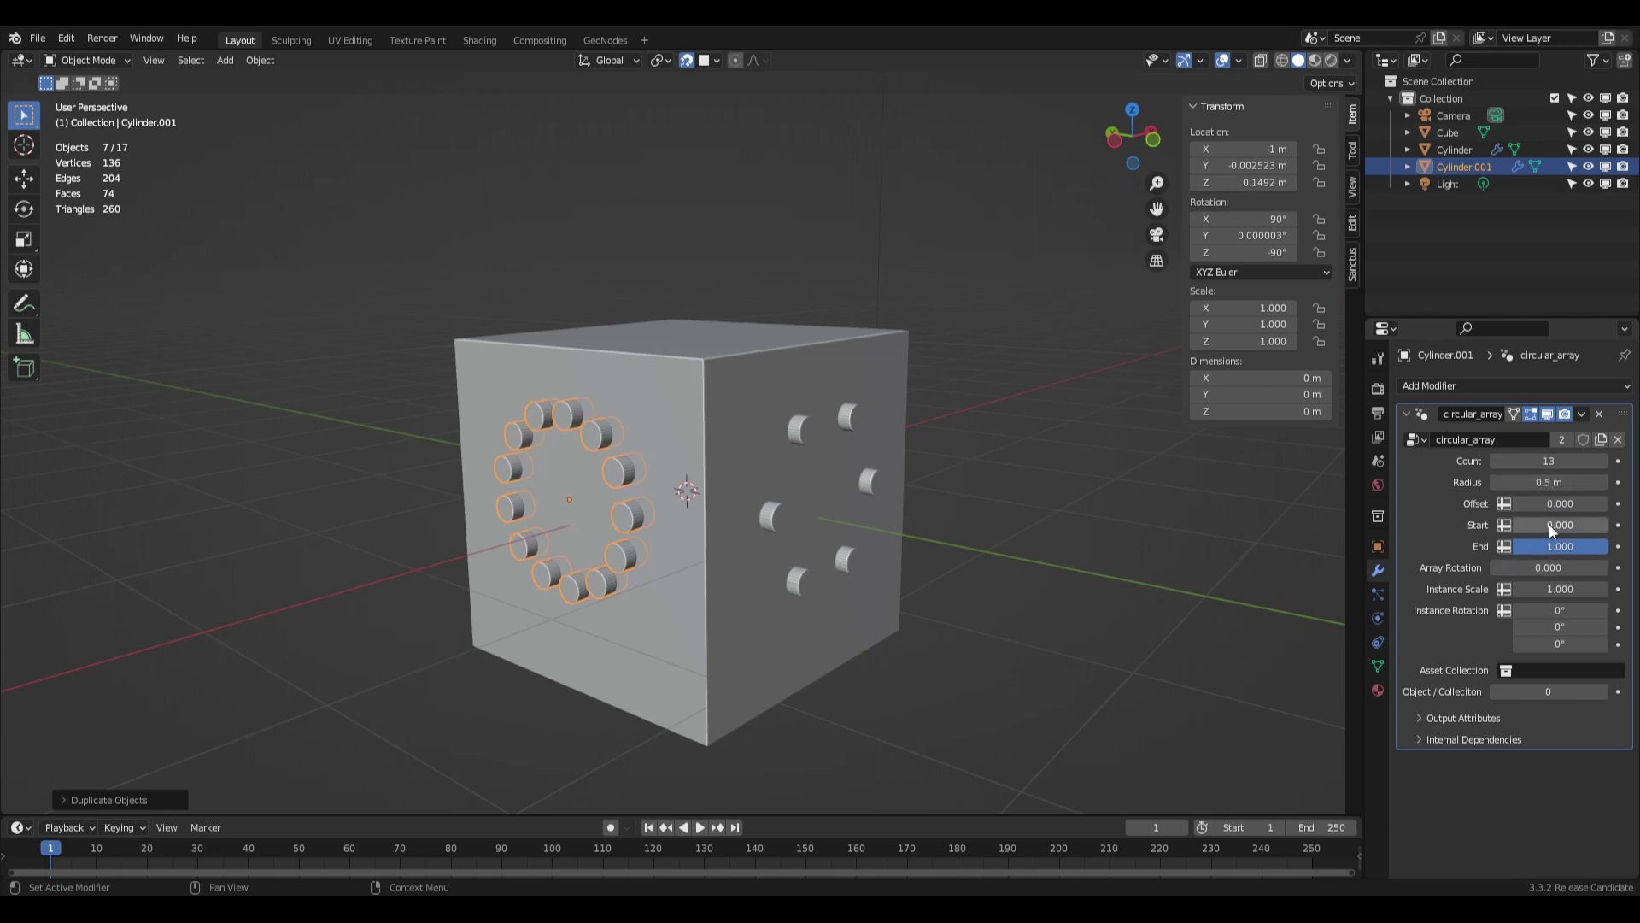
Set the duplicated array's Start to 0.345, End to 0.850, Count to 10 and Radius to 0.625 m, and adjust its array rotation and instance scale.
{"action": "left_click_drag", "start_coordinate": [1564, 524], "coordinate": [1591, 525]}
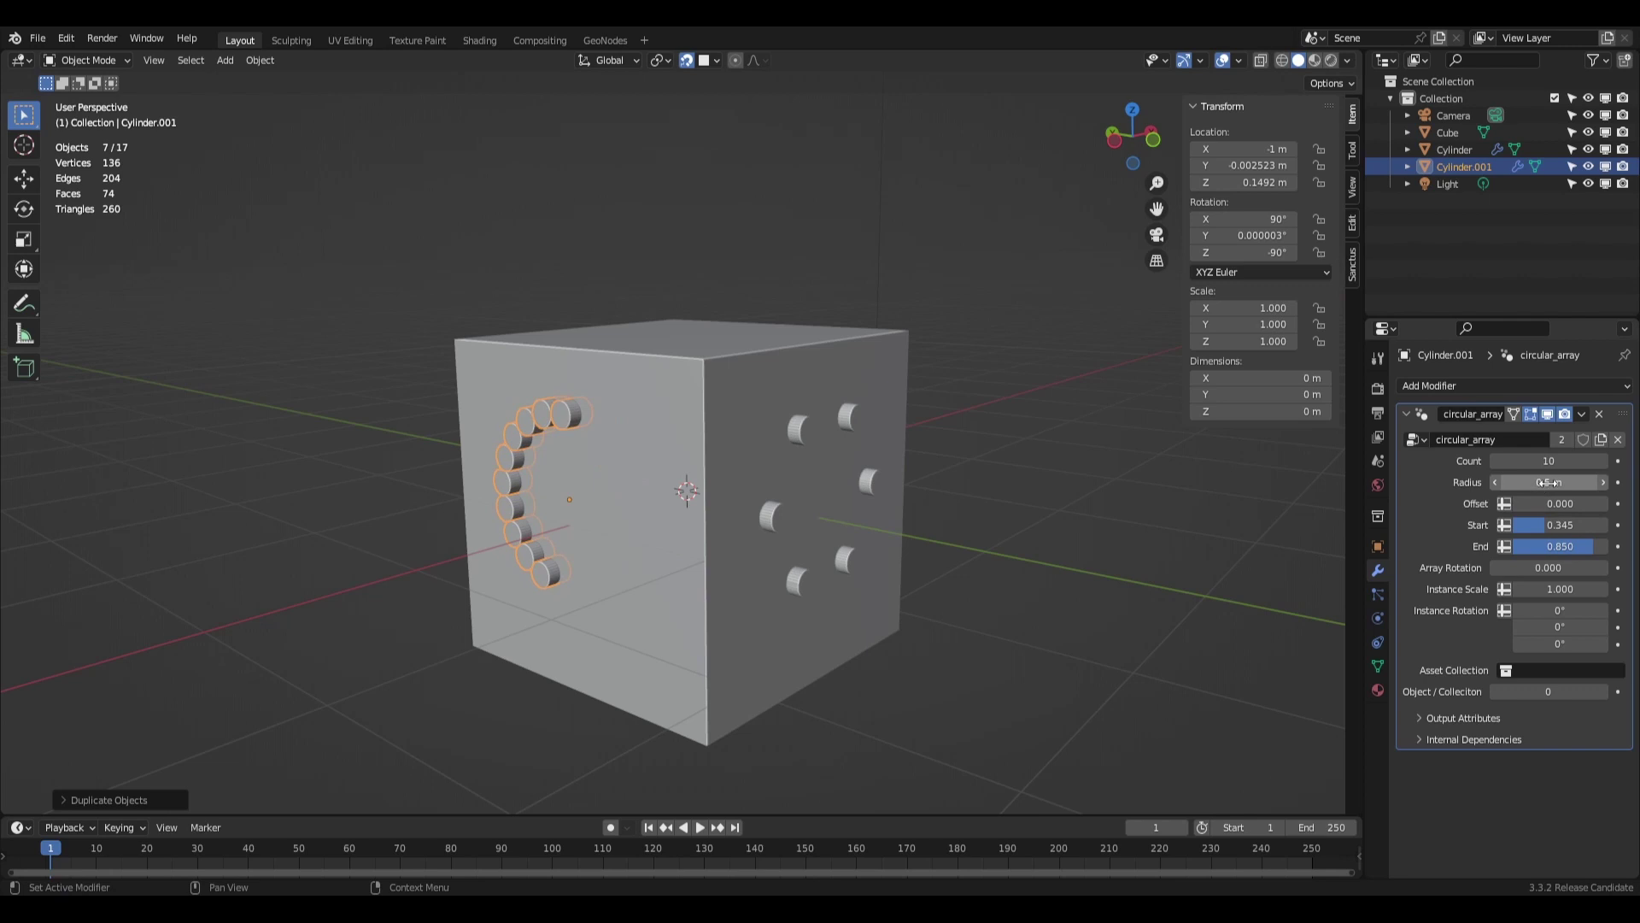
{"action": "mouse_move", "coordinate": [1548, 482]}
{"action": "left_mouse_down"}
{"action": "mouse_move", "coordinate": [1534, 483]}
{"action": "mouse_move", "coordinate": [1561, 483]}
{"action": "left_mouse_up"}
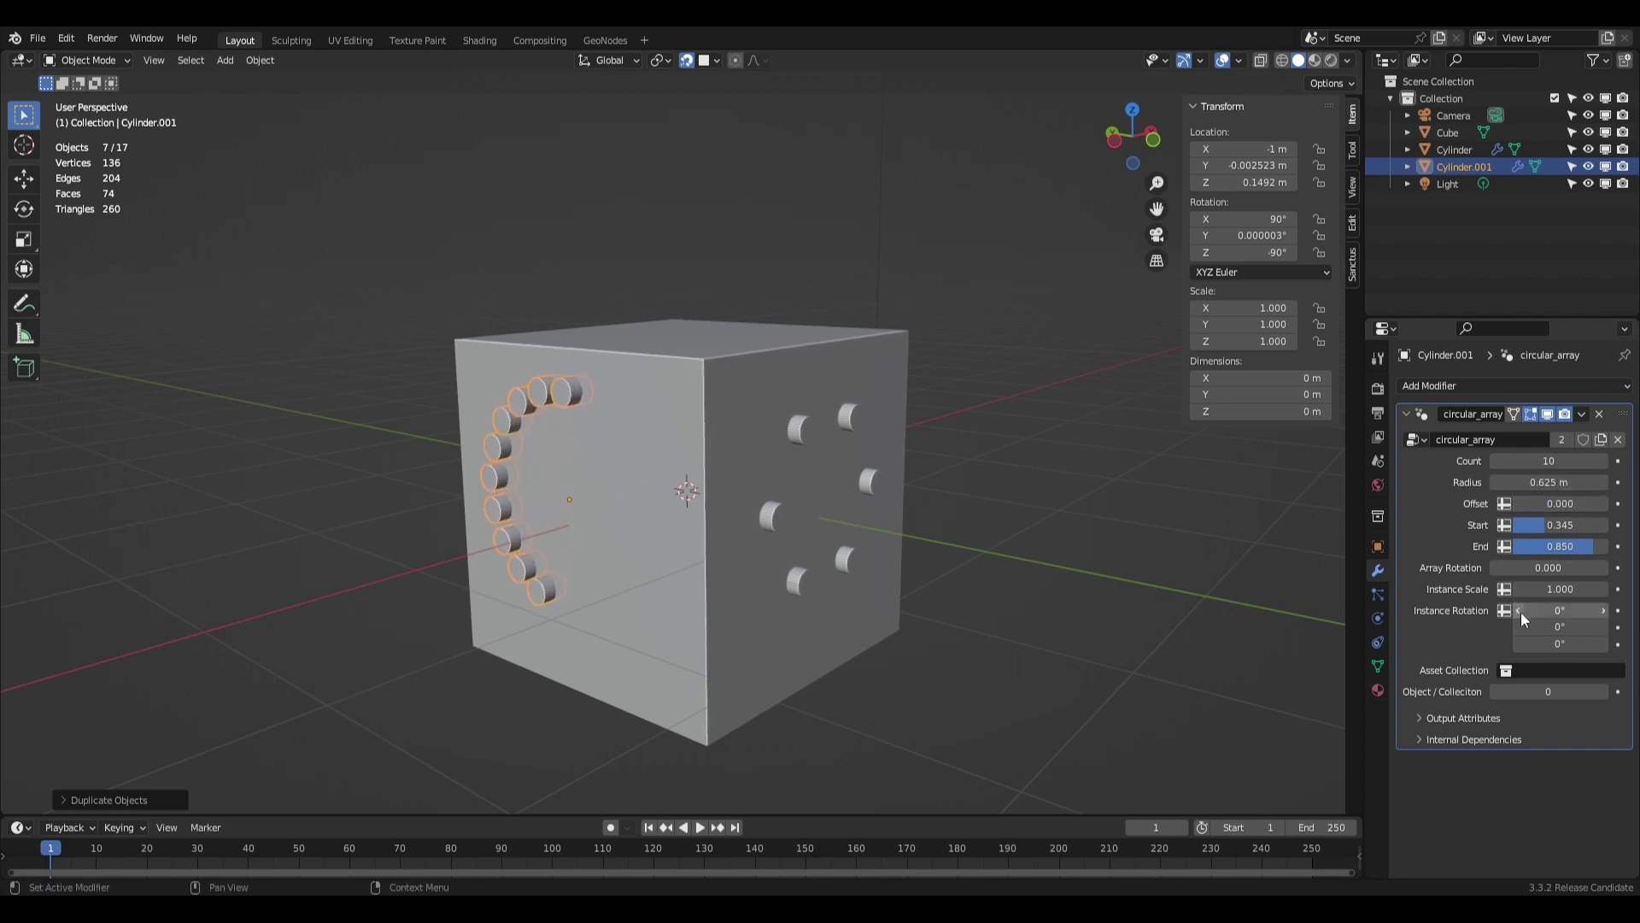
{"action": "left_click_drag", "start_coordinate": [1547, 567], "coordinate": [1491, 568]}
{"action": "left_click_drag", "start_coordinate": [1560, 589], "coordinate": [1542, 588]}
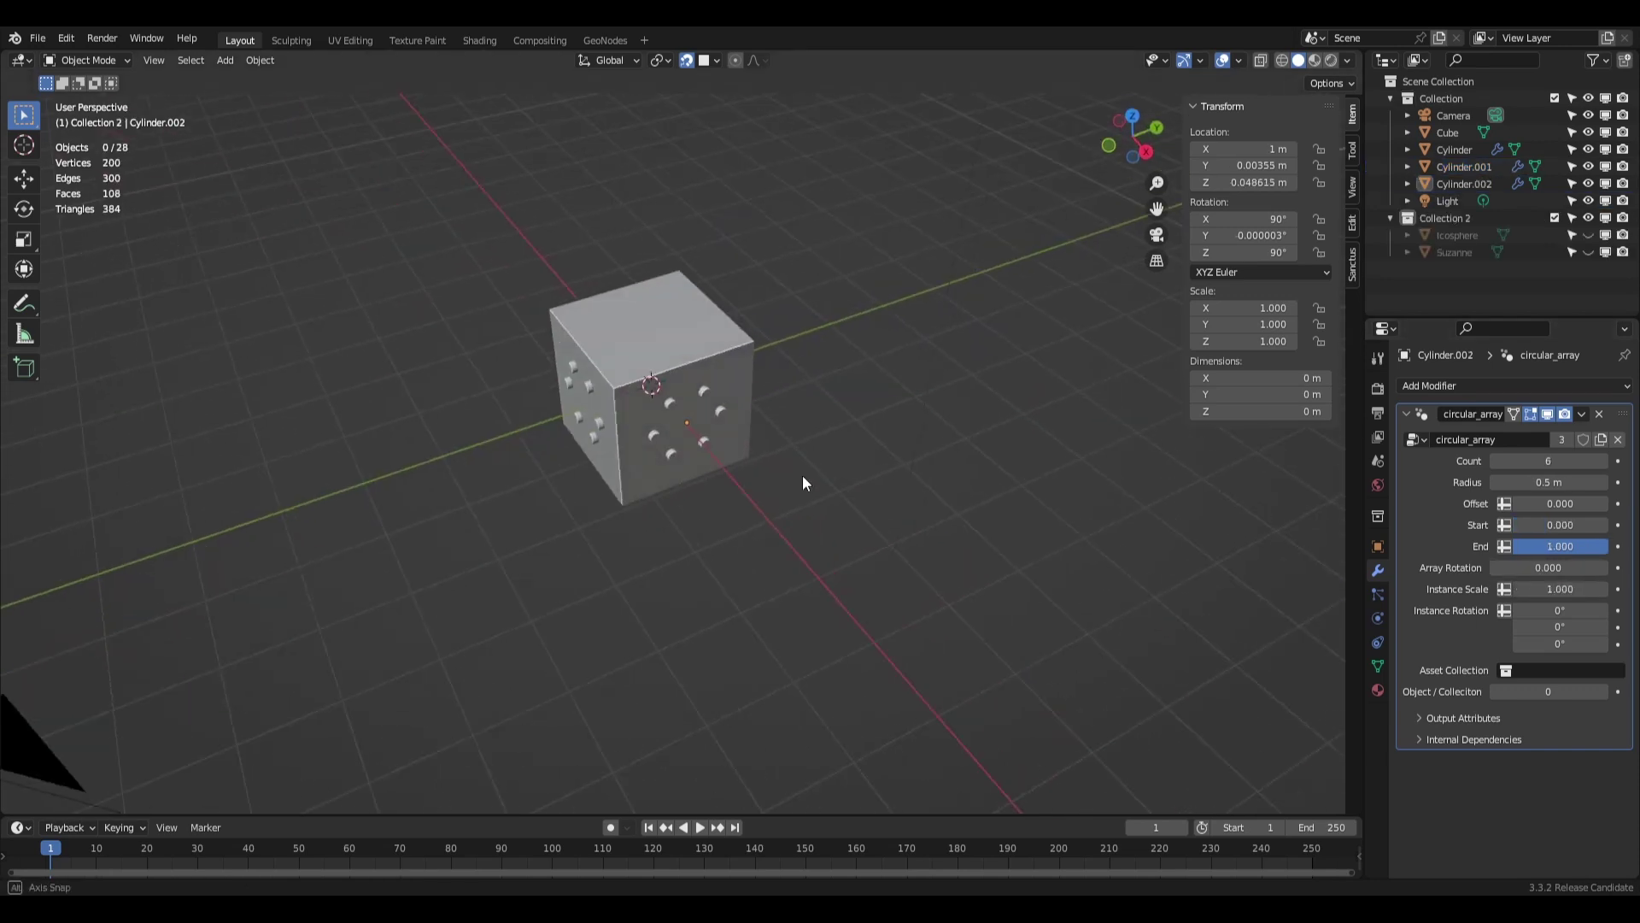
Delete the cube together with the circular arrays on its faces.
{"action": "left_click_drag", "start_coordinate": [546, 259], "coordinate": [772, 456]}
{"action": "key", "text": "Delete"}
{"action": "middle_click_drag", "start_coordinate": [772, 456], "coordinate": [628, 394]}
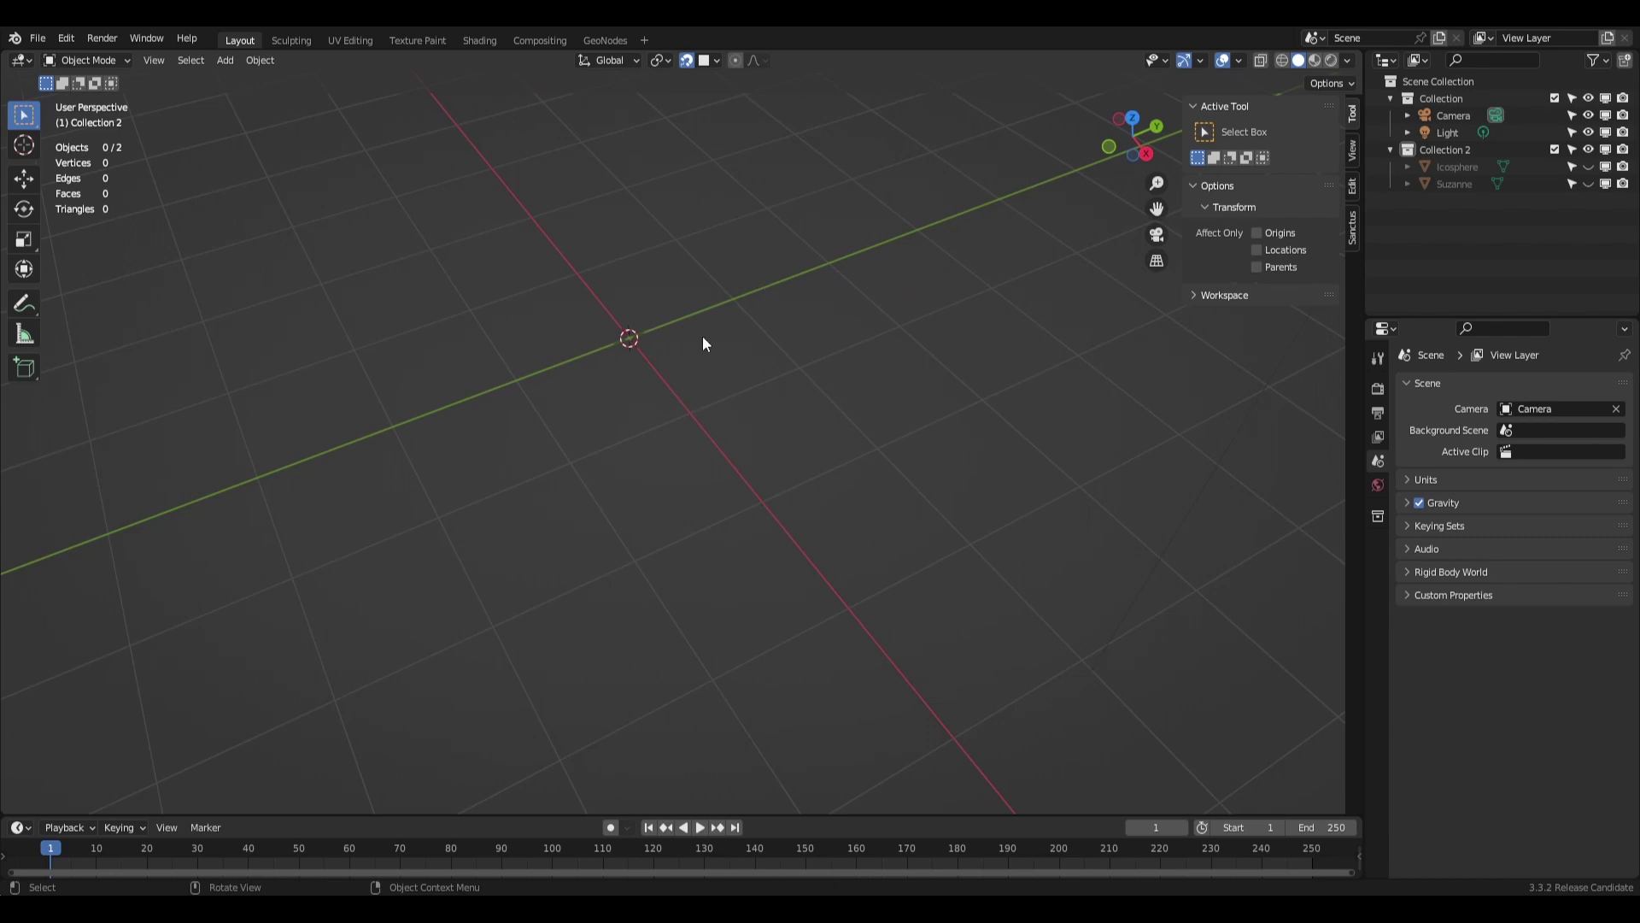
Add a Bezier curve and an ico sphere at the world origin.
{"action": "middle_click_drag", "start_coordinate": [703, 341], "coordinate": [781, 451], "text": "shift"}
{"action": "key", "text": "shift+a"}
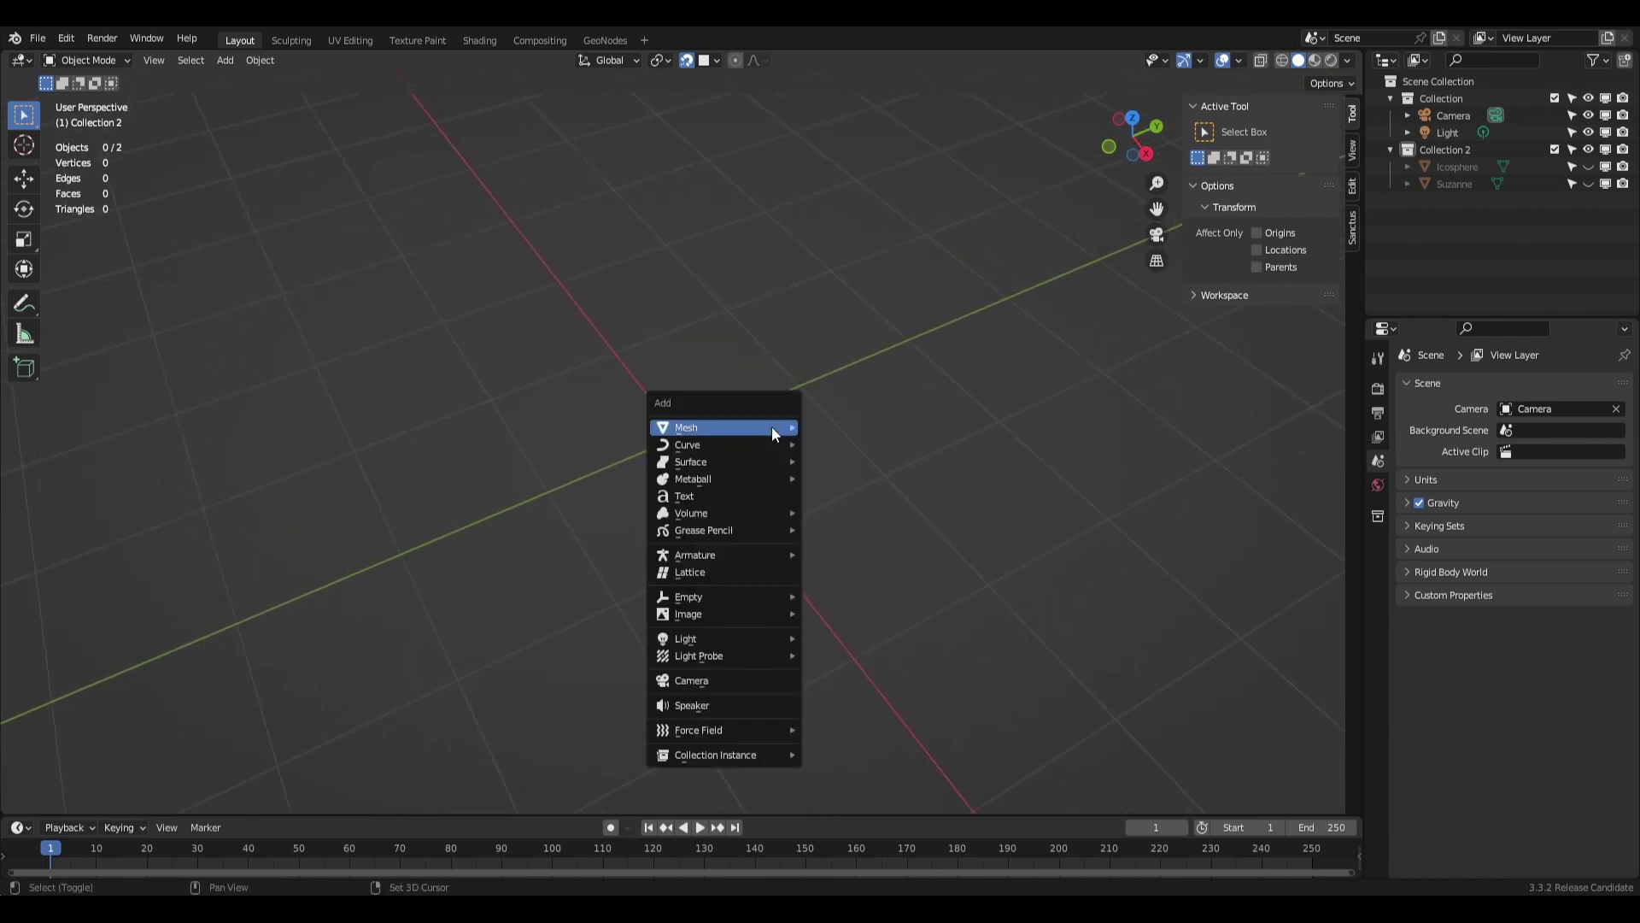
{"action": "mouse_move", "coordinate": [730, 448]}
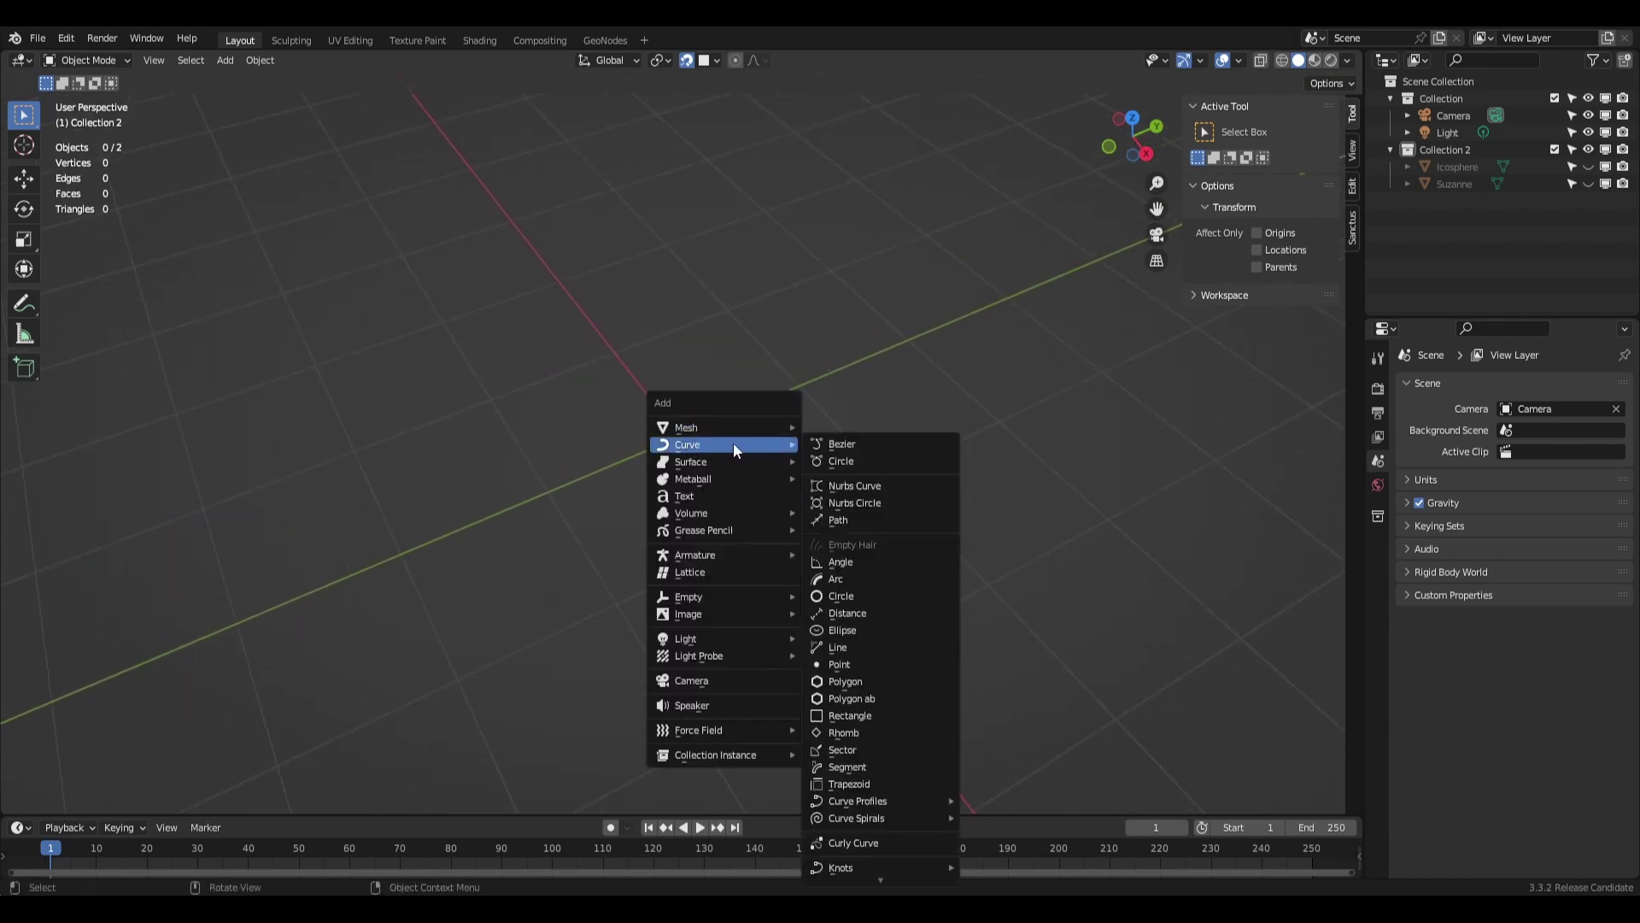
{"action": "left_click", "coordinate": [841, 443]}
{"action": "key", "text": "shift+a"}
{"action": "mouse_move", "coordinate": [855, 414]}
{"action": "left_click", "coordinate": [998, 483]}
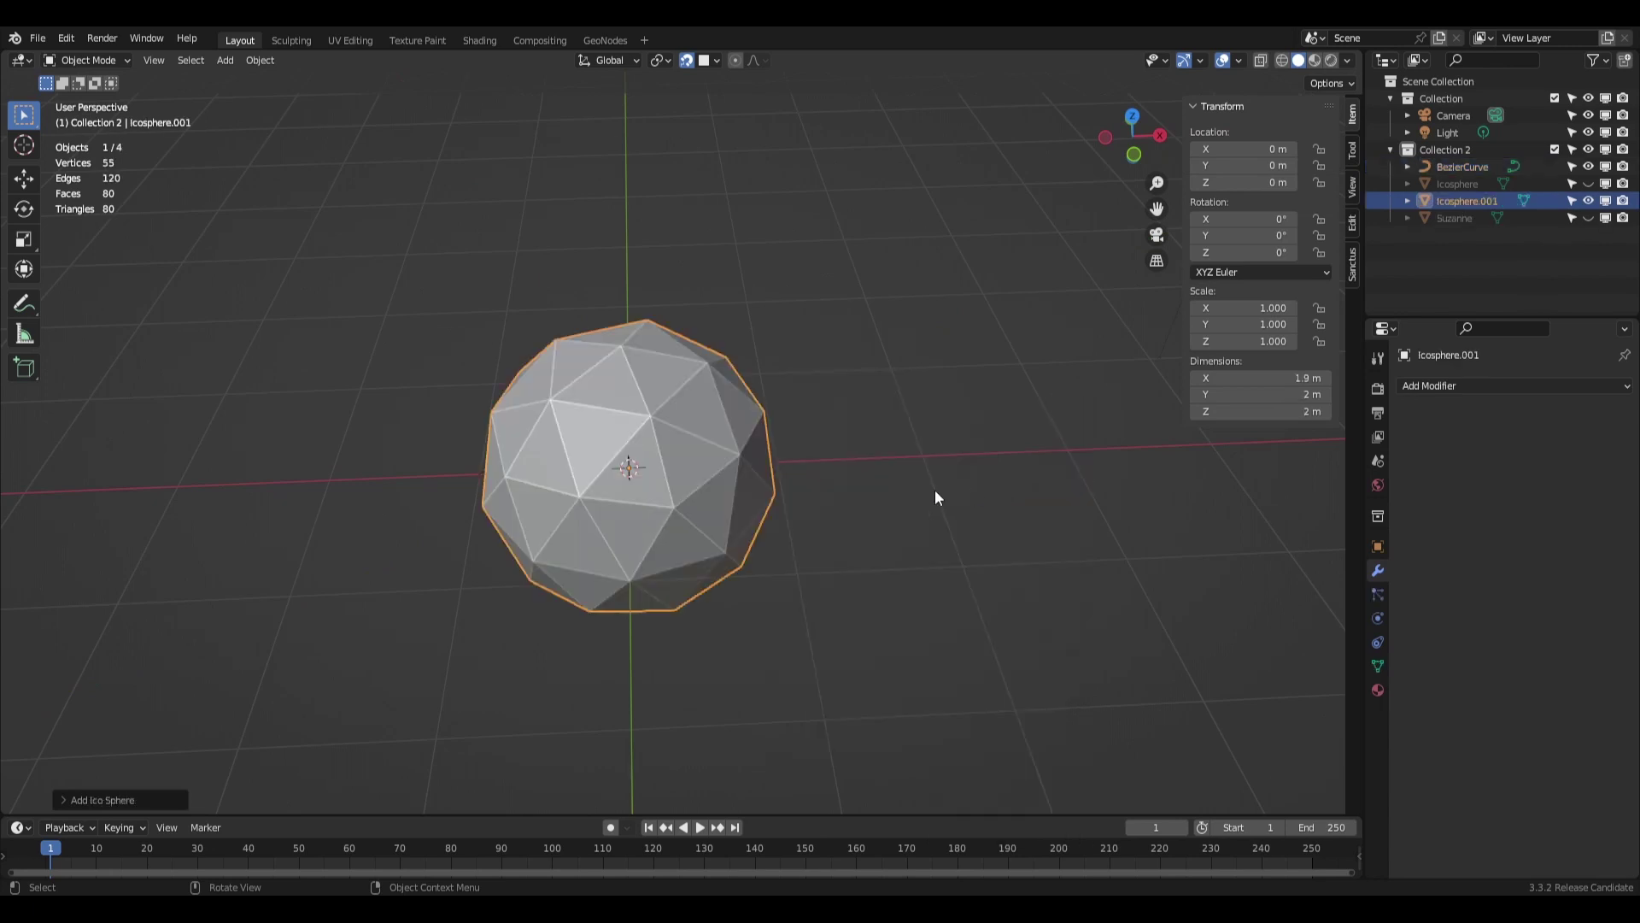
Scale the ico sphere down to about 0.053 and apply its scale.
{"action": "key", "text": "s"}
{"action": "left_click", "coordinate": [658, 436]}
{"action": "key", "text": "ctrl+a"}
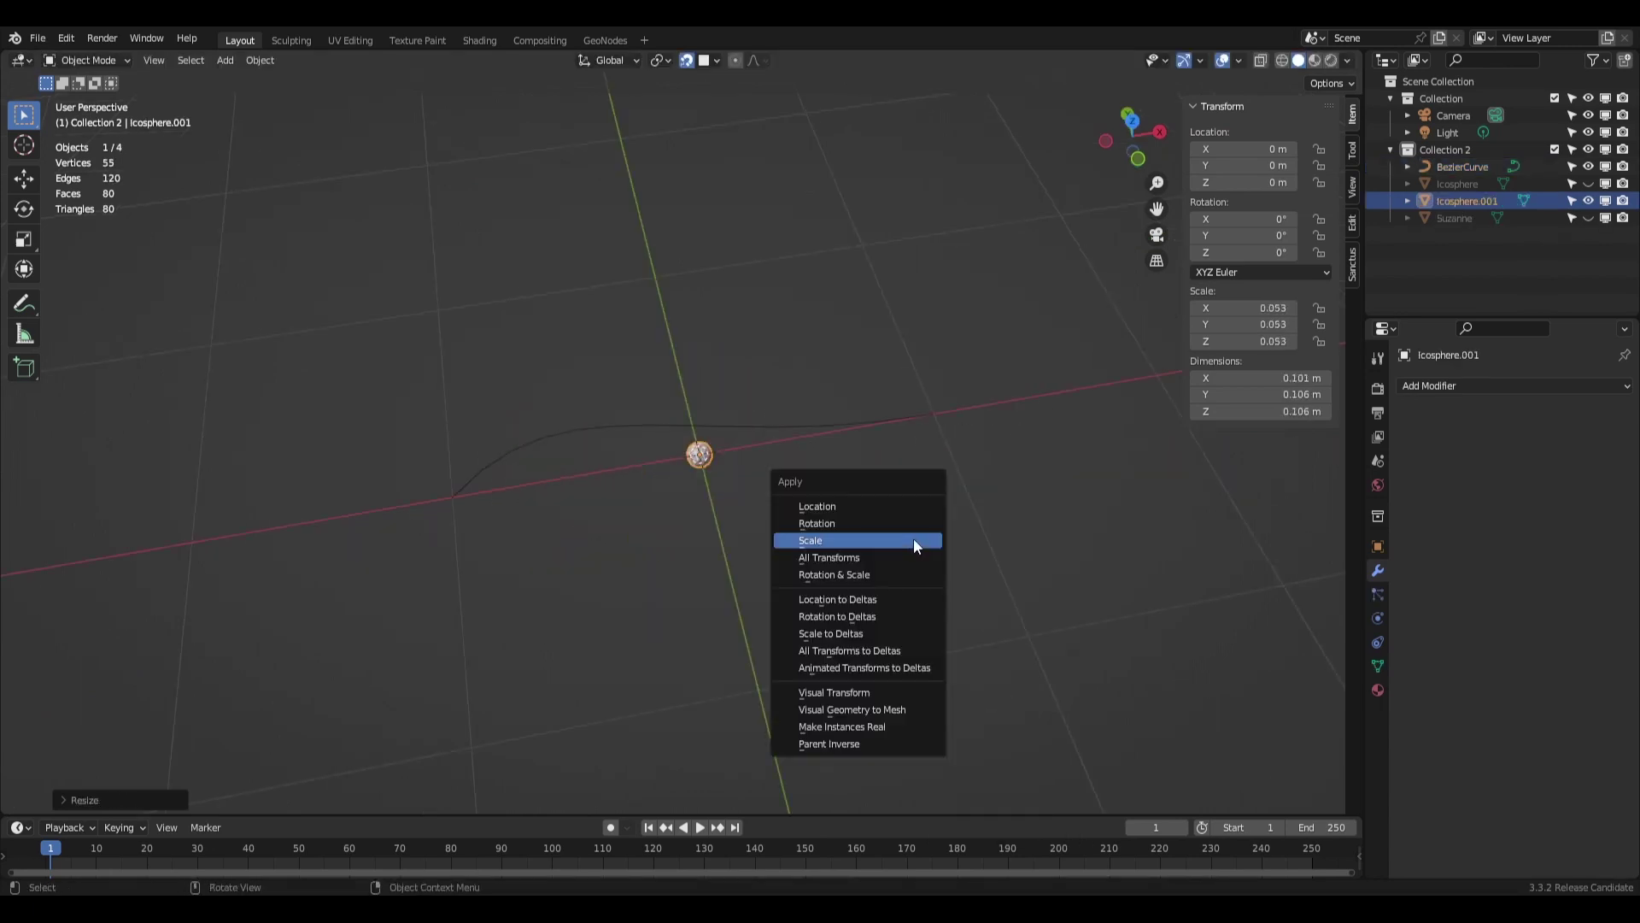
{"action": "left_click", "coordinate": [914, 540]}
Apply the Array Path asset from the Tools category to the ico sphere, with BezierCurve as the path to follow.
{"action": "key", "text": "shift+q"}
{"action": "left_click", "coordinate": [822, 547]}
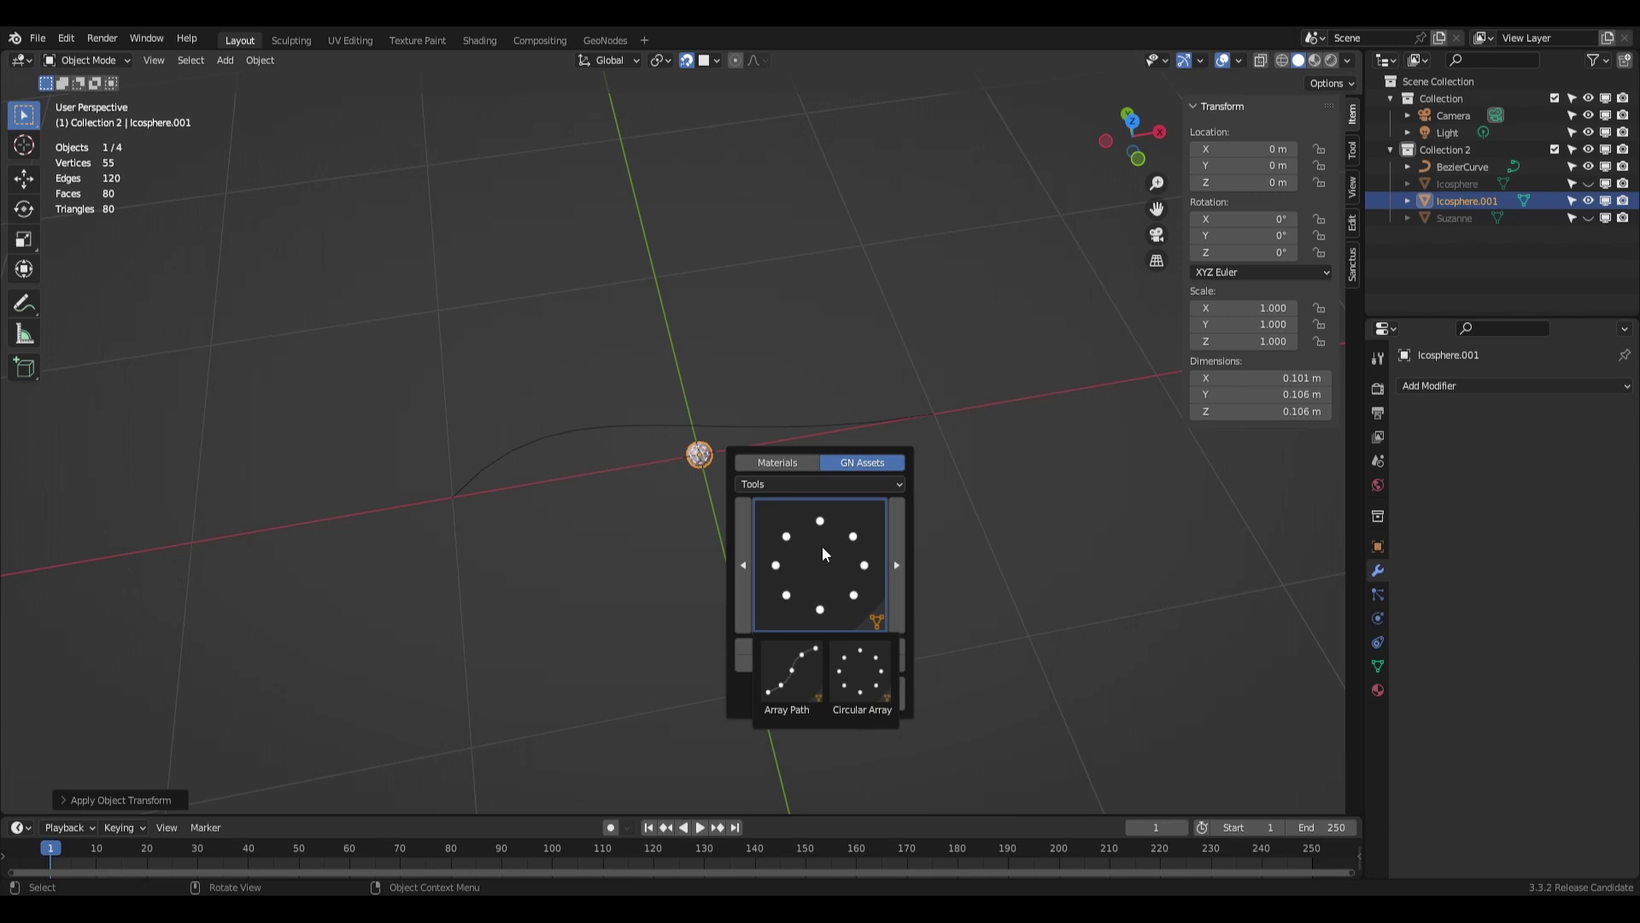
{"action": "left_click", "coordinate": [798, 681]}
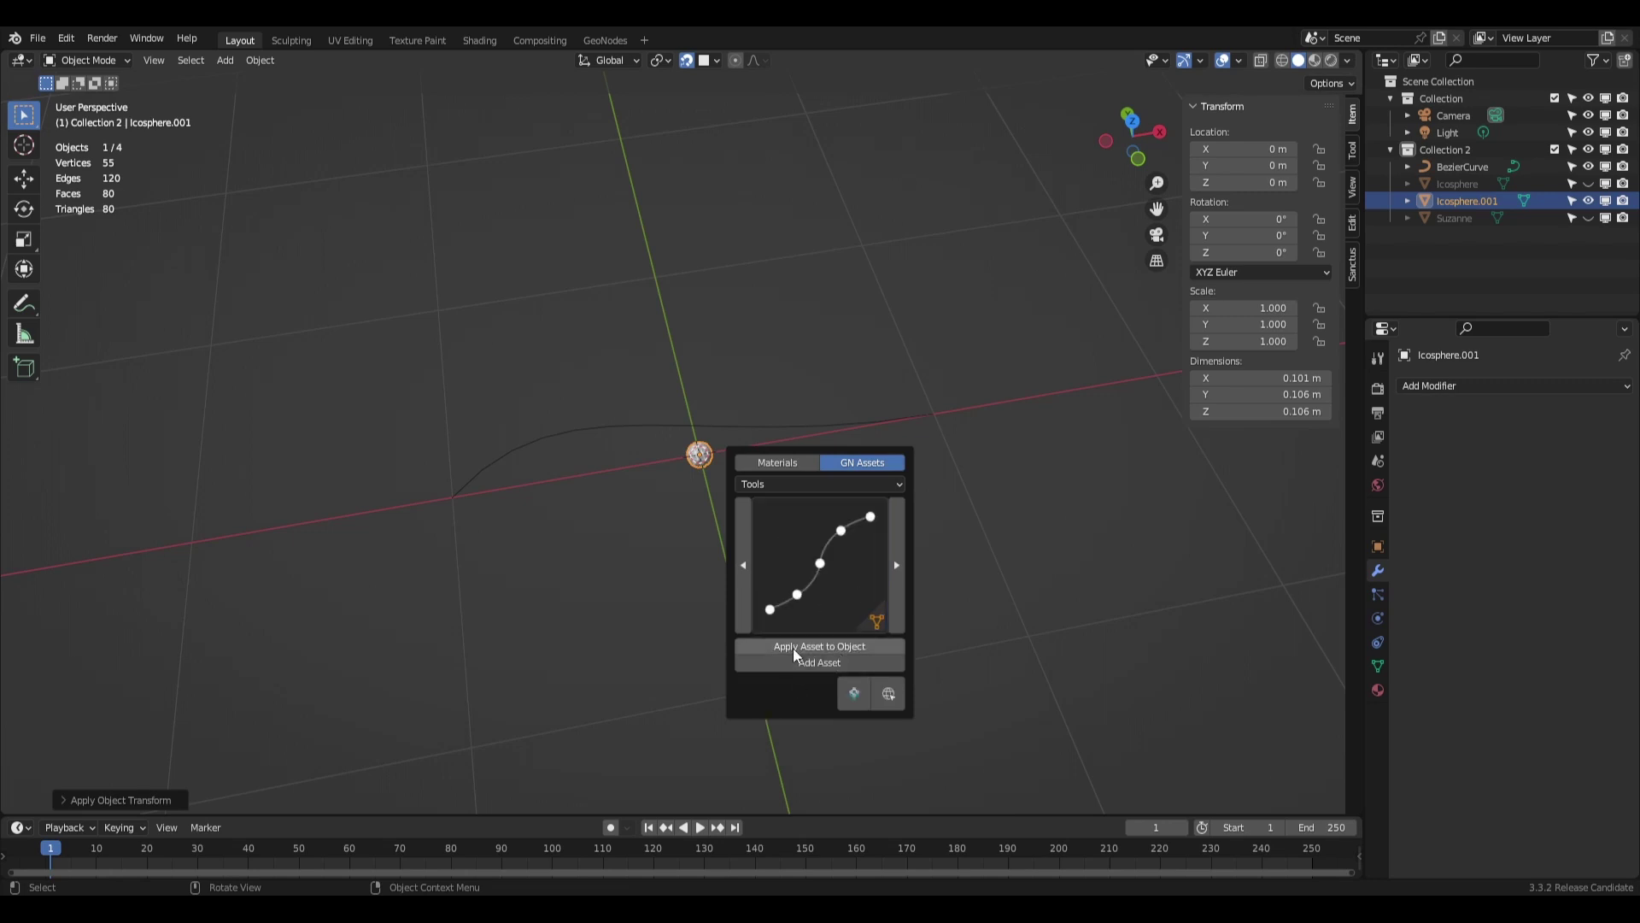
{"action": "left_click", "coordinate": [835, 649]}
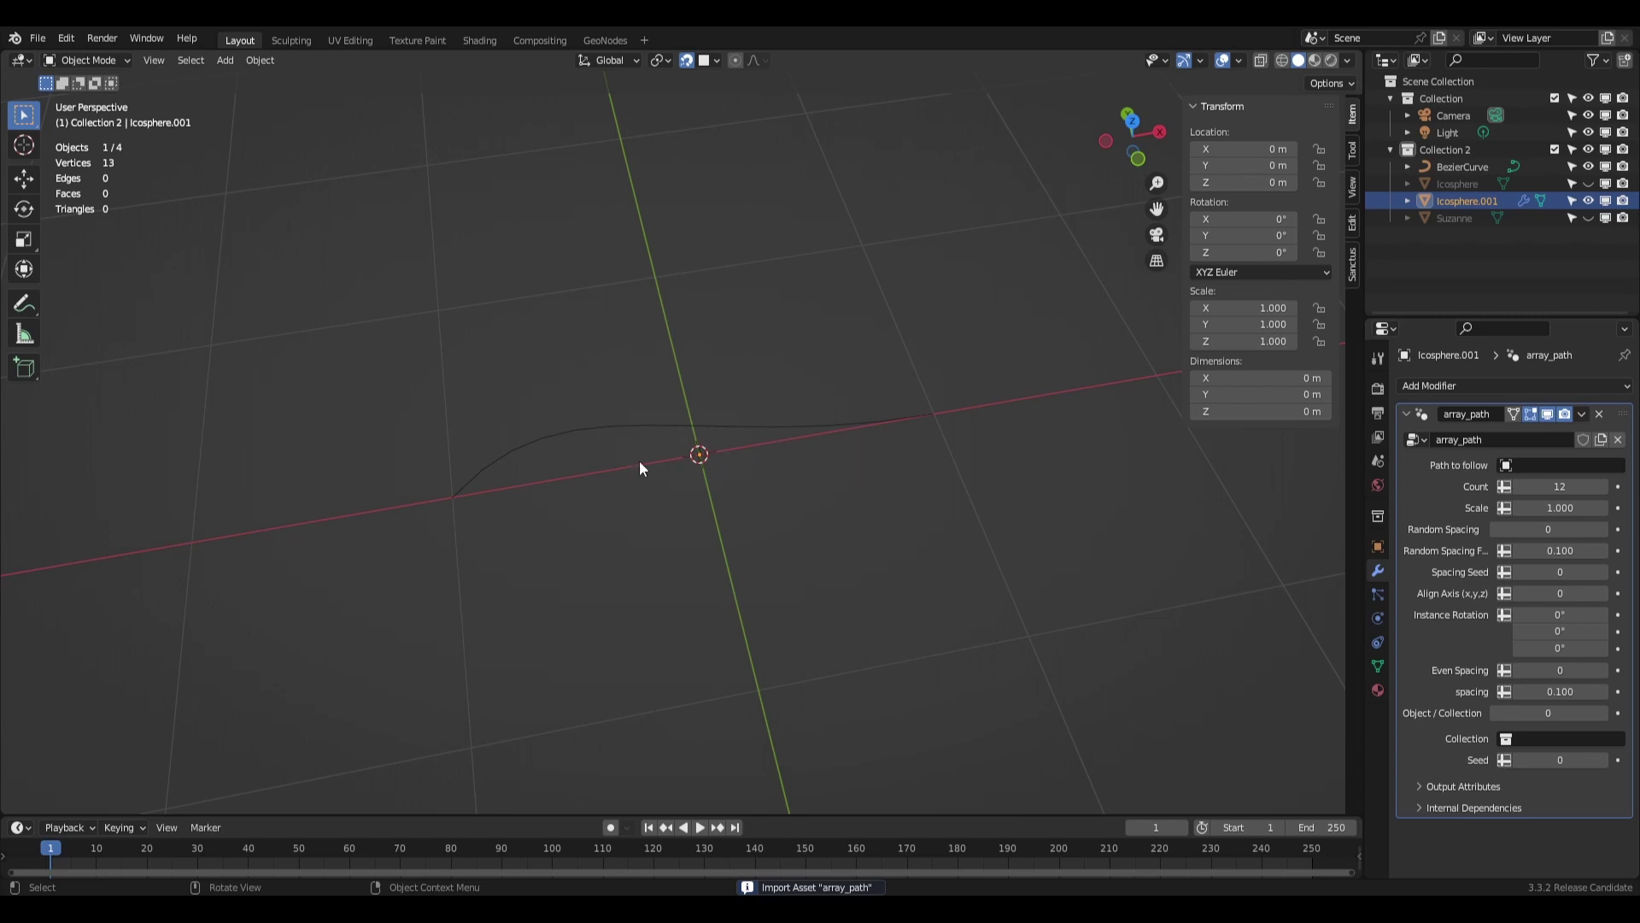
{"action": "left_click", "coordinate": [1557, 465]}
{"action": "left_click", "coordinate": [1490, 489]}
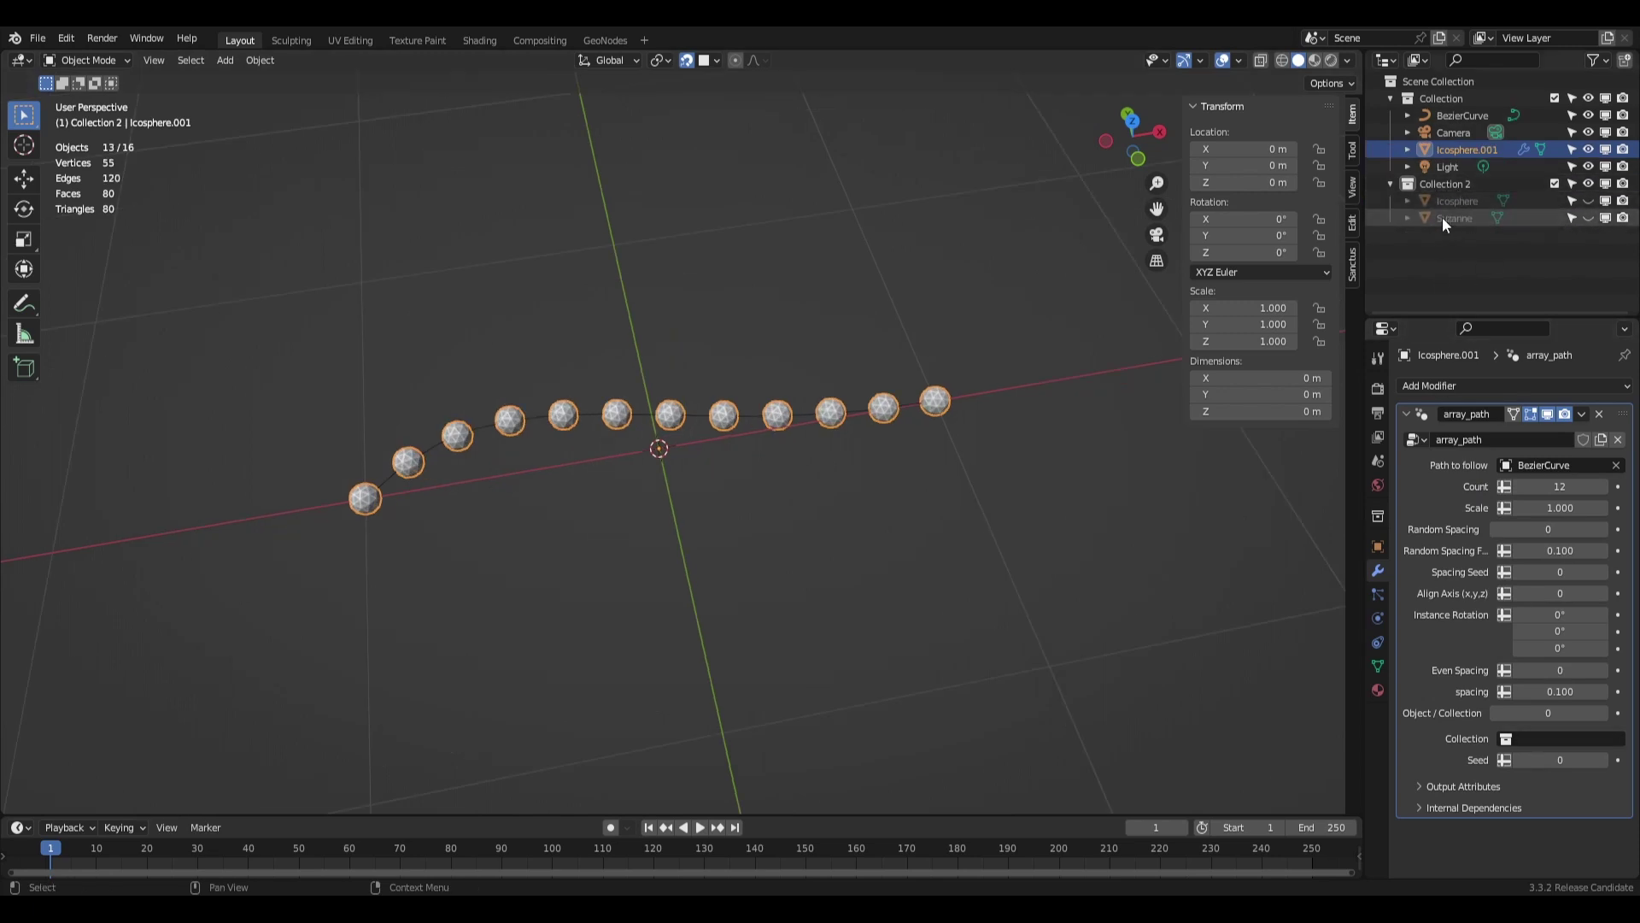
Make the path array instance Collection 2 by setting Object / Collection to 1, and set the Seed to 5.
{"action": "left_click", "coordinate": [1555, 738]}
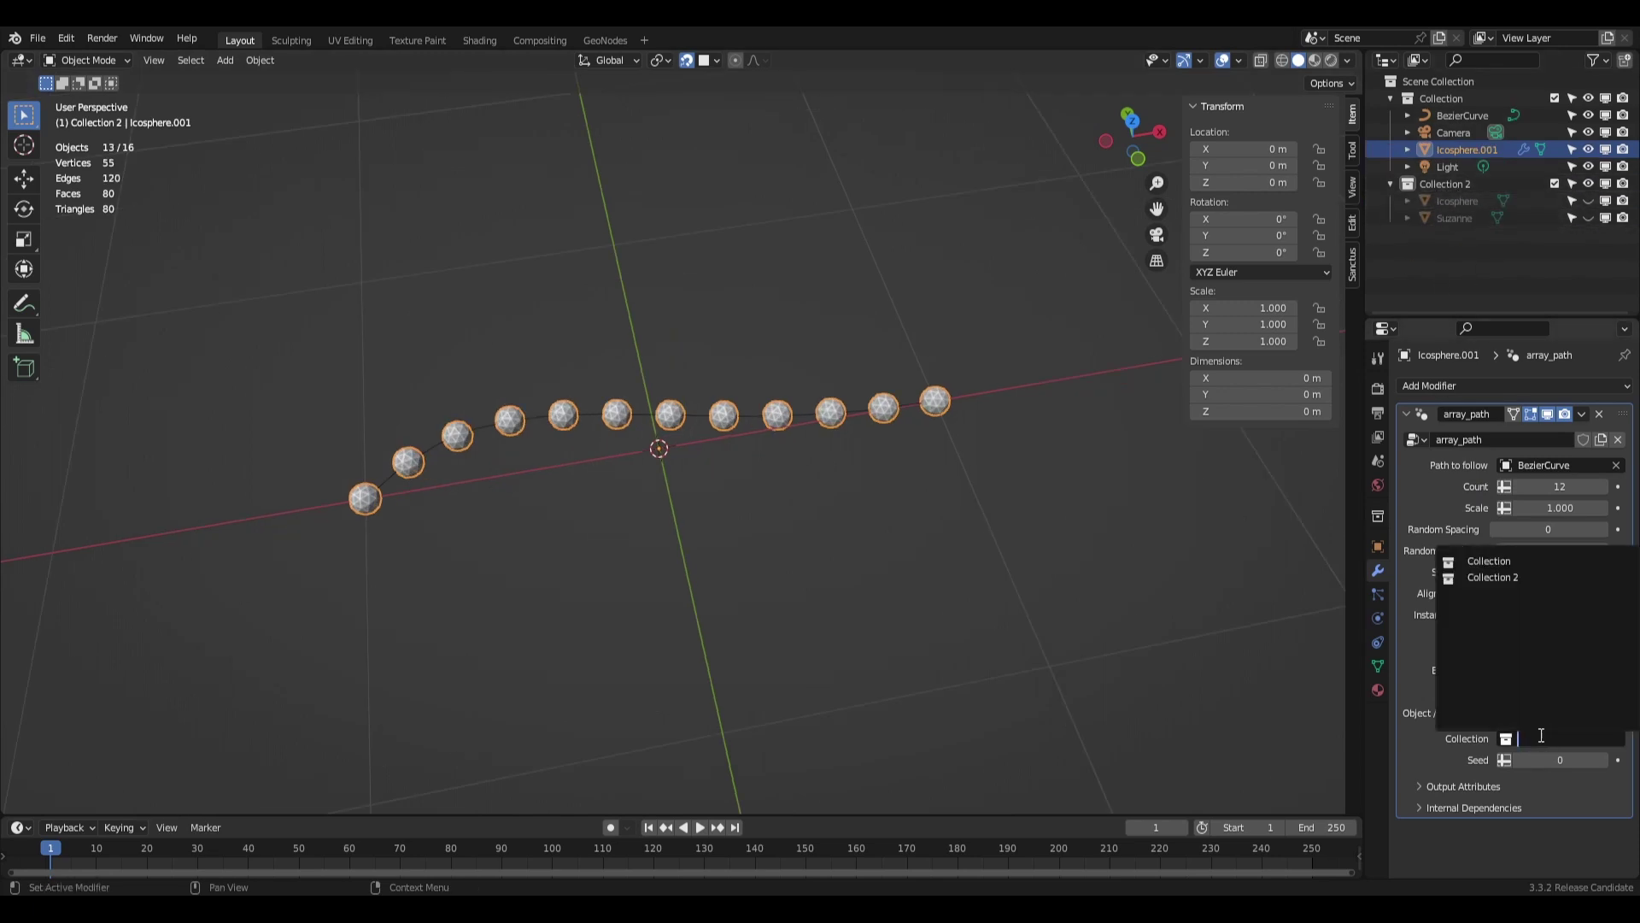
{"action": "left_click", "coordinate": [1502, 578]}
{"action": "left_click", "coordinate": [1603, 713]}
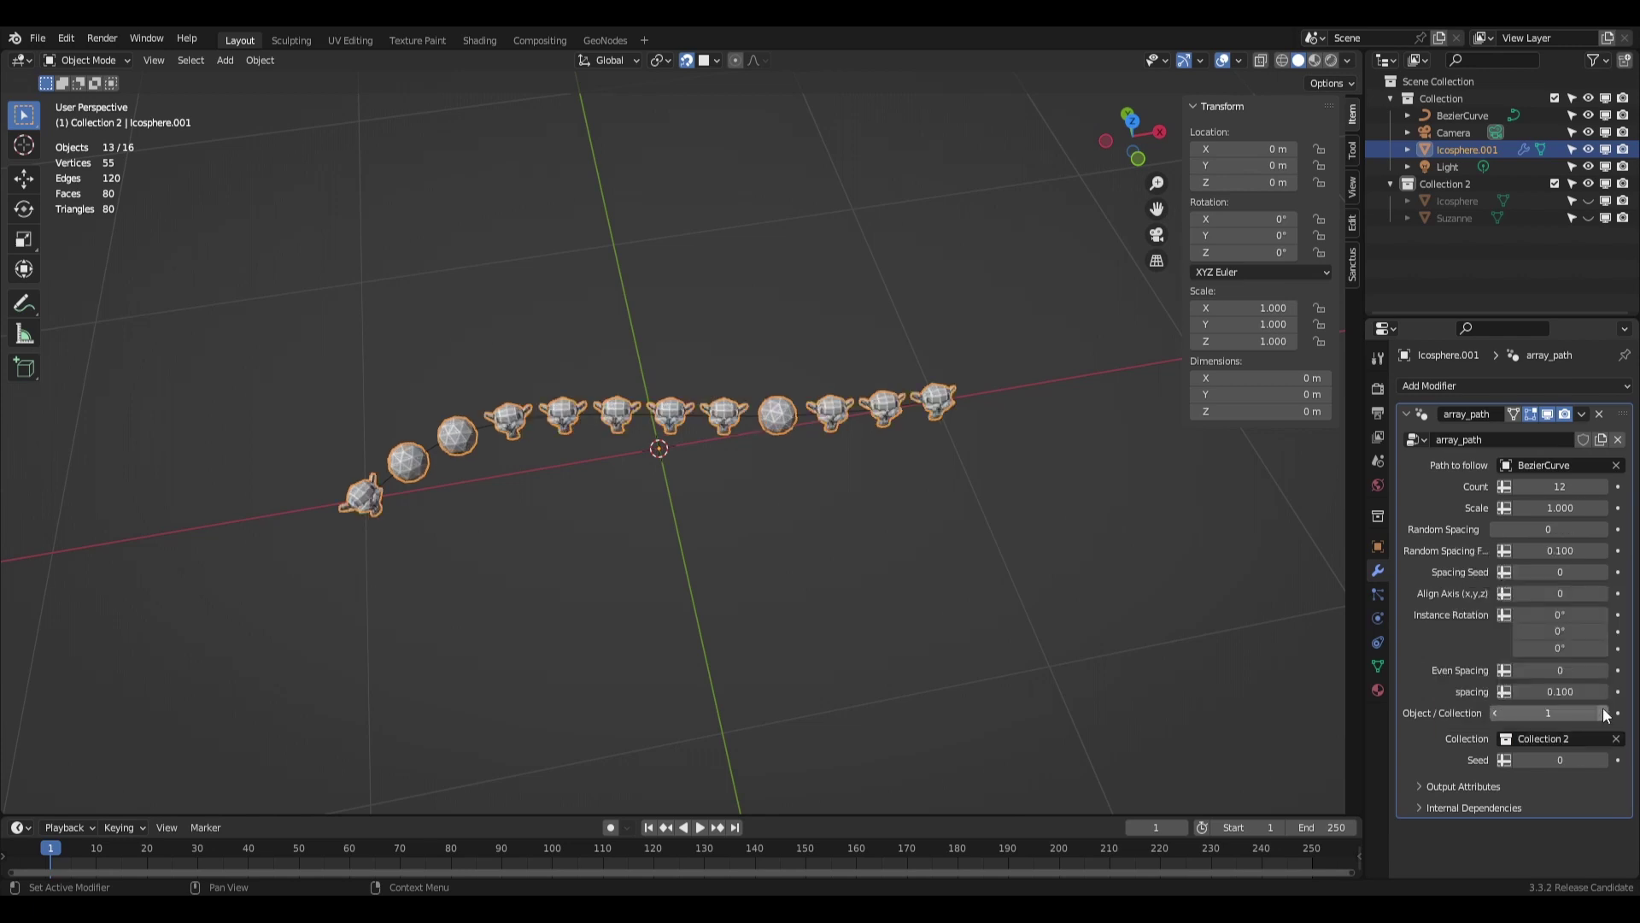
{"action": "middle_click_drag", "start_coordinate": [959, 574], "coordinate": [762, 448]}
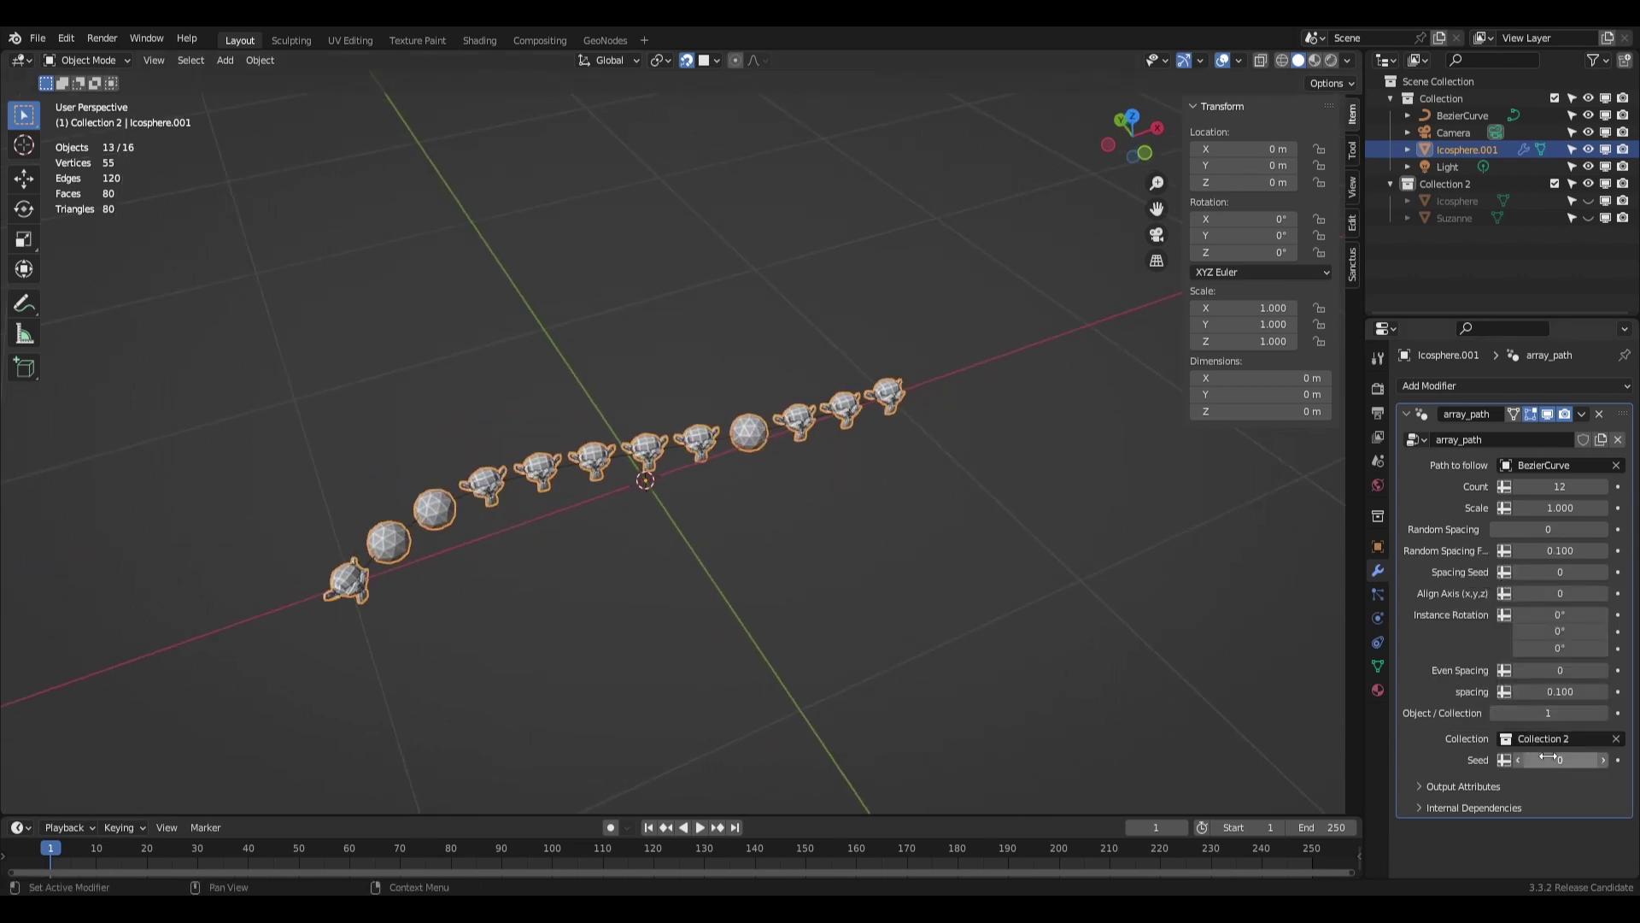
{"action": "left_click_drag", "start_coordinate": [1544, 760], "coordinate": [1589, 759]}
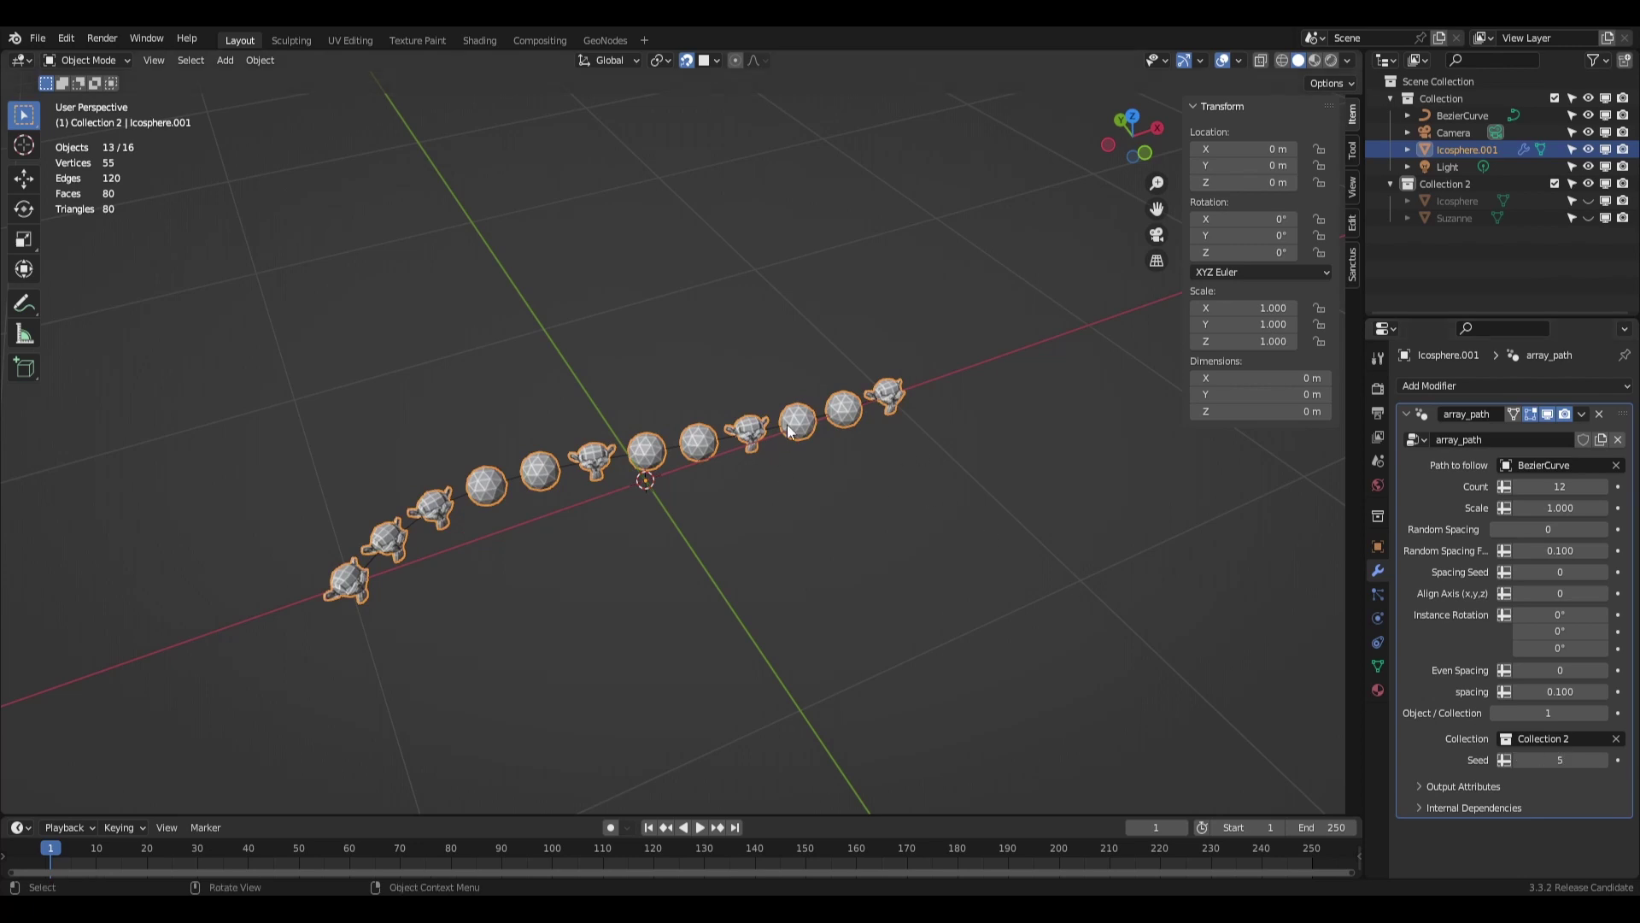
{"action": "middle_click_drag", "start_coordinate": [855, 475], "coordinate": [823, 469]}
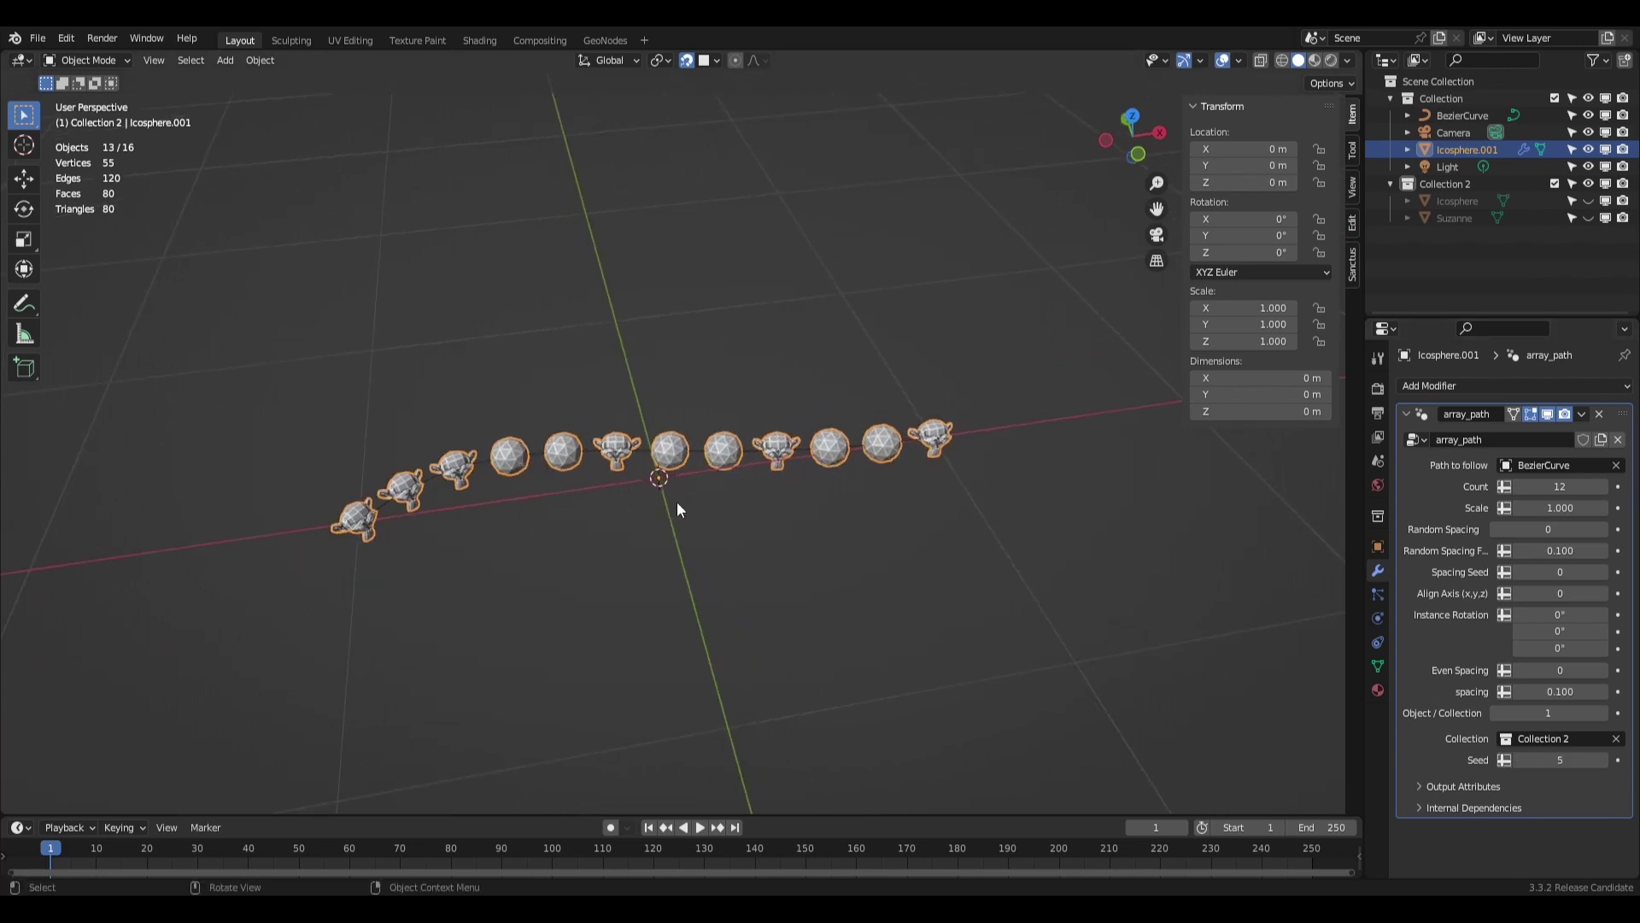
Add the cupcake asset from the Food category to the scene.
{"action": "left_click", "coordinate": [579, 520]}
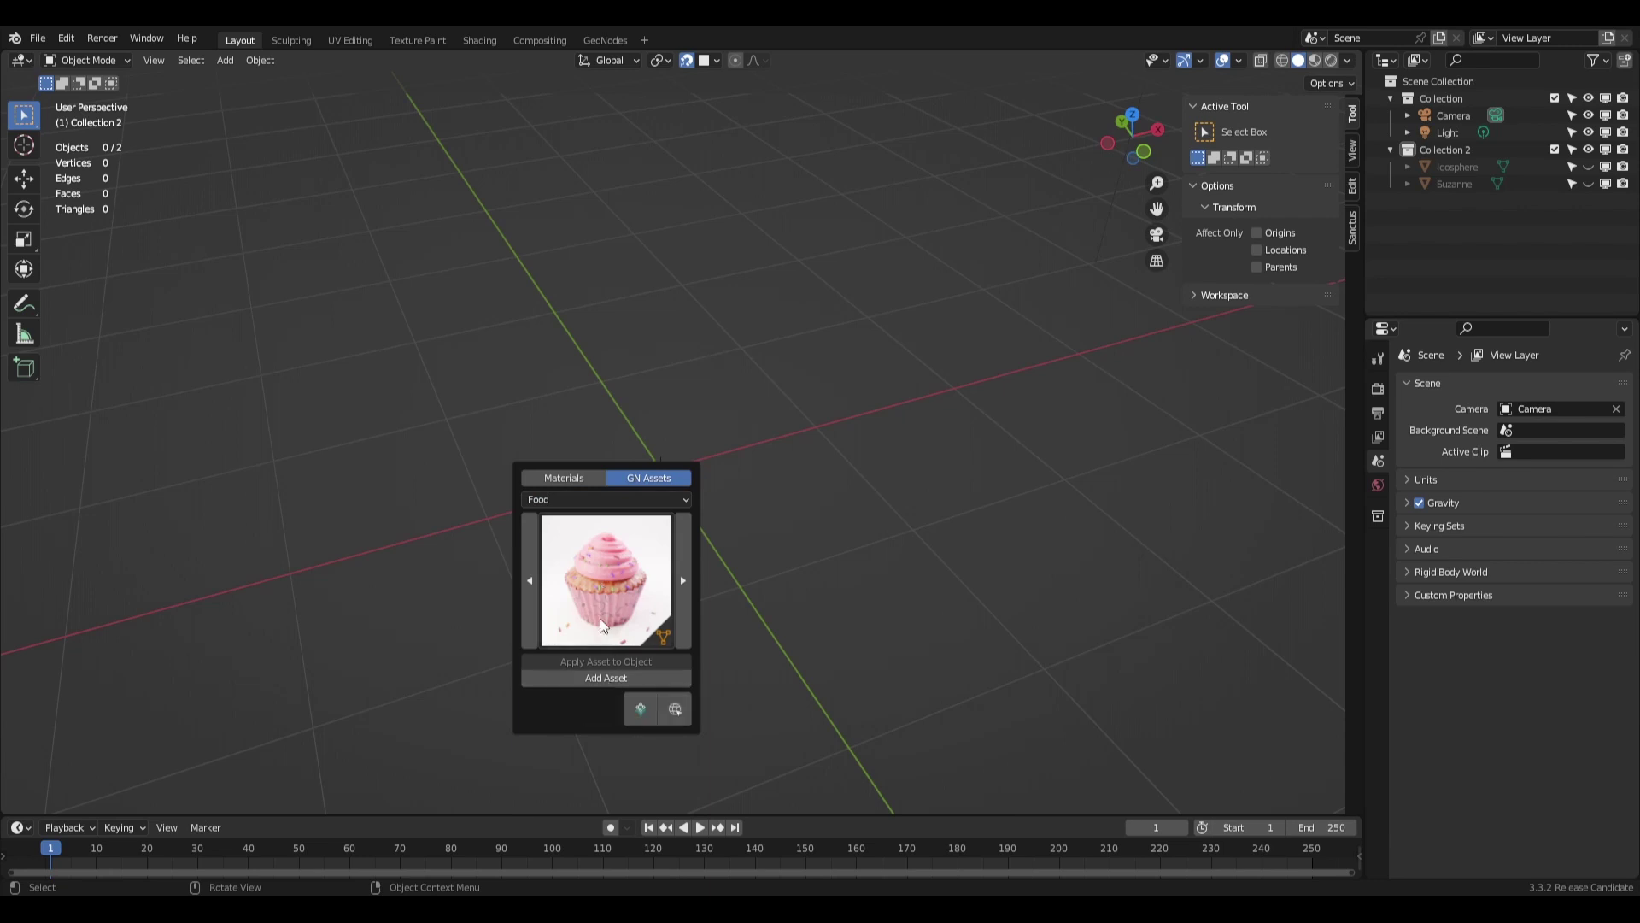
{"action": "left_click", "coordinate": [589, 676]}
{"action": "middle_click_drag", "start_coordinate": [939, 592], "coordinate": [866, 567]}
{"action": "scroll", "coordinate": [866, 567], "scroll_direction": "down", "scroll_amount": 6}
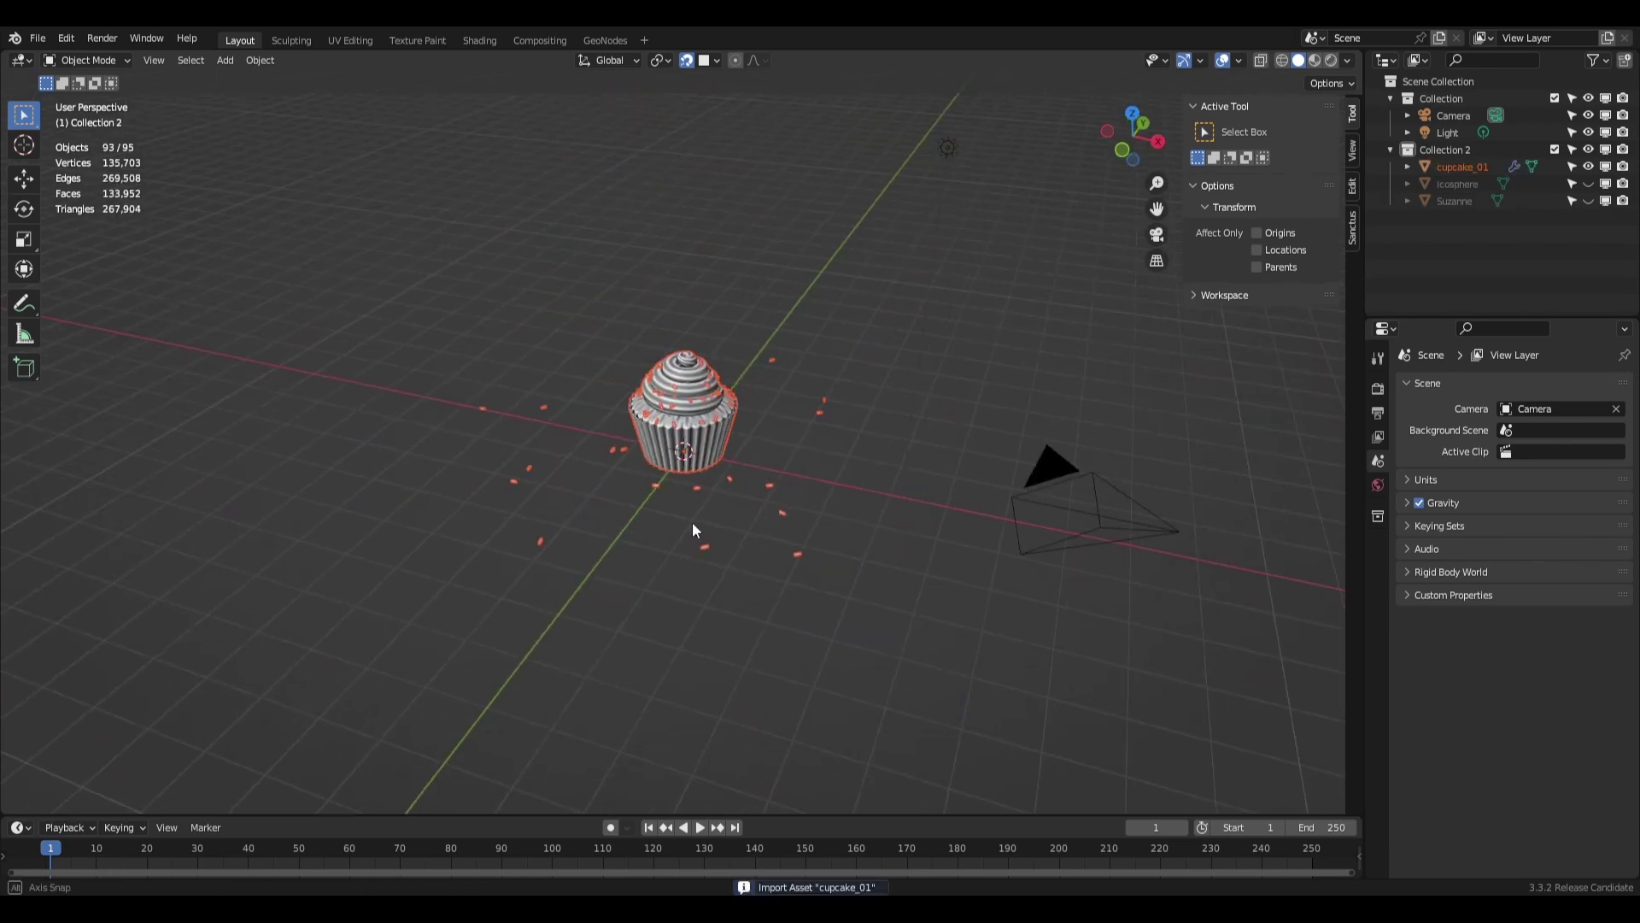
Select the cupcake and set its Cream Color to light blue, with hue 0.561 and saturation 0.527.
{"action": "middle_click_drag", "start_coordinate": [692, 521], "coordinate": [743, 613]}
{"action": "scroll", "coordinate": [744, 613], "scroll_direction": "up", "scroll_amount": 3}
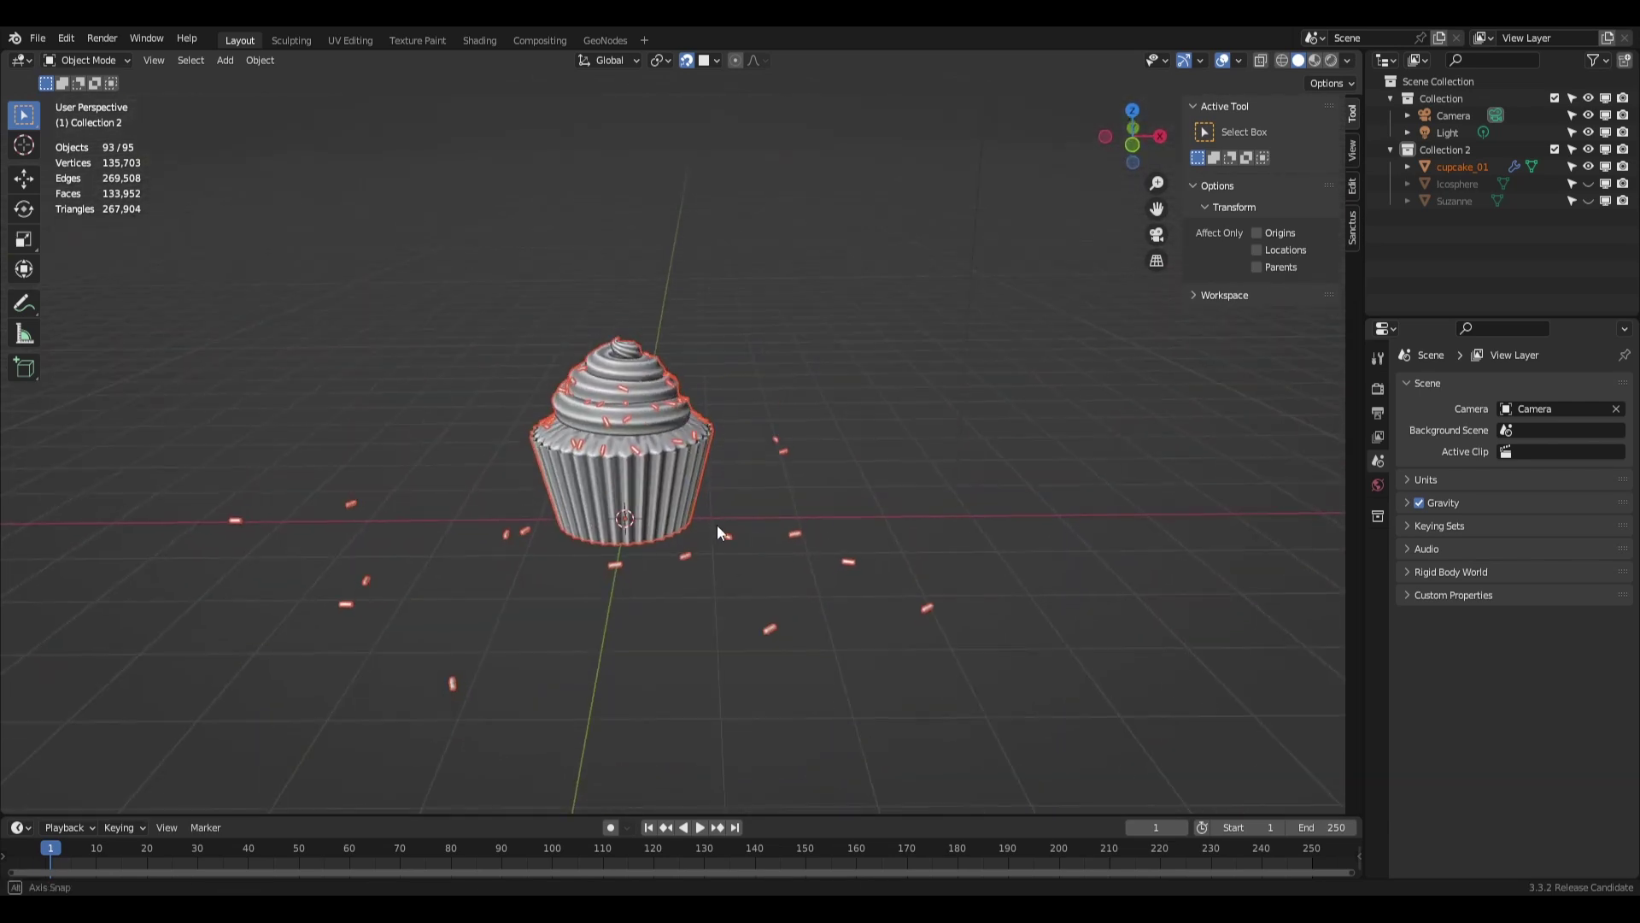
{"action": "scroll", "coordinate": [716, 525], "scroll_direction": "down", "scroll_amount": 2}
{"action": "middle_click_drag", "start_coordinate": [704, 496], "coordinate": [773, 507]}
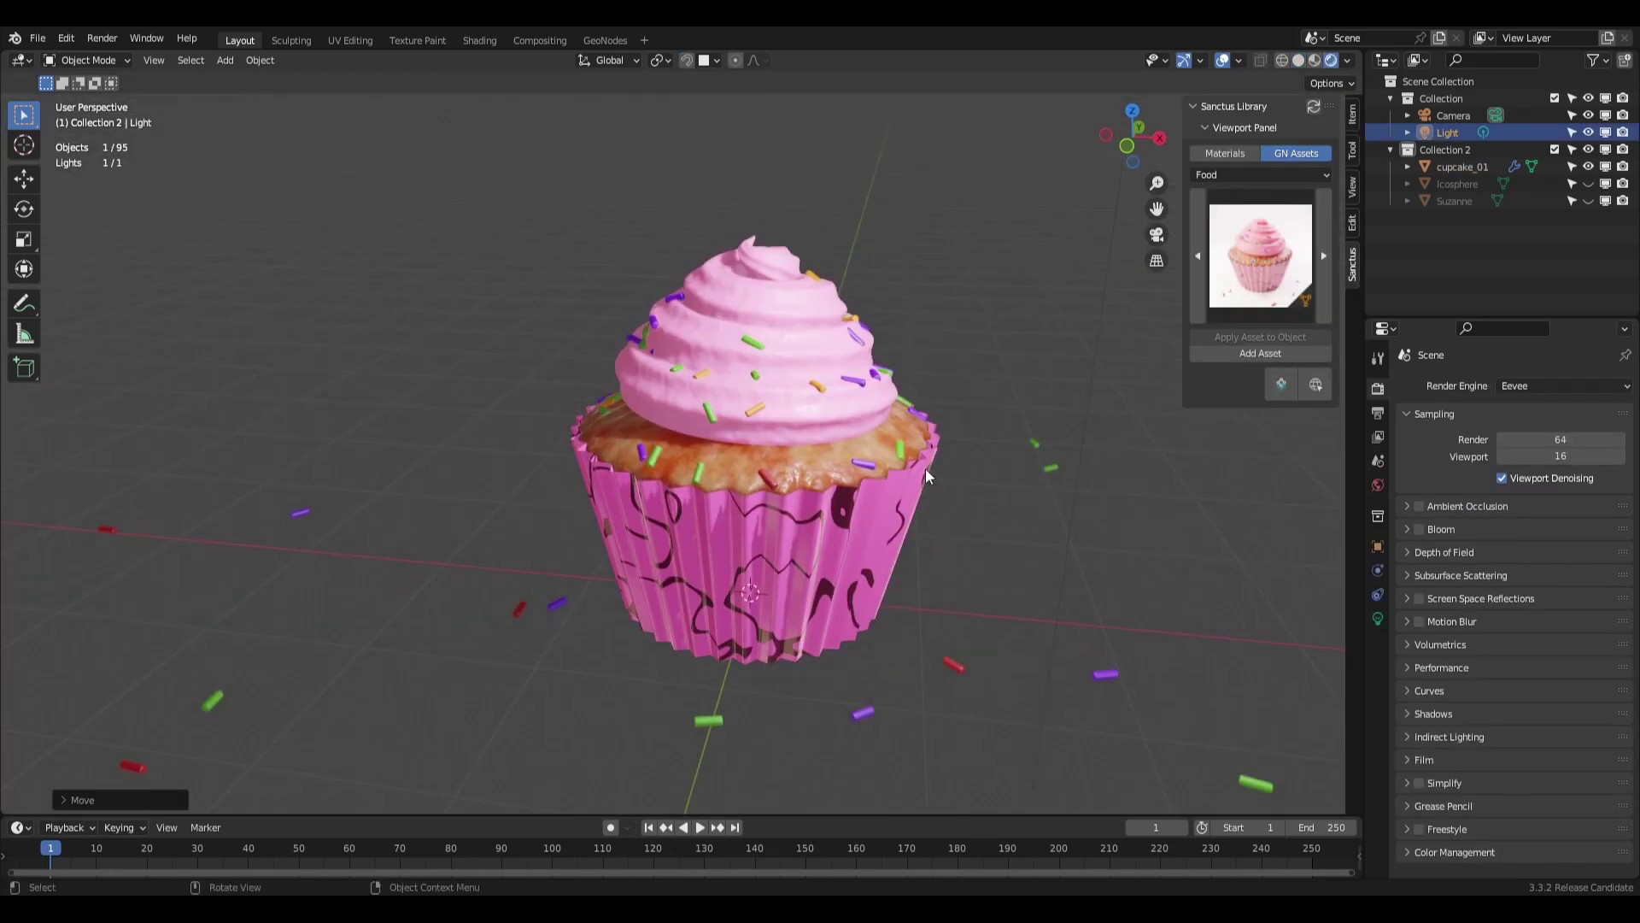
{"action": "left_click", "coordinate": [762, 400]}
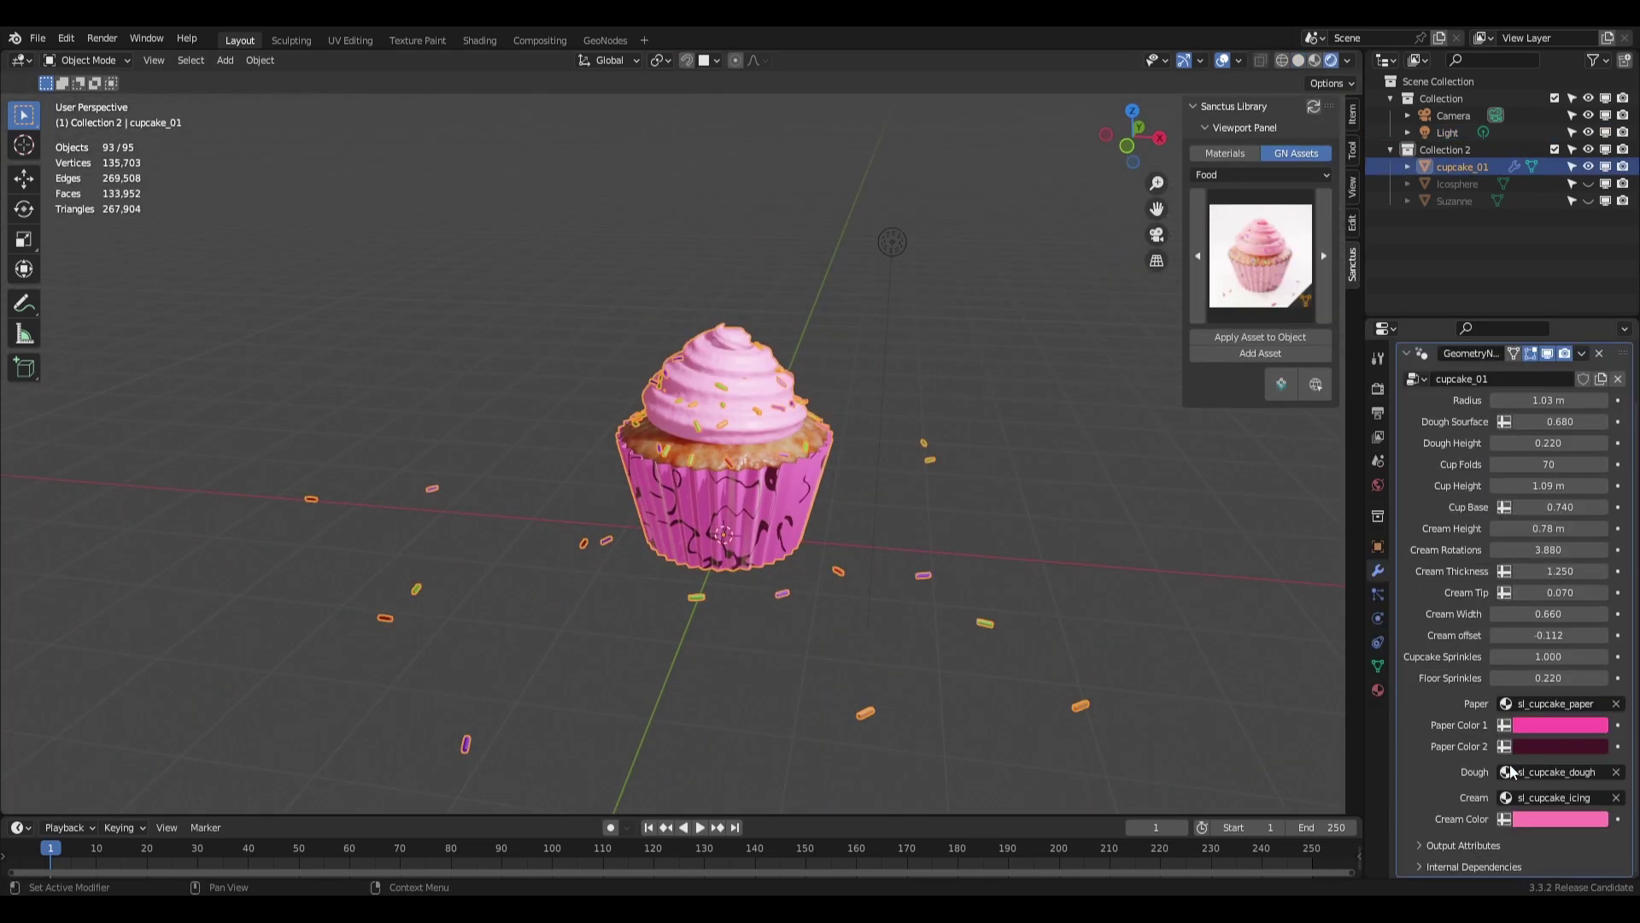
{"action": "left_click", "coordinate": [1549, 820]}
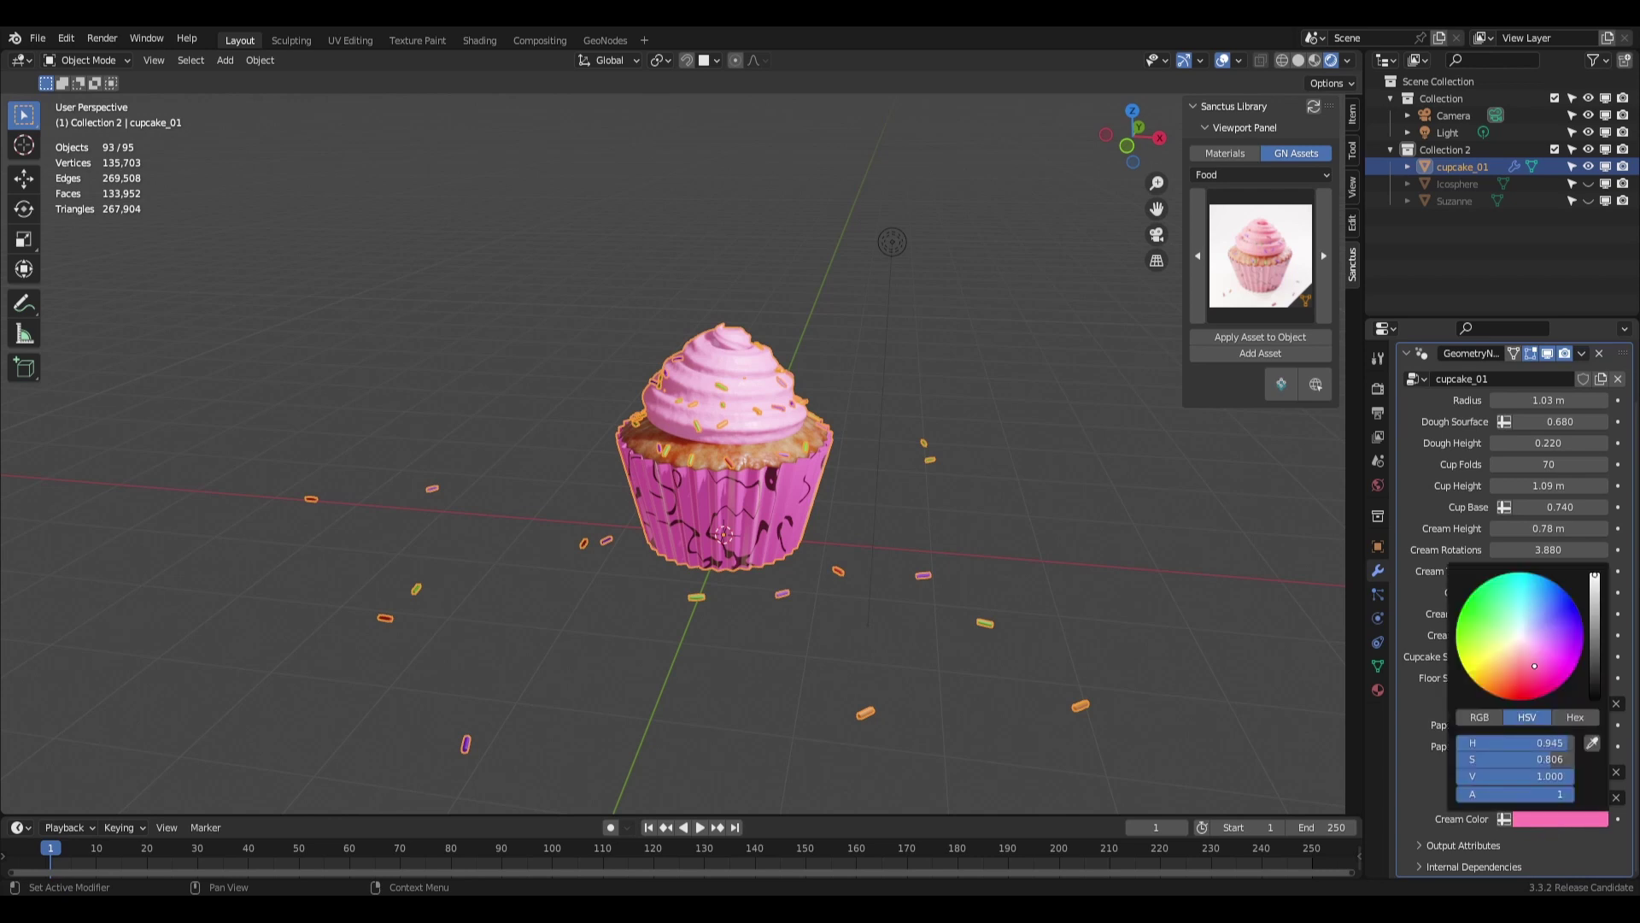
{"action": "left_click_drag", "start_coordinate": [1534, 665], "coordinate": [1512, 626]}
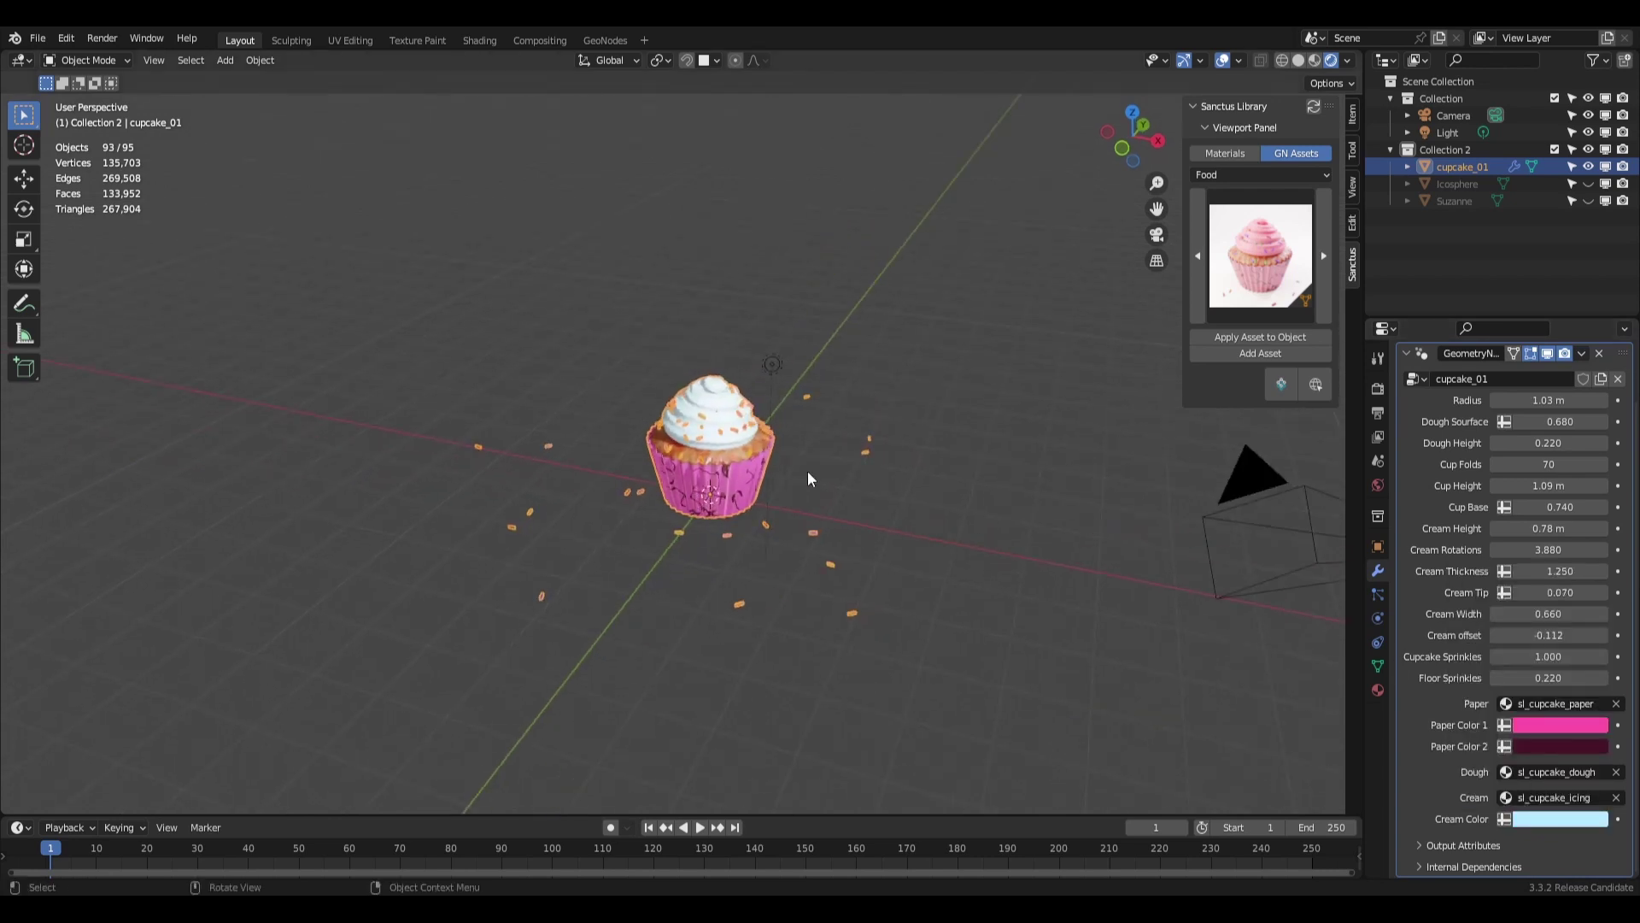
Duplicate the cupcake beside the original, set the copy's Cream Color to orange and change its Paper Color 1.
{"action": "key", "text": "shift+d"}
{"action": "left_click", "coordinate": [1006, 504]}
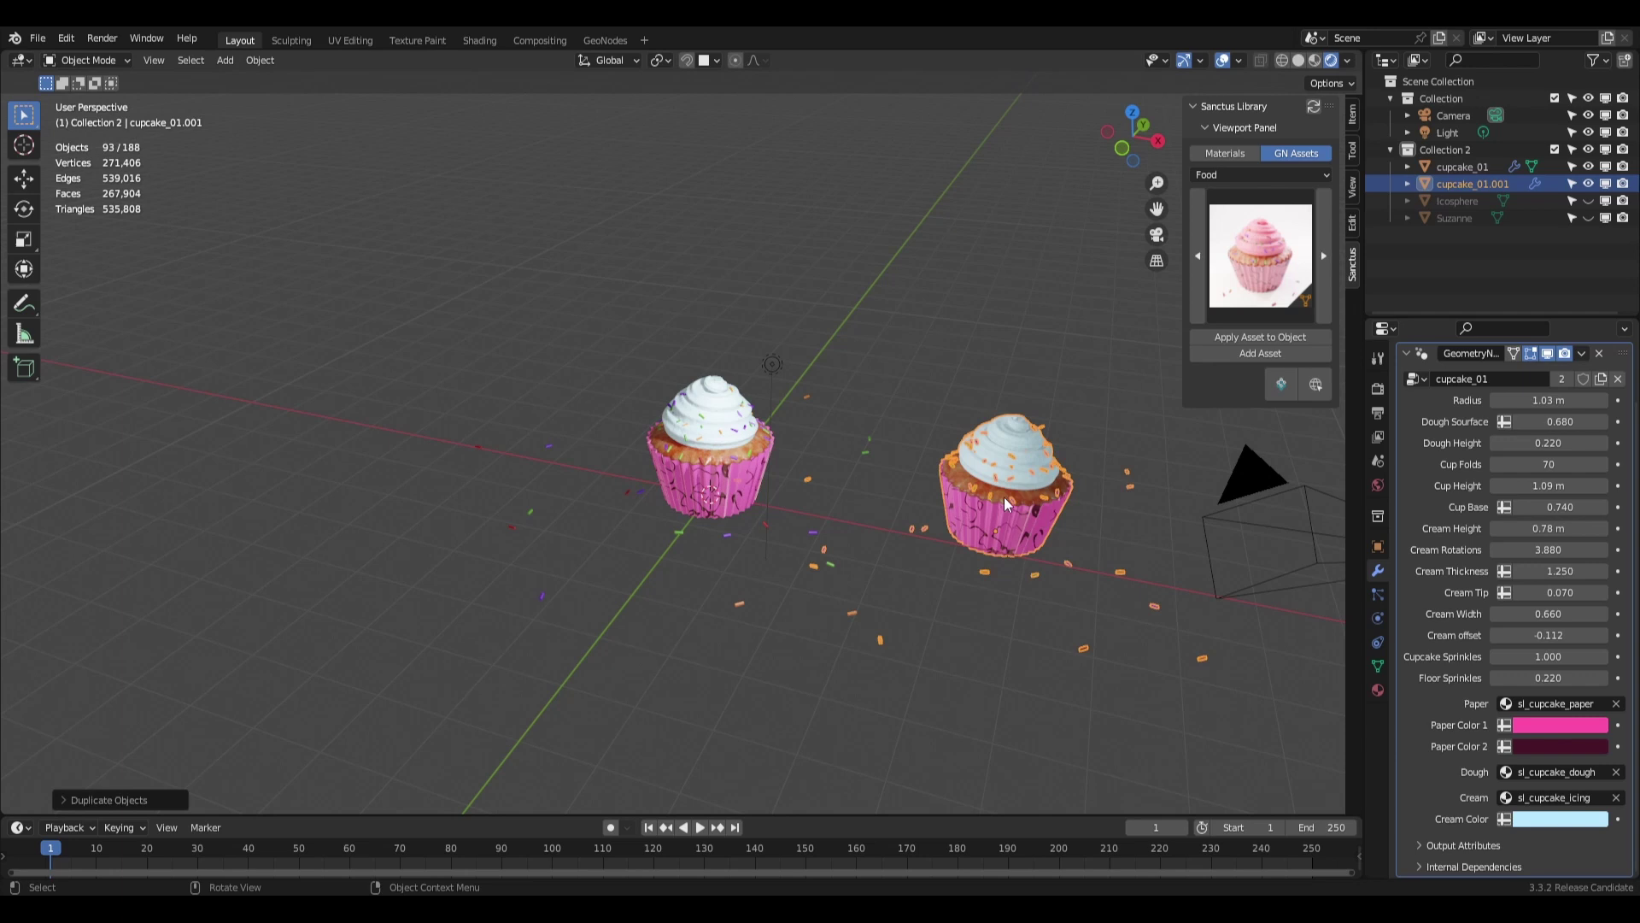
{"action": "left_click", "coordinate": [1552, 820]}
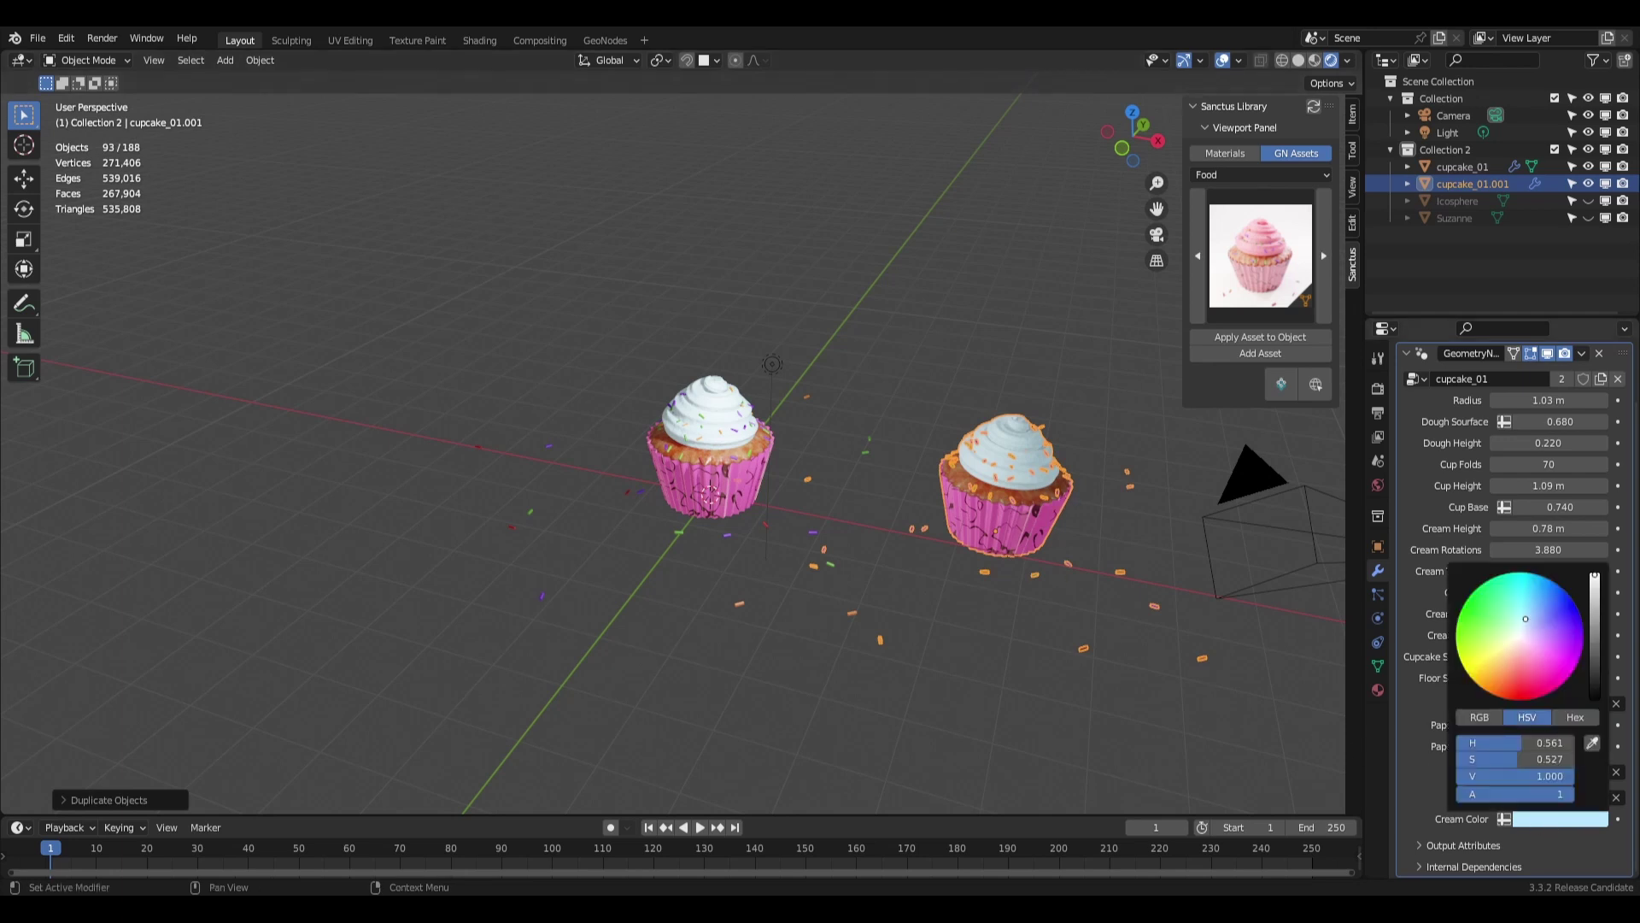
{"action": "left_click_drag", "start_coordinate": [1524, 619], "coordinate": [1500, 682]}
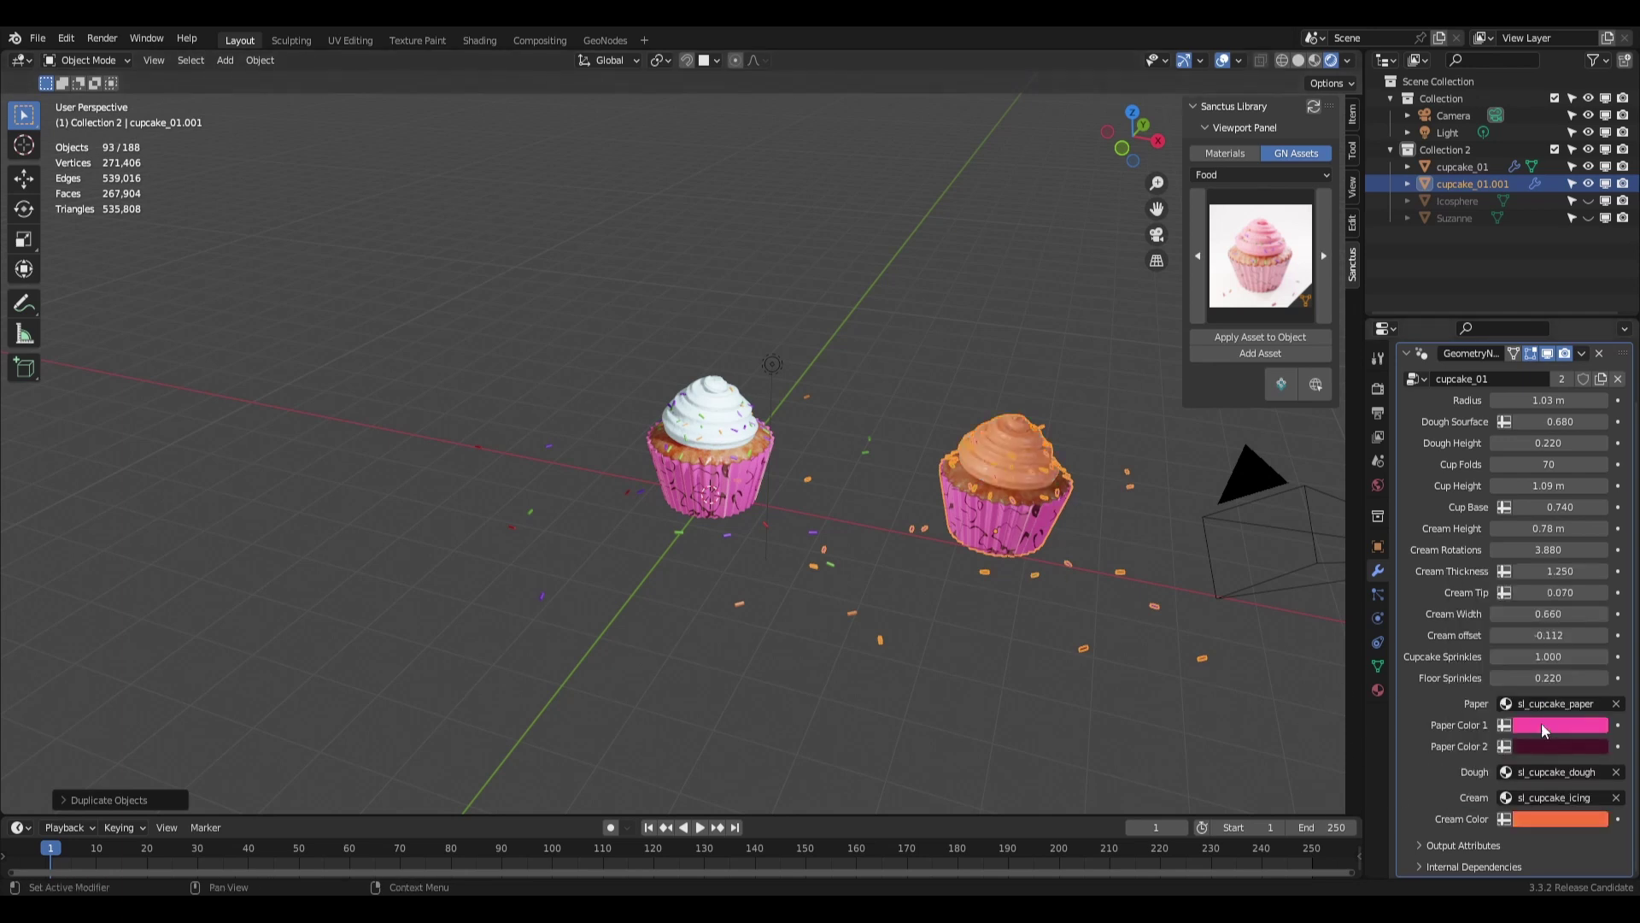
{"action": "left_click", "coordinate": [1541, 723]}
{"action": "left_click_drag", "start_coordinate": [1495, 592], "coordinate": [1496, 577]}
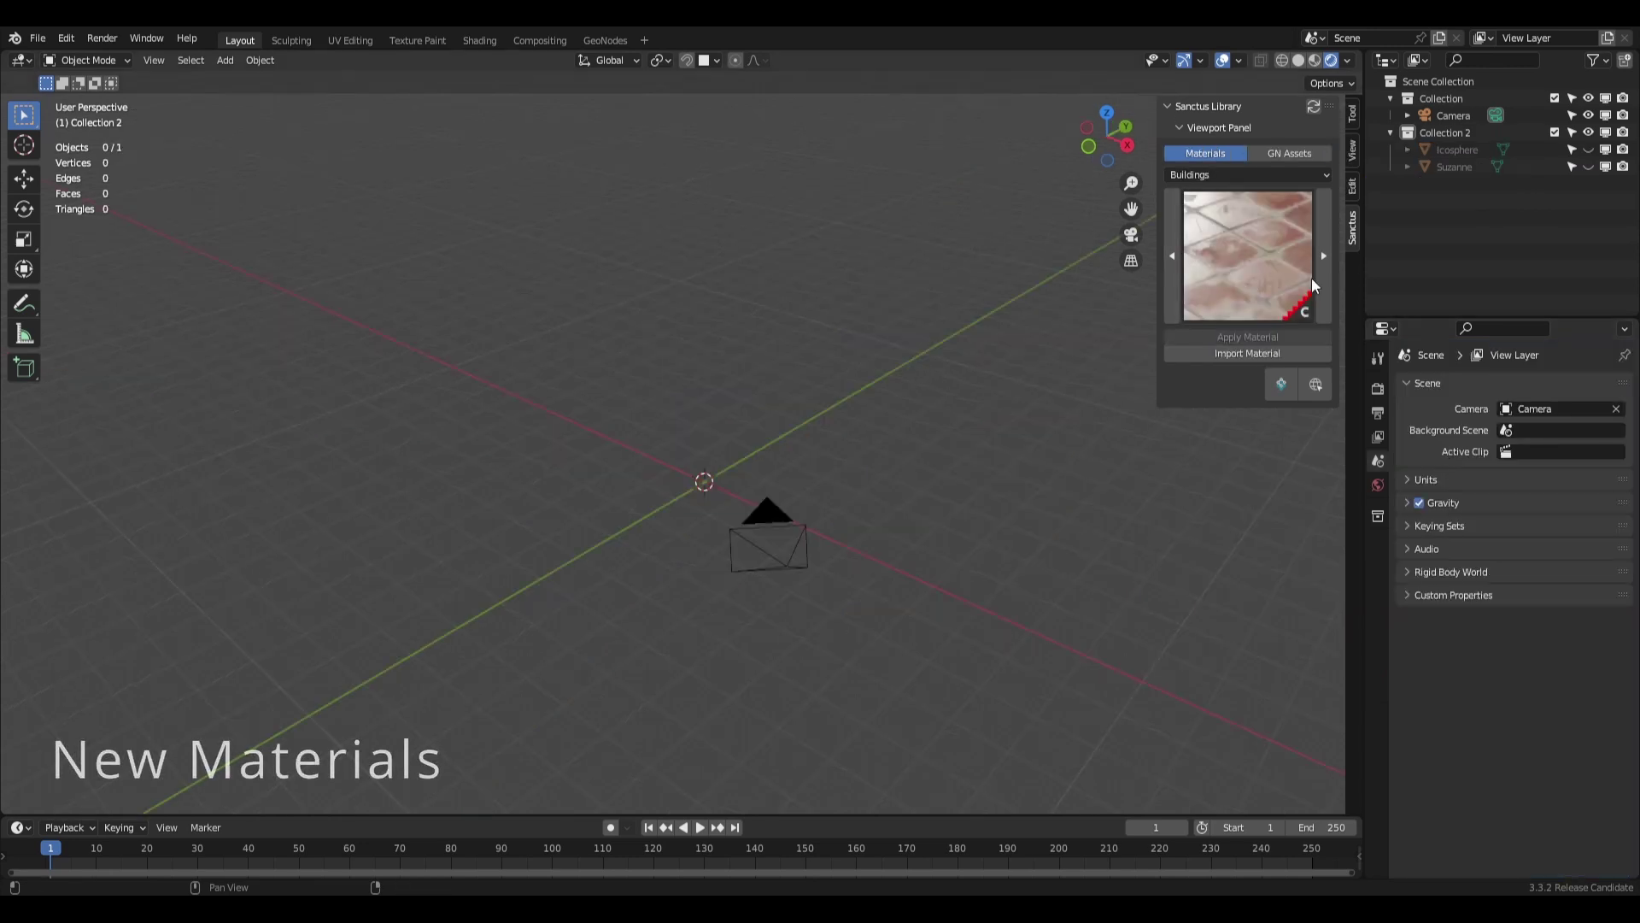
Look through the materials in the Buildings category of the material library.
{"action": "left_click", "coordinate": [1208, 173]}
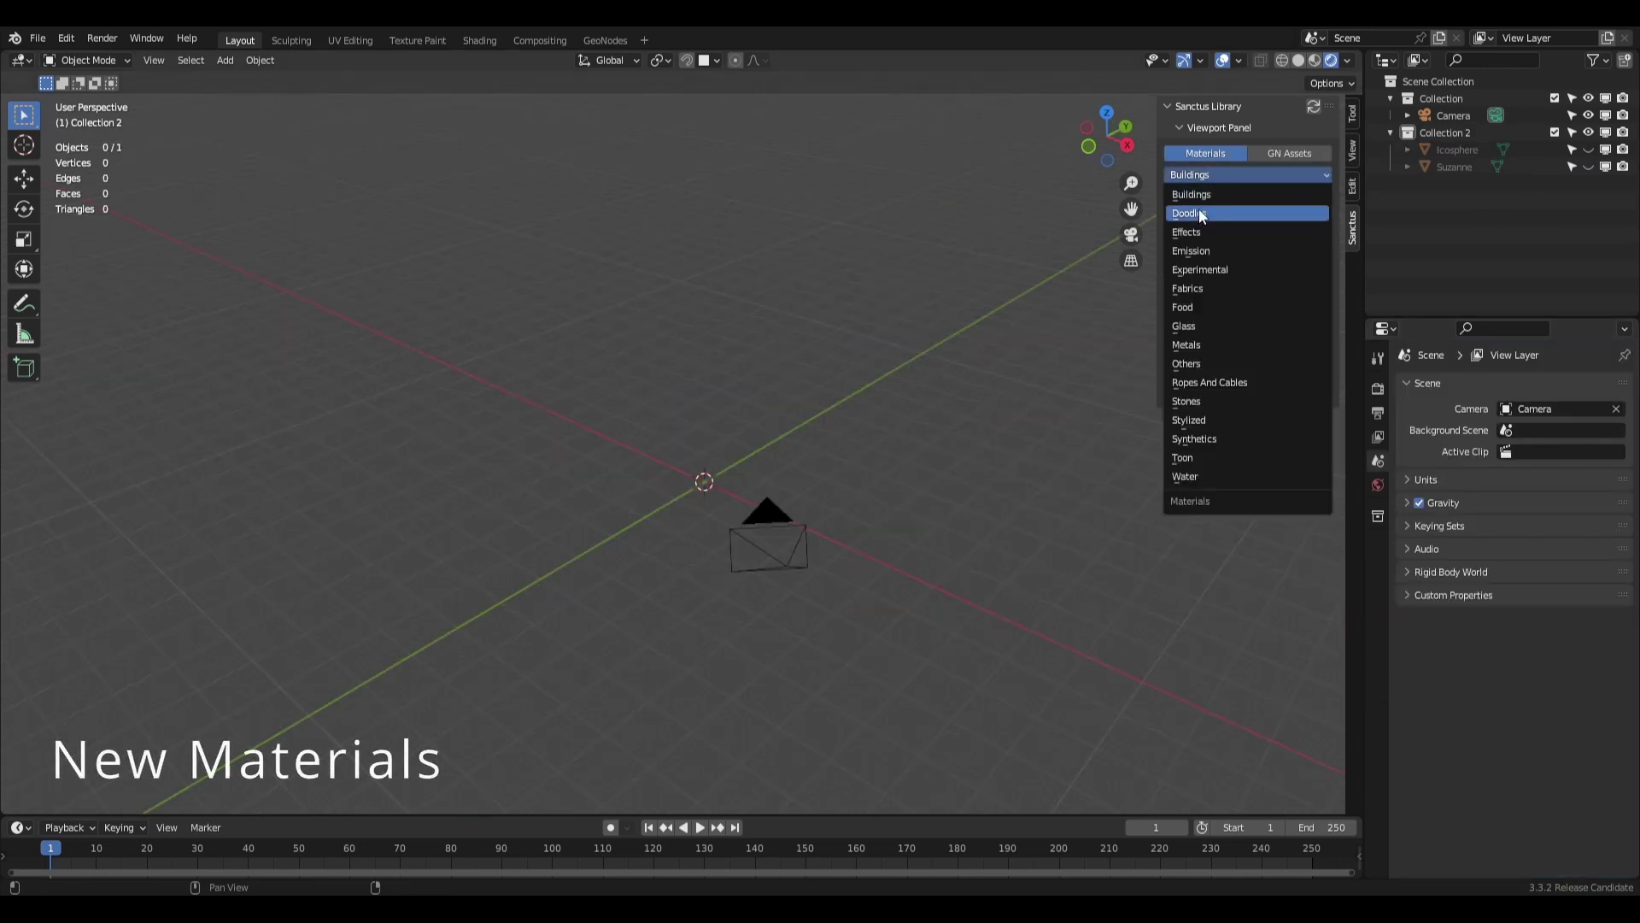
{"action": "left_click", "coordinate": [1197, 197]}
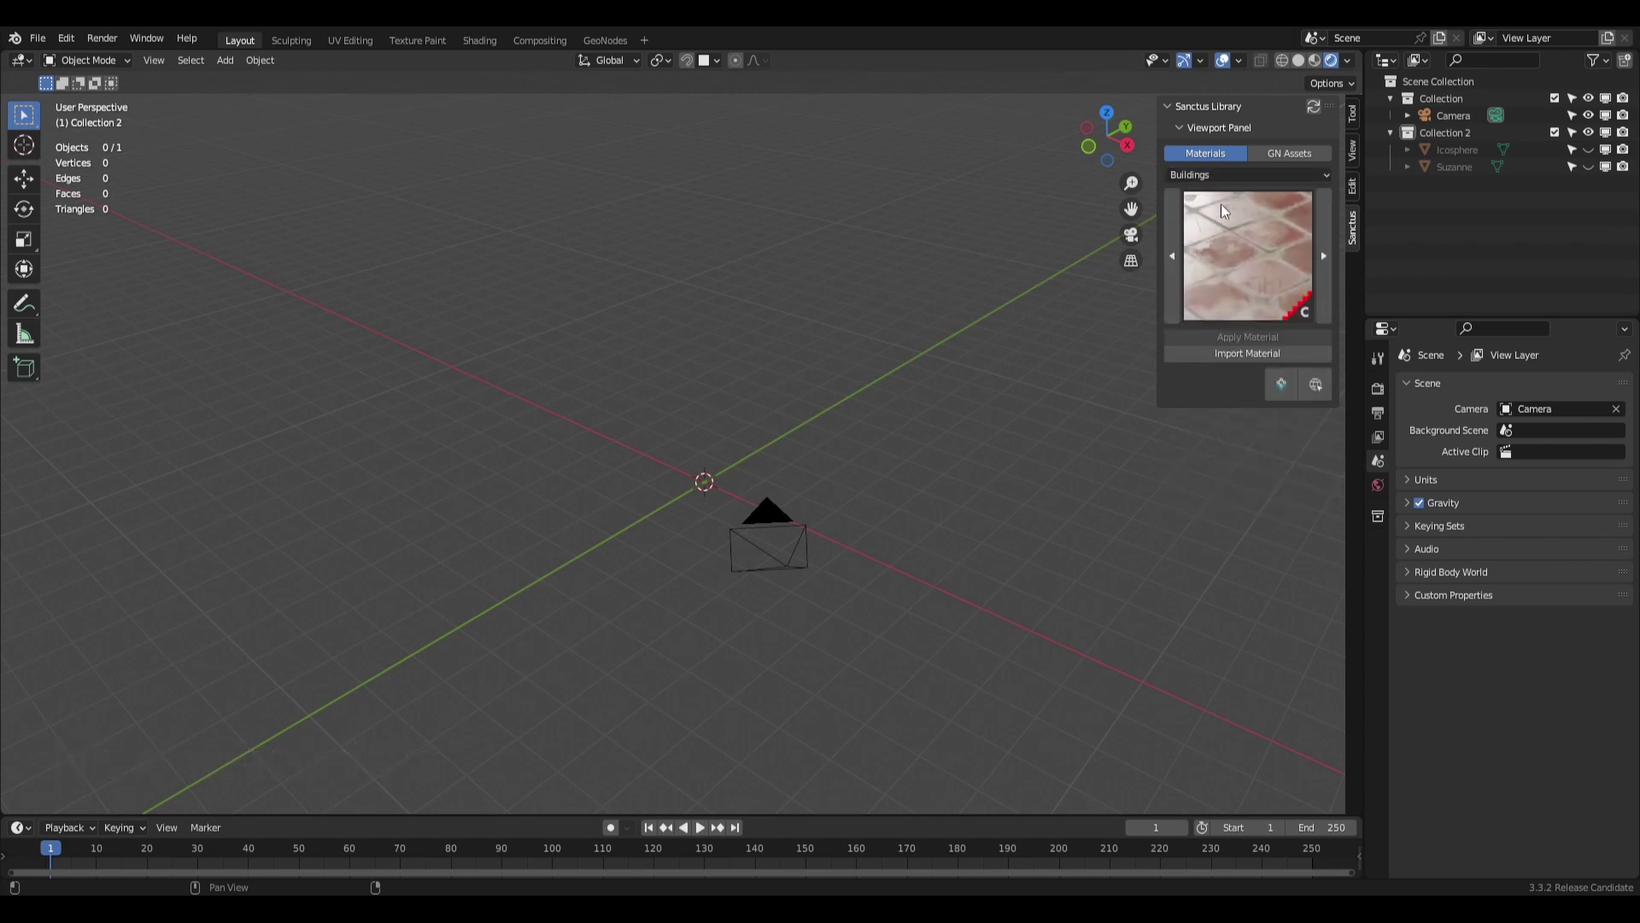
{"action": "left_click", "coordinate": [1323, 256]}
{"action": "left_click", "coordinate": [1323, 257]}
{"action": "left_click", "coordinate": [1248, 248]}
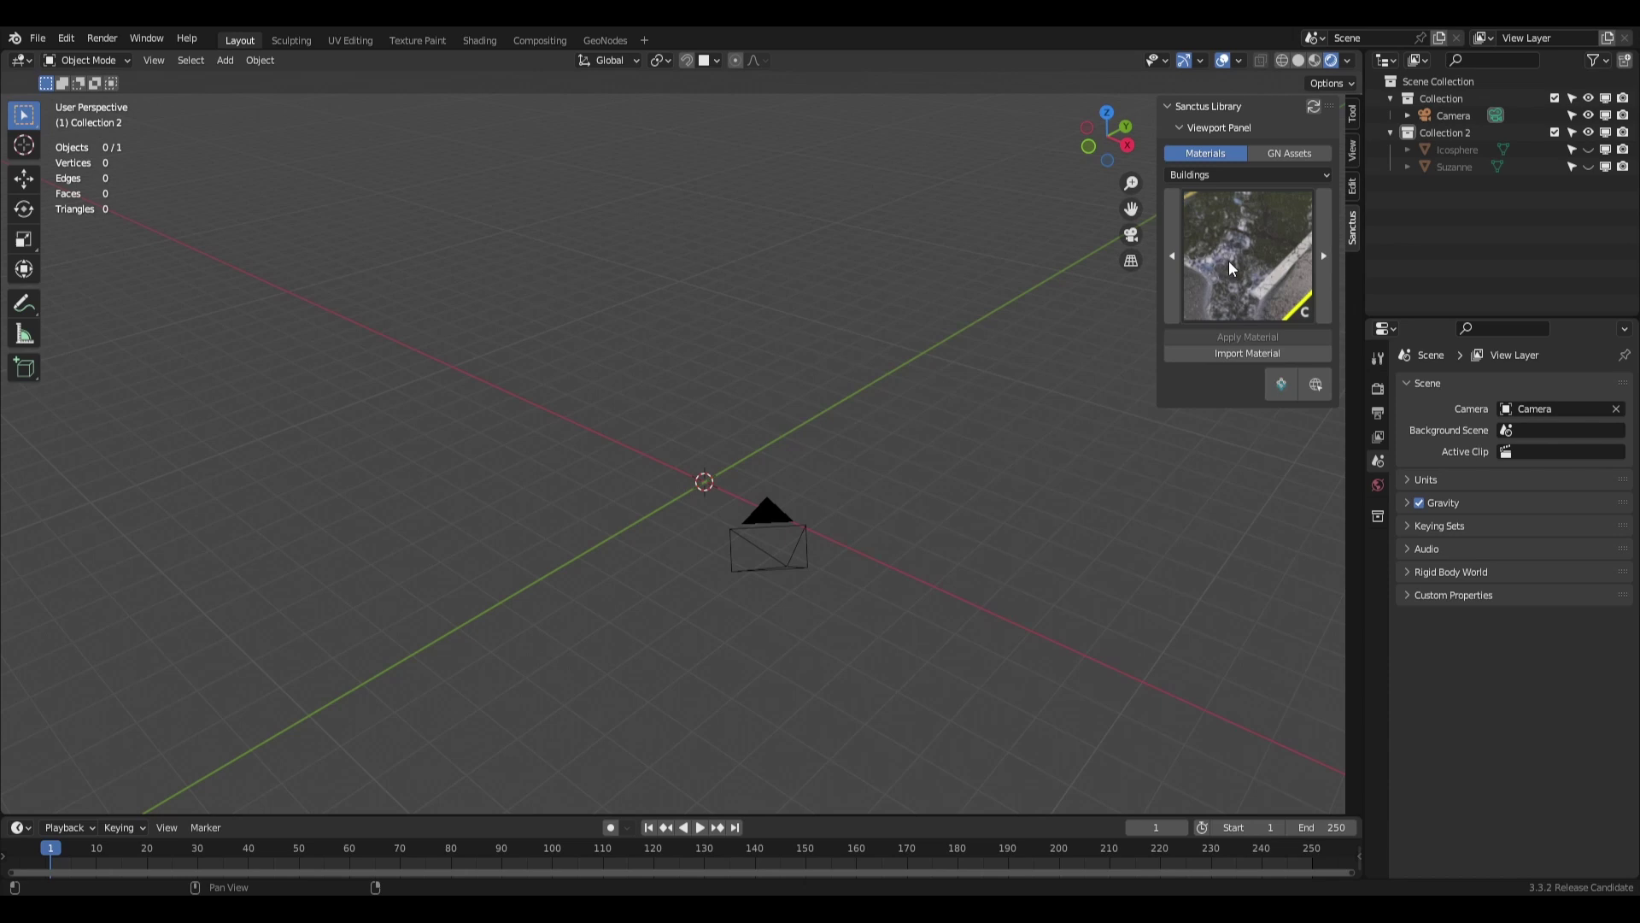
{"action": "left_click", "coordinate": [1173, 256]}
{"action": "left_click", "coordinate": [1174, 256]}
{"action": "left_click", "coordinate": [1174, 257]}
{"action": "left_click", "coordinate": [1323, 258]}
{"action": "left_click", "coordinate": [1323, 258]}
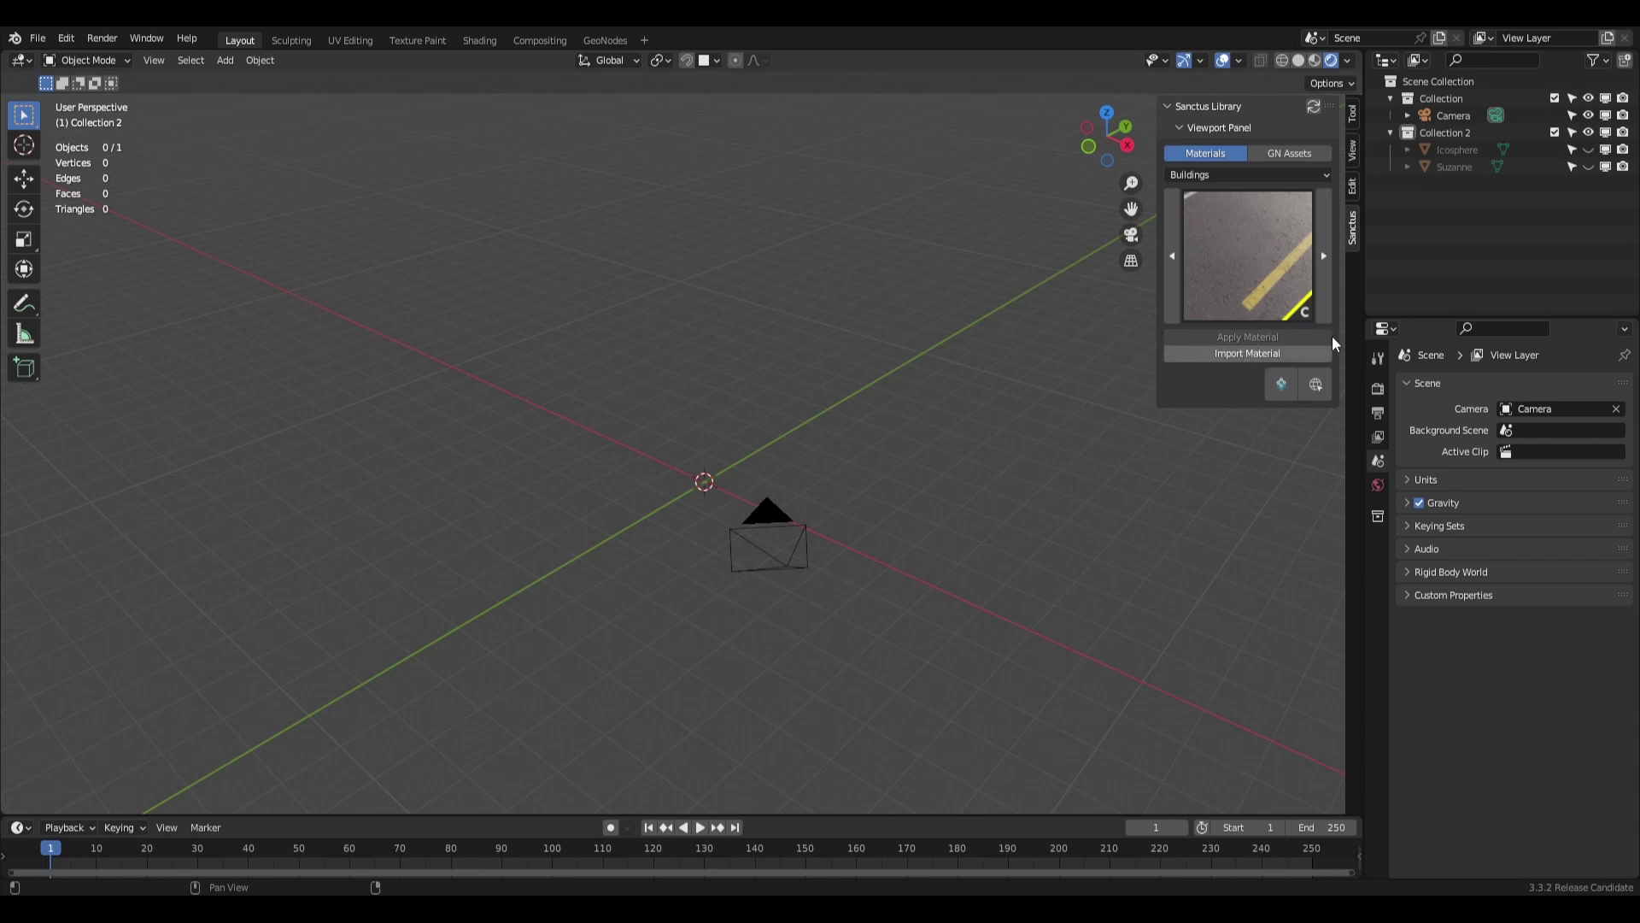
Switch the material library to the Doodles category and add a UV sphere to the scene.
{"action": "left_click", "coordinate": [1201, 176]}
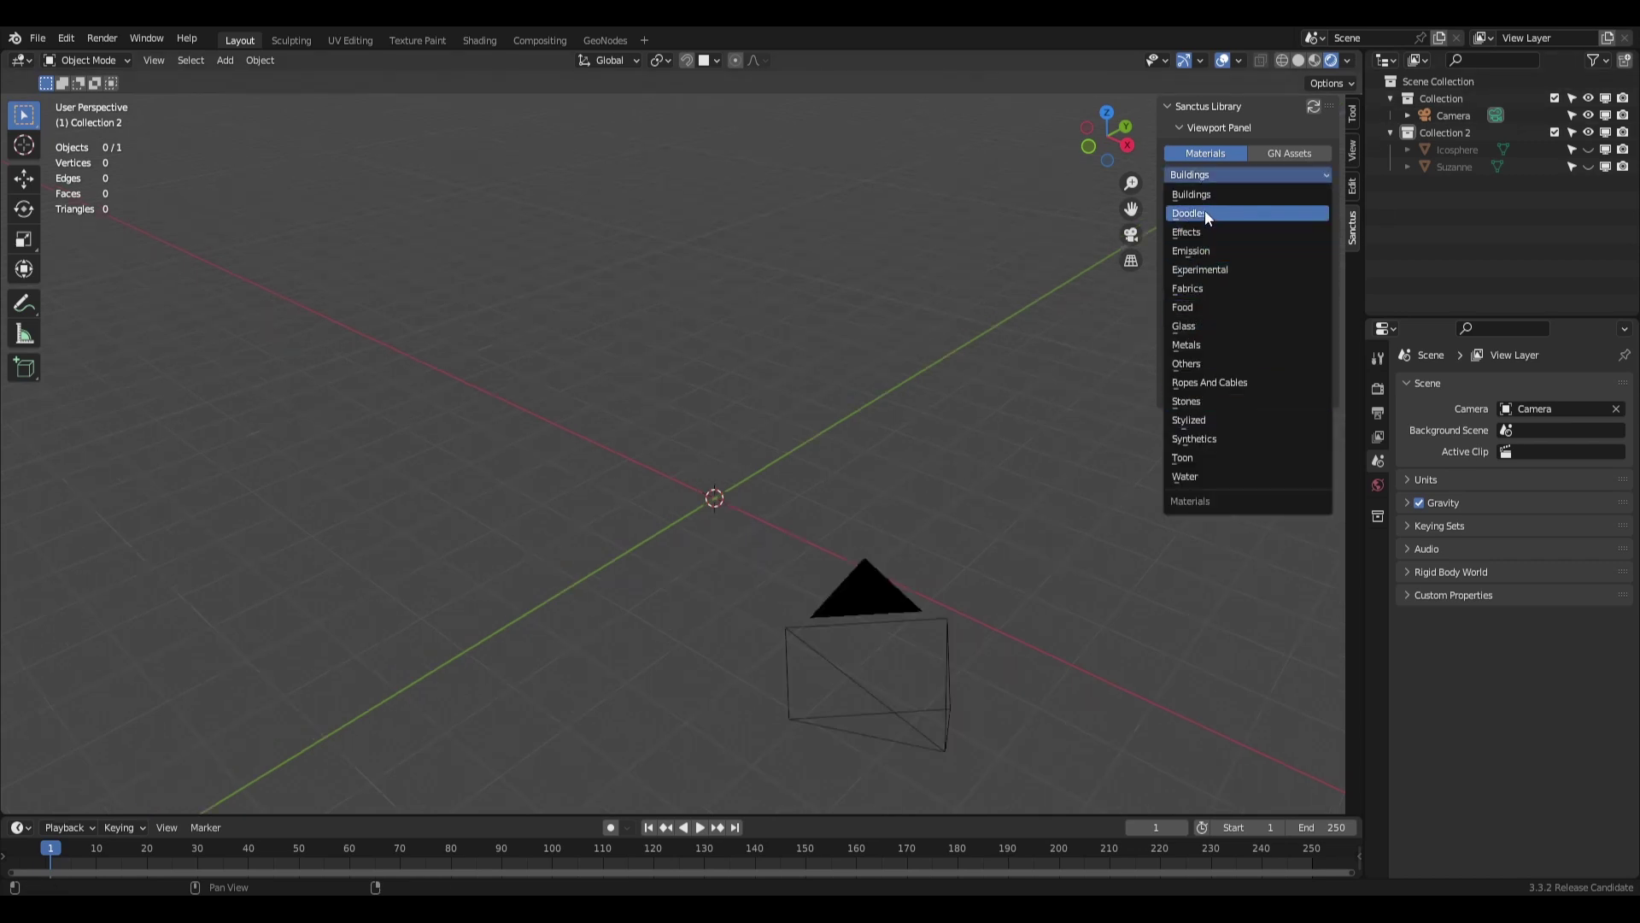
{"action": "left_click", "coordinate": [1212, 216]}
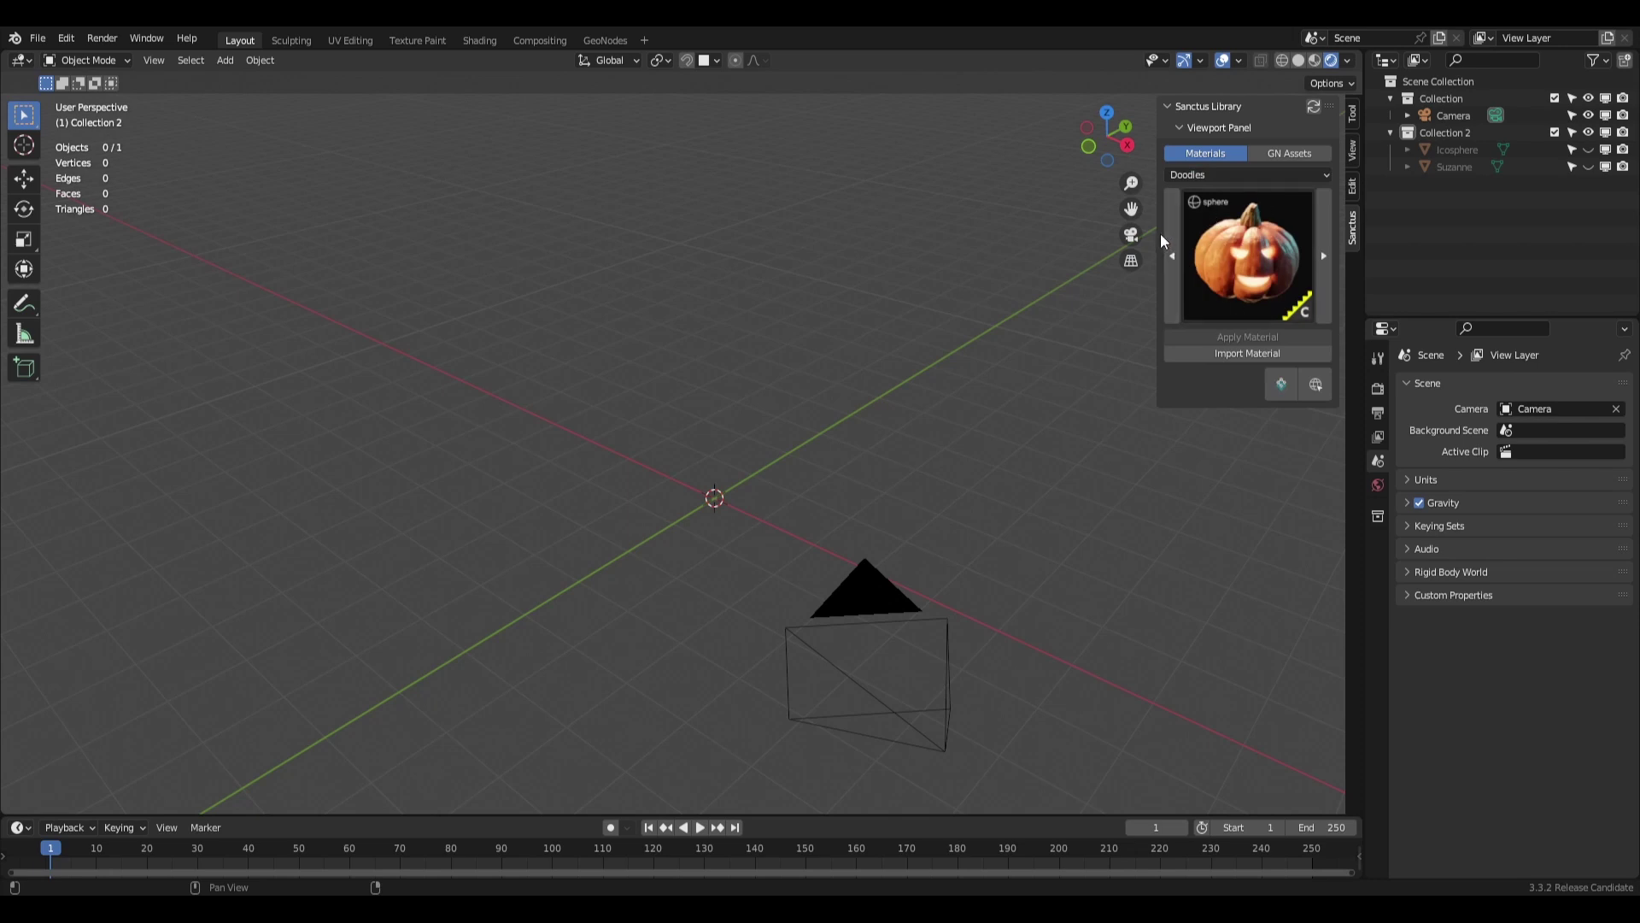
{"action": "left_click_drag", "start_coordinate": [1157, 234], "coordinate": [1146, 235]}
{"action": "key", "text": "shift+a"}
{"action": "mouse_move", "coordinate": [818, 472]}
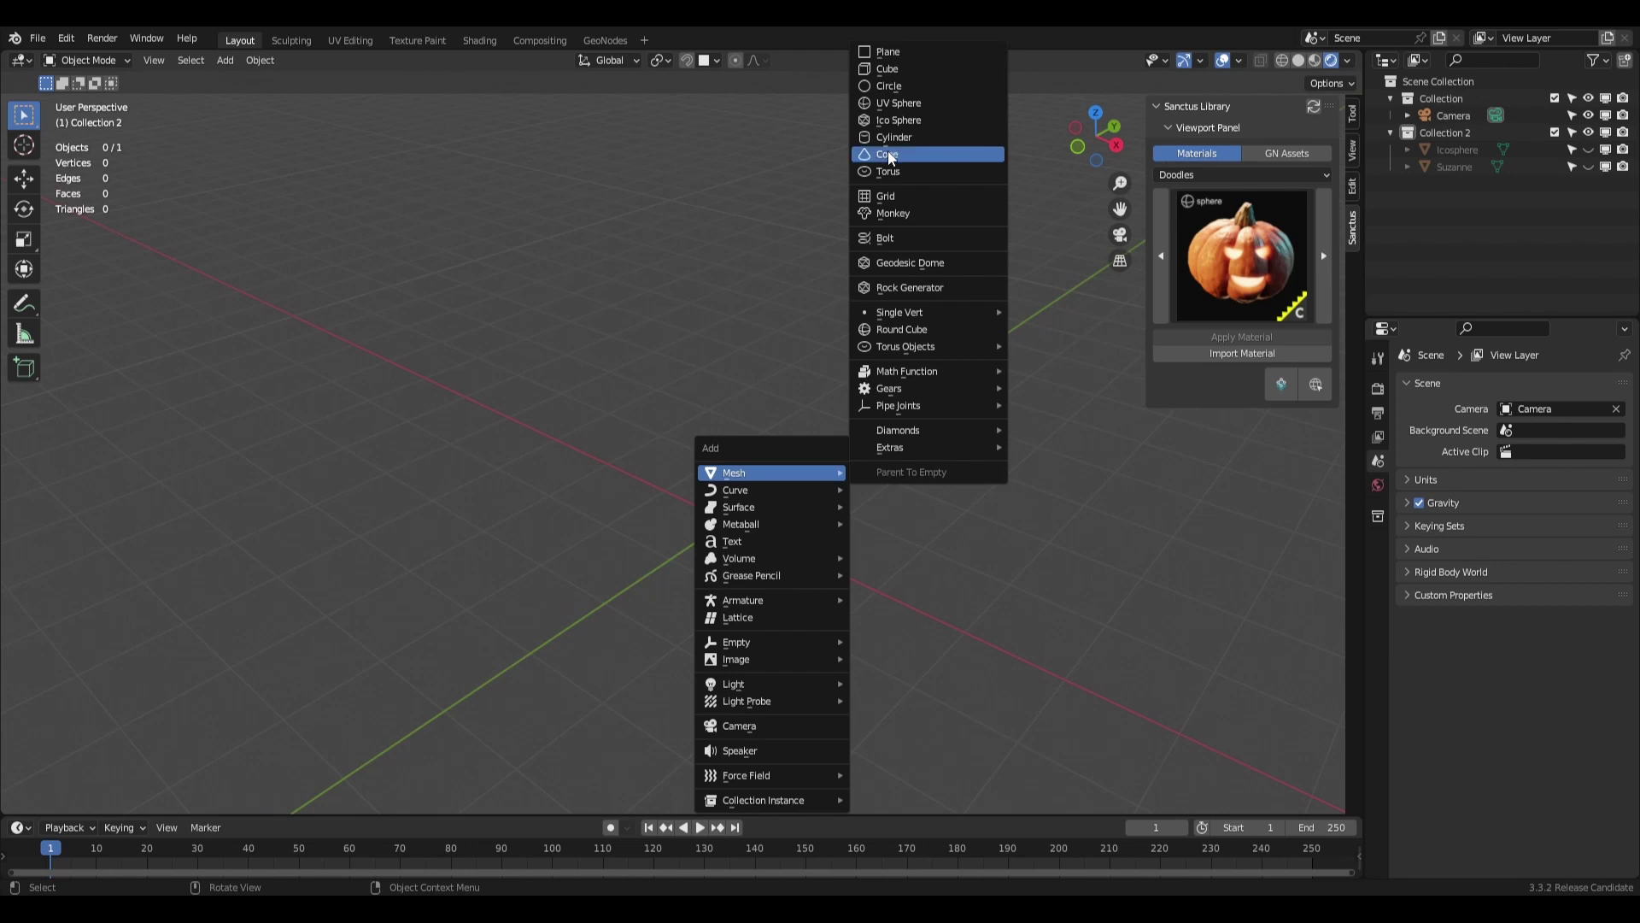
{"action": "left_click", "coordinate": [903, 103]}
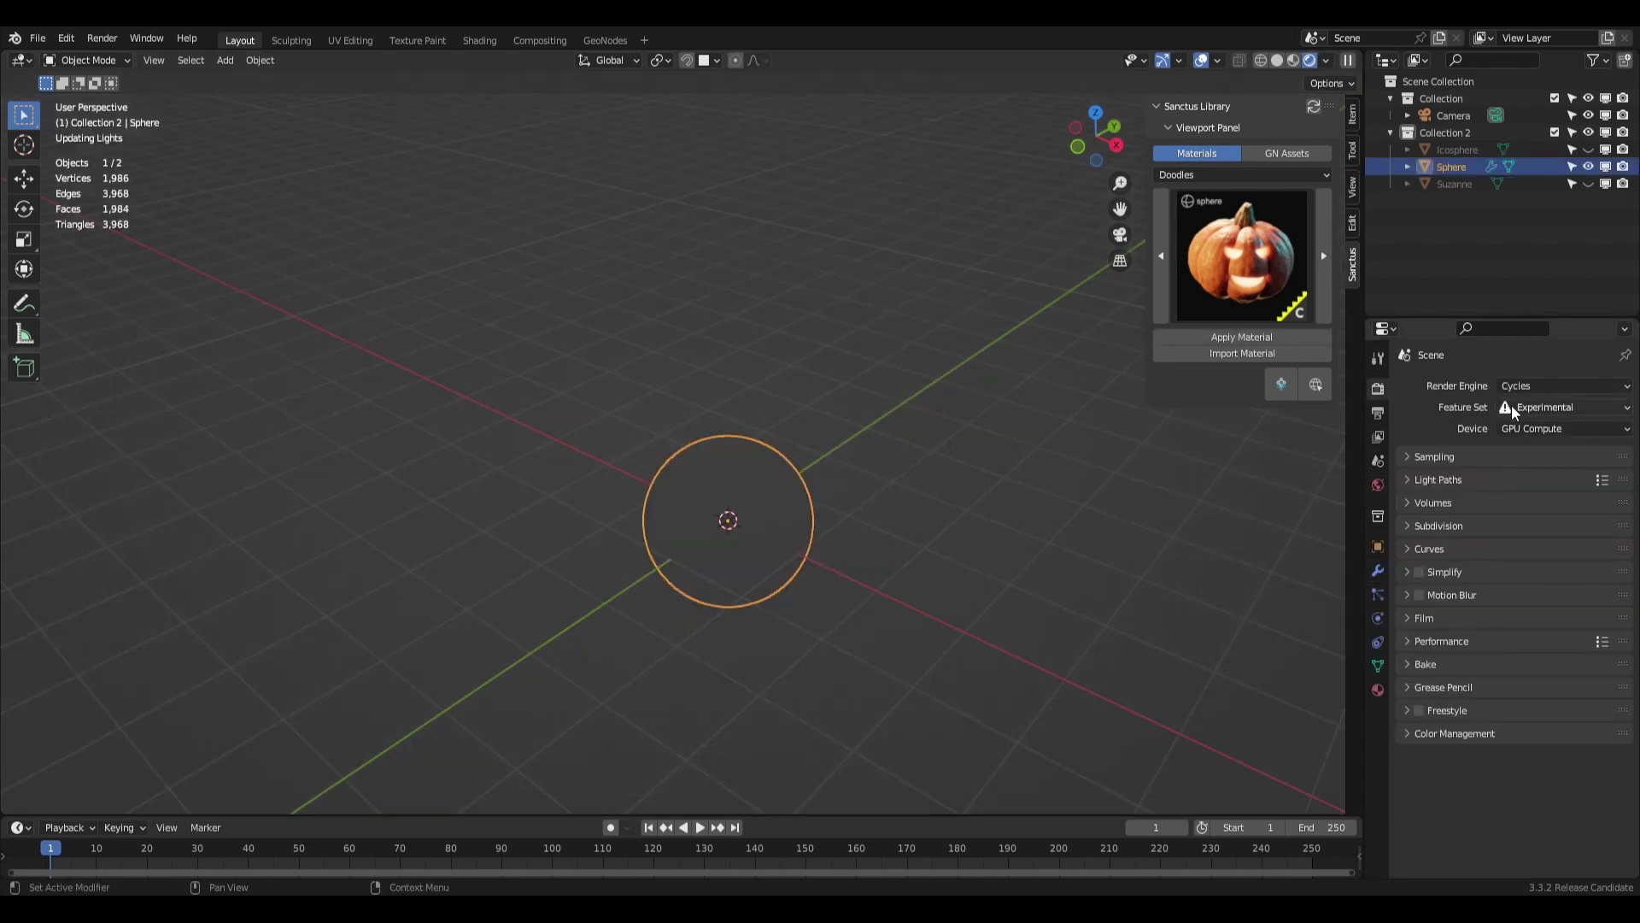
Set the Cycles feature set to Experimental and enable Adaptive Subdivision in the sphere's Subdivision modifier.
{"action": "left_click", "coordinate": [1521, 406]}
{"action": "left_click", "coordinate": [1527, 407]}
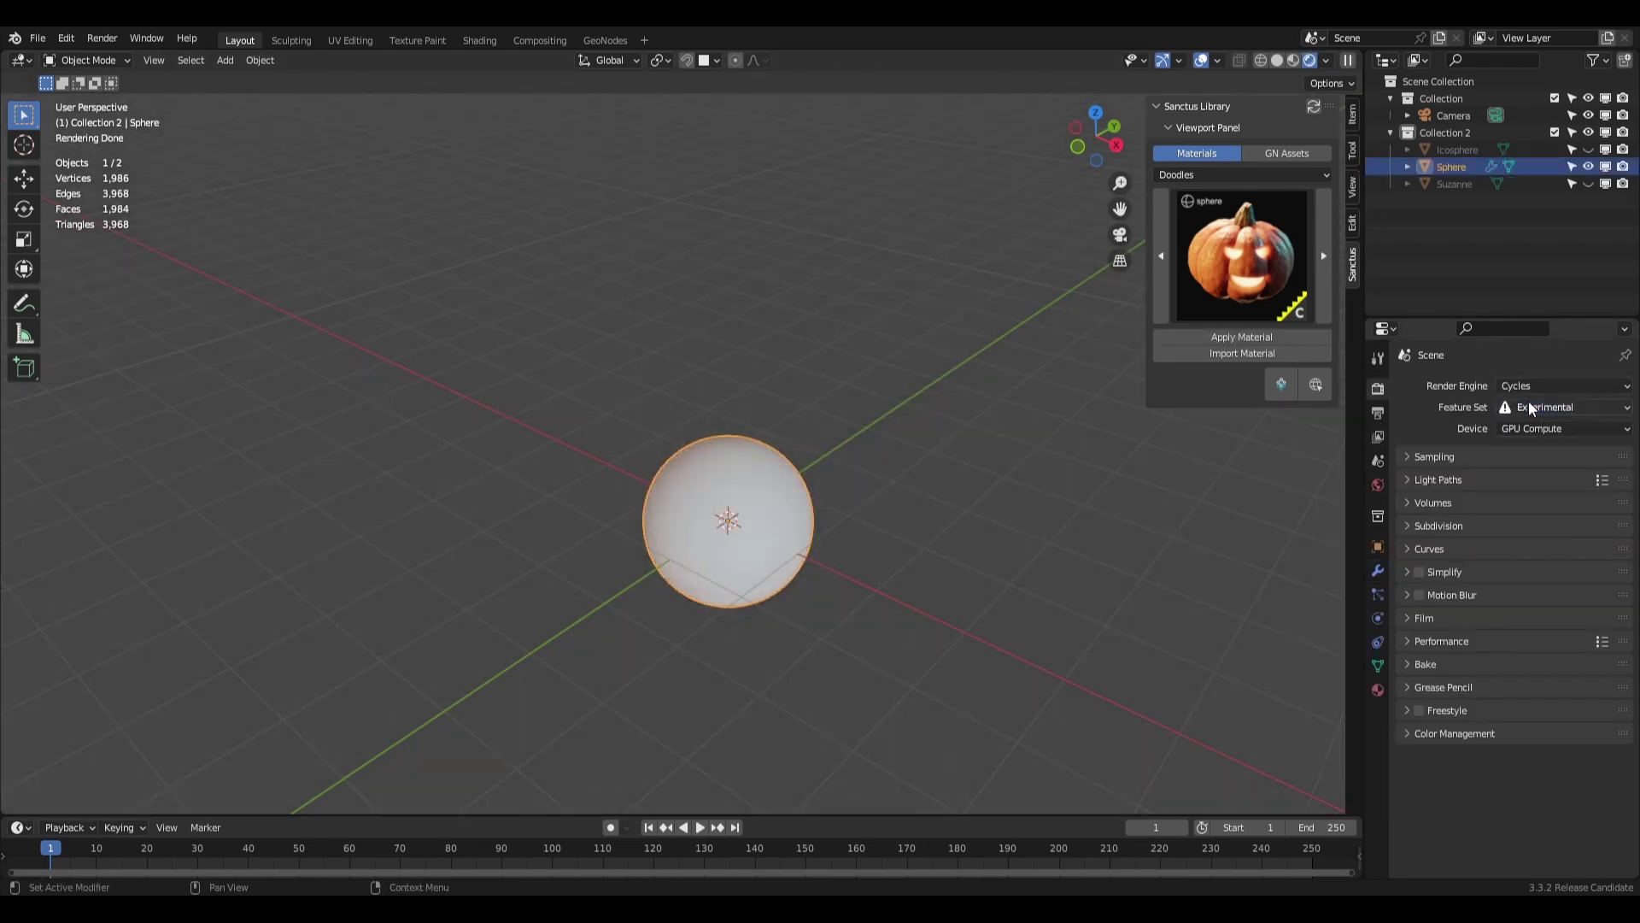
{"action": "left_click", "coordinate": [1377, 569]}
{"action": "left_click", "coordinate": [1496, 461]}
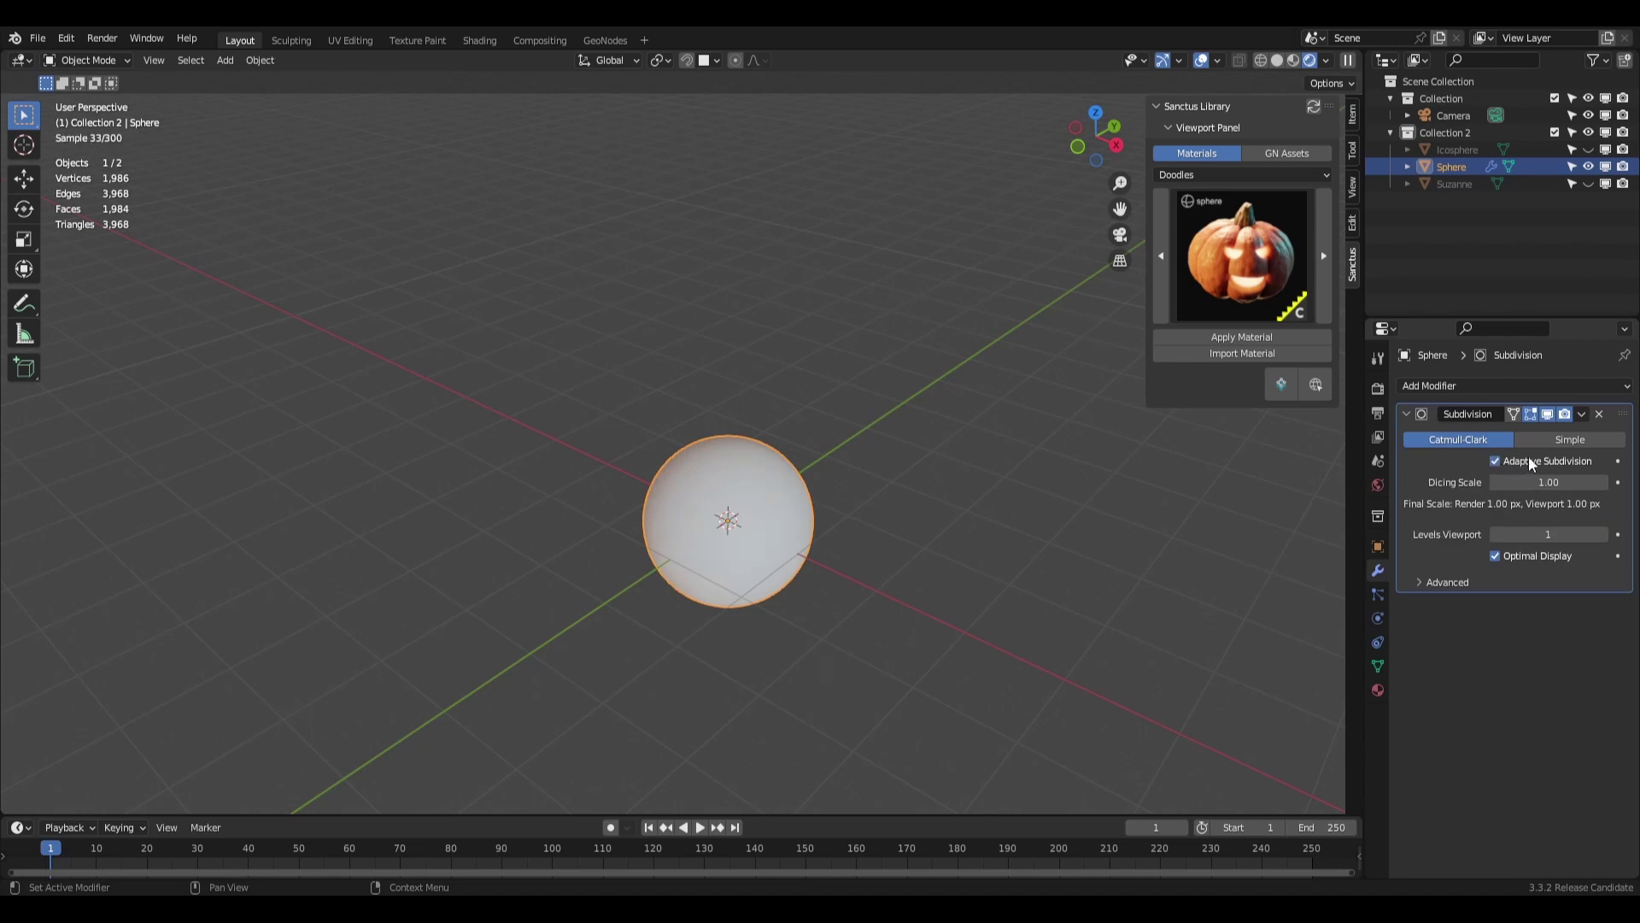
{"action": "left_click", "coordinate": [1407, 415]}
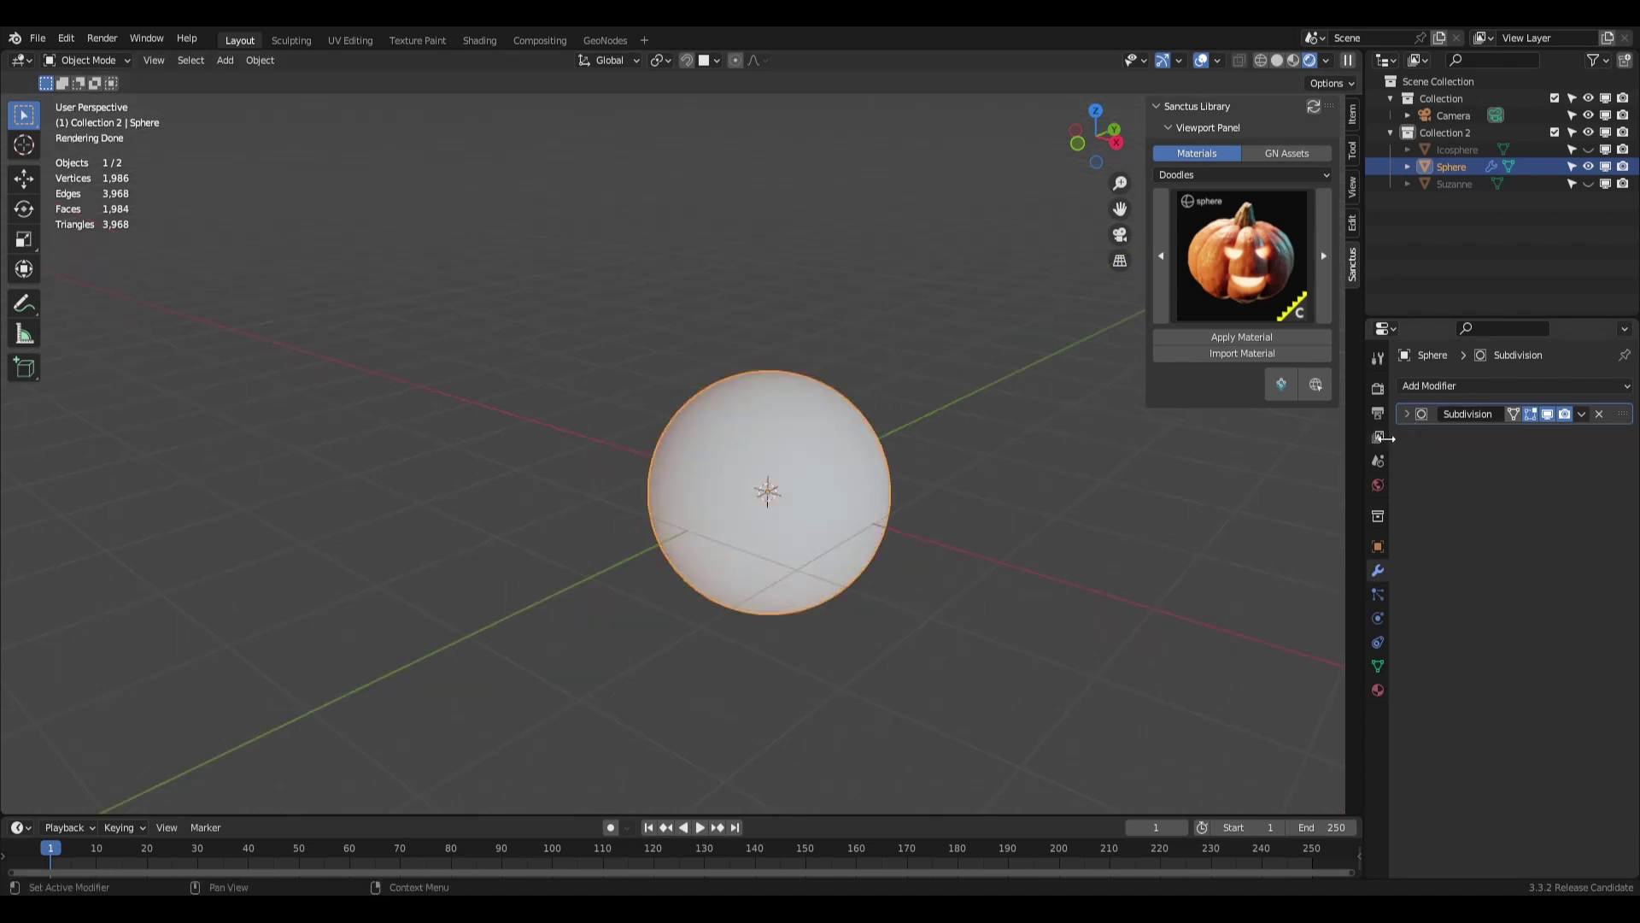
Apply the Doodles pumpkin material to the sphere and bring its carved face into view.
{"action": "left_click", "coordinate": [1243, 336]}
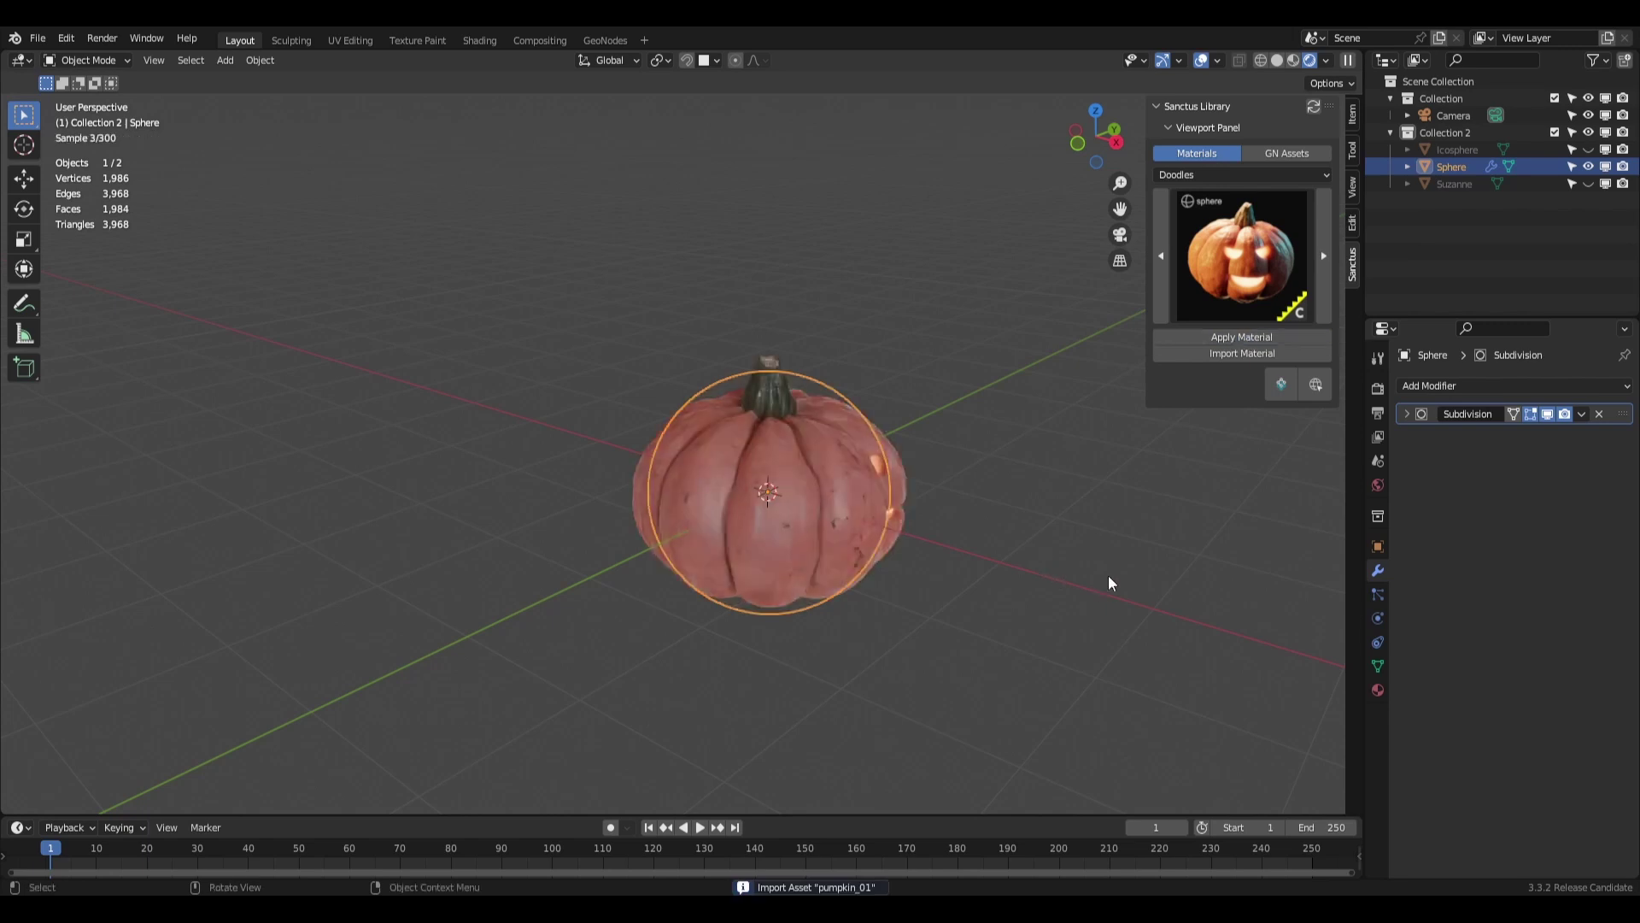
{"action": "middle_click_drag", "start_coordinate": [1109, 576], "coordinate": [950, 582]}
{"action": "left_click", "coordinate": [977, 604]}
{"action": "scroll", "coordinate": [992, 637], "scroll_direction": "down", "scroll_amount": 2}
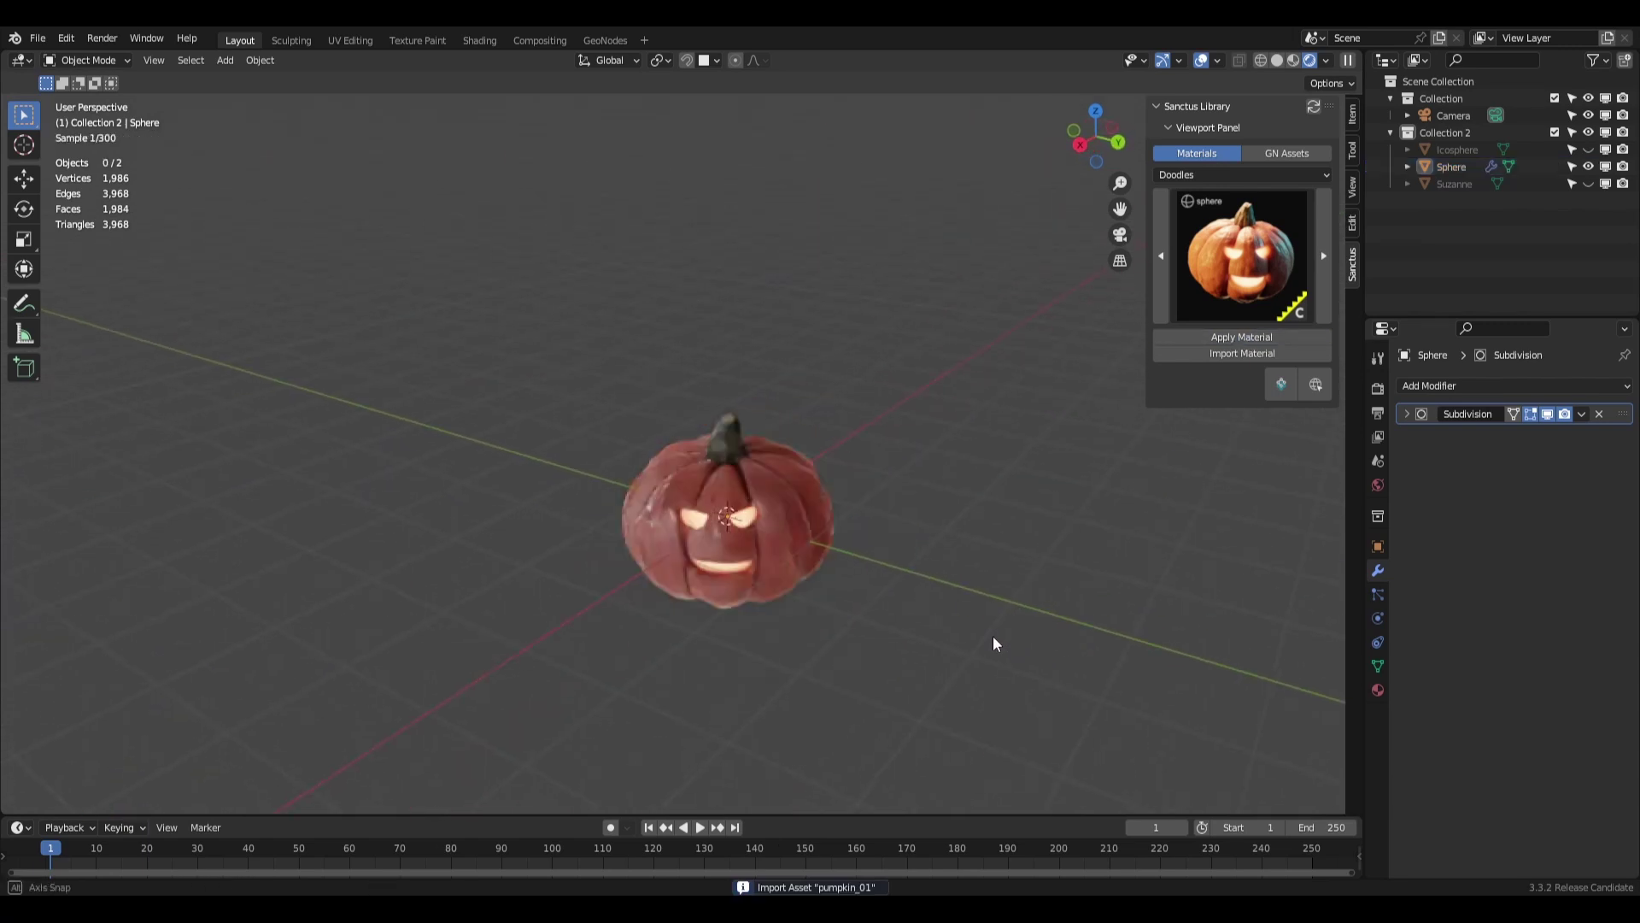
{"action": "middle_click_drag", "start_coordinate": [992, 637], "coordinate": [992, 615]}
{"action": "scroll", "coordinate": [991, 621], "scroll_direction": "up", "scroll_amount": 2}
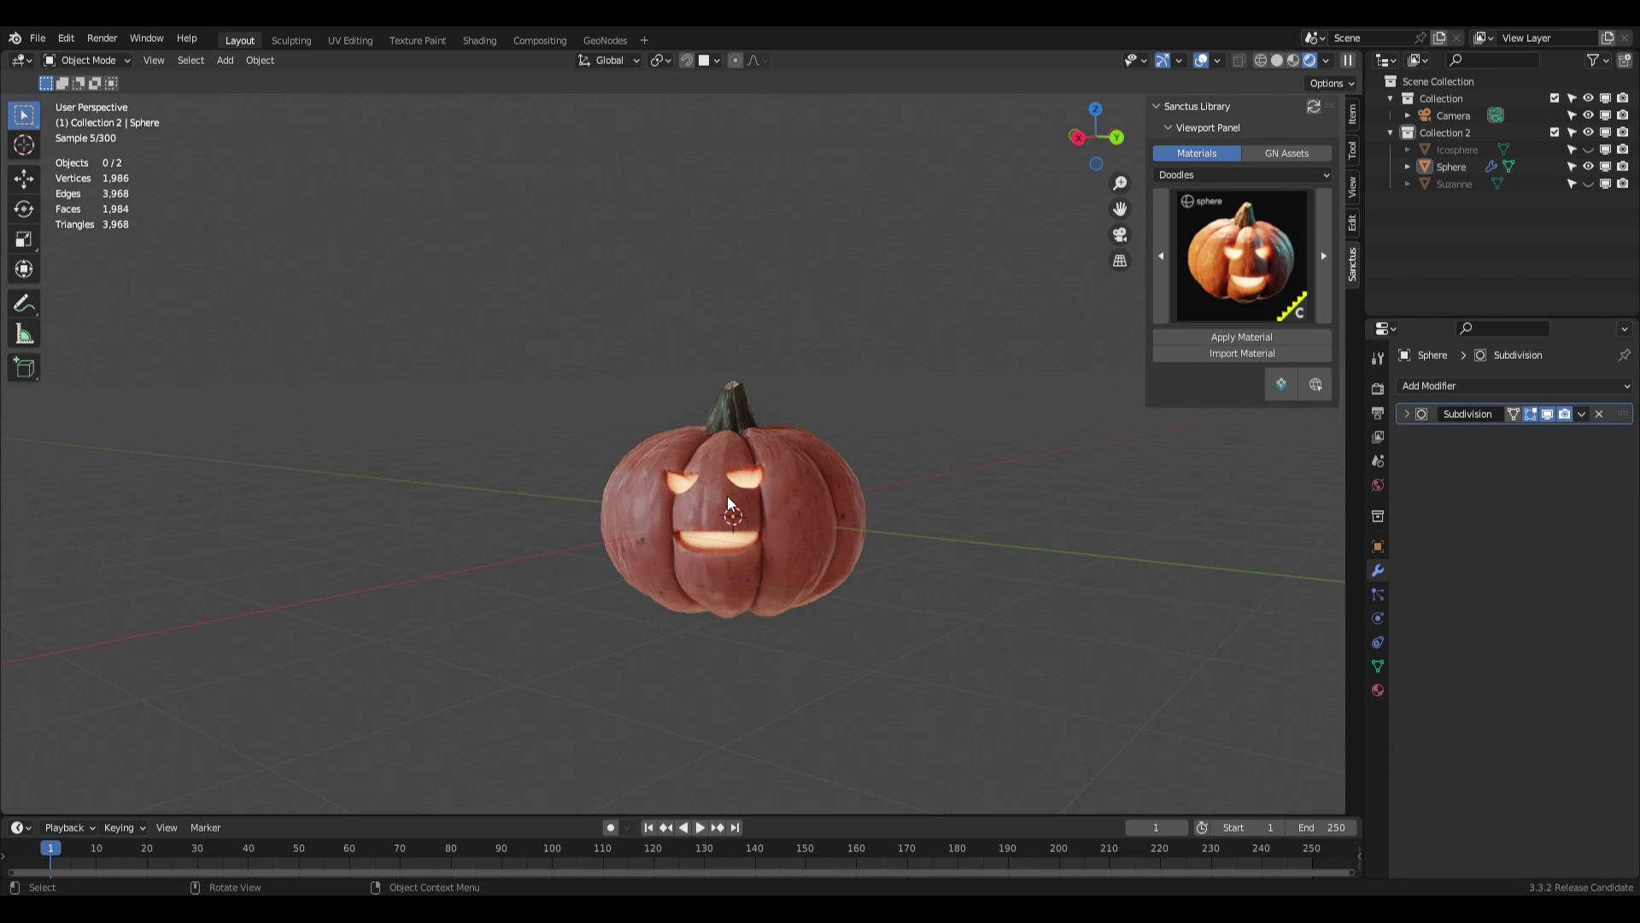
Try the pumpkin material's Mouth value at 1, return it to 0, and test its Activate value.
{"action": "middle_click_drag", "start_coordinate": [728, 502], "coordinate": [864, 519]}
{"action": "left_click", "coordinate": [864, 519]}
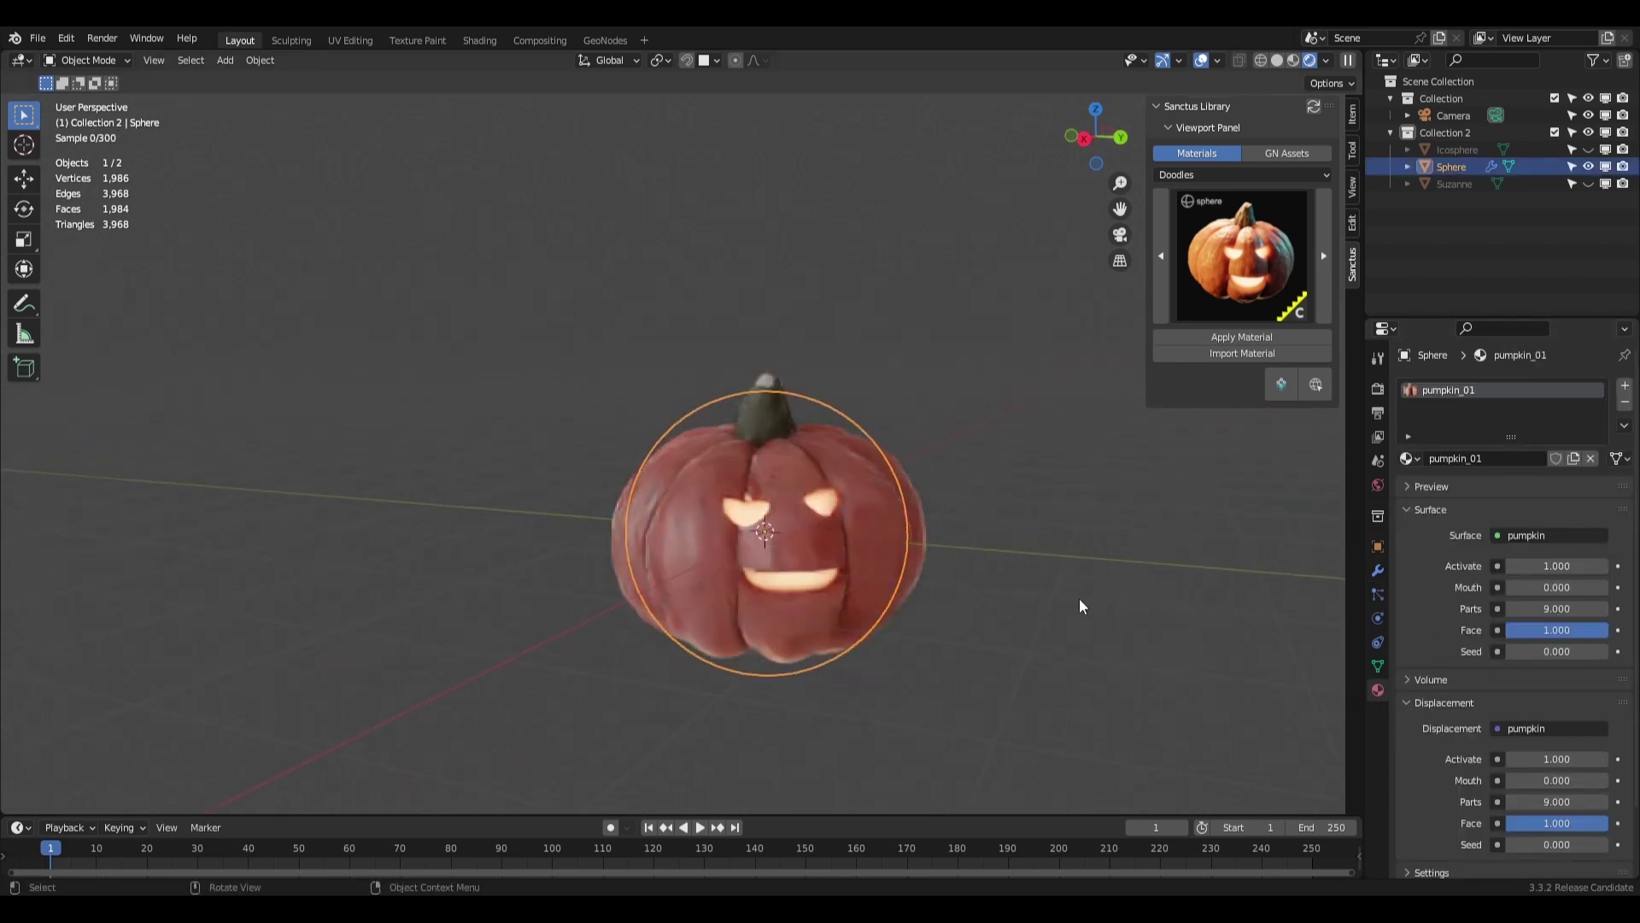
{"action": "middle_click_drag", "start_coordinate": [1079, 604], "coordinate": [845, 409]}
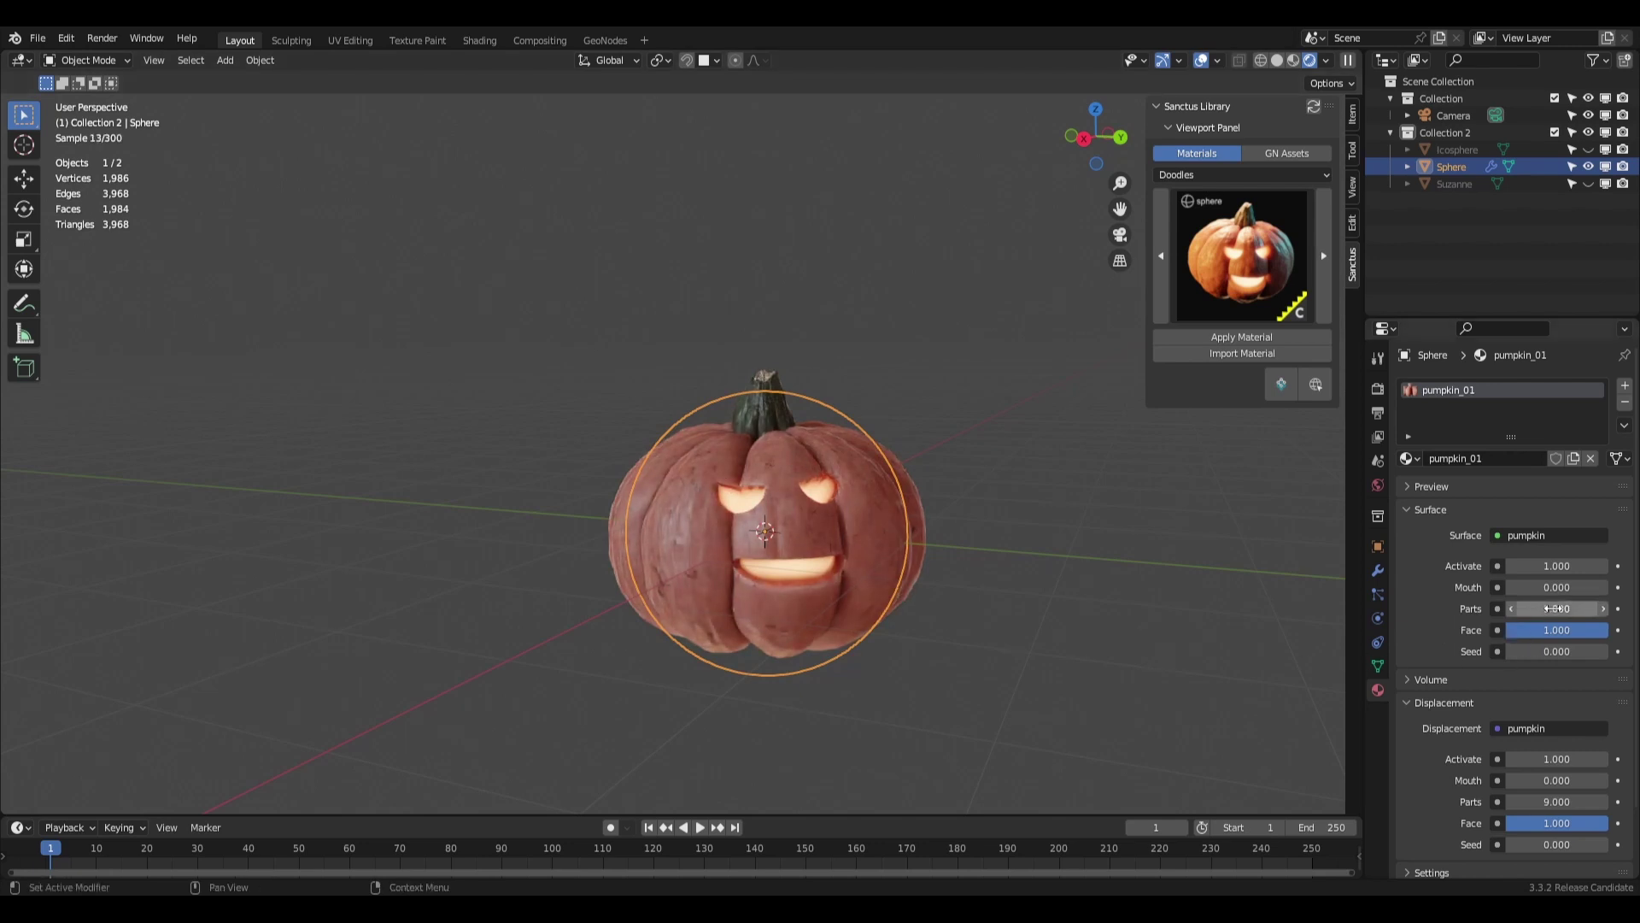
{"action": "middle_click_drag", "start_coordinate": [712, 422], "coordinate": [709, 459]}
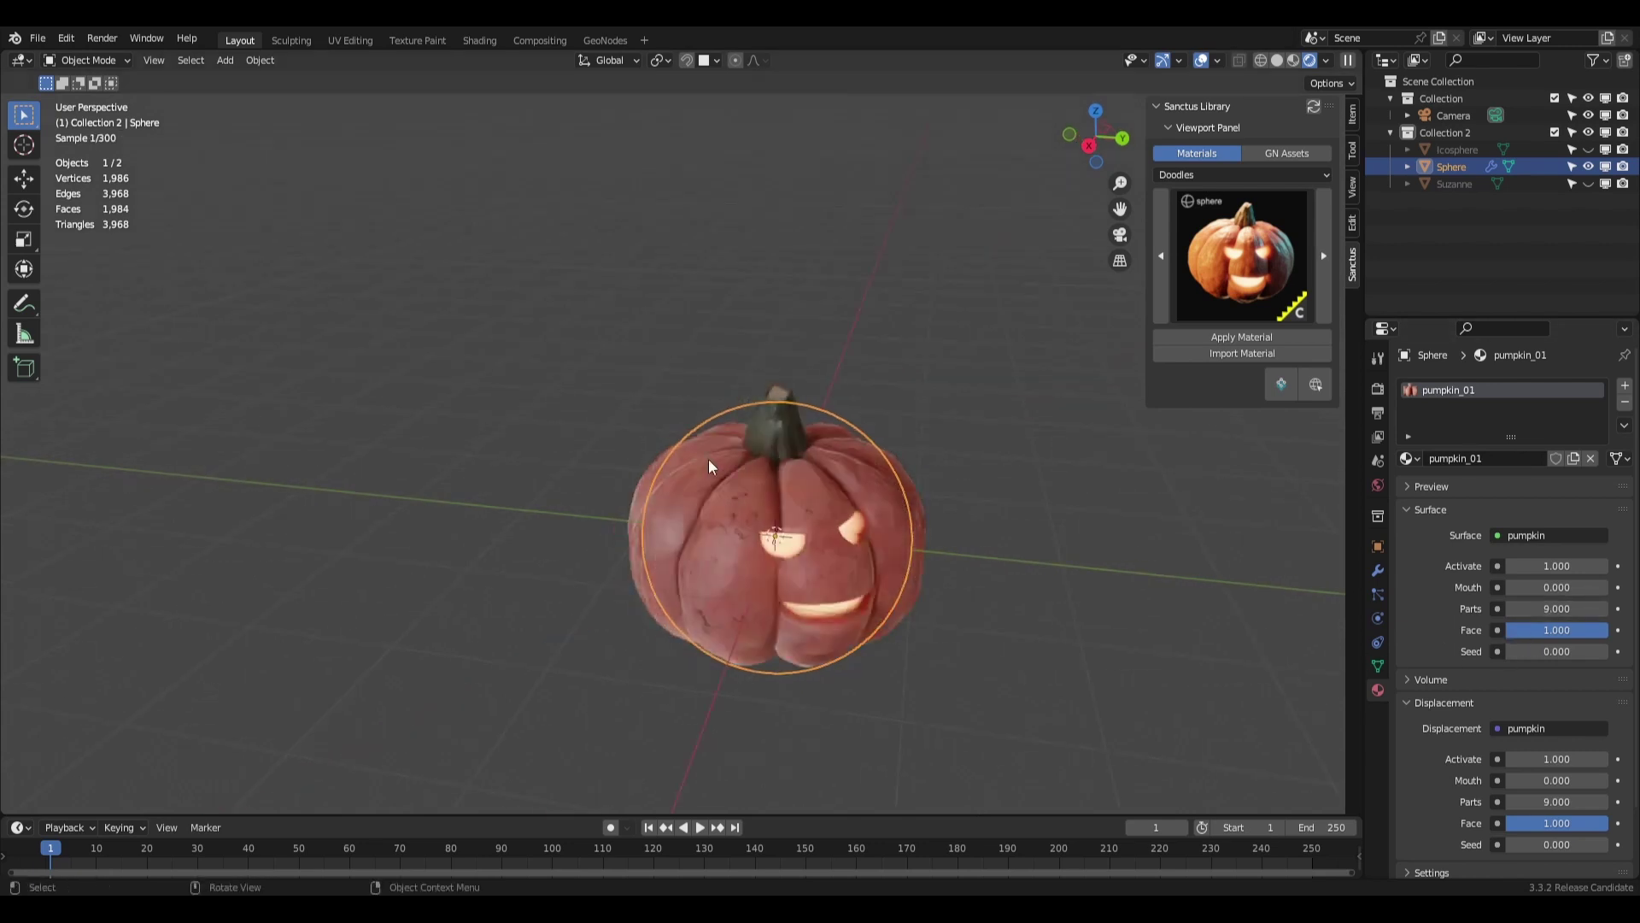
{"action": "middle_click_drag", "start_coordinate": [755, 566], "coordinate": [923, 621]}
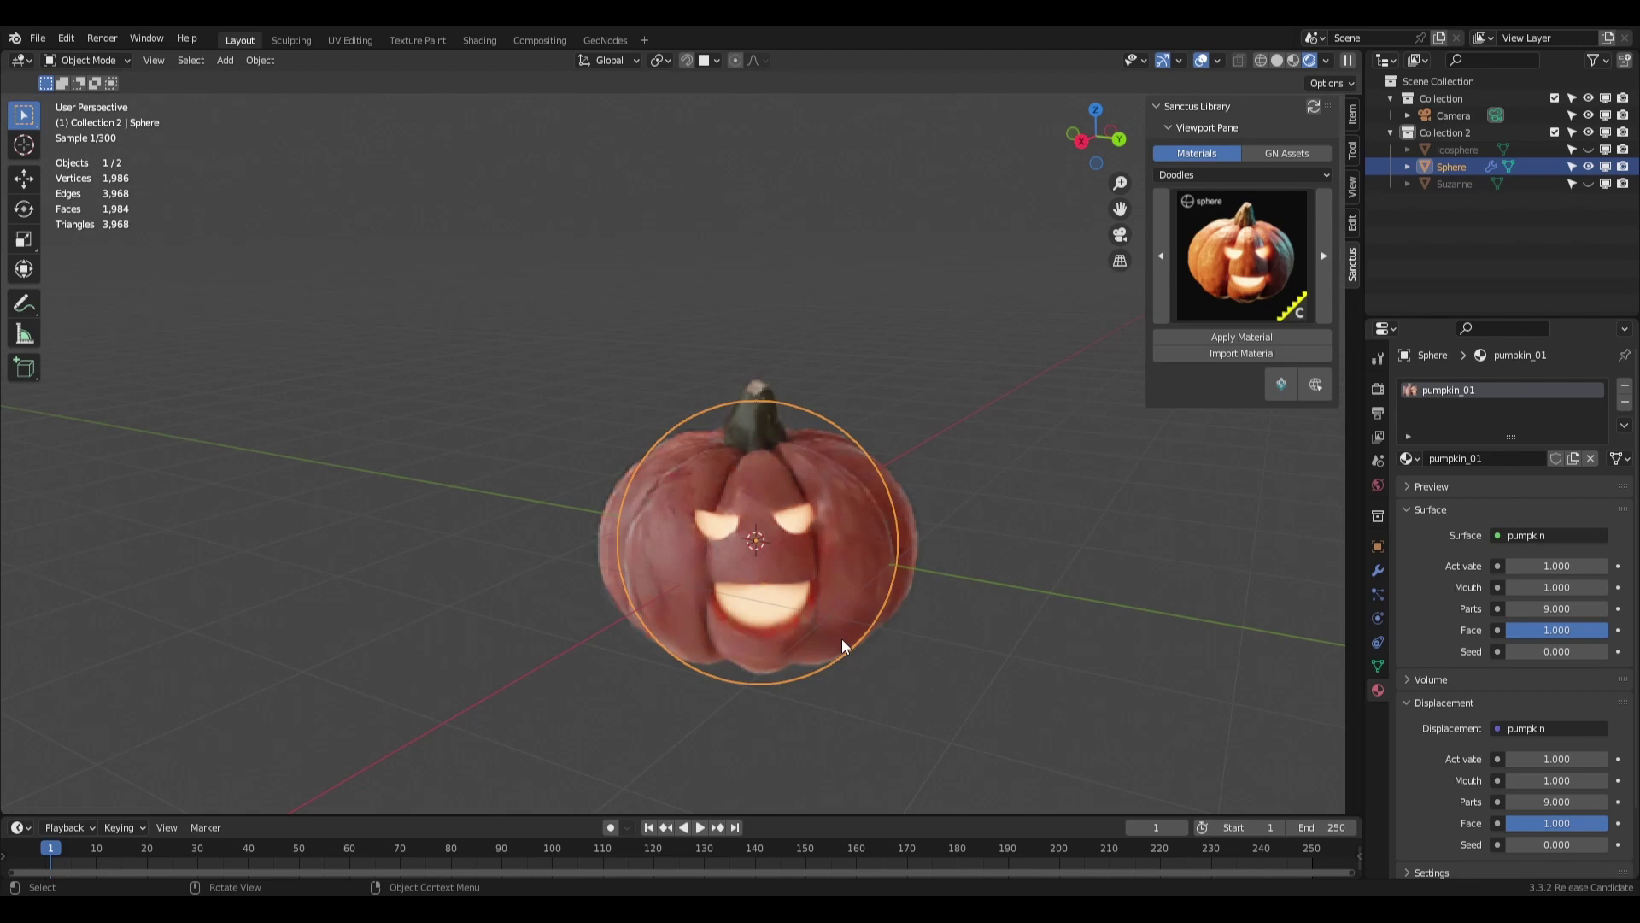
{"action": "left_click_drag", "start_coordinate": [1557, 587], "coordinate": [1476, 586]}
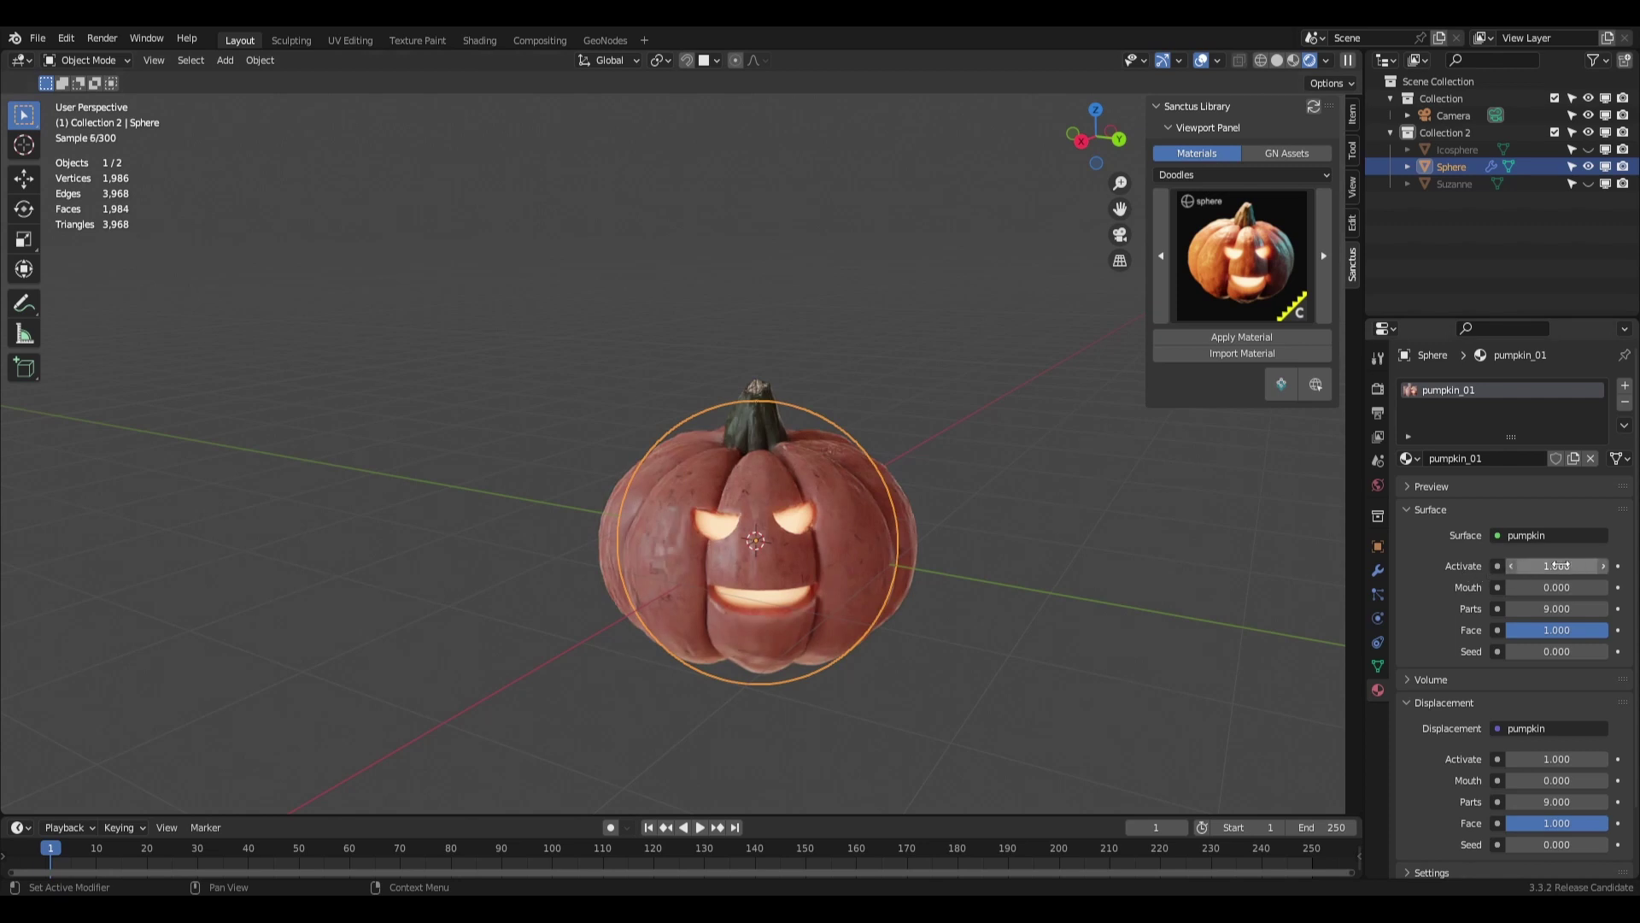
{"action": "left_click_drag", "start_coordinate": [1560, 564], "coordinate": [1525, 564]}
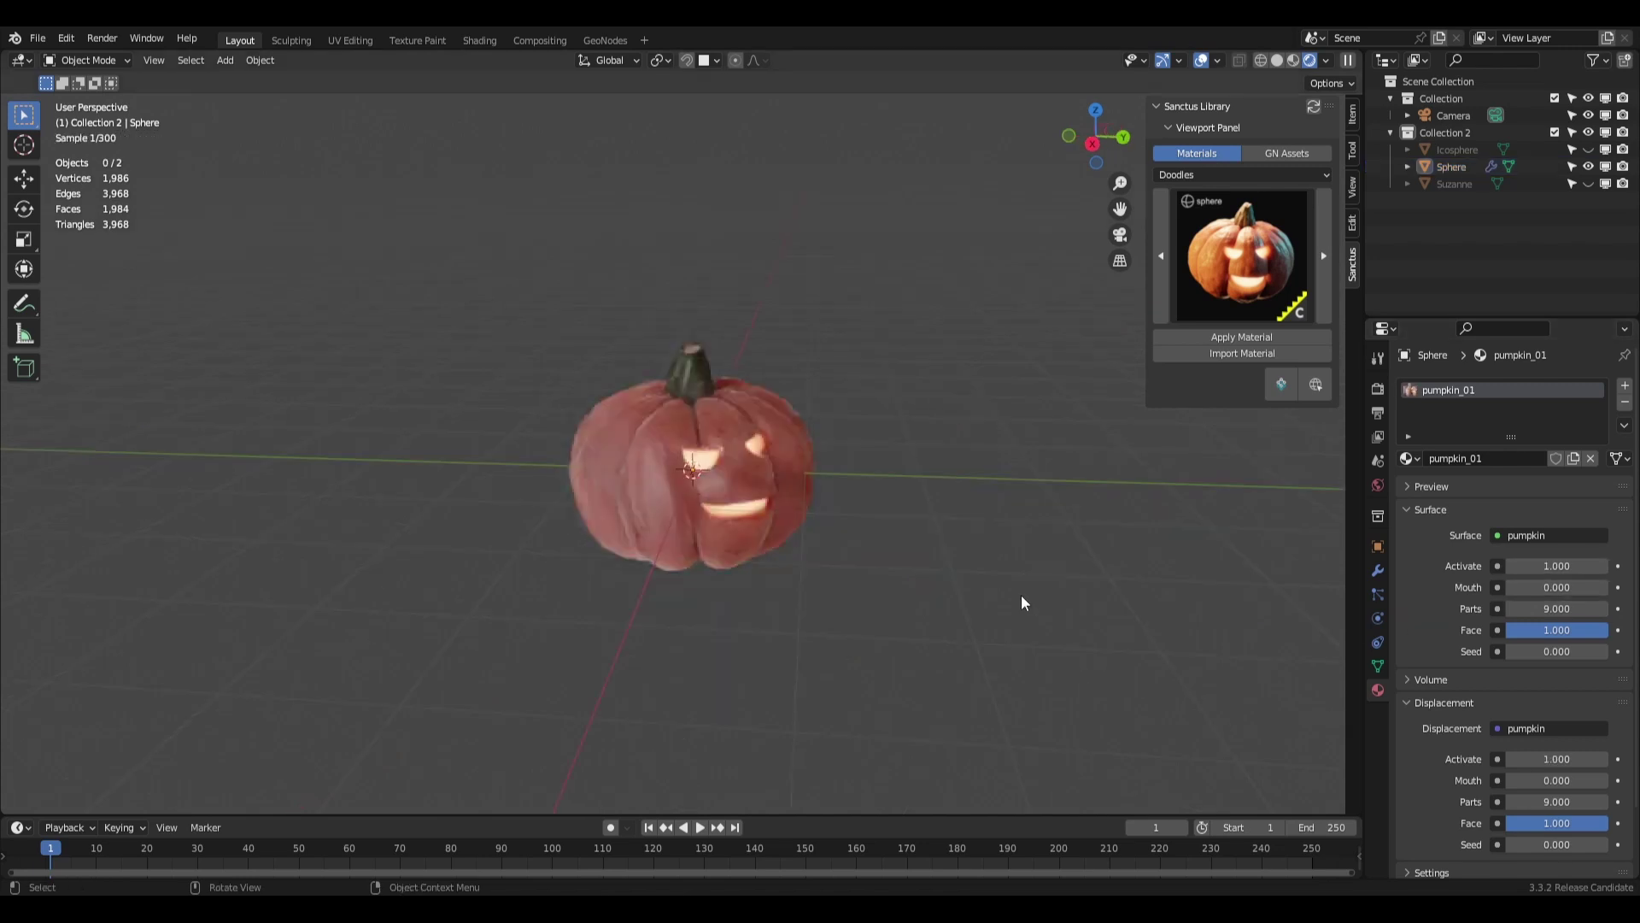
Delete the pumpkin sphere and add a cube in its place.
{"action": "left_click", "coordinate": [730, 469]}
{"action": "key", "text": "Delete"}
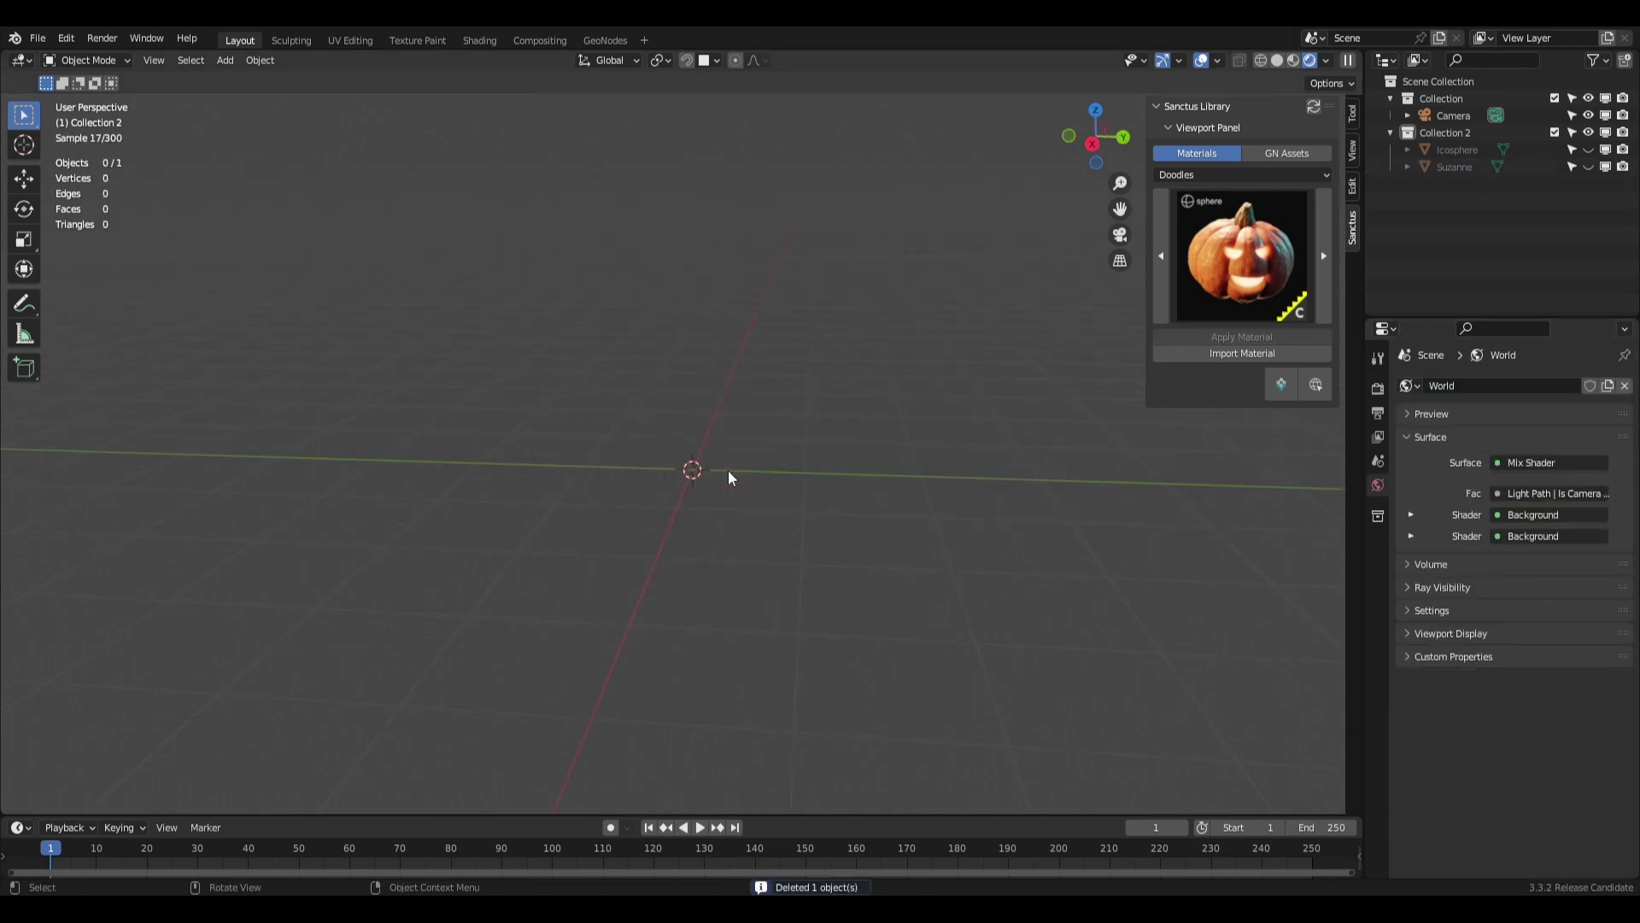
{"action": "key", "text": "shift+a"}
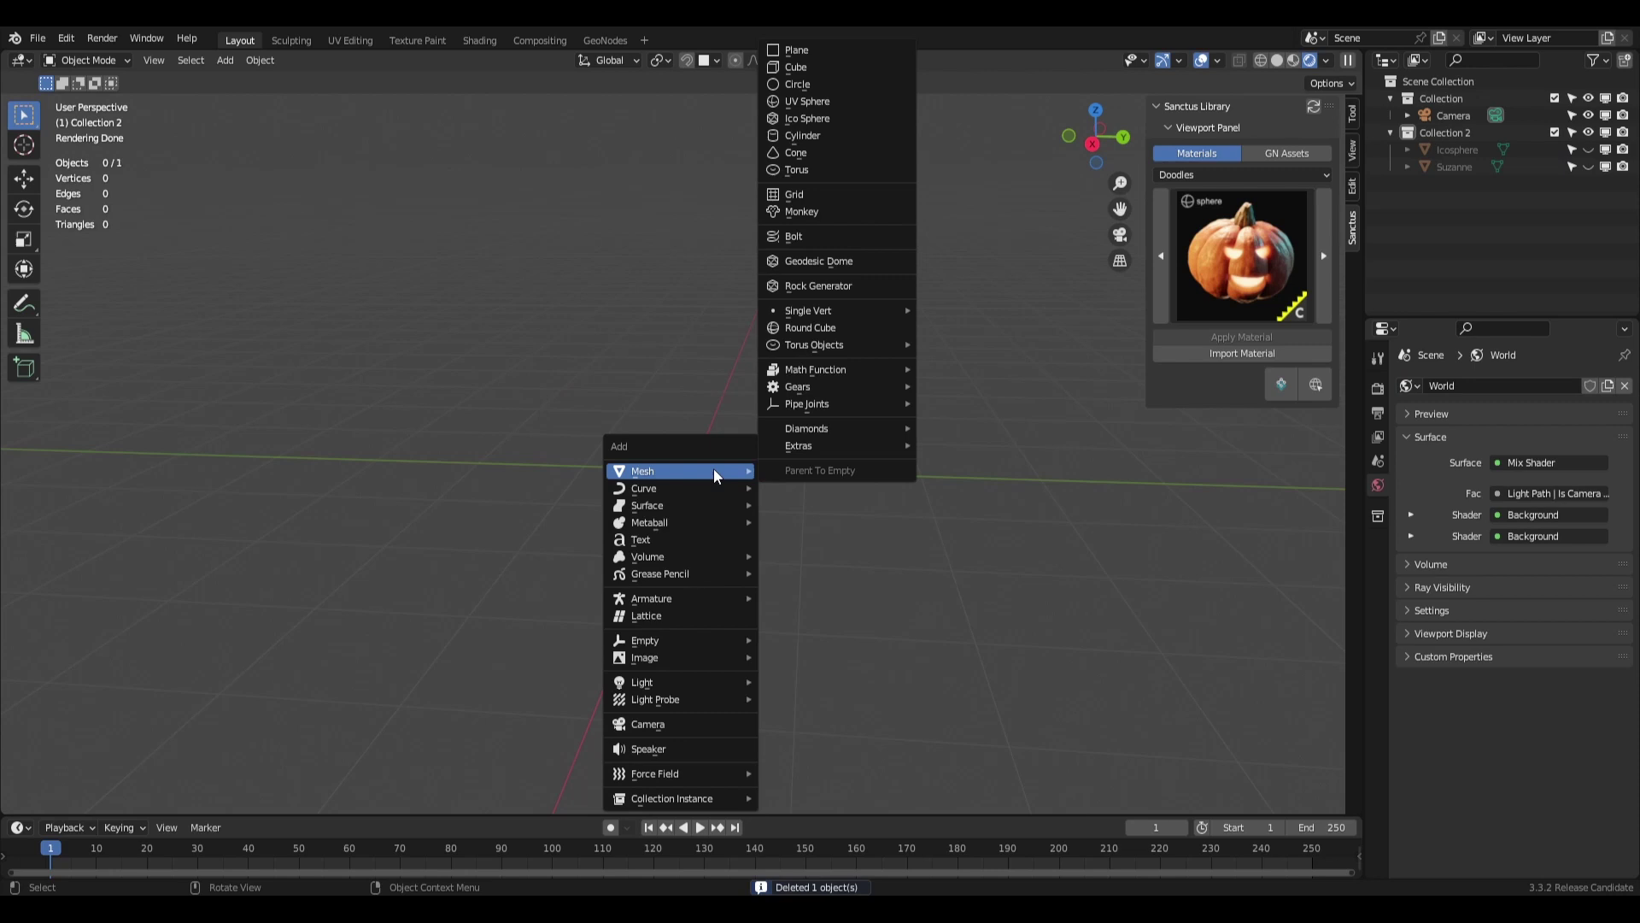
{"action": "left_click", "coordinate": [808, 70]}
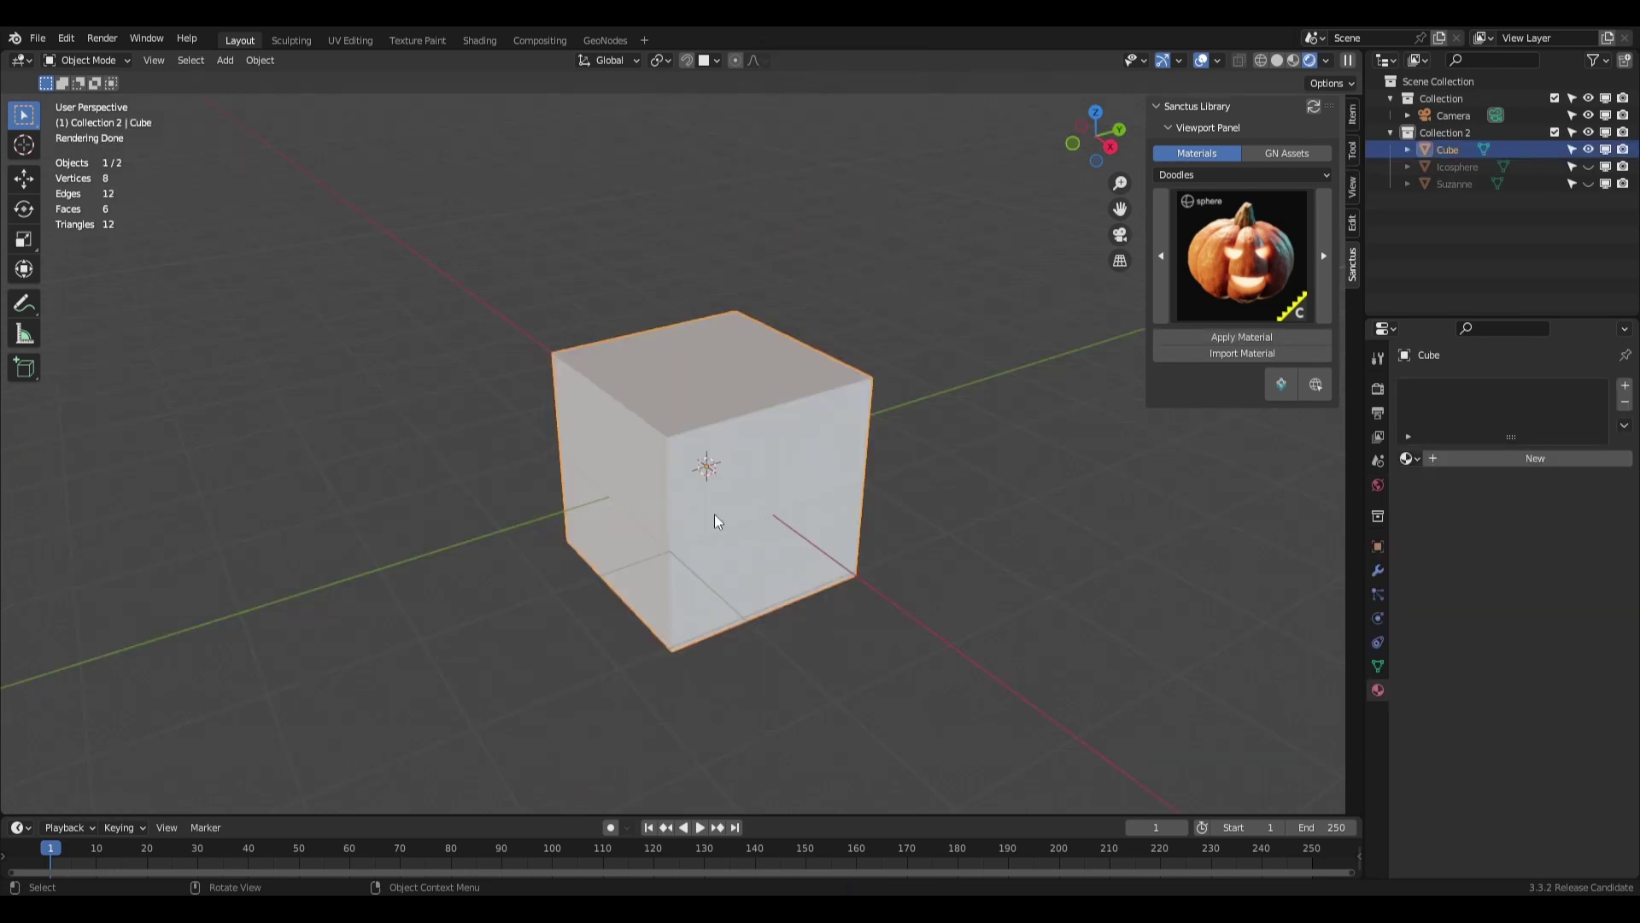
Apply the yellow smart_metal_v2_01 material from the Metals category to the cube and inspect its worn edges.
{"action": "left_click", "coordinate": [1207, 175]}
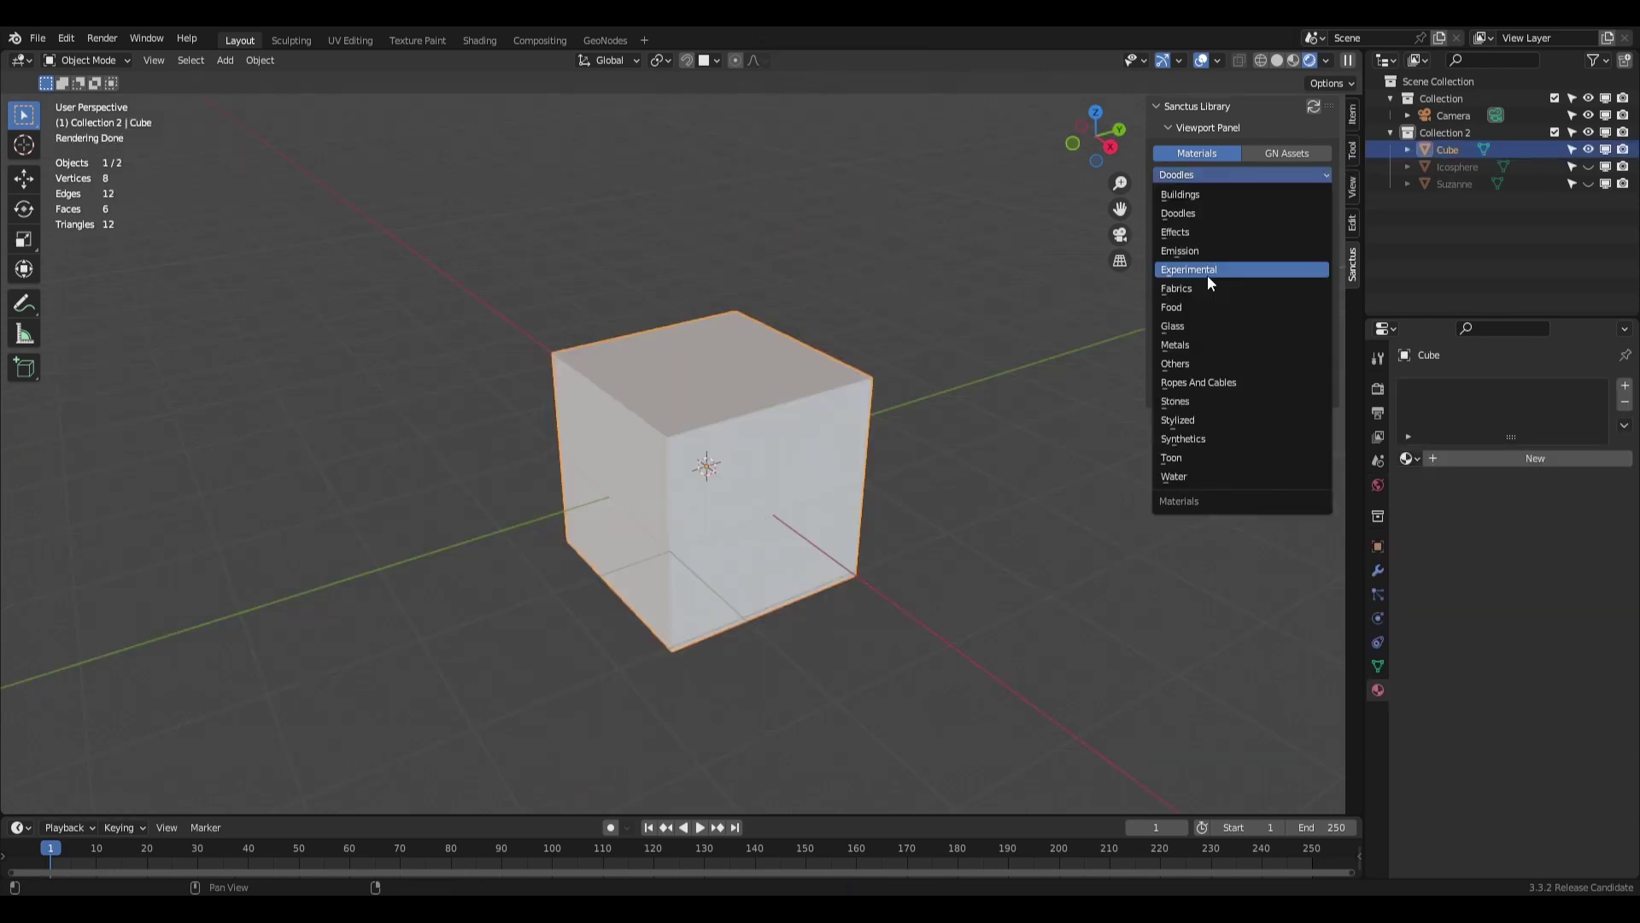
{"action": "left_click", "coordinate": [1203, 345]}
{"action": "left_click", "coordinate": [1246, 257]}
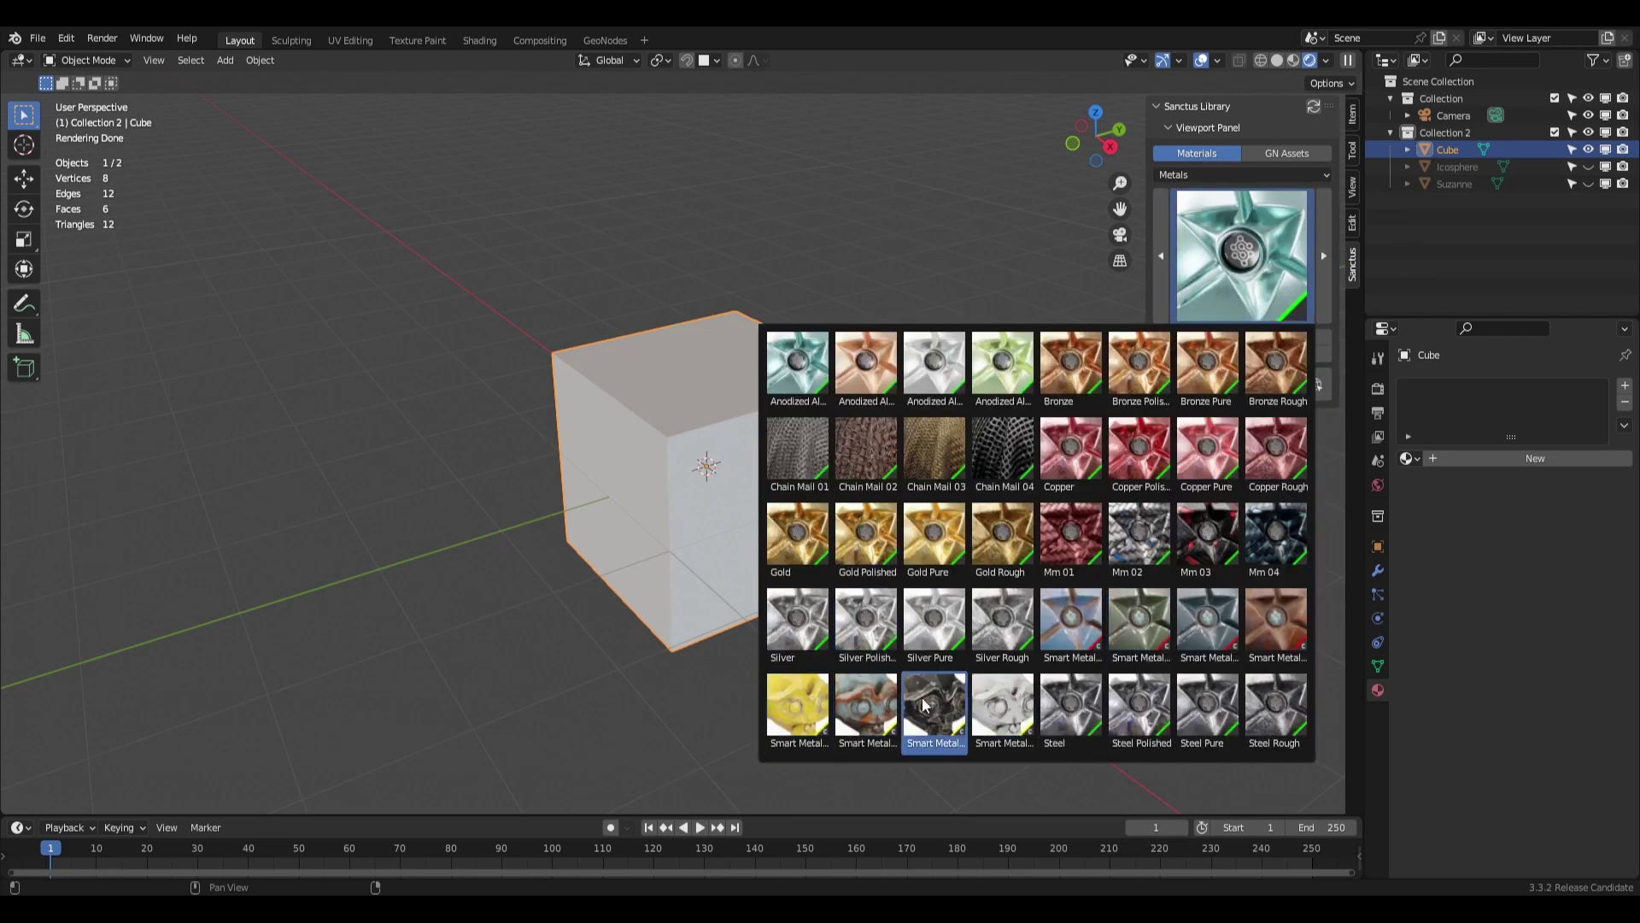
{"action": "left_click", "coordinate": [800, 704]}
{"action": "left_click", "coordinate": [1228, 338]}
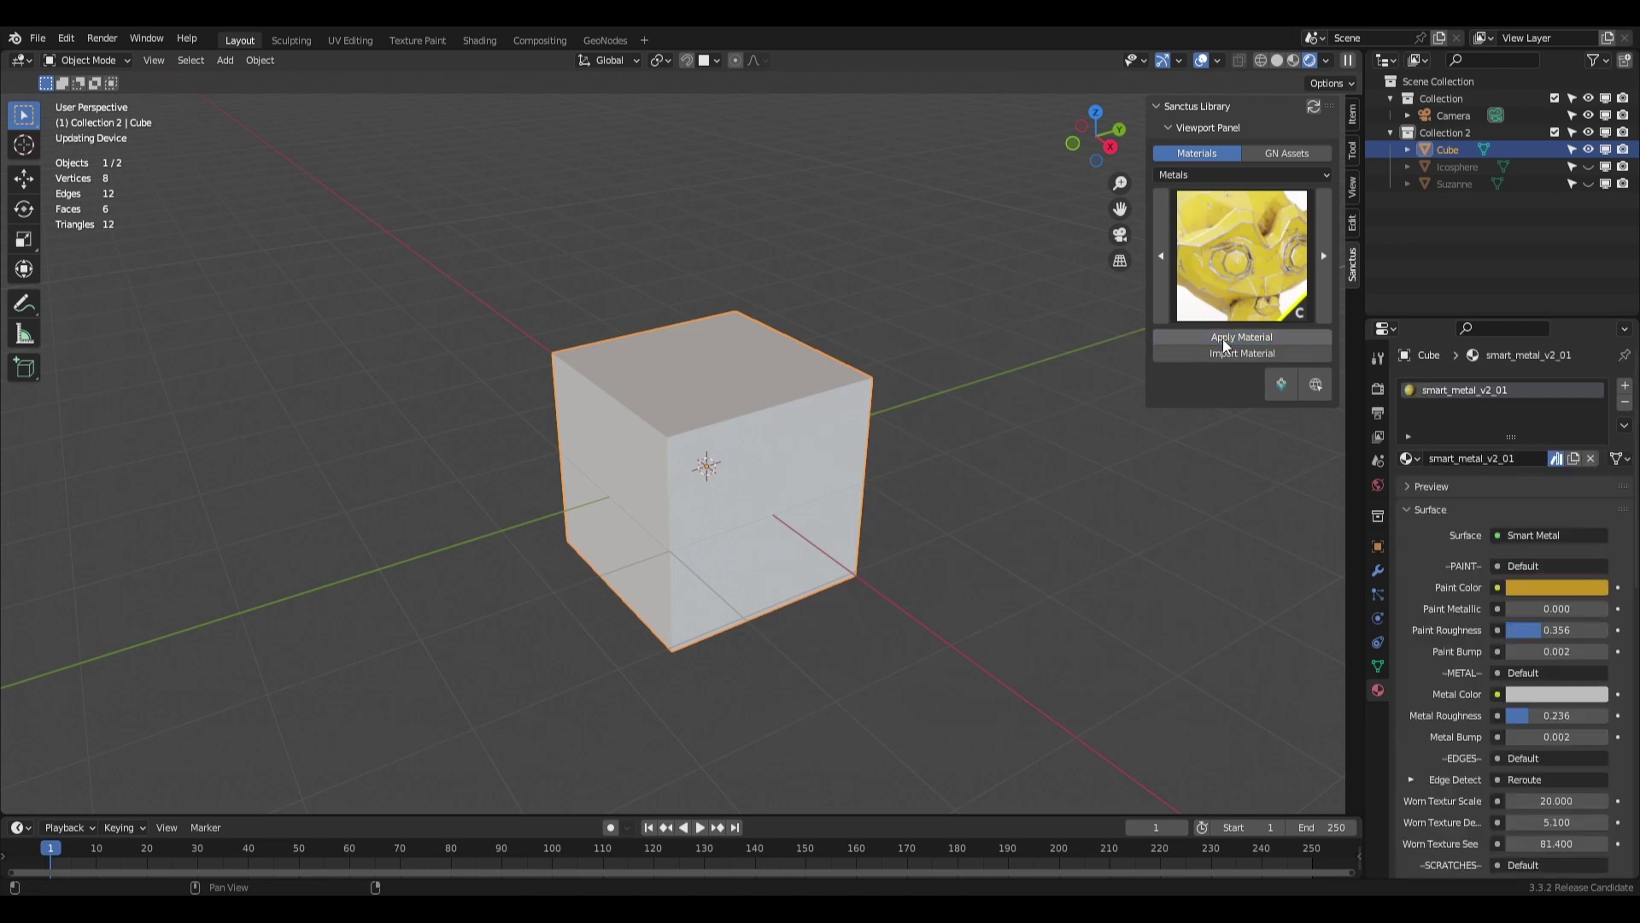
{"action": "middle_click_drag", "start_coordinate": [991, 543], "coordinate": [924, 556]}
{"action": "scroll", "coordinate": [925, 556], "scroll_direction": "up", "scroll_amount": 3}
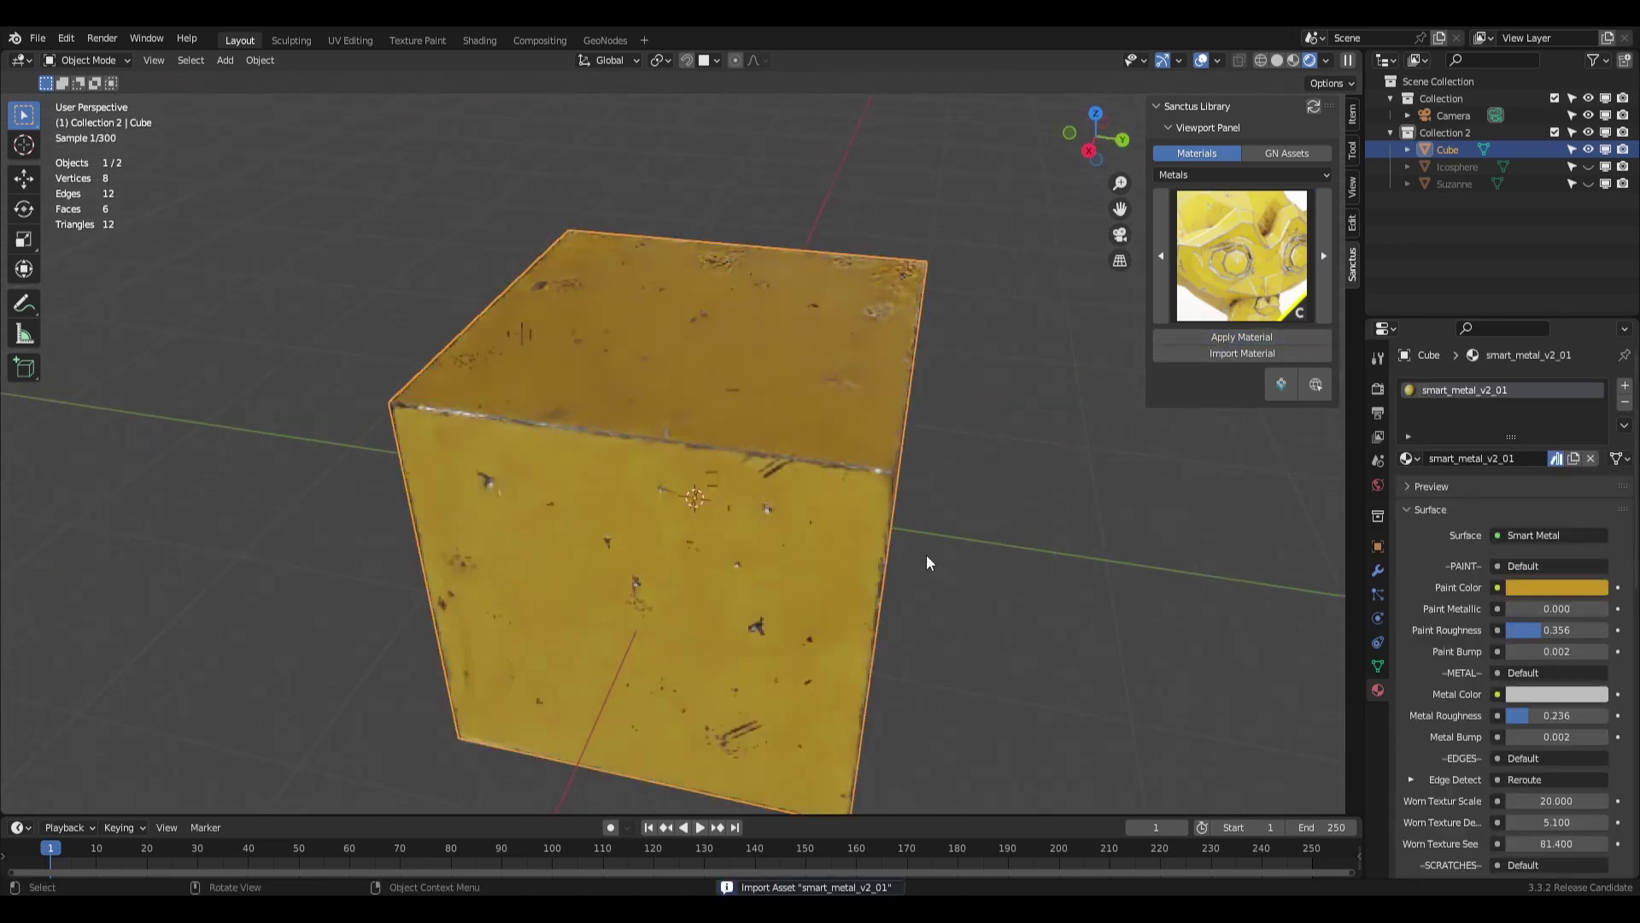
{"action": "middle_click_drag", "start_coordinate": [823, 546], "coordinate": [736, 521]}
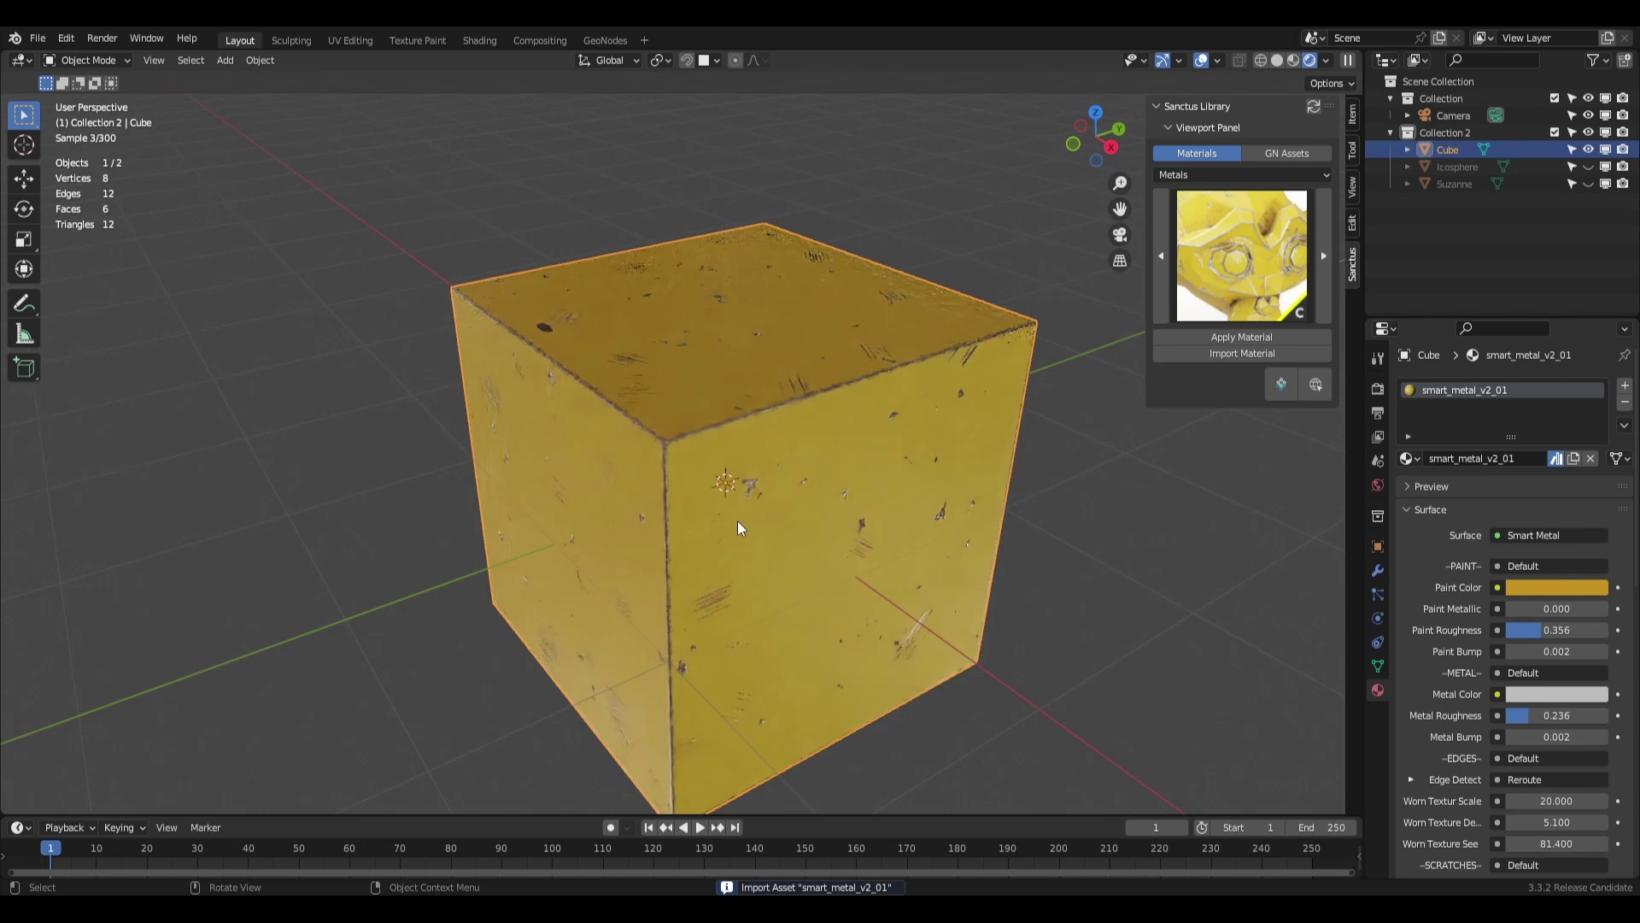
{"action": "scroll", "coordinate": [733, 512], "scroll_direction": "up", "scroll_amount": 2}
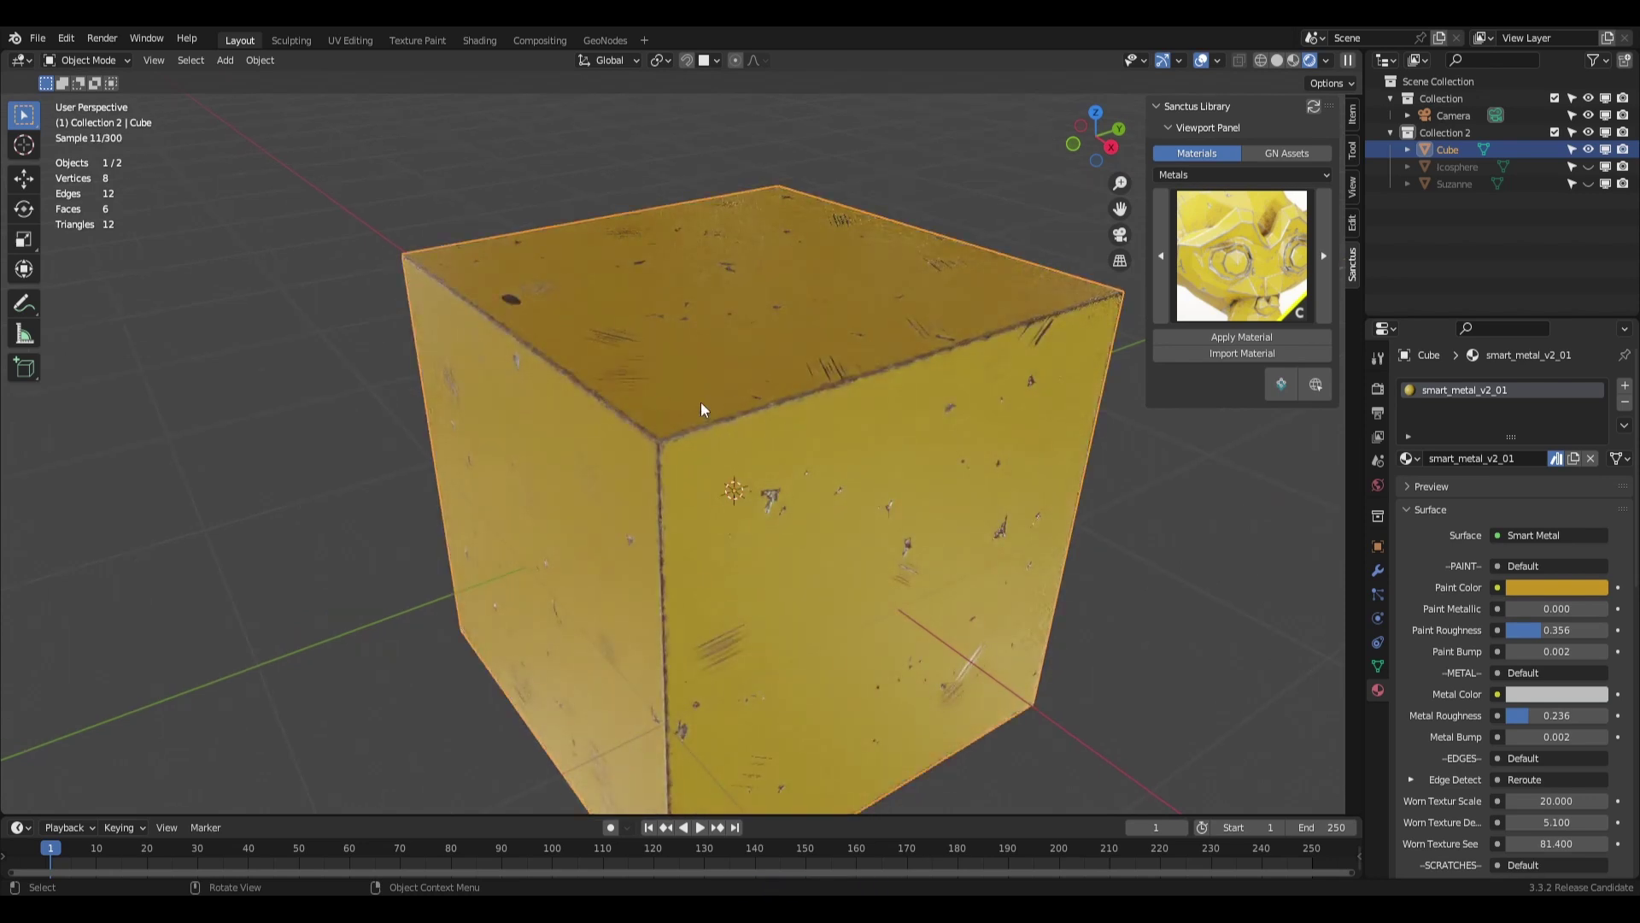
{"action": "middle_click_drag", "start_coordinate": [703, 408], "coordinate": [786, 479]}
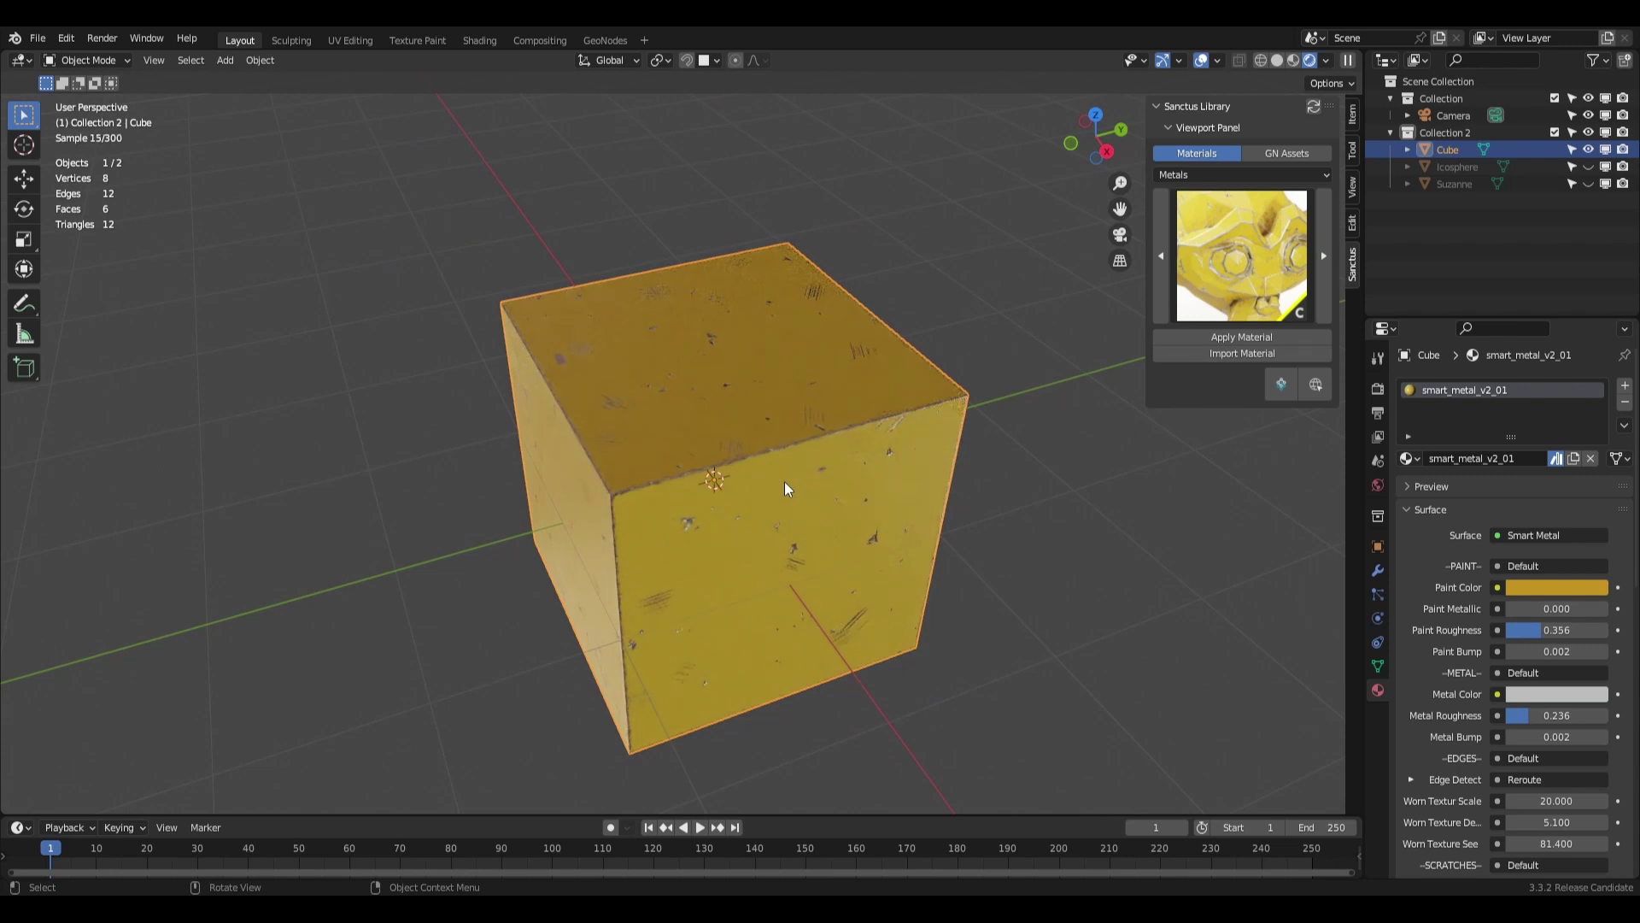
{"action": "middle_click_drag", "start_coordinate": [829, 527], "coordinate": [762, 481]}
Cut a wide band around the middle of the cube and sink it inward about 0.17 m.
{"action": "key", "text": "Tab"}
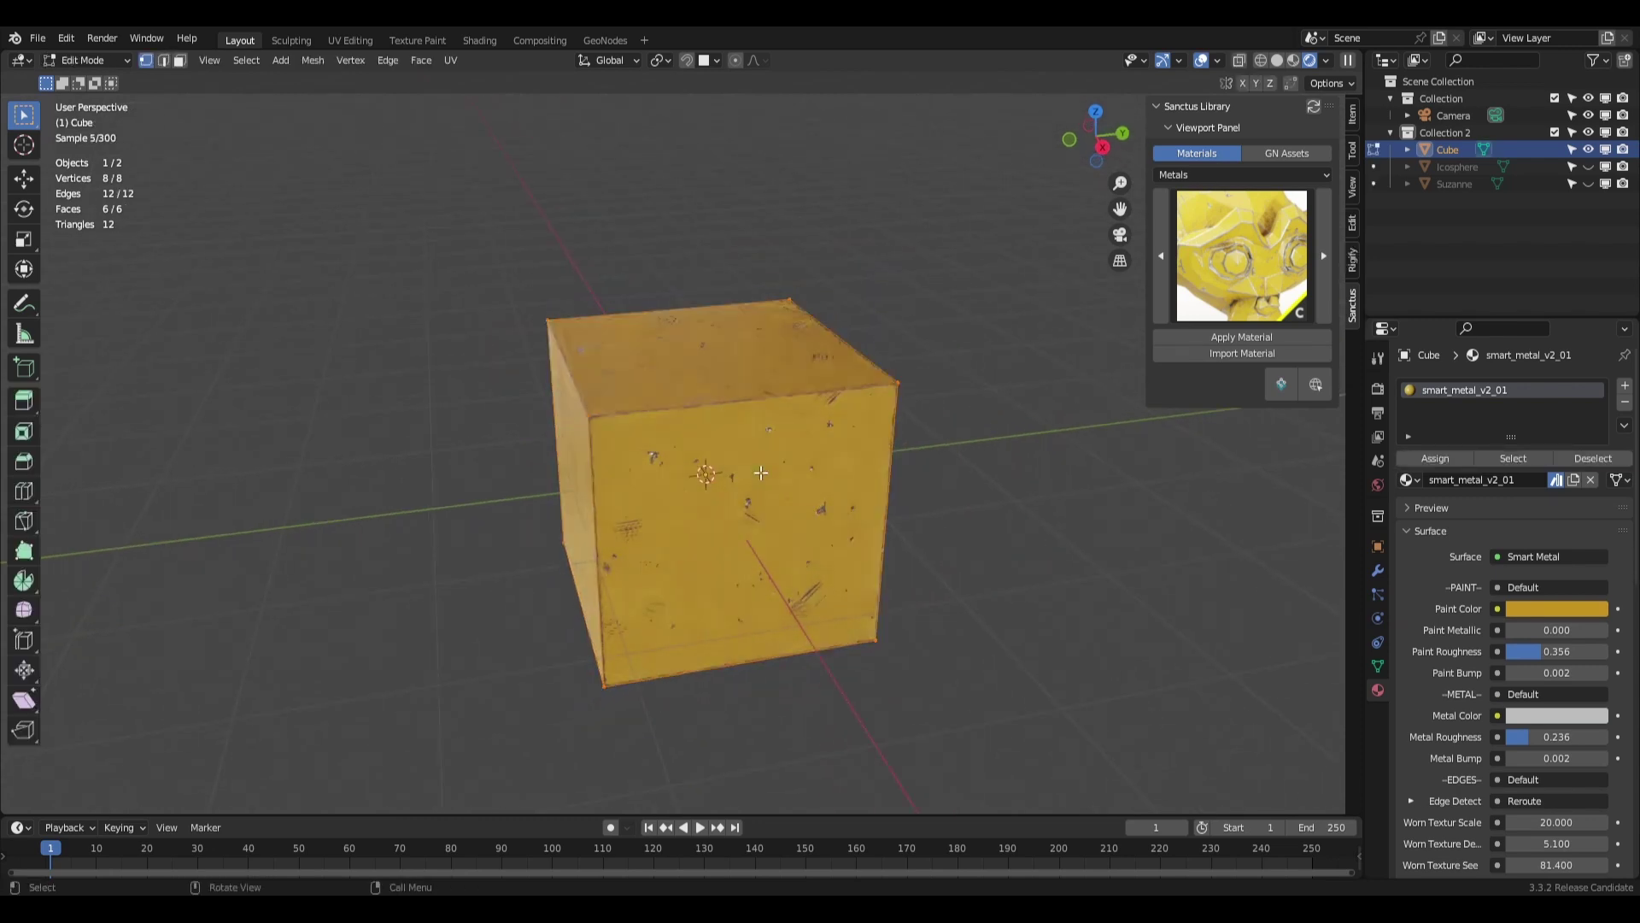
{"action": "key", "text": "ctrl+r"}
{"action": "left_click", "coordinate": [708, 412]}
{"action": "key", "text": "ctrl+b"}
{"action": "left_click", "coordinate": [846, 468]}
{"action": "key", "text": "e"}
{"action": "key", "text": "alt+s"}
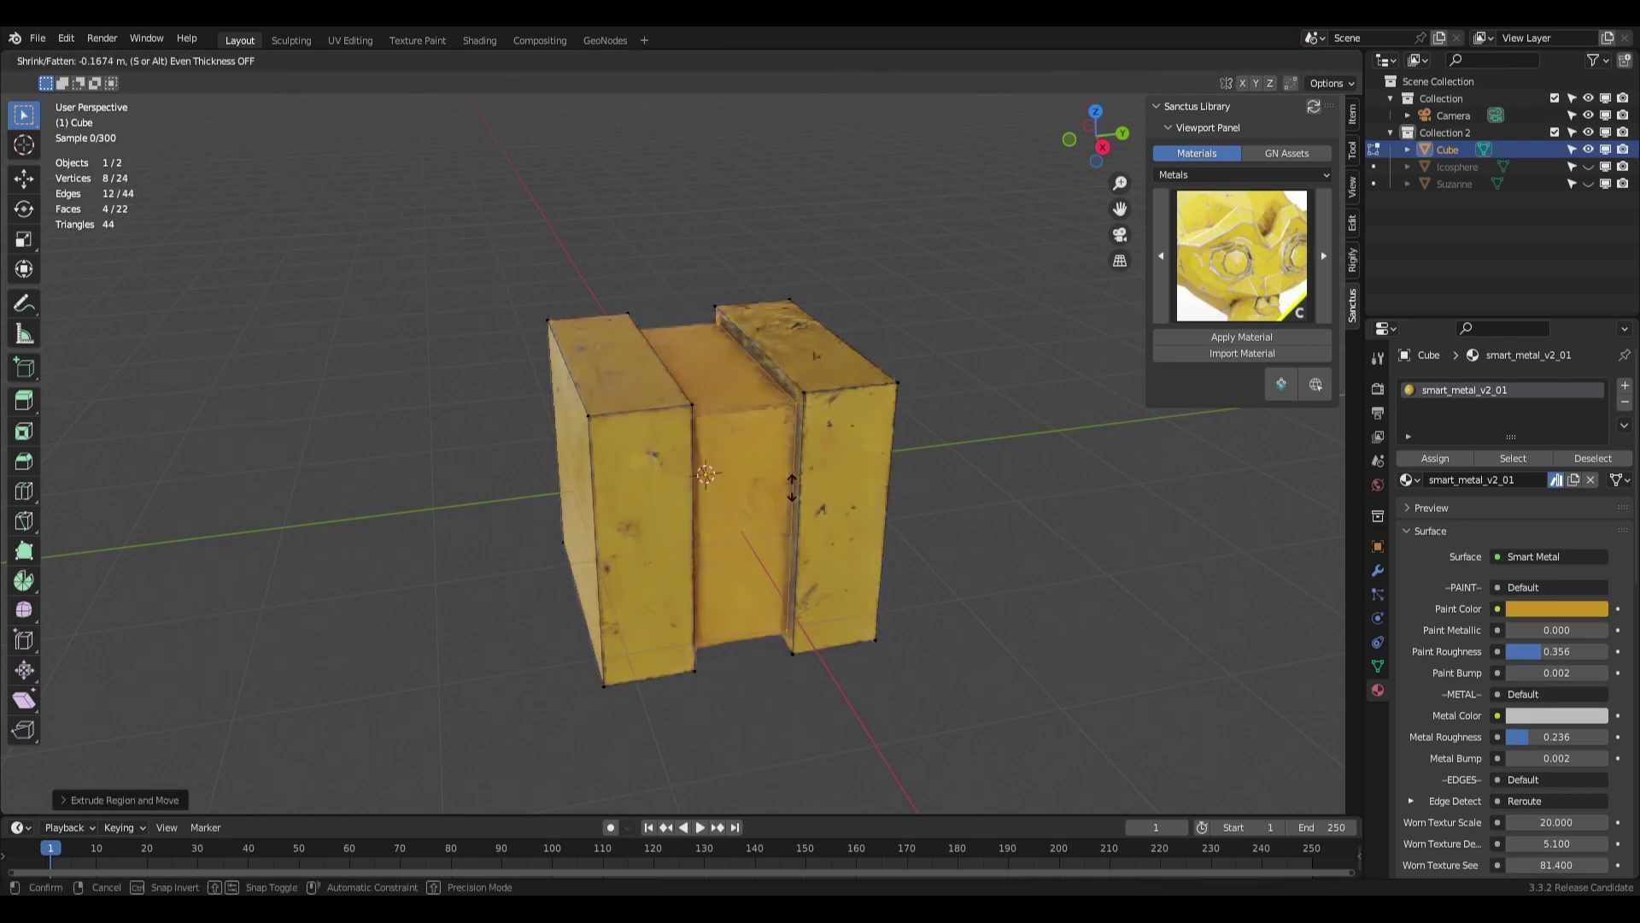
{"action": "left_click", "coordinate": [791, 481]}
Cut a second, narrower groove around the block beside the central band.
{"action": "middle_click_drag", "start_coordinate": [1029, 557], "coordinate": [989, 565]}
{"action": "scroll", "coordinate": [988, 566], "scroll_direction": "up", "scroll_amount": 2}
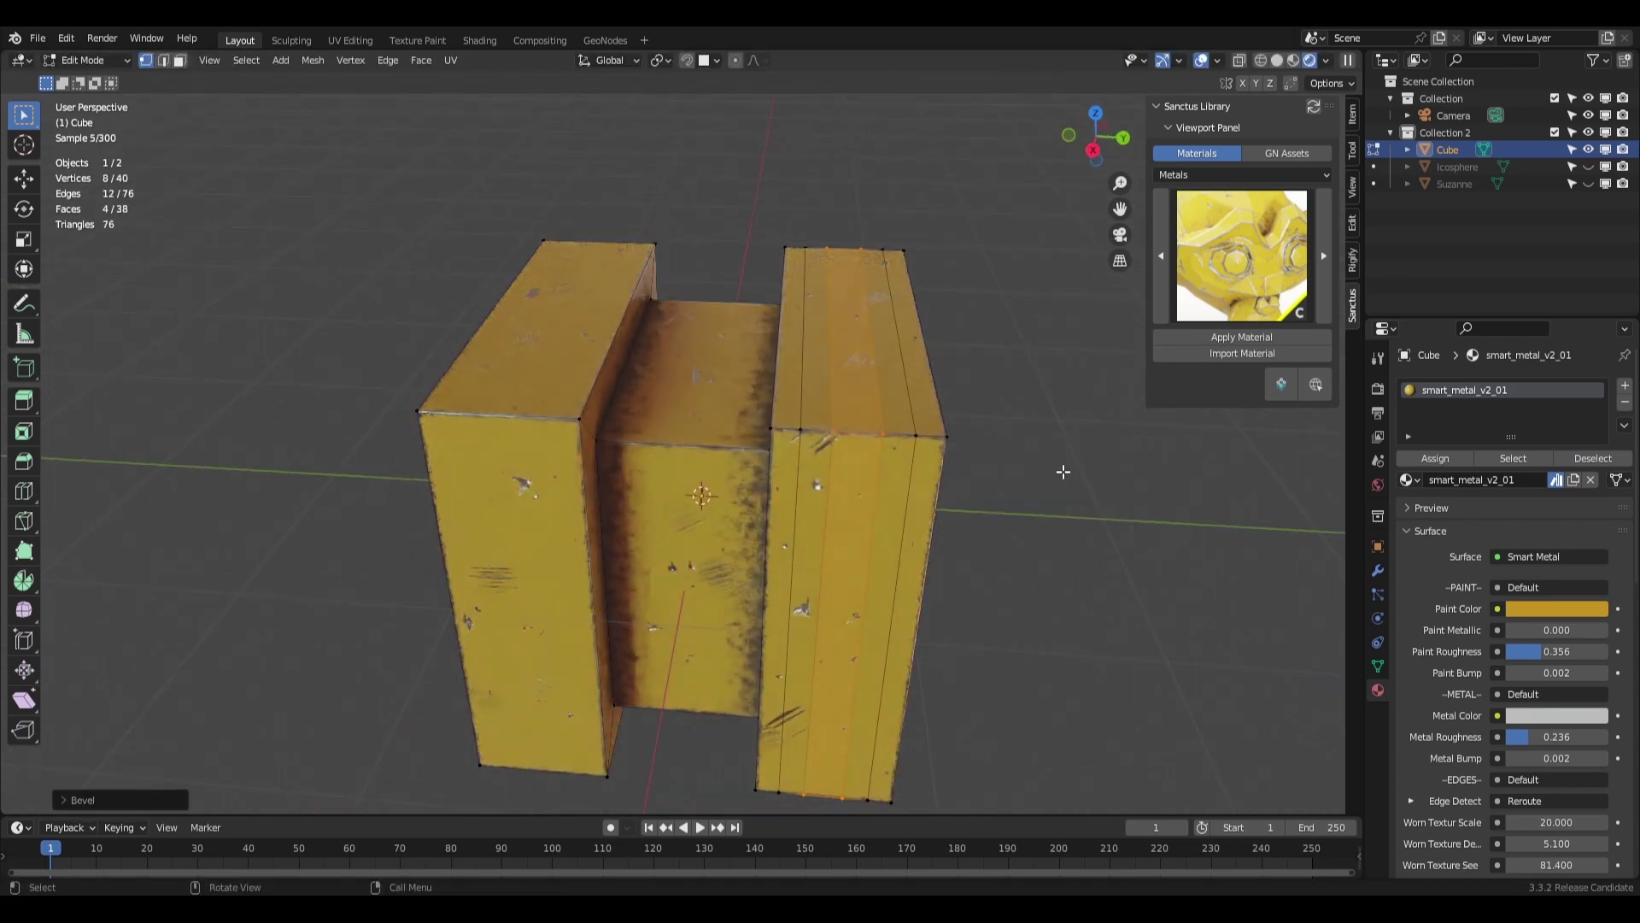
{"action": "key", "text": "alt+s"}
{"action": "left_click", "coordinate": [982, 462]}
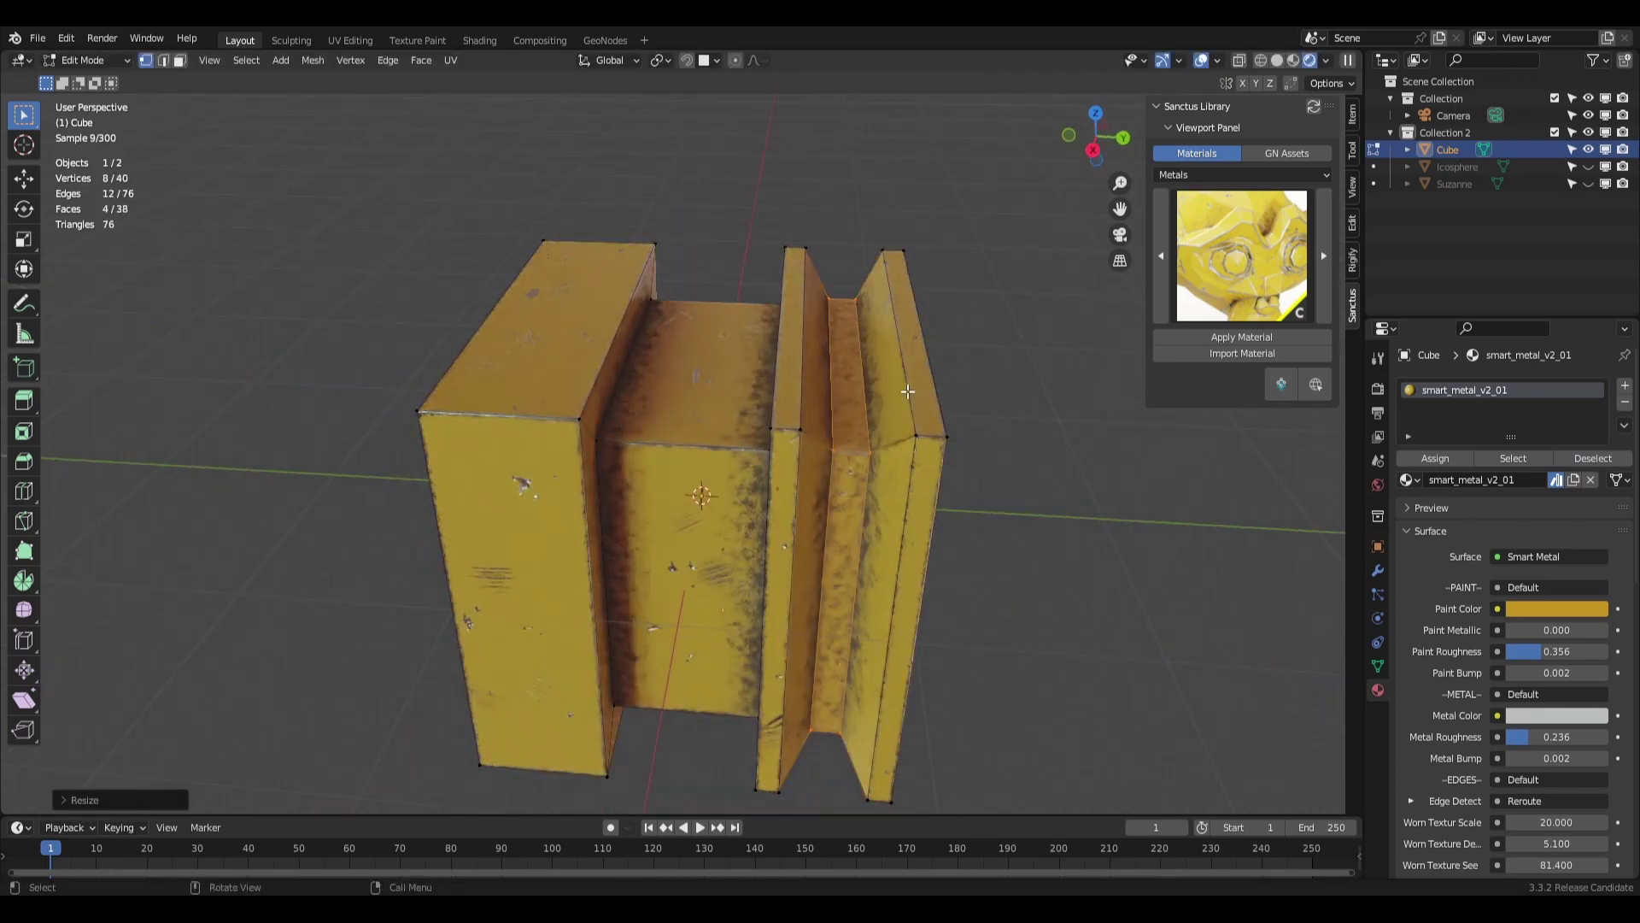
Bevel the corner edges of the thick end block with several segments to round them.
{"action": "left_click", "coordinate": [907, 392], "text": "alt+shift"}
{"action": "left_click", "coordinate": [801, 385], "text": "alt+shift"}
{"action": "key", "text": "alt+a"}
{"action": "middle_click_drag", "start_coordinate": [699, 491], "coordinate": [854, 488]}
{"action": "key", "text": "ctrl+b"}
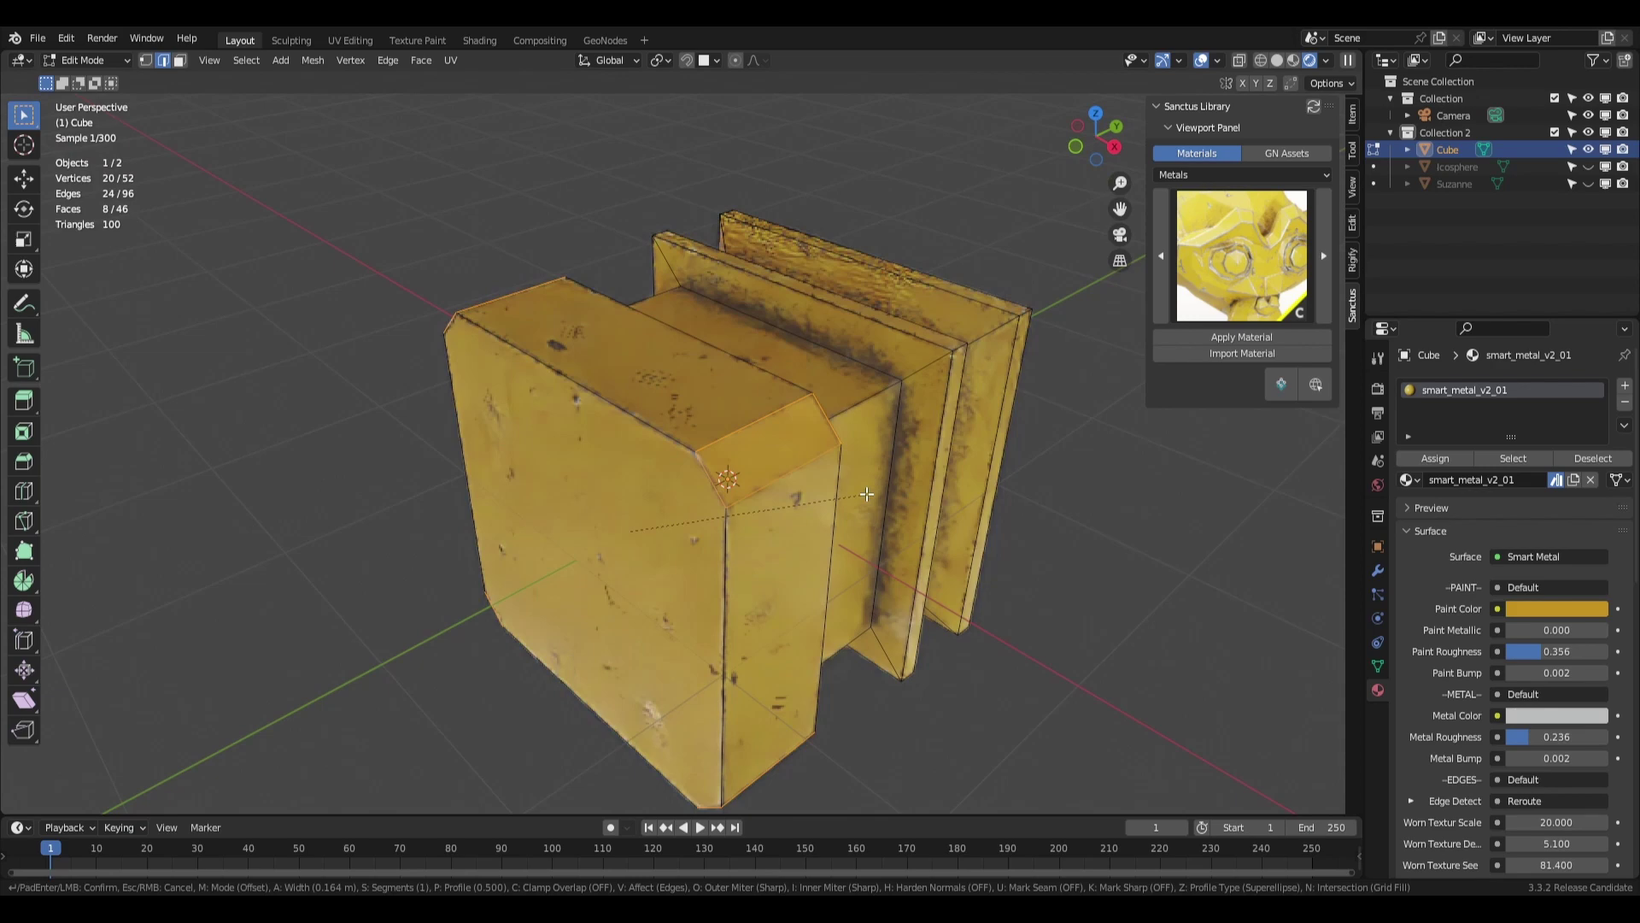
{"action": "scroll", "coordinate": [865, 500], "scroll_direction": "up", "scroll_amount": 3}
{"action": "left_click", "coordinate": [865, 500]}
{"action": "key", "text": "Tab"}
{"action": "key", "text": "ctrl+z"}
{"action": "key", "text": "ctrl+z"}
{"action": "key", "text": "ctrl+b"}
{"action": "scroll", "coordinate": [886, 509], "scroll_direction": "up", "scroll_amount": 7}
{"action": "left_click", "coordinate": [886, 509]}
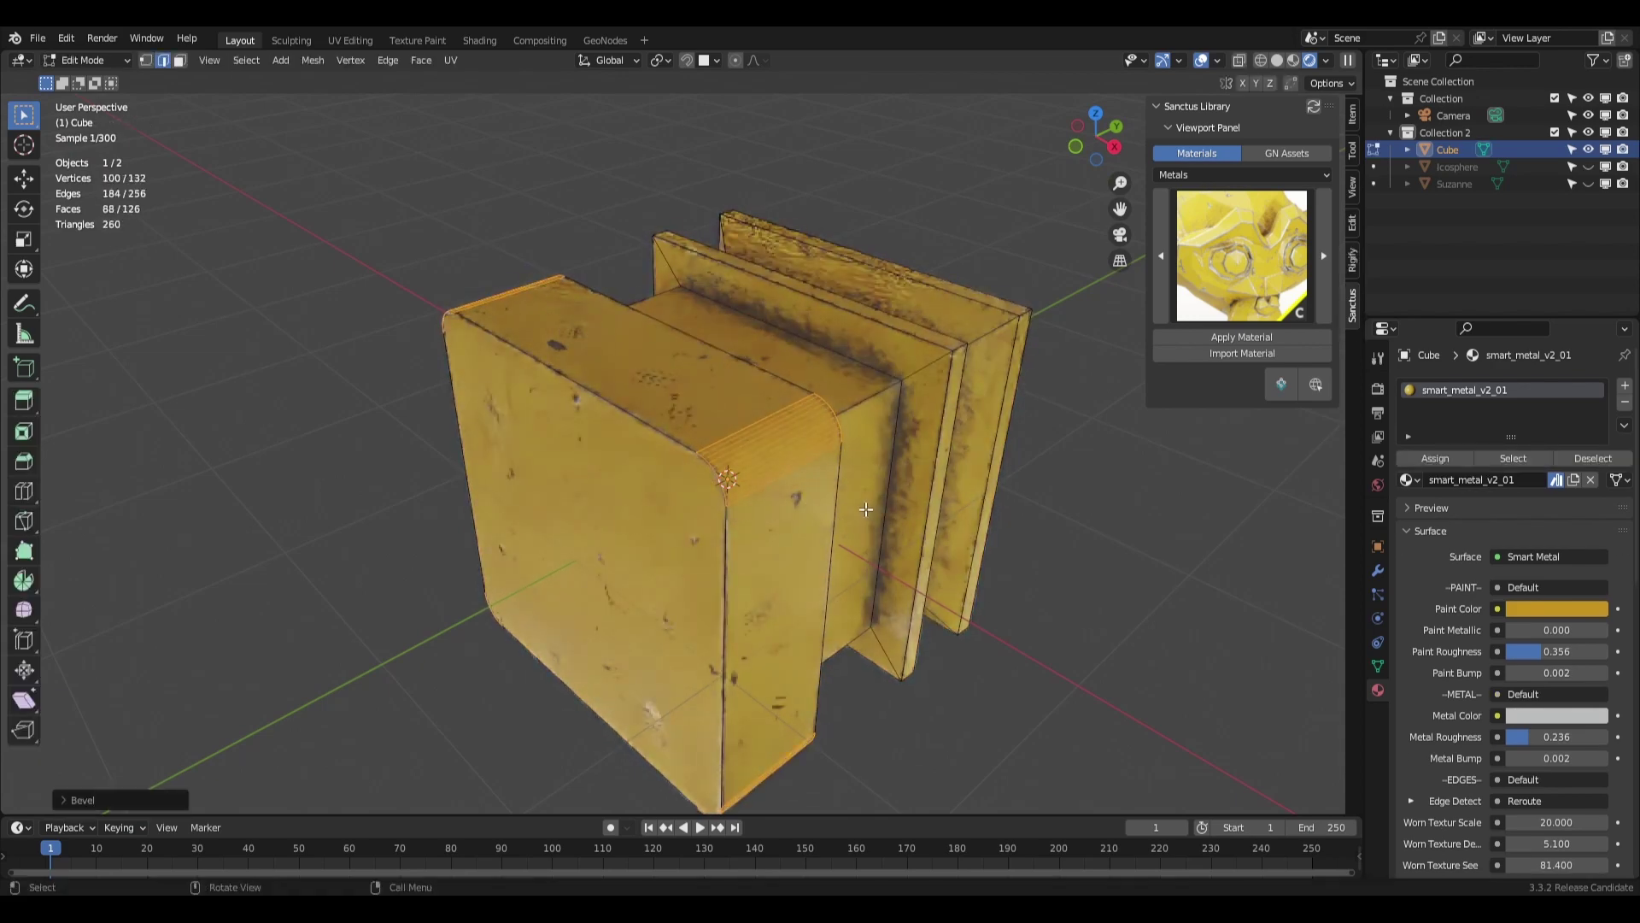
{"action": "key", "text": "Tab"}
Inset the large outer face of the rounded block and extrude it inward to form a recess.
{"action": "middle_click_drag", "start_coordinate": [1101, 555], "coordinate": [928, 580]}
{"action": "scroll", "coordinate": [755, 509], "scroll_direction": "down", "scroll_amount": 4}
{"action": "middle_click_drag", "start_coordinate": [755, 509], "coordinate": [735, 480]}
{"action": "key", "text": "Tab"}
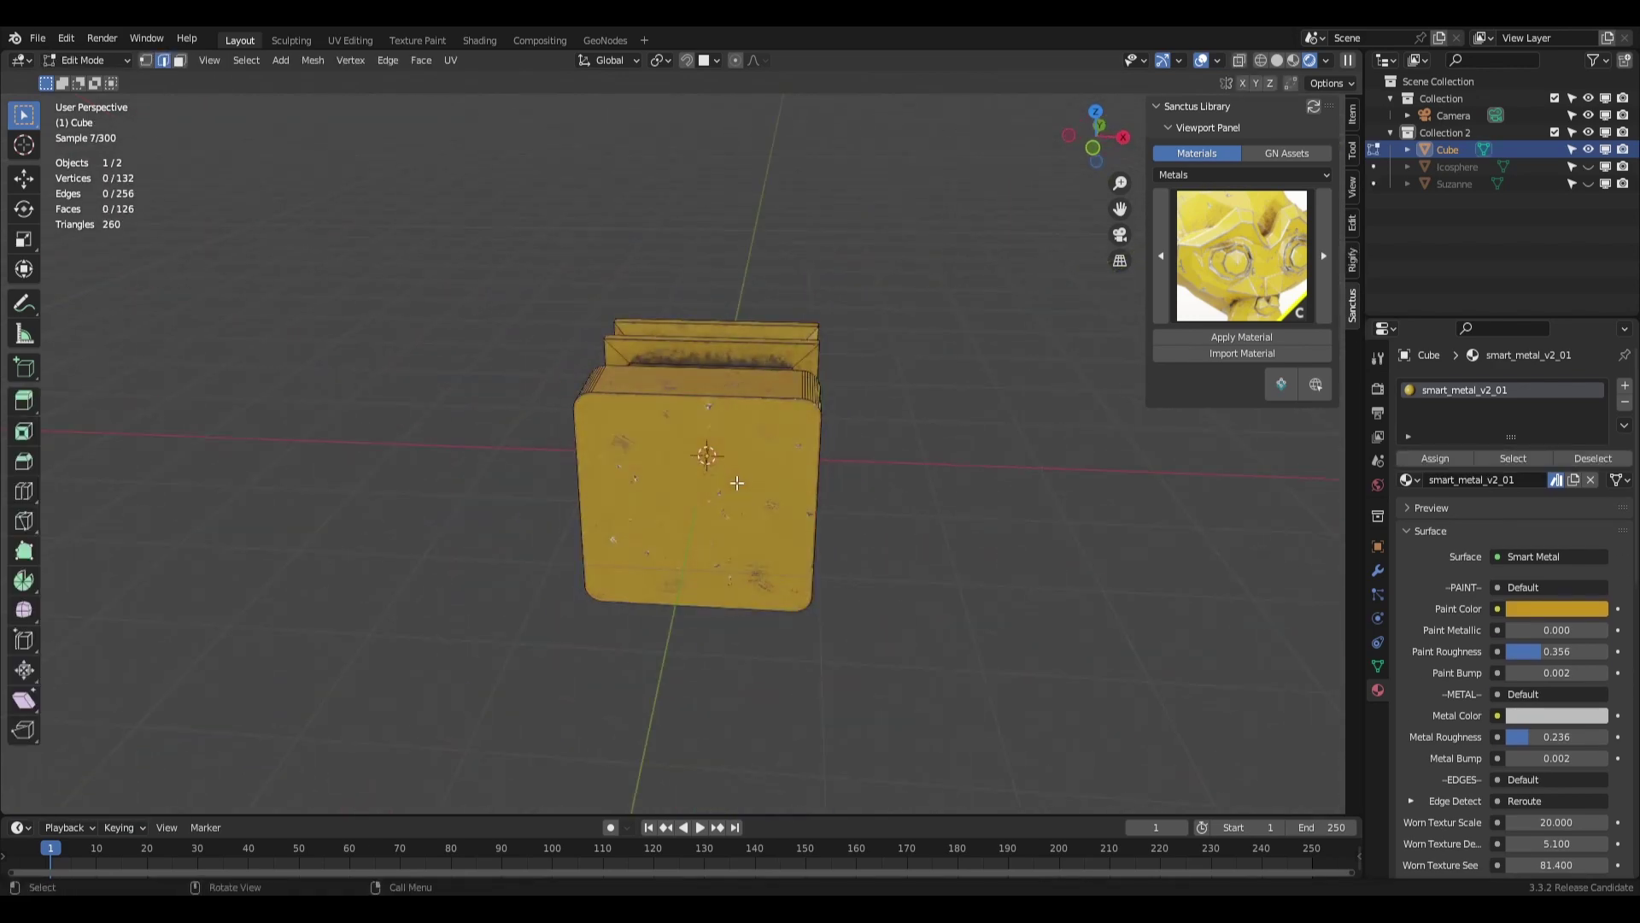
{"action": "left_click", "coordinate": [735, 480]}
{"action": "key", "text": "i"}
{"action": "key", "text": "e"}
{"action": "key", "text": "Tab"}
Replace the object's material with the rusty smart_metal_v2_02 from the Metals category.
{"action": "left_click", "coordinate": [1258, 257]}
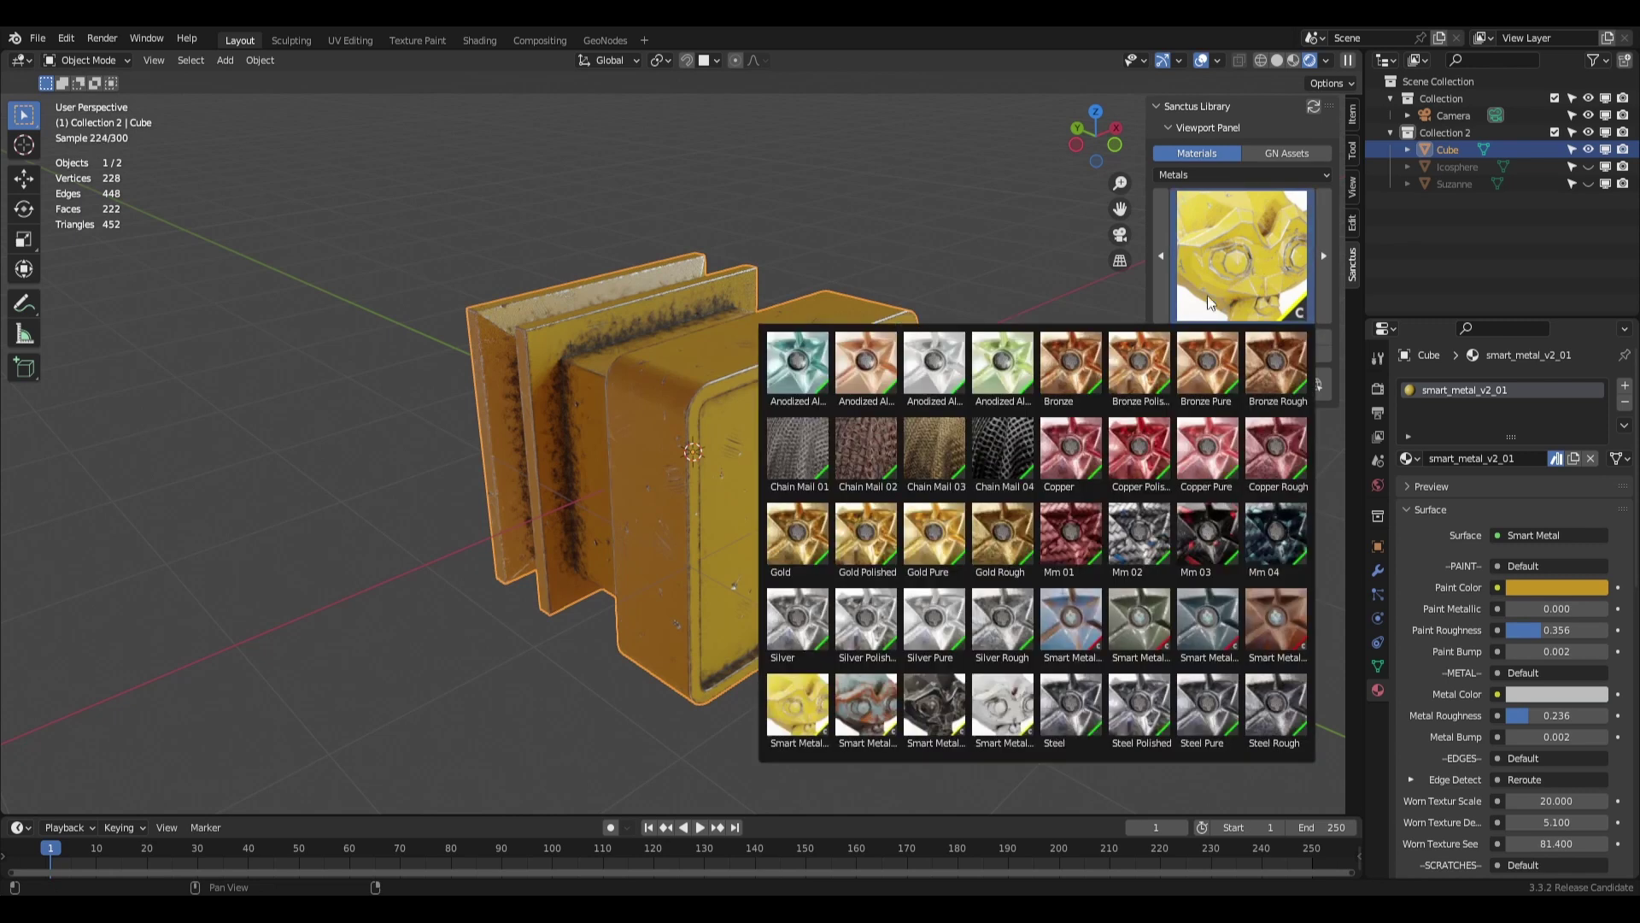
{"action": "left_click", "coordinate": [908, 616]}
{"action": "left_click", "coordinate": [1219, 352]}
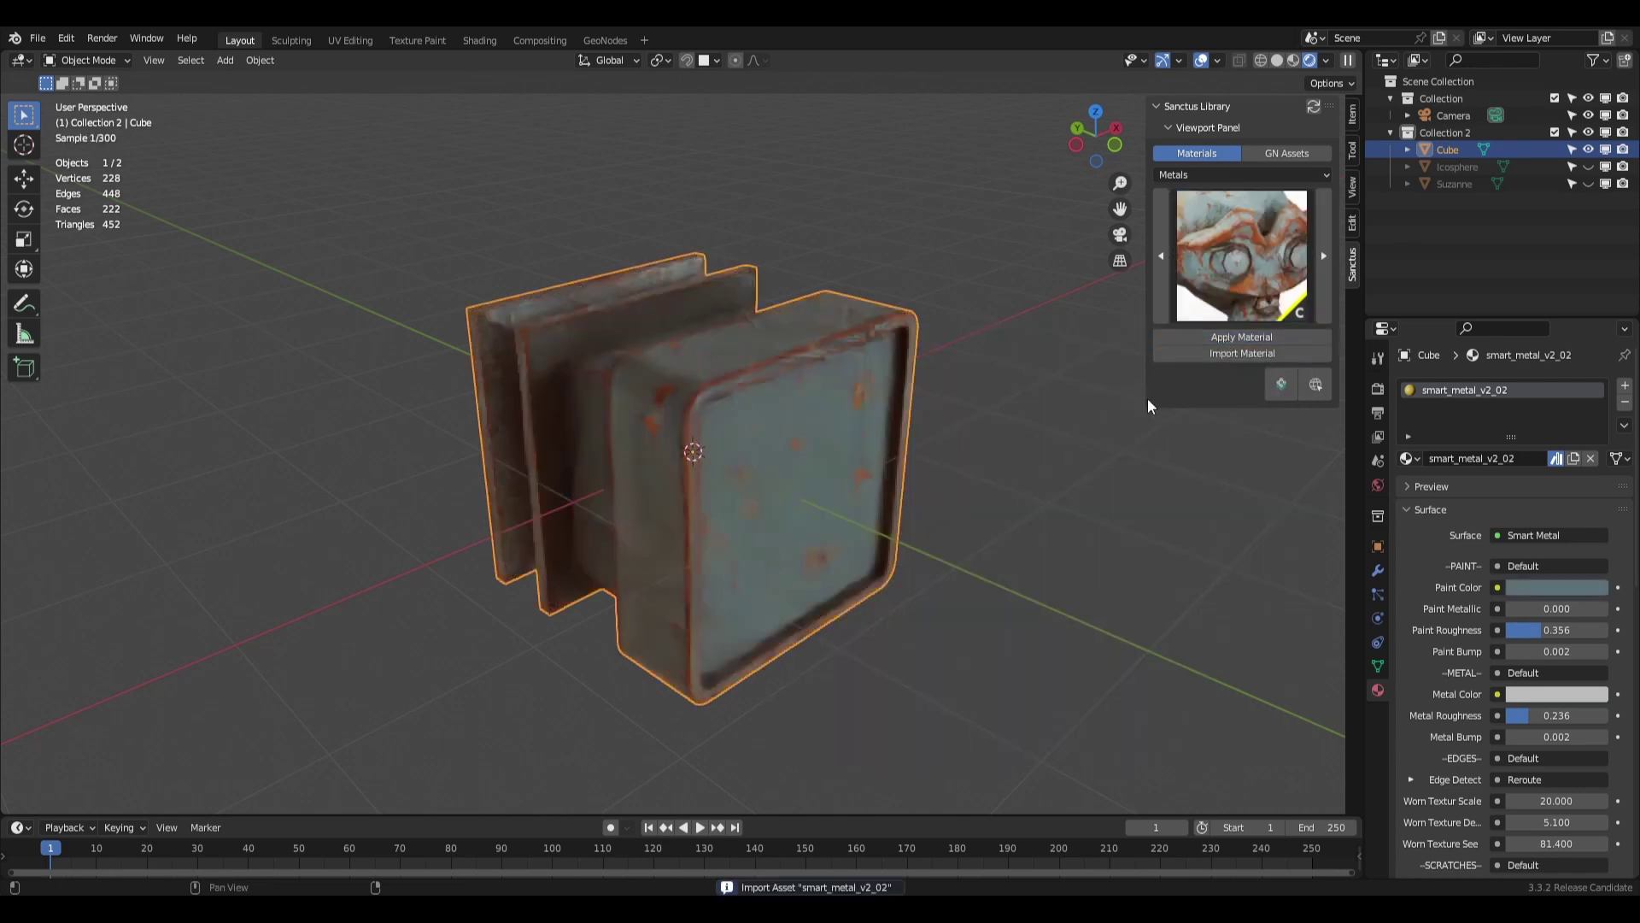
Replace the block's material with the black worn smart_metal_v2_03 from the Metals category.
{"action": "left_click", "coordinate": [1257, 258]}
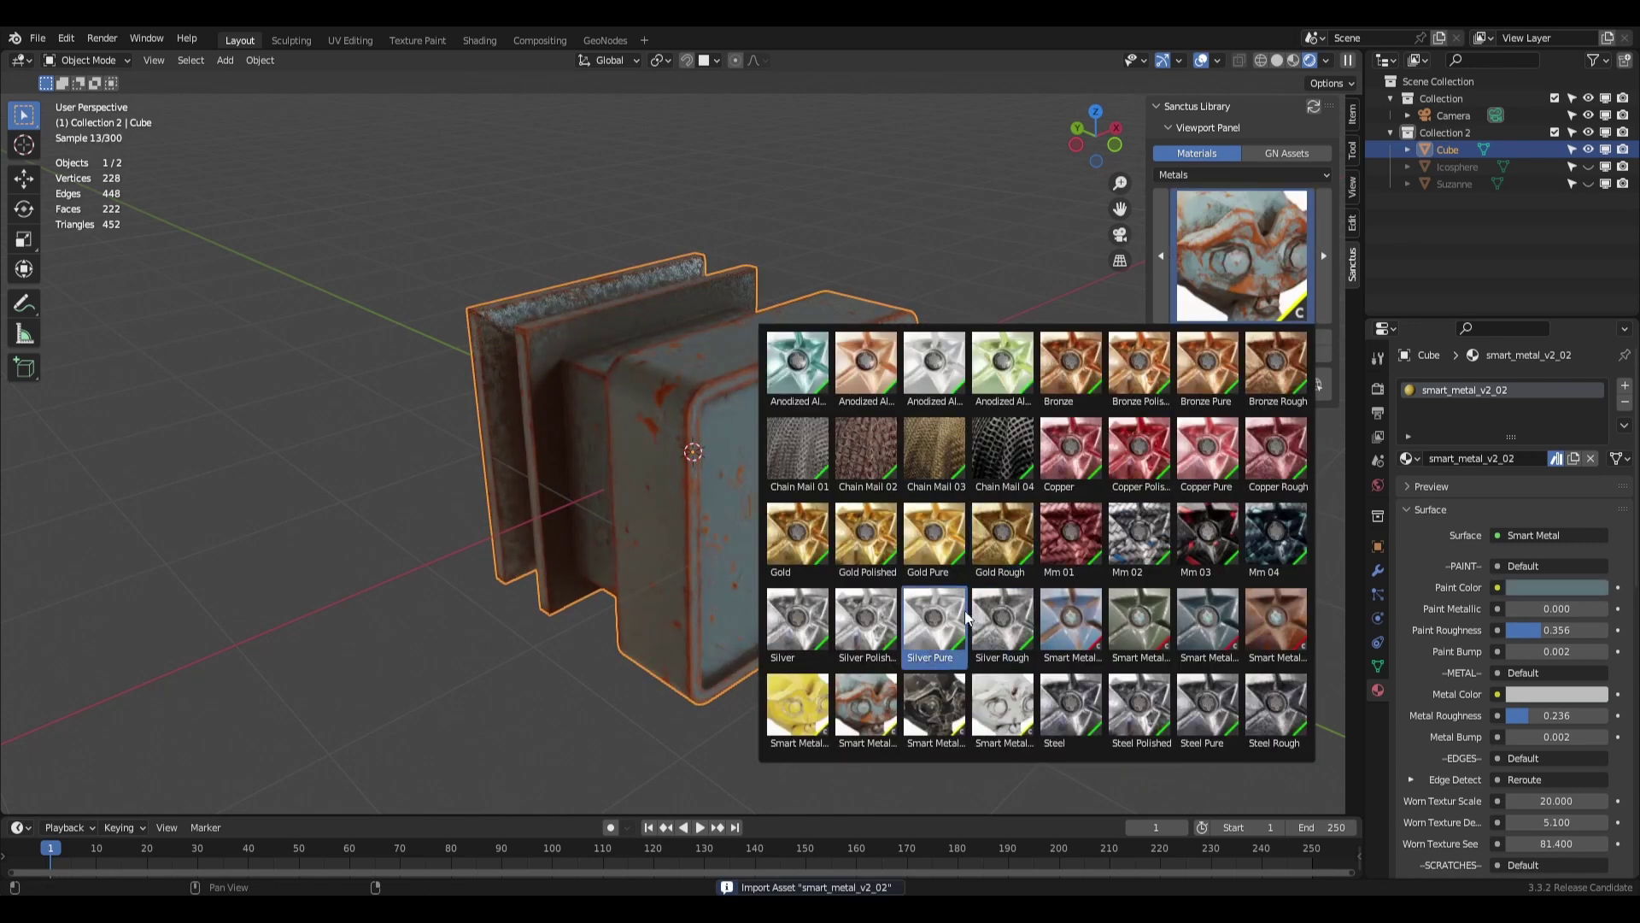
{"action": "left_click", "coordinate": [938, 688]}
{"action": "left_click", "coordinate": [1223, 336]}
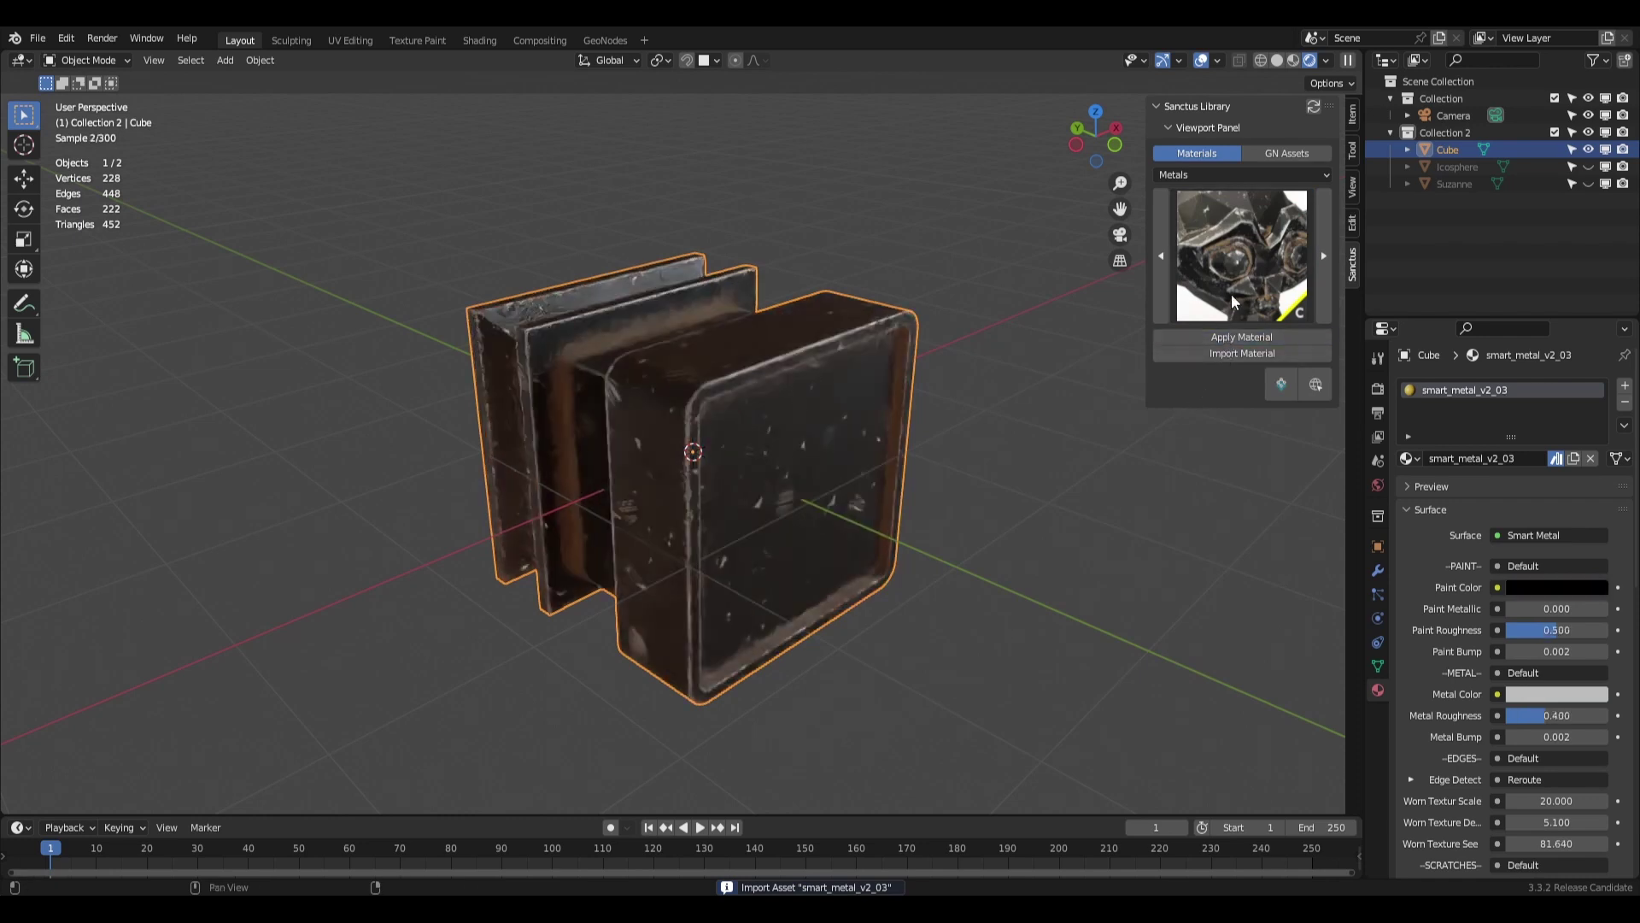
Replace the block's material with the white worn Smart Metal and look through its paint, scratches, dirt, rust and dents settings.
{"action": "left_click", "coordinate": [1242, 265]}
{"action": "left_click", "coordinate": [1042, 653]}
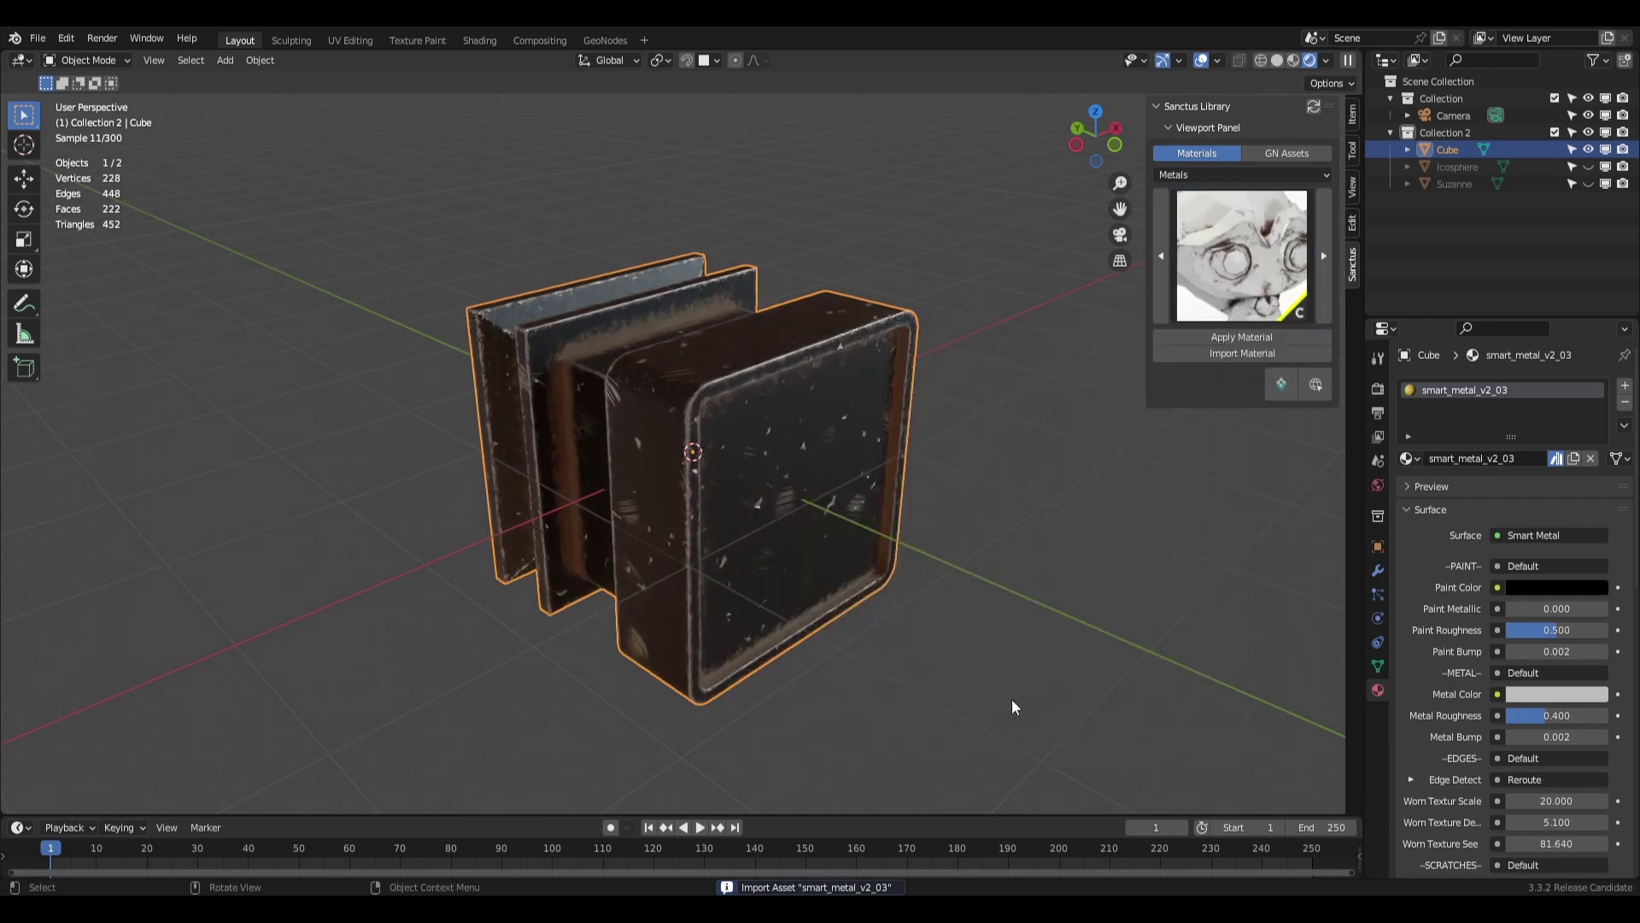
{"action": "left_click", "coordinate": [1244, 336]}
{"action": "scroll", "coordinate": [1500, 581], "scroll_direction": "down", "scroll_amount": 5}
{"action": "scroll", "coordinate": [1500, 589], "scroll_direction": "down", "scroll_amount": 7}
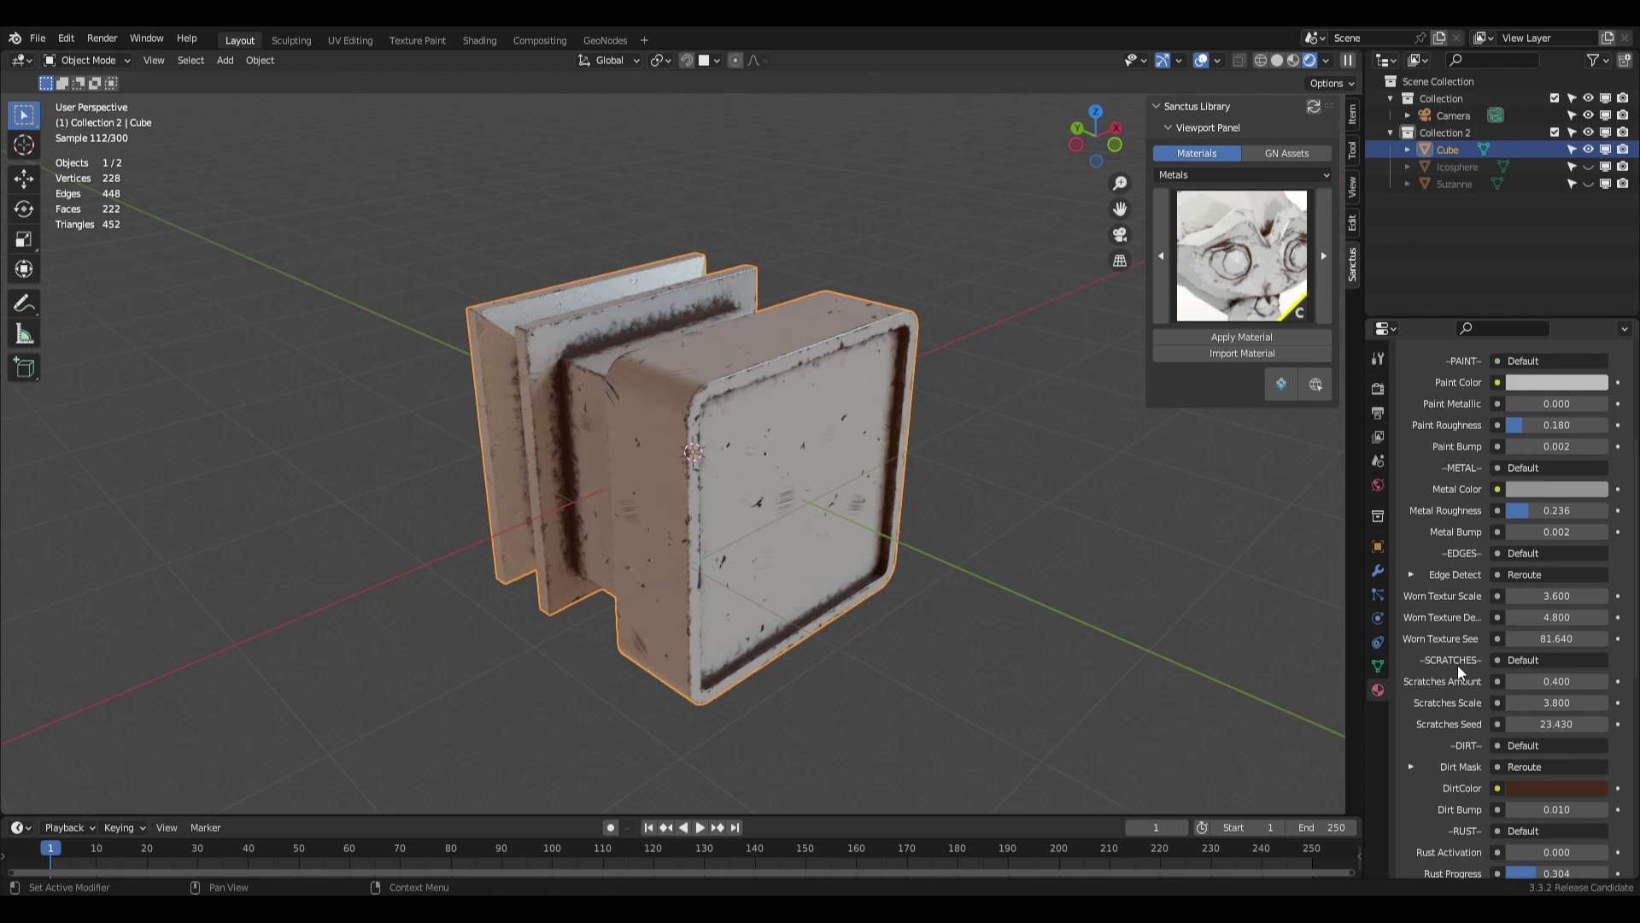
{"action": "scroll", "coordinate": [1489, 686], "scroll_direction": "down", "scroll_amount": 6}
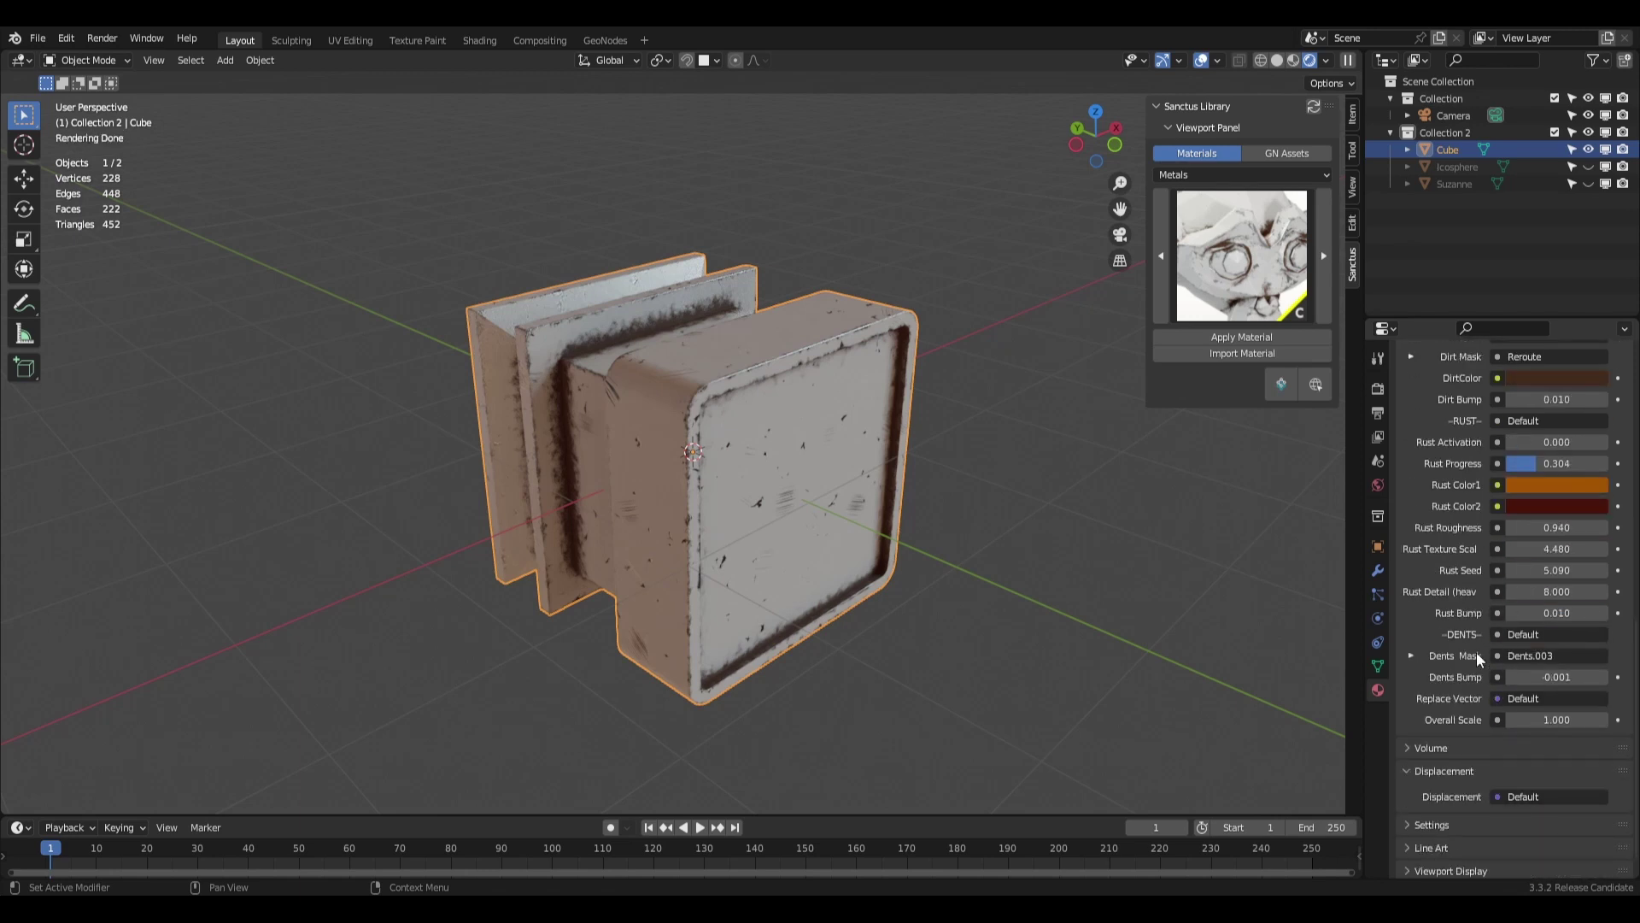
Apply the Dirt 01 material from the Experimental category to the new plane and view the displaced ground.
{"action": "middle_click_drag", "start_coordinate": [989, 541], "coordinate": [797, 501]}
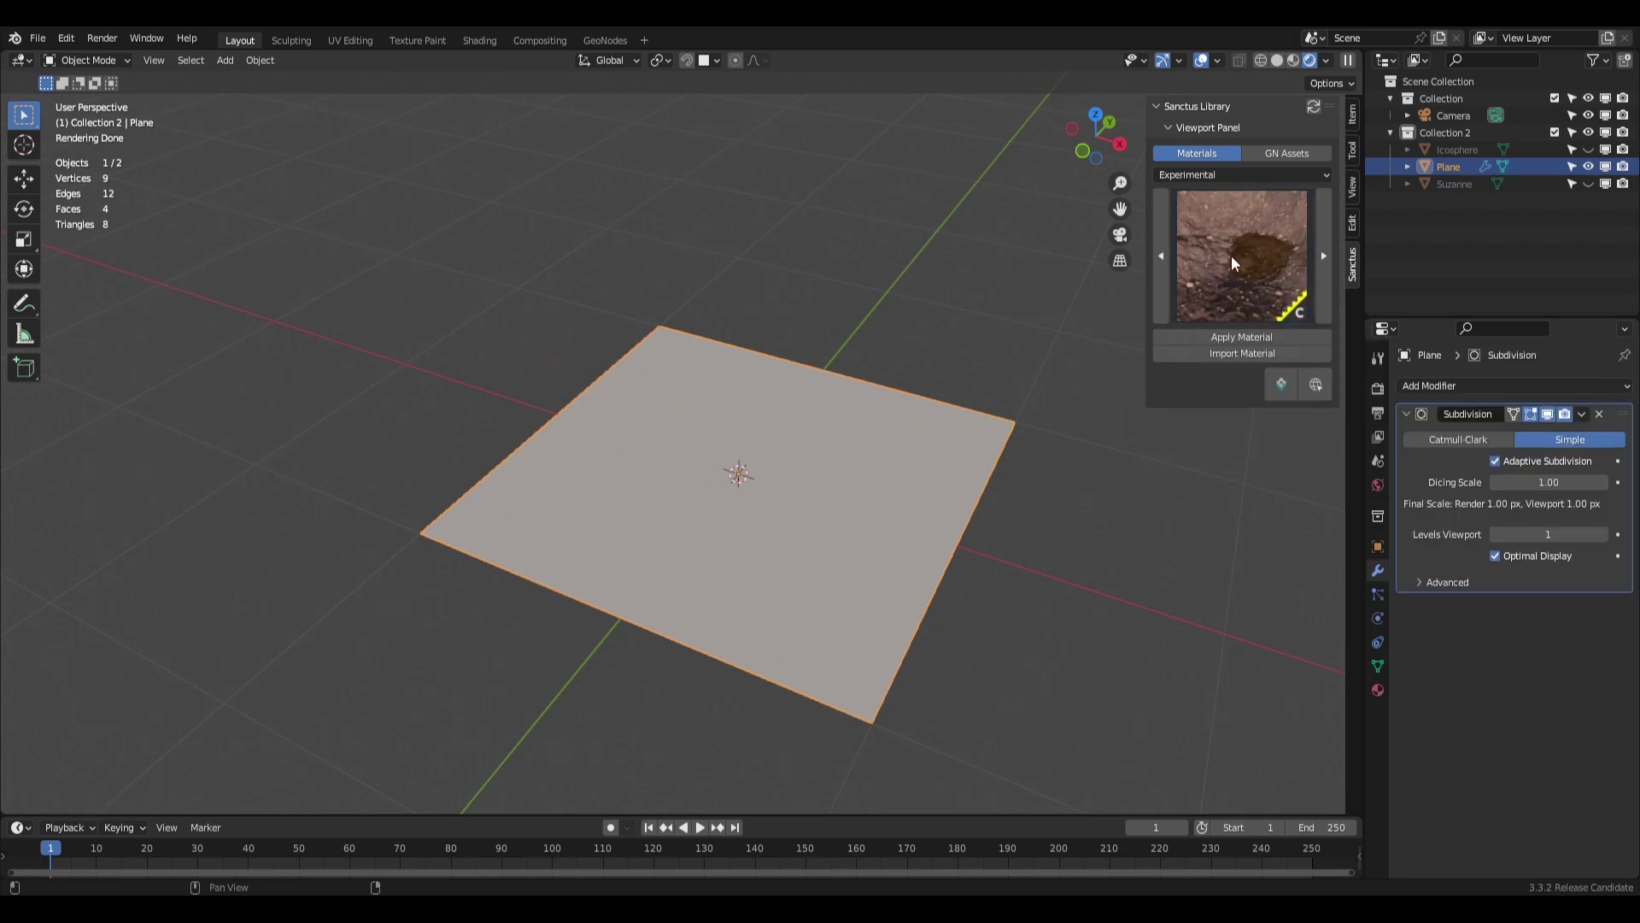
{"action": "left_click", "coordinate": [1218, 338]}
{"action": "middle_click_drag", "start_coordinate": [1161, 540], "coordinate": [846, 511]}
{"action": "scroll", "coordinate": [806, 504], "scroll_direction": "up", "scroll_amount": 3}
Replace the plane's material with Lava 01 from the Experimental category and inspect the displaced surface up close.
{"action": "left_click", "coordinate": [1247, 263]}
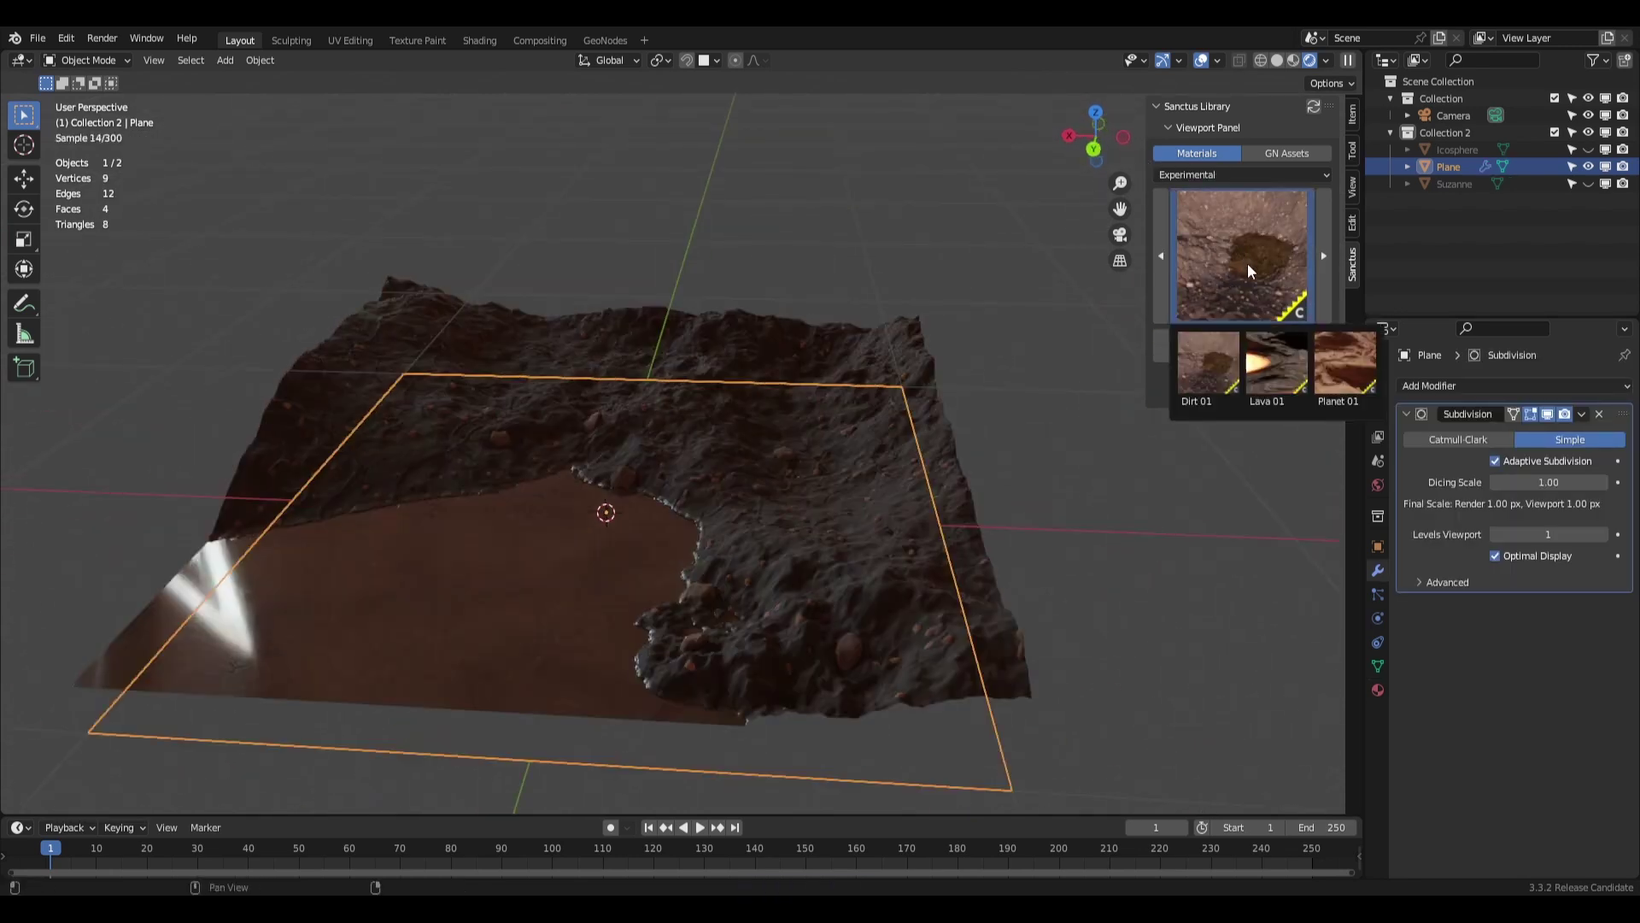
{"action": "left_click", "coordinate": [1269, 354]}
{"action": "left_click", "coordinate": [1242, 335]}
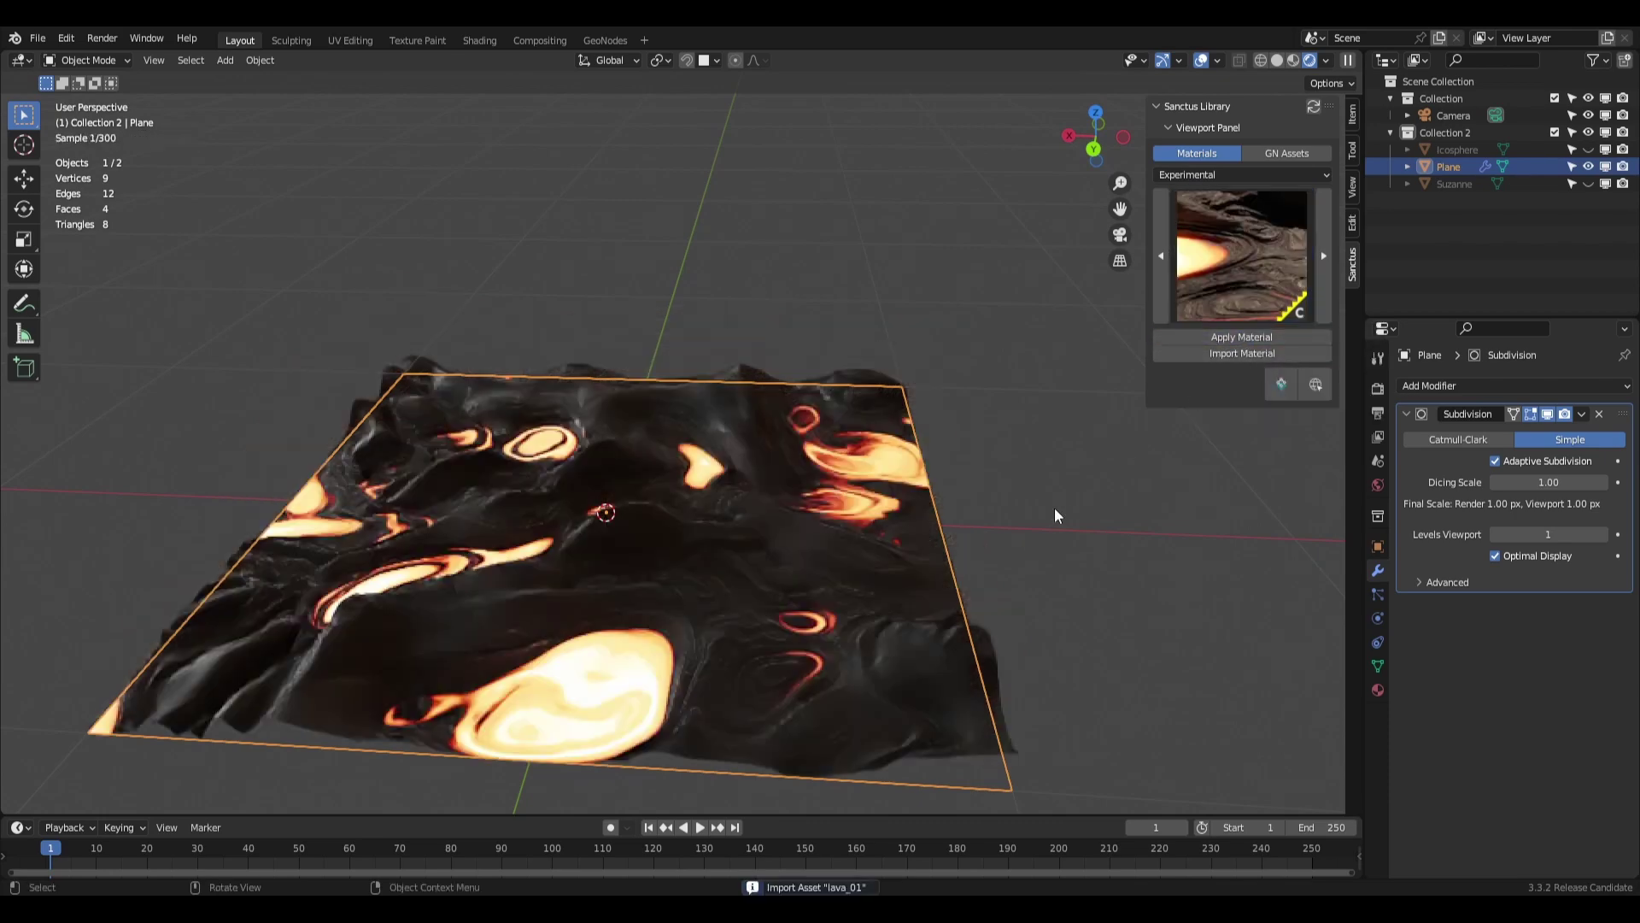
{"action": "middle_click_drag", "start_coordinate": [982, 510], "coordinate": [931, 514]}
{"action": "left_click", "coordinate": [1094, 593]}
{"action": "scroll", "coordinate": [931, 514], "scroll_direction": "up", "scroll_amount": 2}
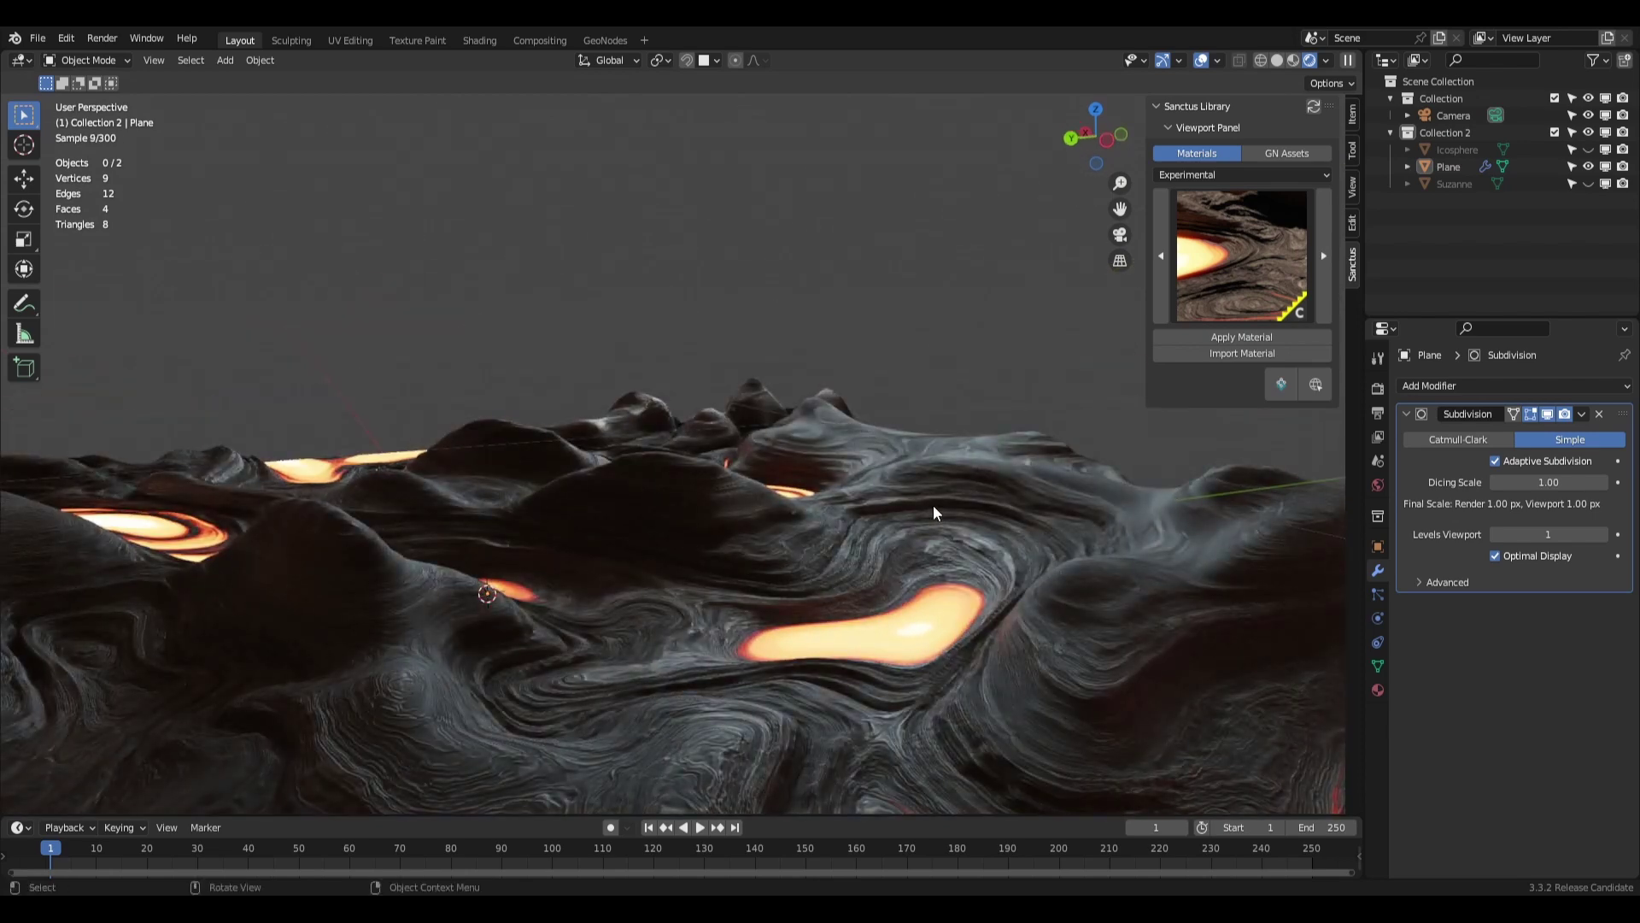
Replace the plane's material with Planet 01 from the Experimental category and inspect the terrain from a low angle.
{"action": "left_click", "coordinate": [1263, 268]}
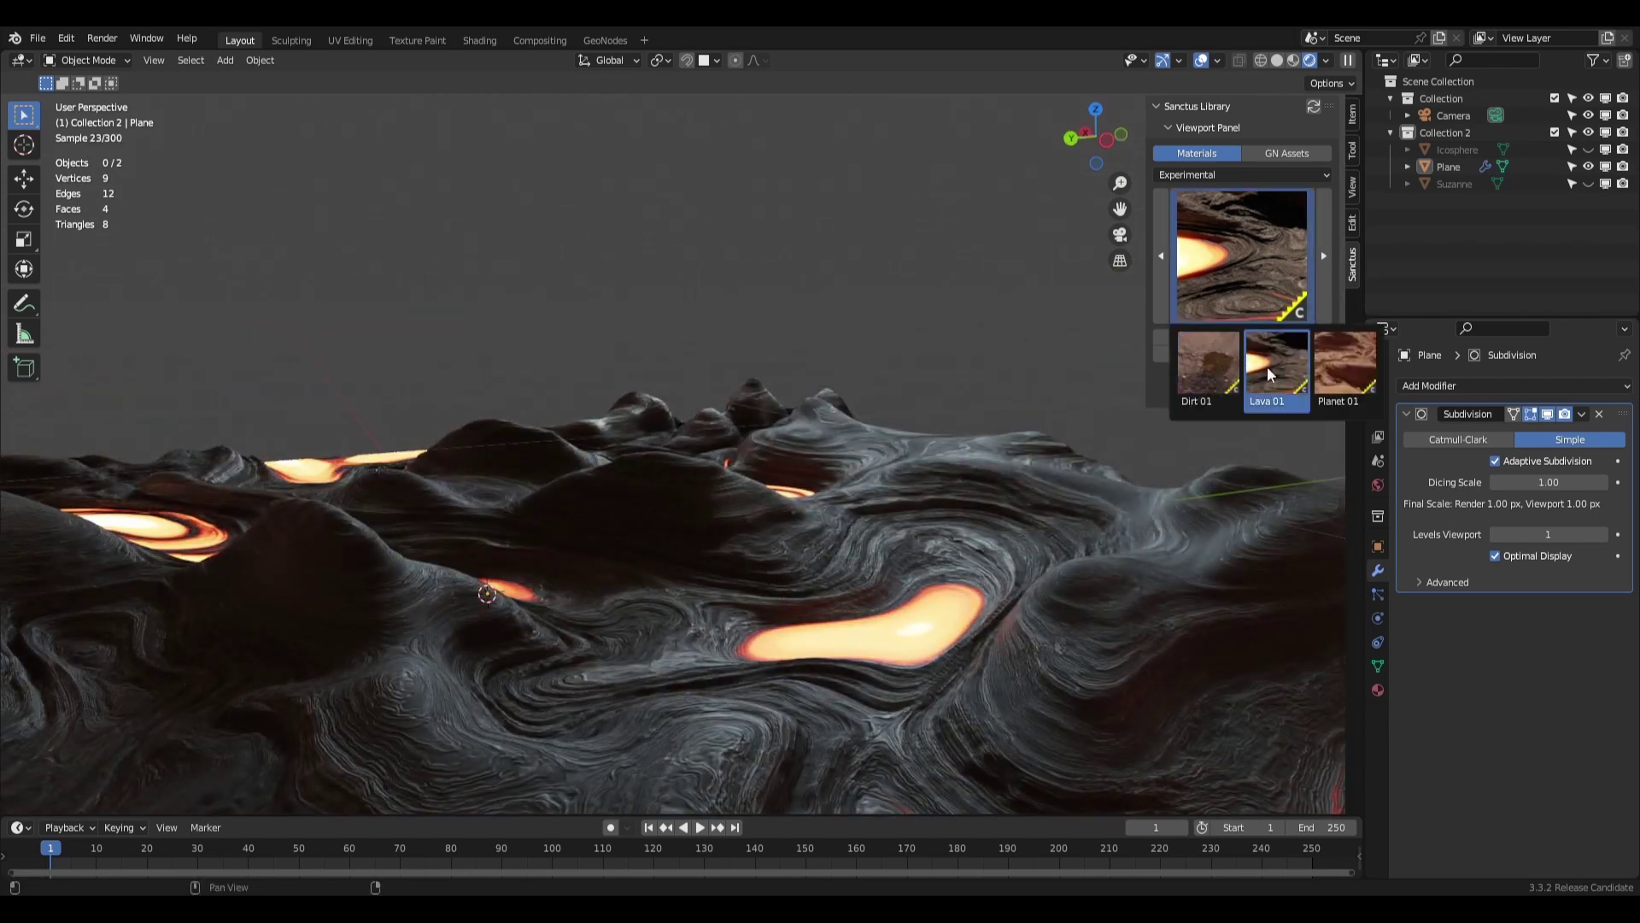
{"action": "left_click", "coordinate": [1349, 350]}
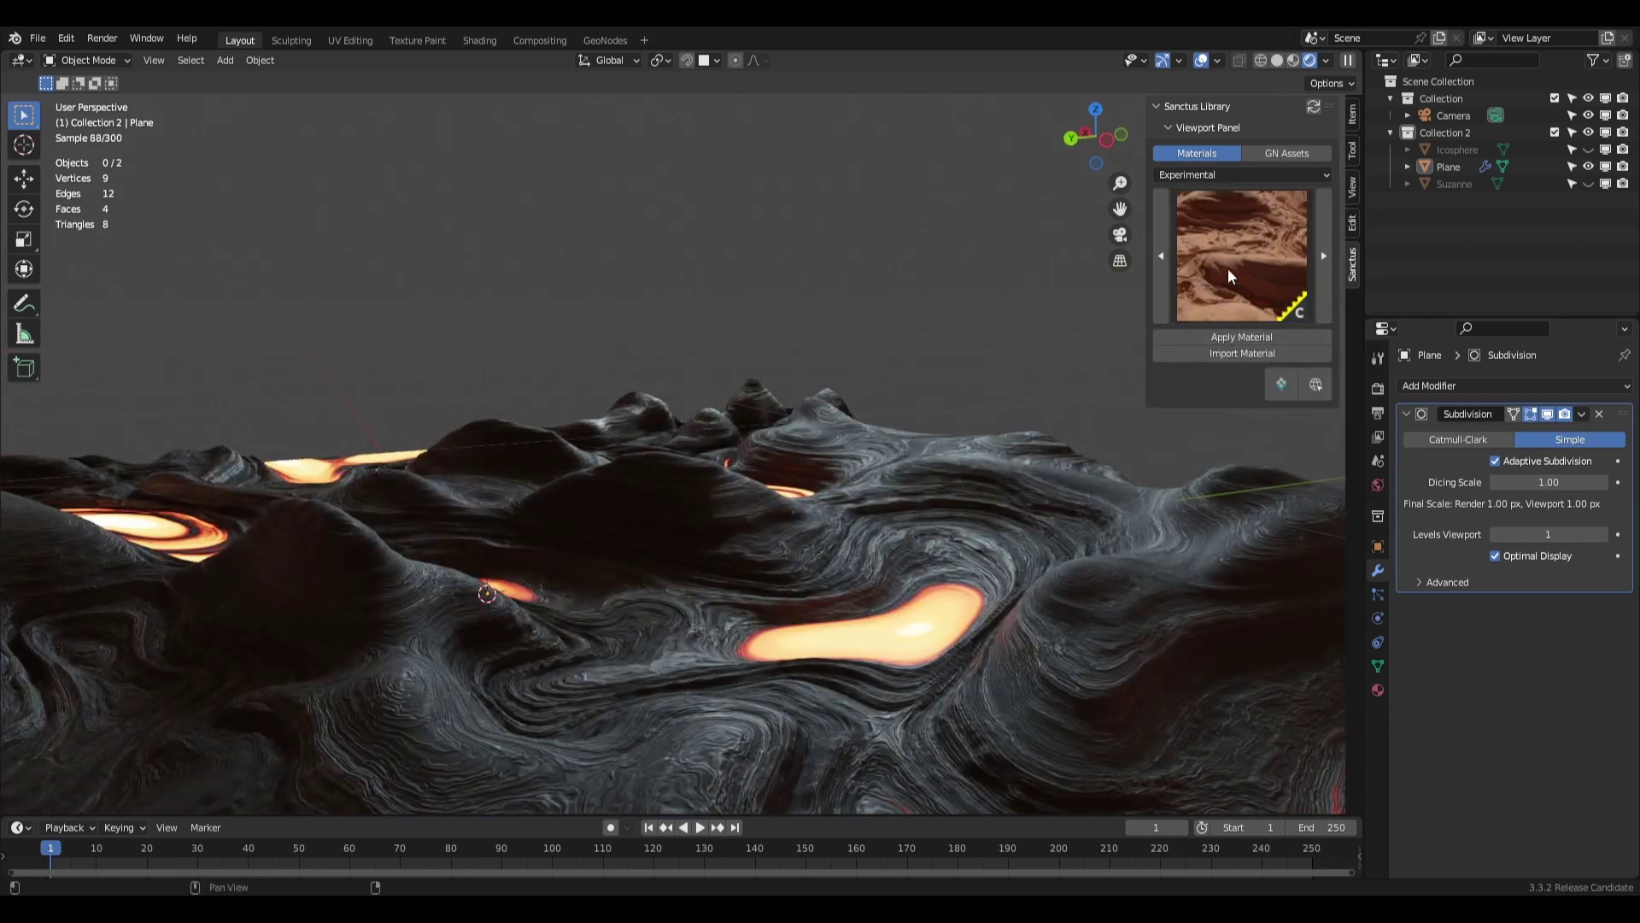
{"action": "left_click", "coordinate": [1252, 337]}
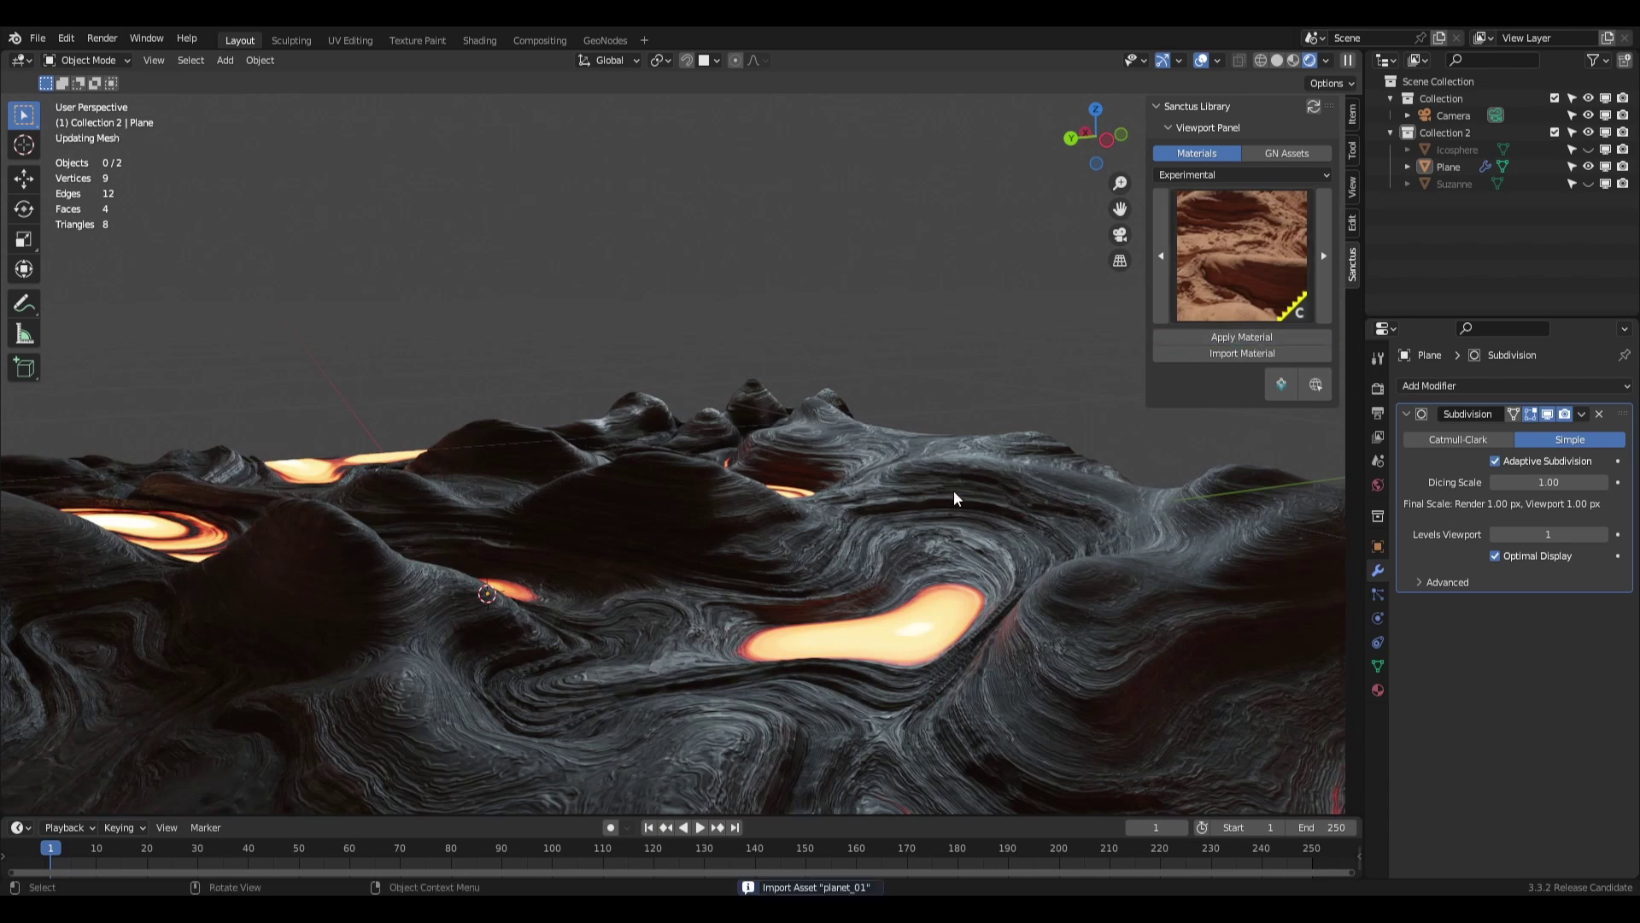
{"action": "middle_click_drag", "start_coordinate": [947, 503], "coordinate": [1078, 545]}
{"action": "scroll", "coordinate": [1067, 560], "scroll_direction": "up", "scroll_amount": 2}
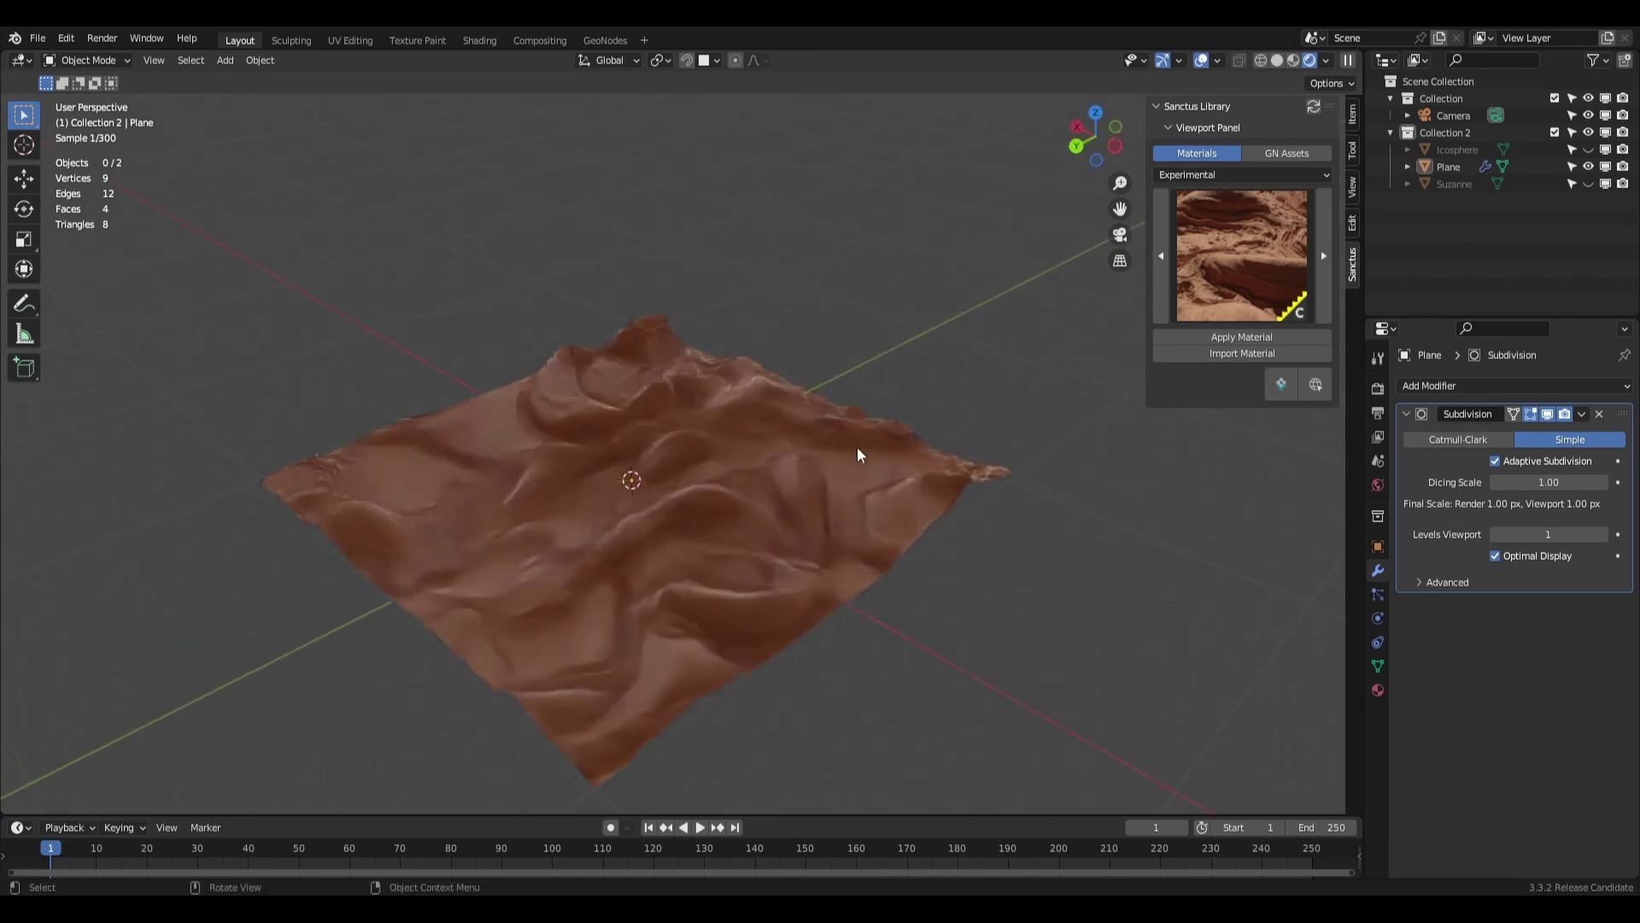
Delete the plane and add a Bezier curve at the origin.
{"action": "left_click", "coordinate": [777, 470]}
{"action": "key", "text": "Delete"}
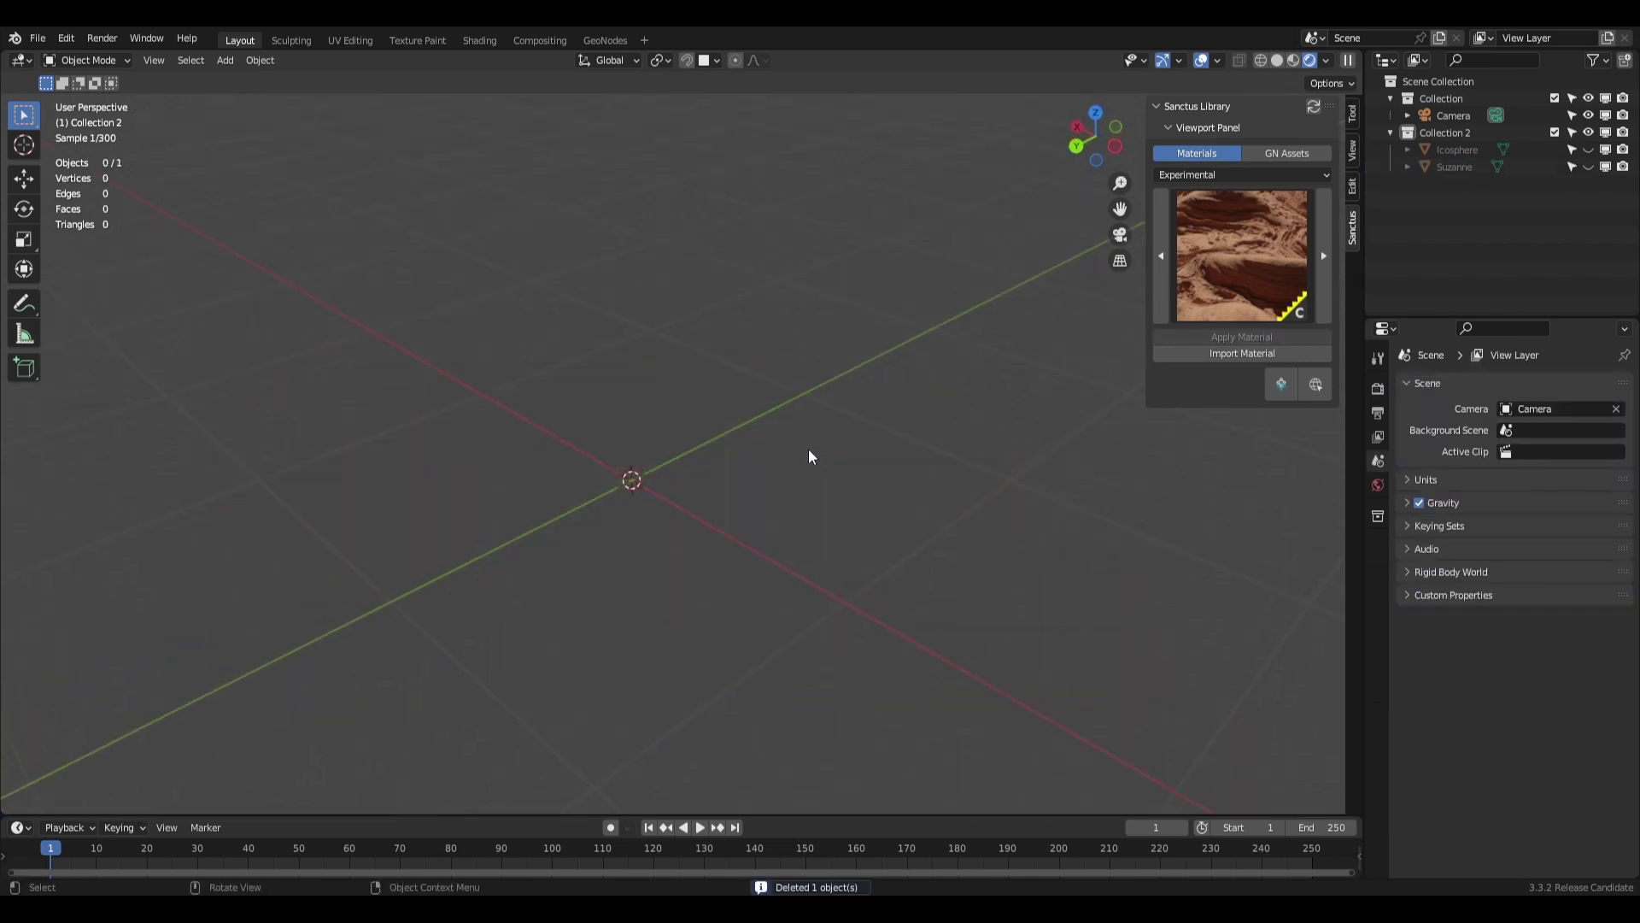
{"action": "middle_click_drag", "start_coordinate": [808, 448], "coordinate": [688, 439]}
{"action": "key", "text": "shift+a"}
{"action": "mouse_move", "coordinate": [688, 441]}
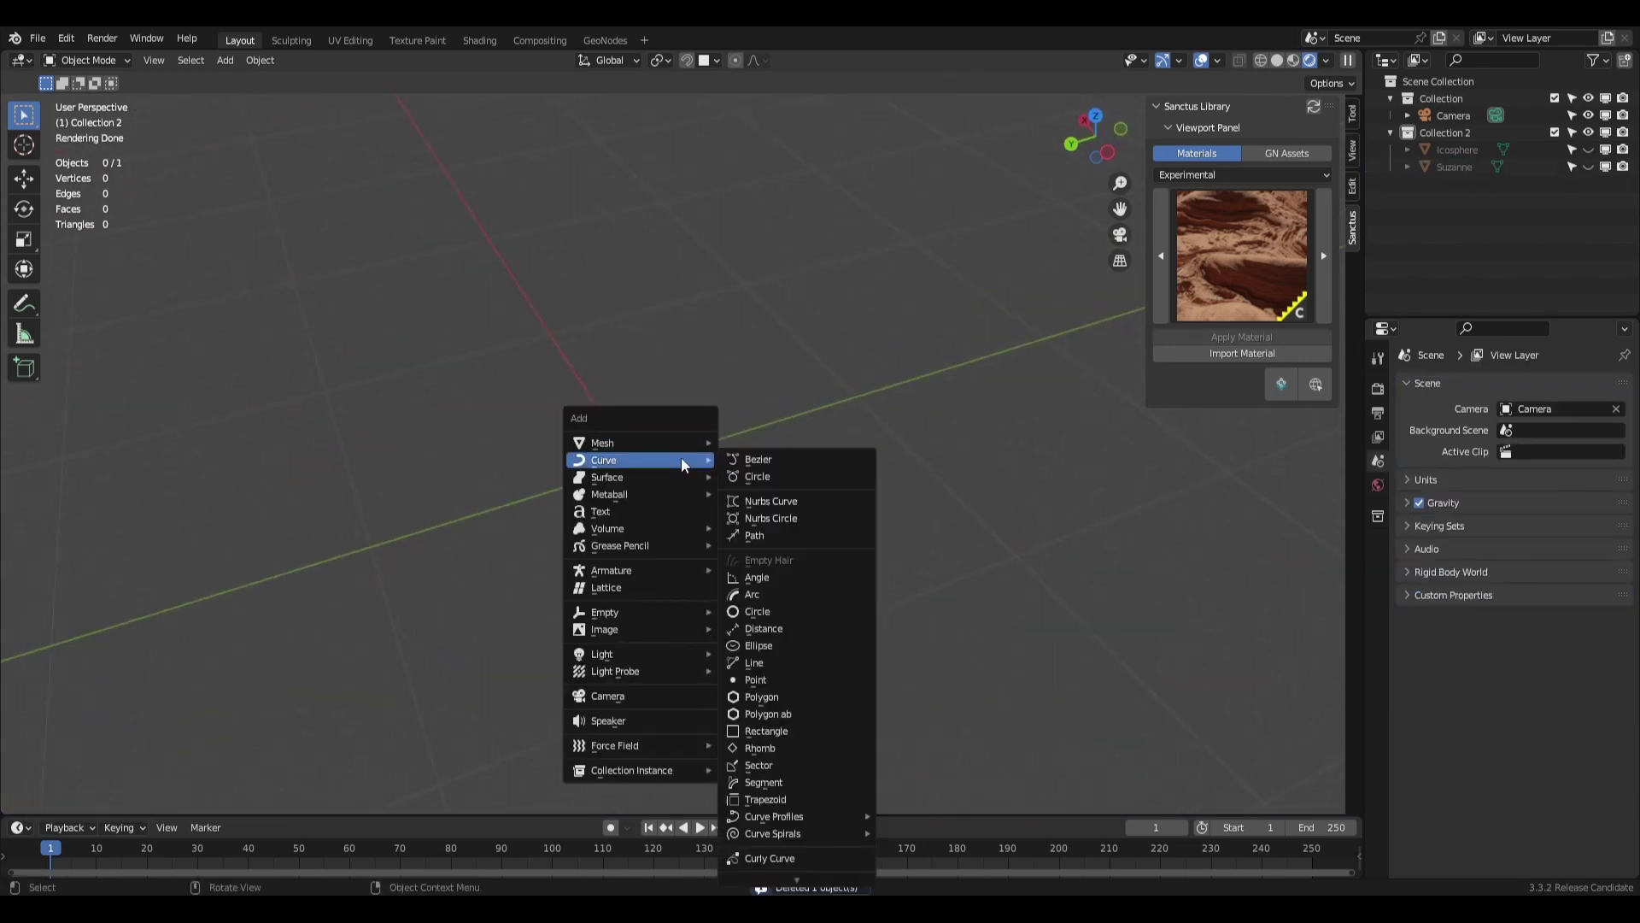
{"action": "left_click", "coordinate": [769, 459]}
{"action": "middle_click_drag", "start_coordinate": [602, 479], "coordinate": [1049, 488]}
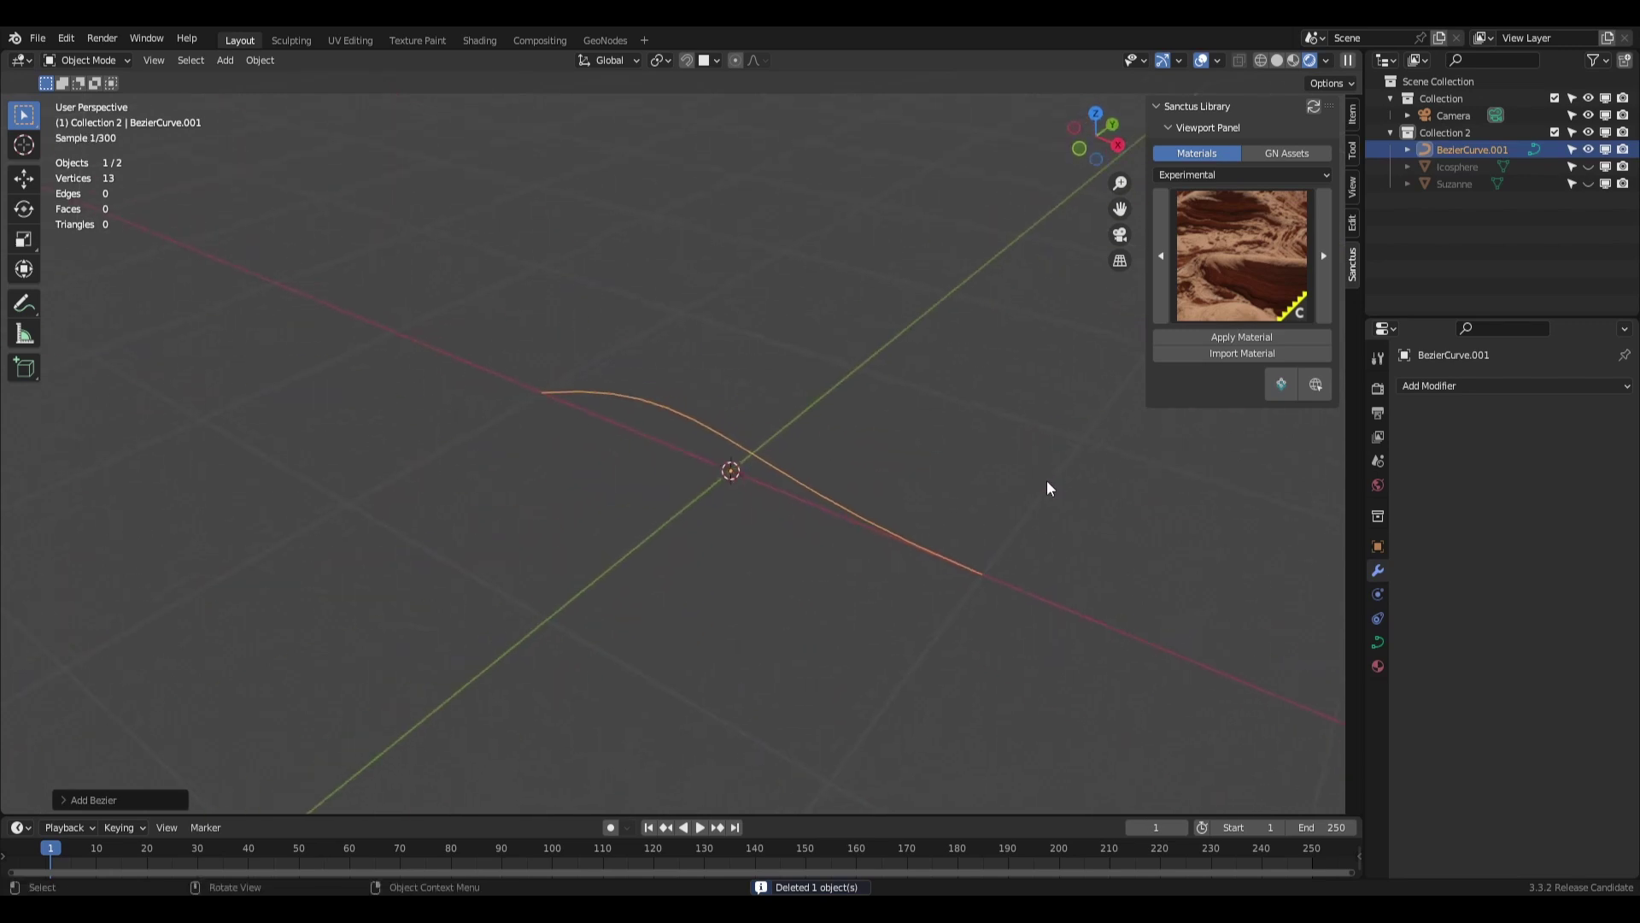
Increase the round bevel depth in the curve's geometry settings to turn it into a thick tube.
{"action": "left_click", "coordinate": [1378, 642]}
{"action": "left_click", "coordinate": [1425, 666]}
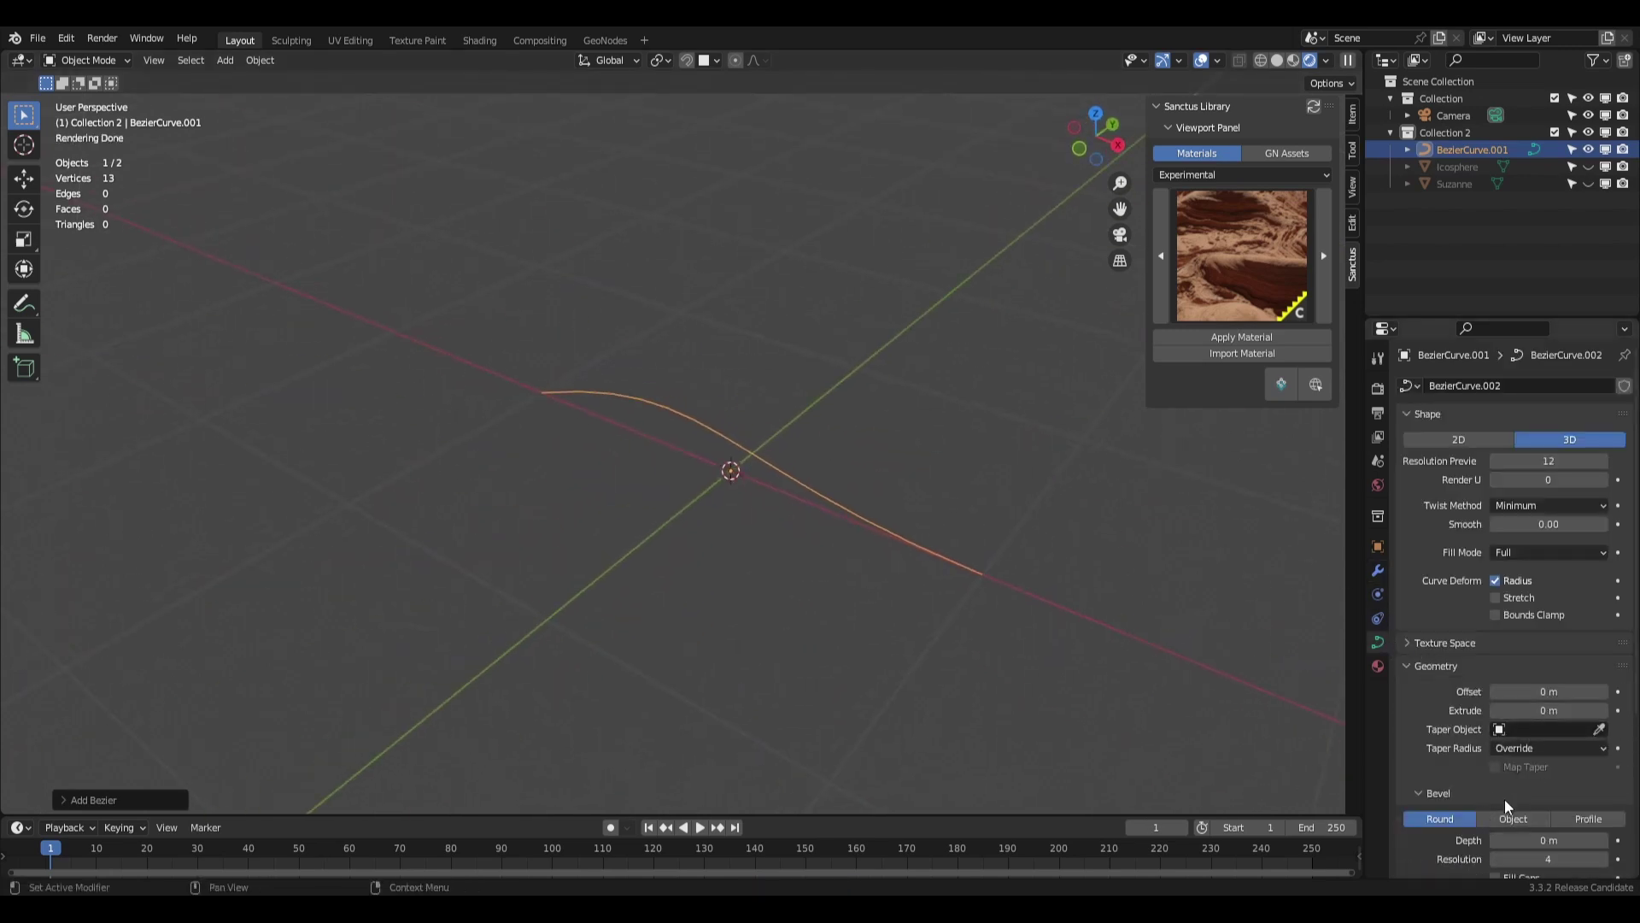
{"action": "scroll", "coordinate": [1495, 790], "scroll_direction": "down", "scroll_amount": 6}
{"action": "left_click_drag", "start_coordinate": [1540, 635], "coordinate": [1570, 634]}
{"action": "middle_click_drag", "start_coordinate": [985, 543], "coordinate": [813, 470]}
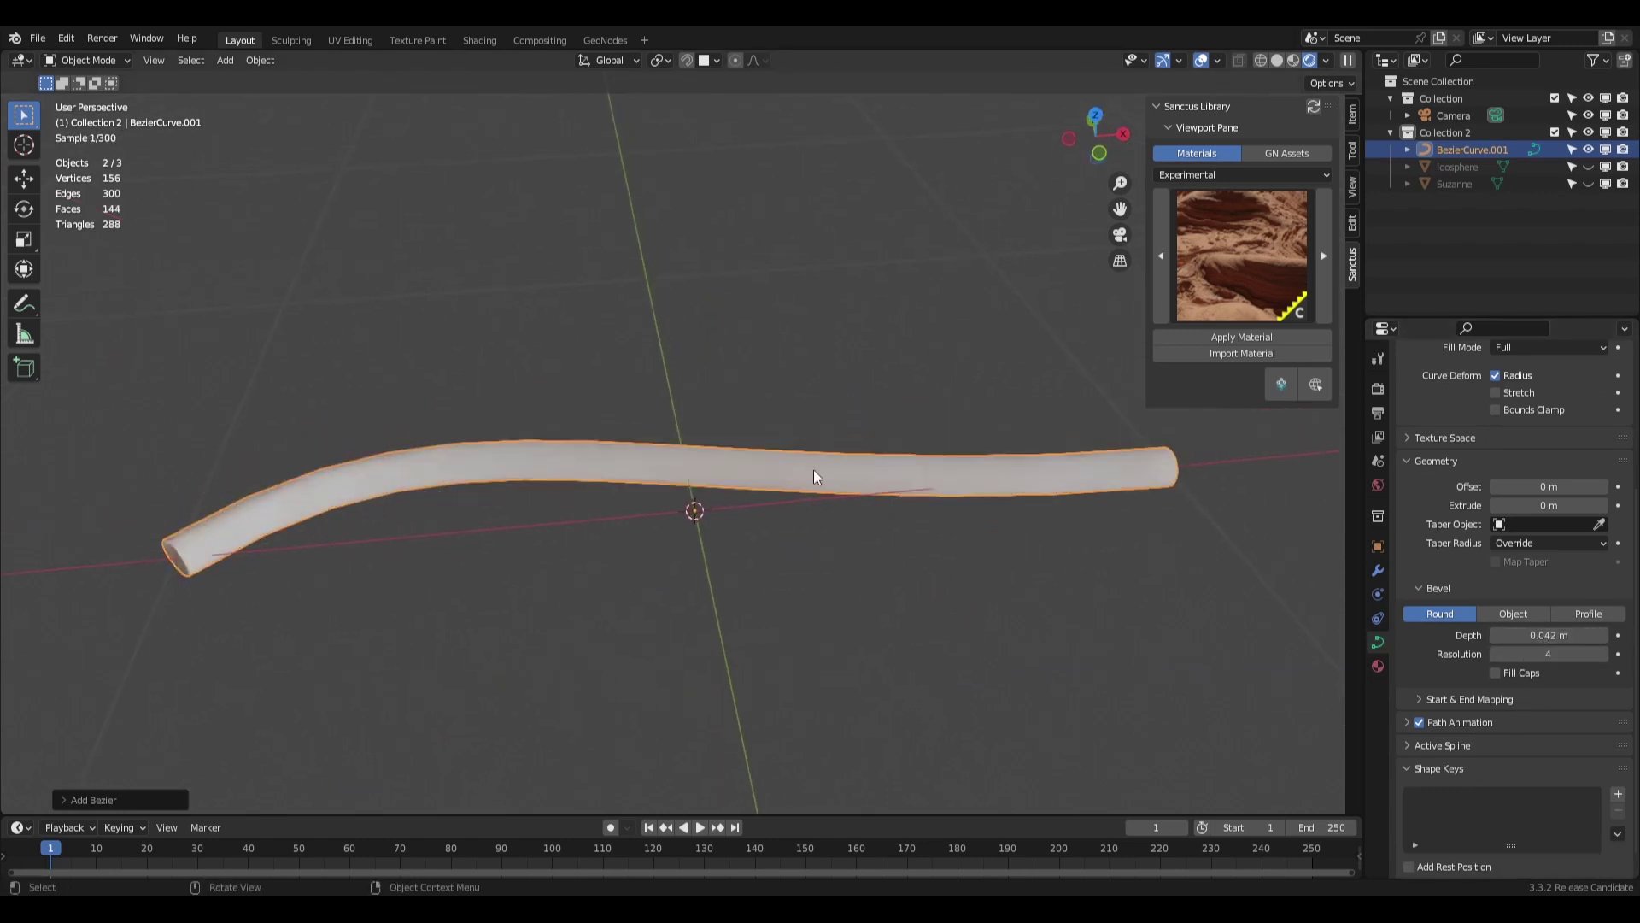
Add a Subdivision Surface modifier to the curve and enable Adaptive Subdivision.
{"action": "left_click", "coordinate": [1378, 570]}
{"action": "left_click", "coordinate": [1454, 386]}
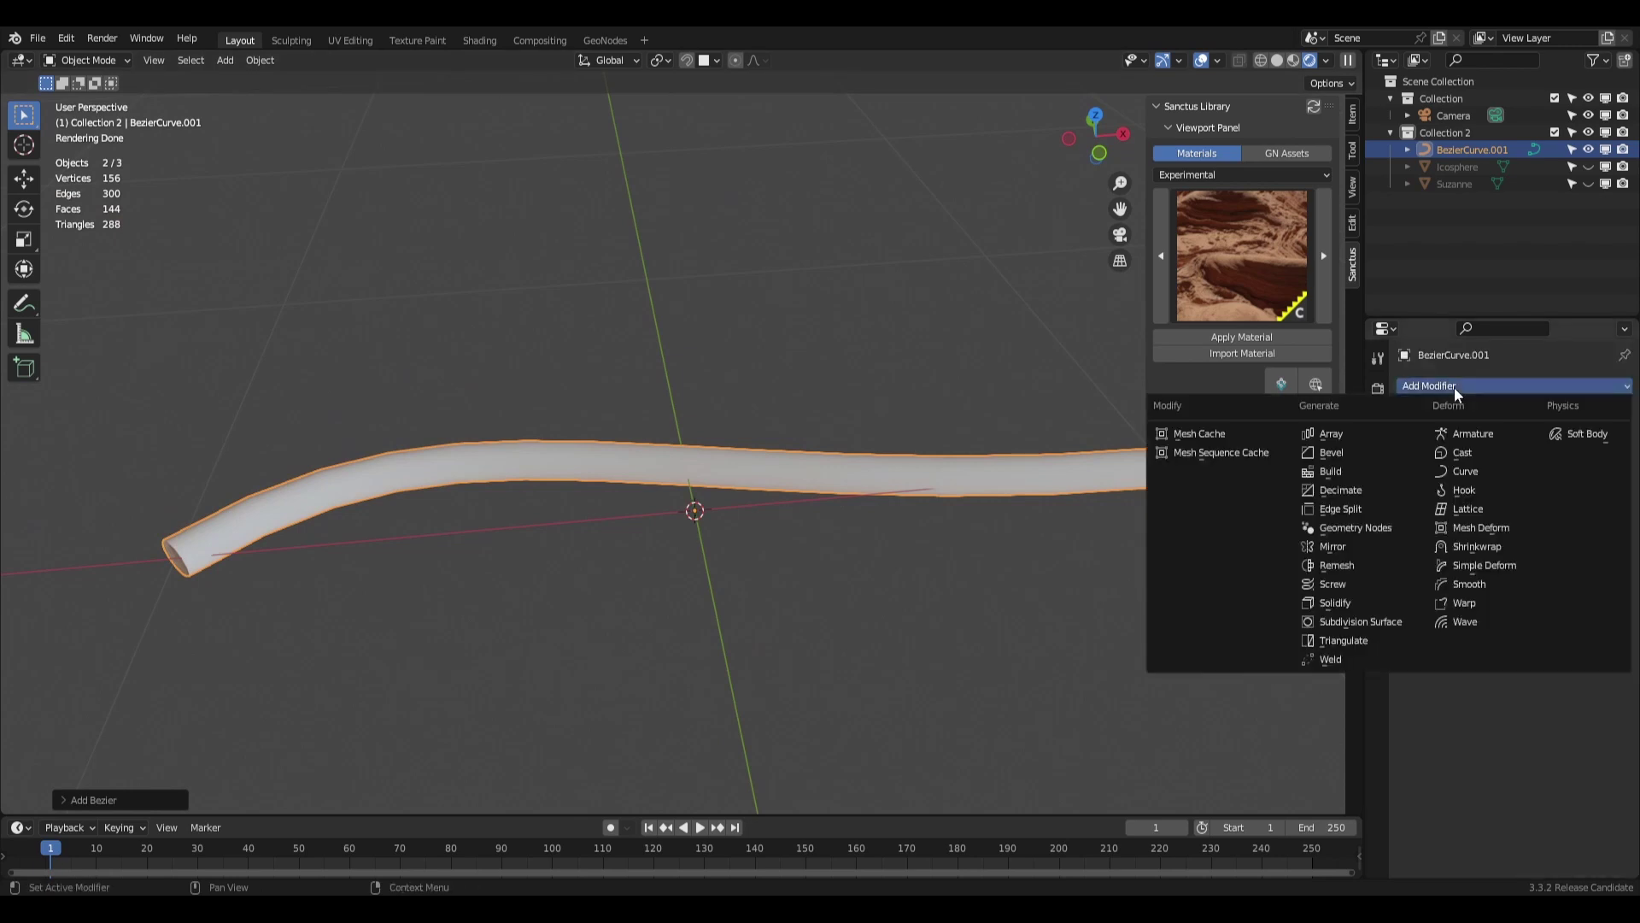
{"action": "left_click", "coordinate": [1372, 621]}
{"action": "left_click", "coordinate": [1494, 462]}
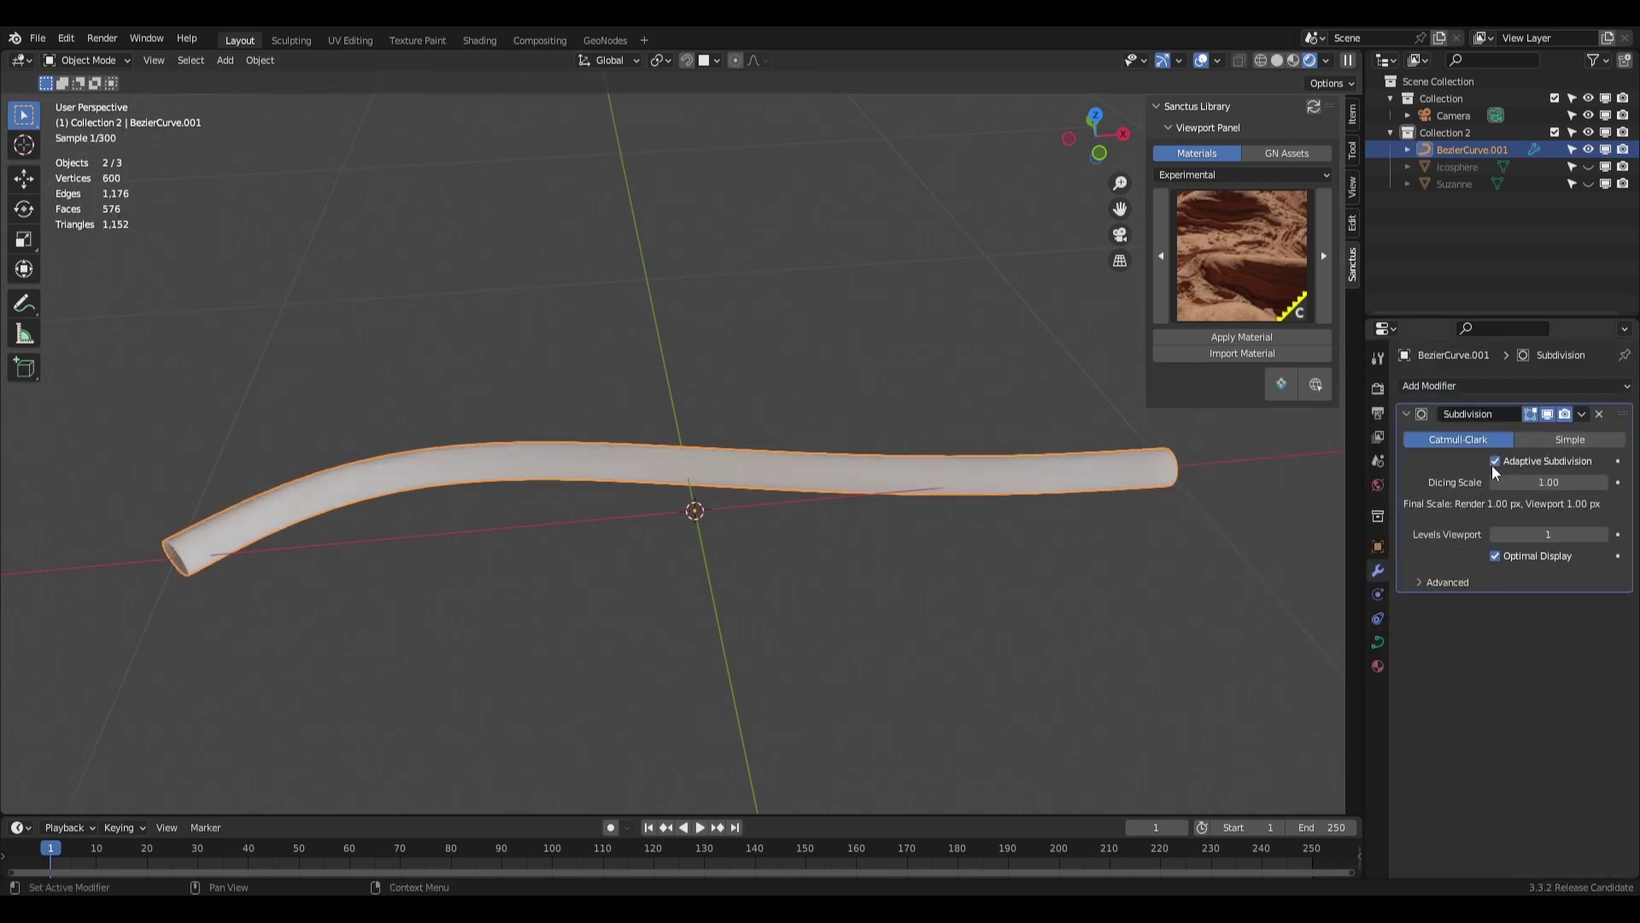
Apply the red and white Cable 01 material from the Ropes And Cables category to the curve and inspect the strands.
{"action": "left_click", "coordinate": [1235, 175]}
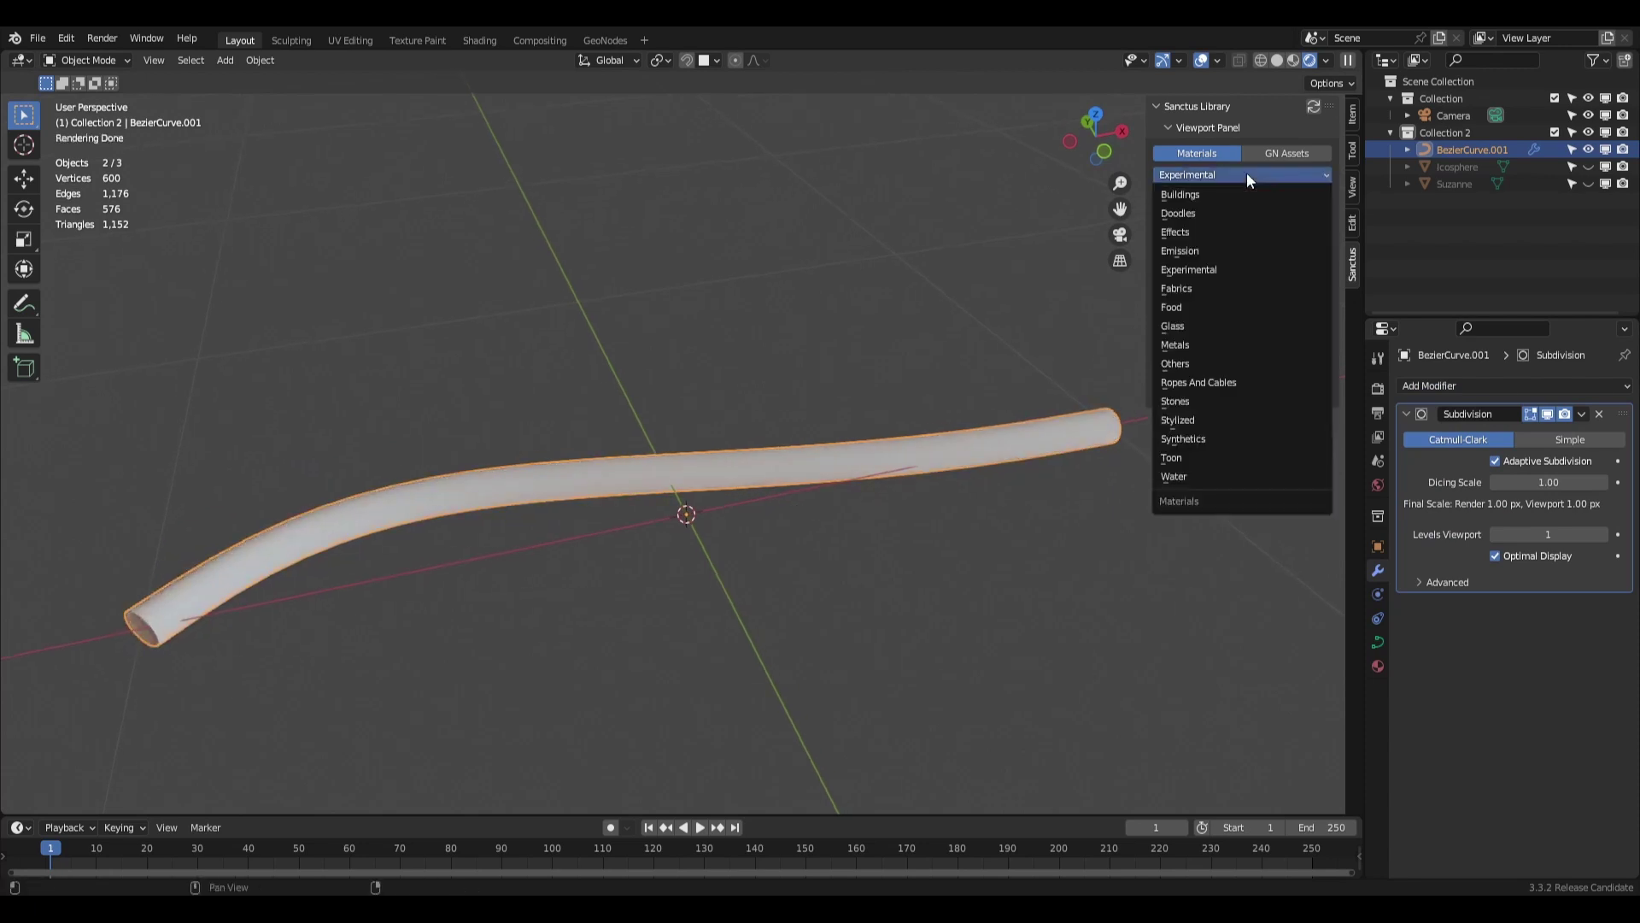
{"action": "left_click", "coordinate": [1218, 380]}
{"action": "left_click", "coordinate": [1253, 247]}
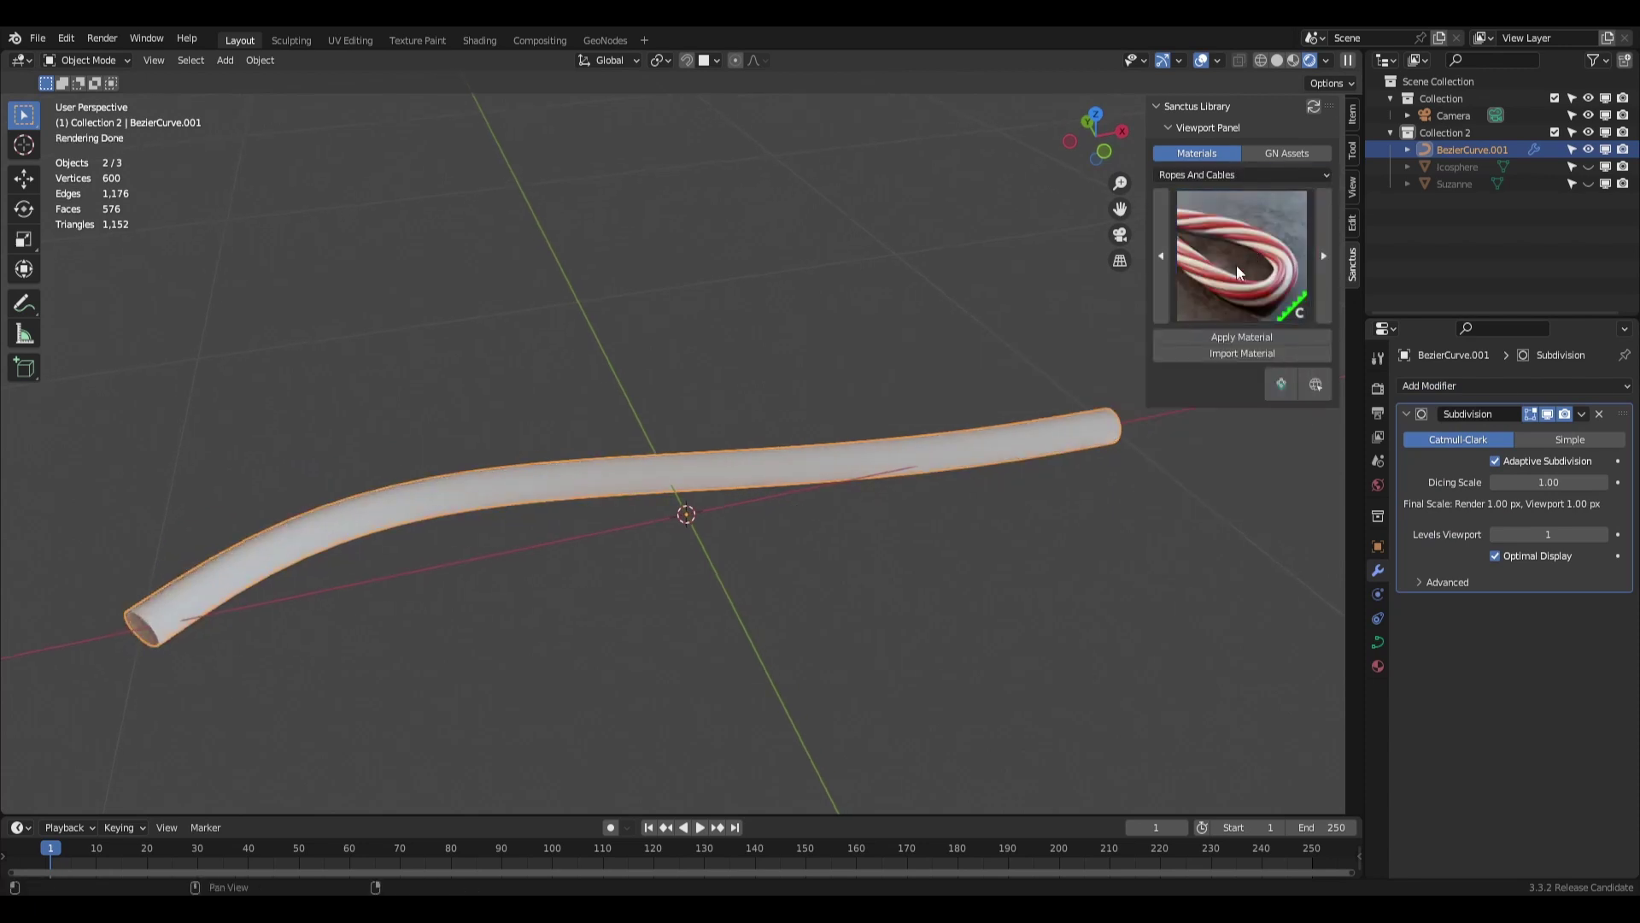
{"action": "left_click", "coordinate": [1238, 336]}
{"action": "middle_click_drag", "start_coordinate": [955, 512], "coordinate": [874, 555]}
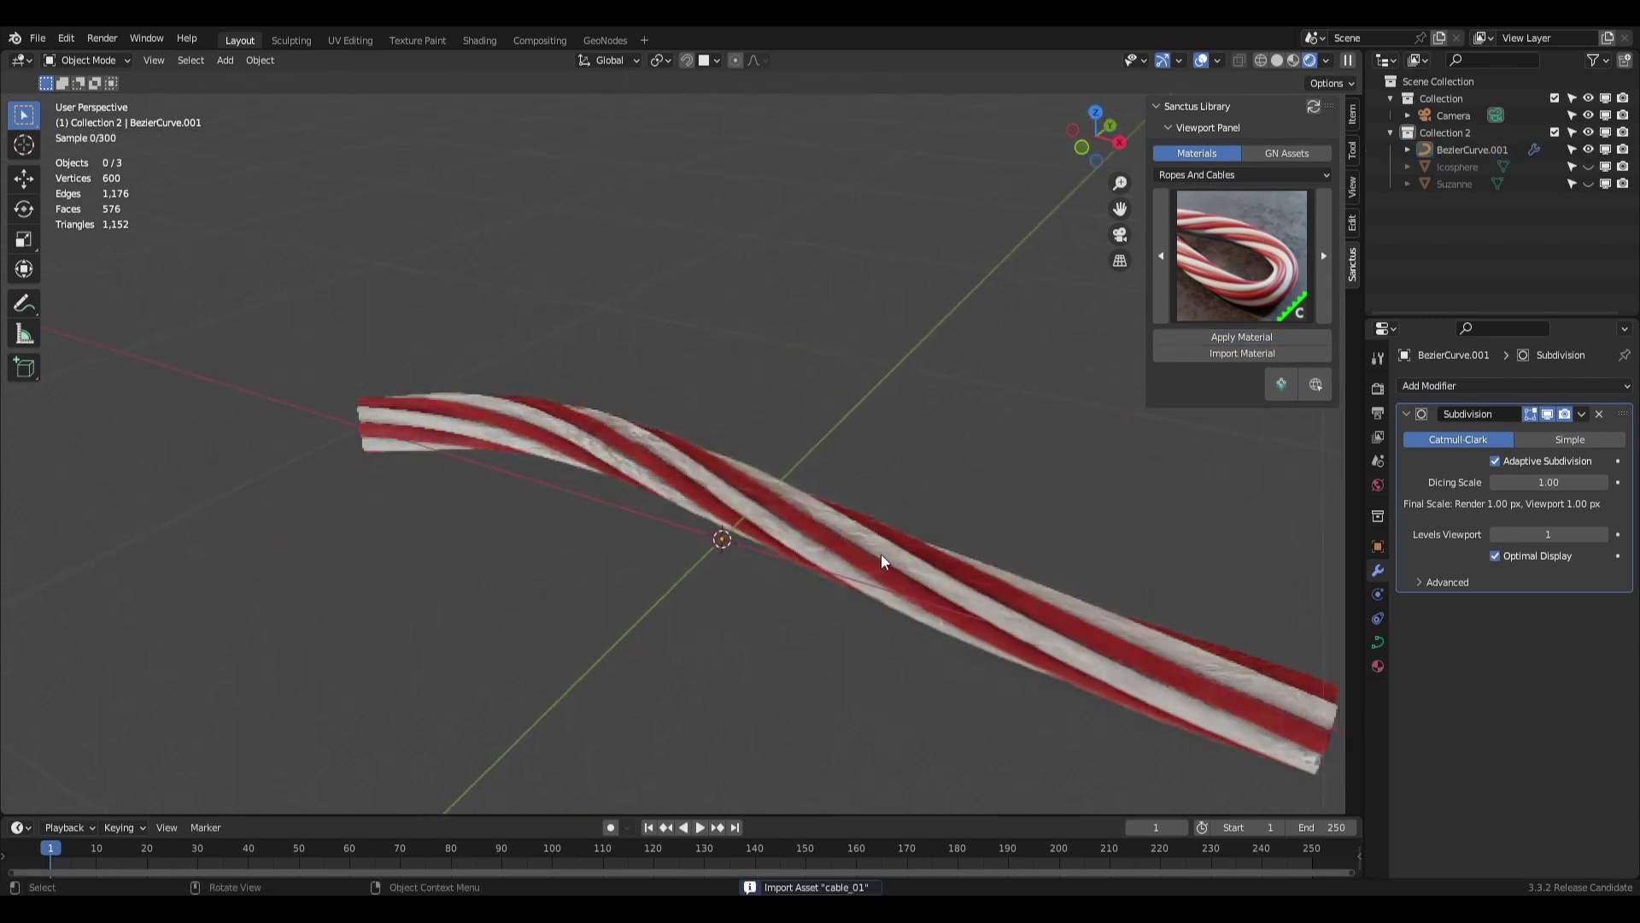
{"action": "left_click", "coordinate": [1017, 615]}
{"action": "middle_click_drag", "start_coordinate": [1017, 615], "coordinate": [897, 522]}
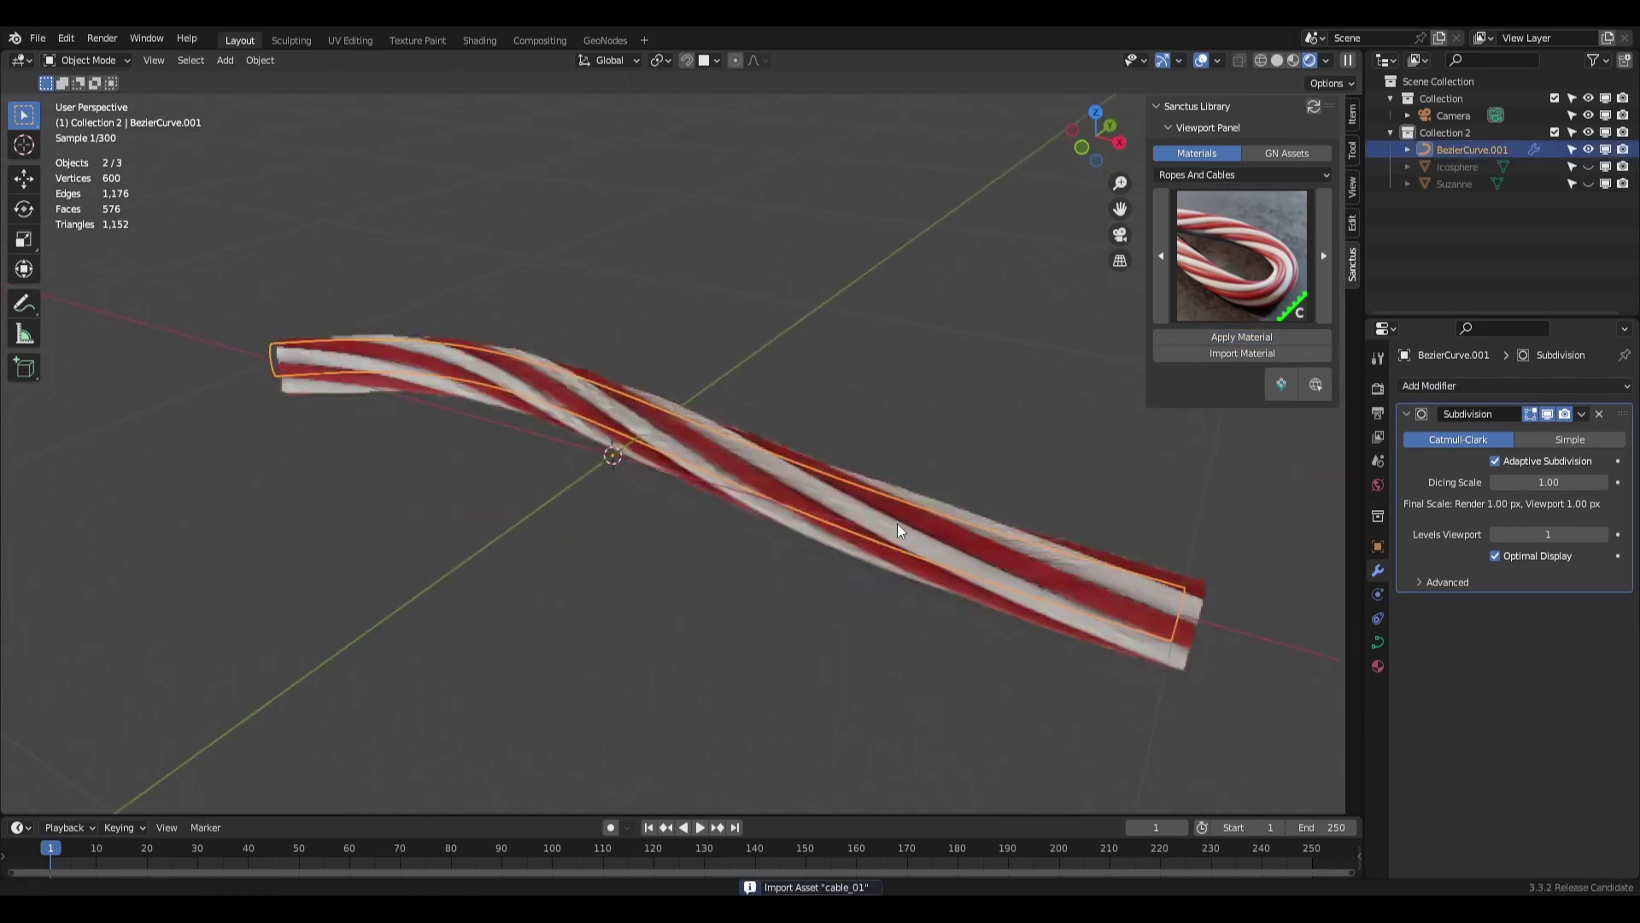
Replace the curve's material with the purple Cable 03 from the Ropes And Cables category.
{"action": "left_click", "coordinate": [1227, 284]}
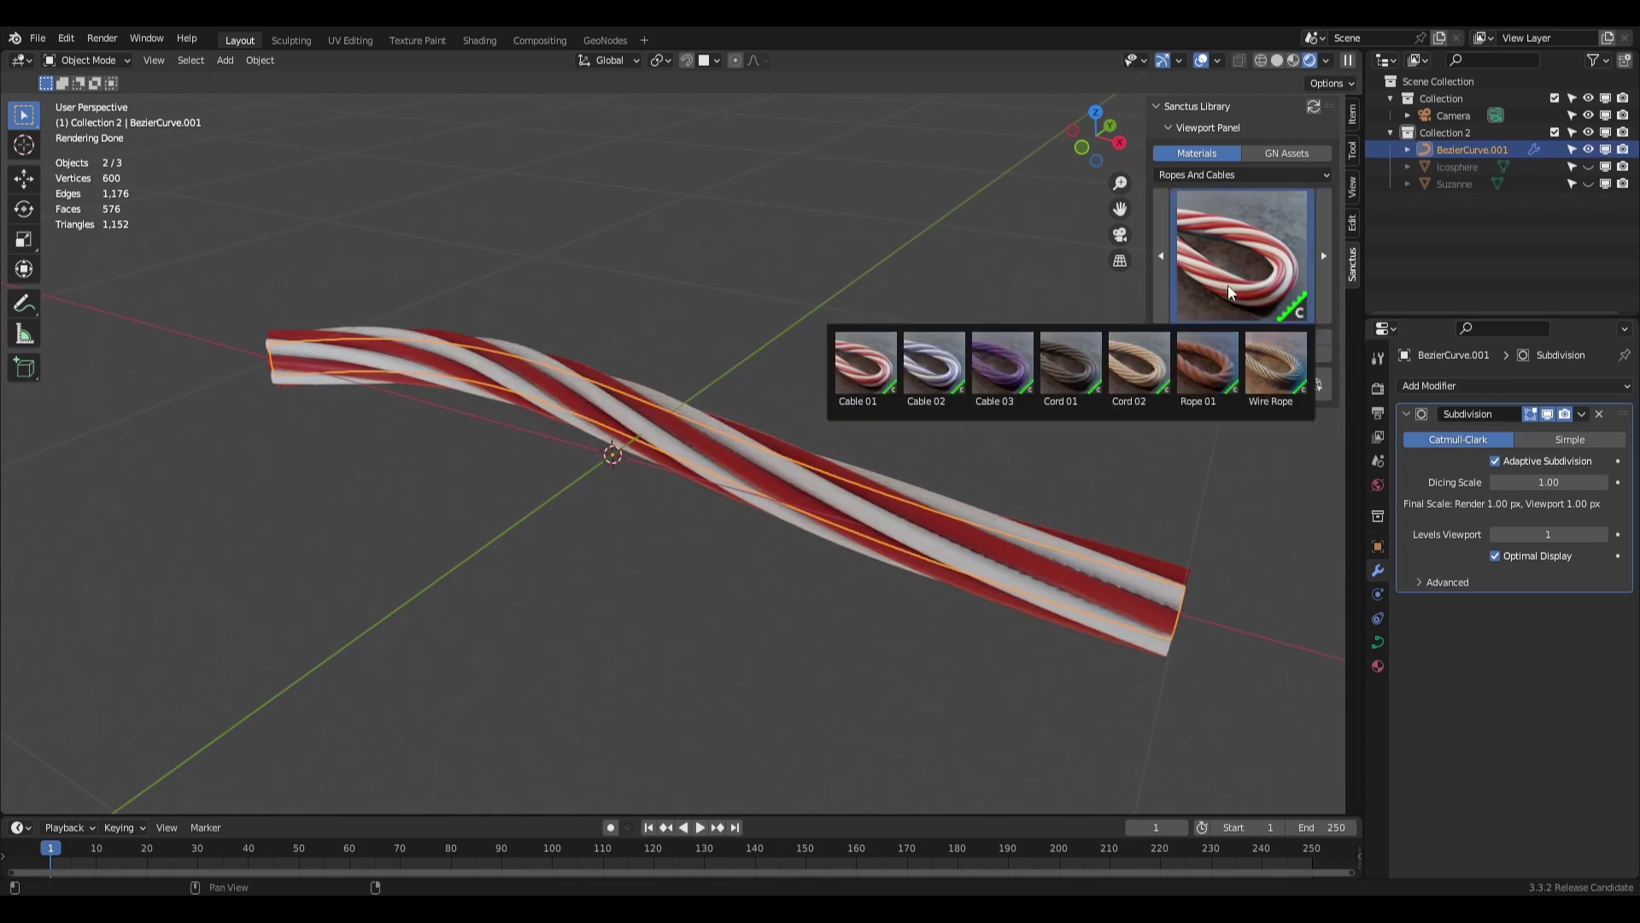
{"action": "left_click", "coordinate": [1010, 368]}
{"action": "left_click", "coordinate": [1236, 335]}
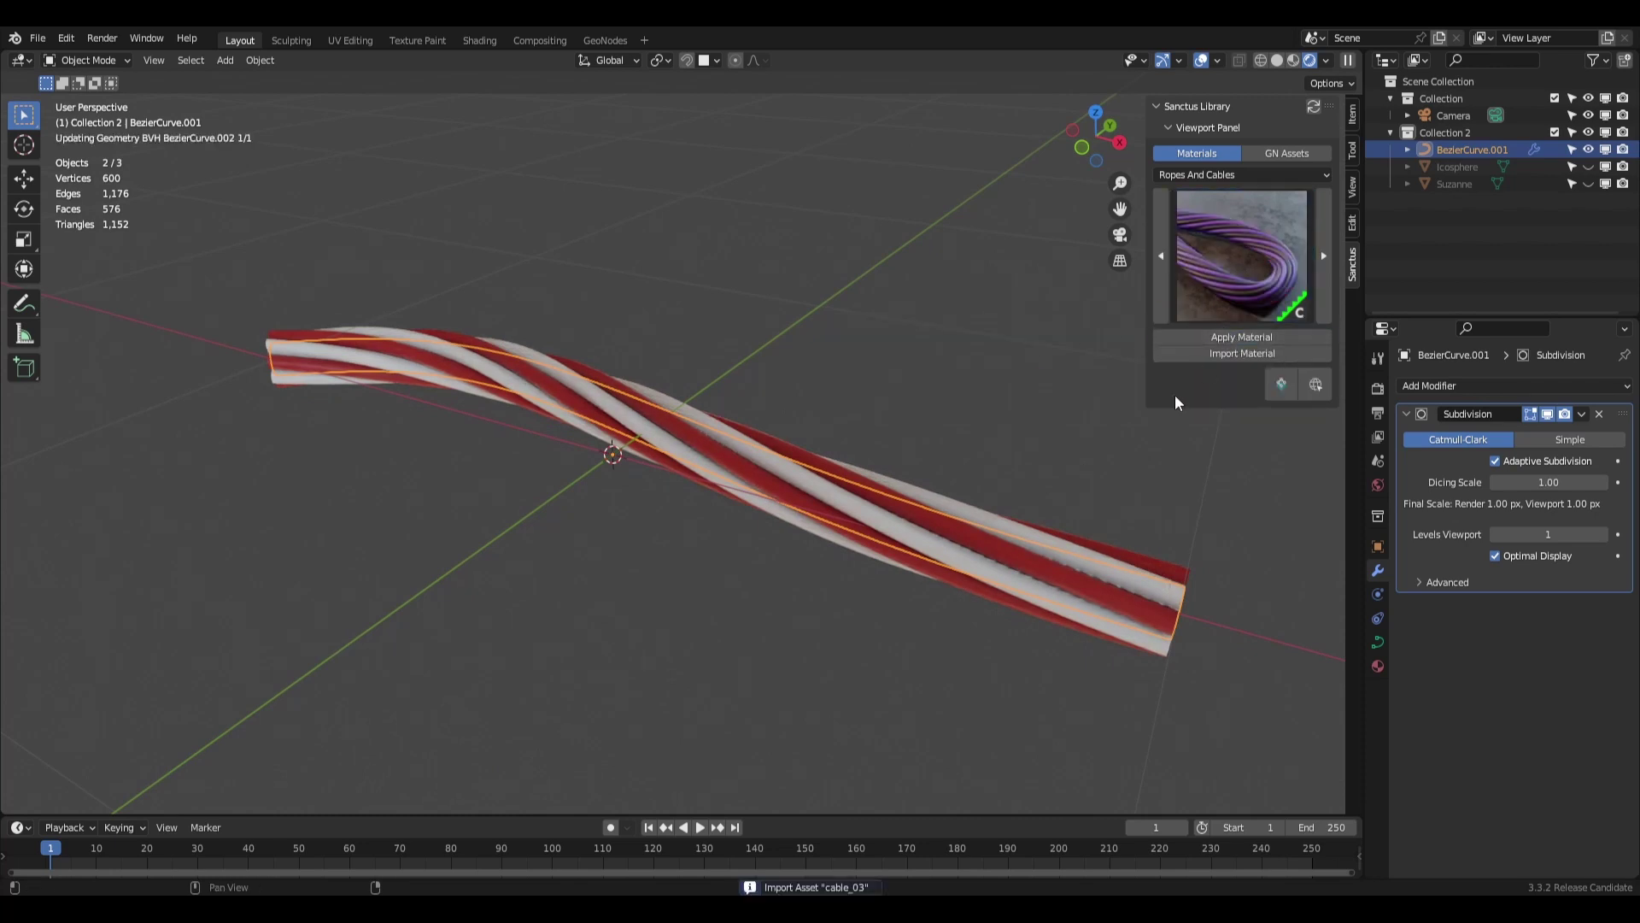
{"action": "middle_click_drag", "start_coordinate": [767, 453], "coordinate": [834, 458]}
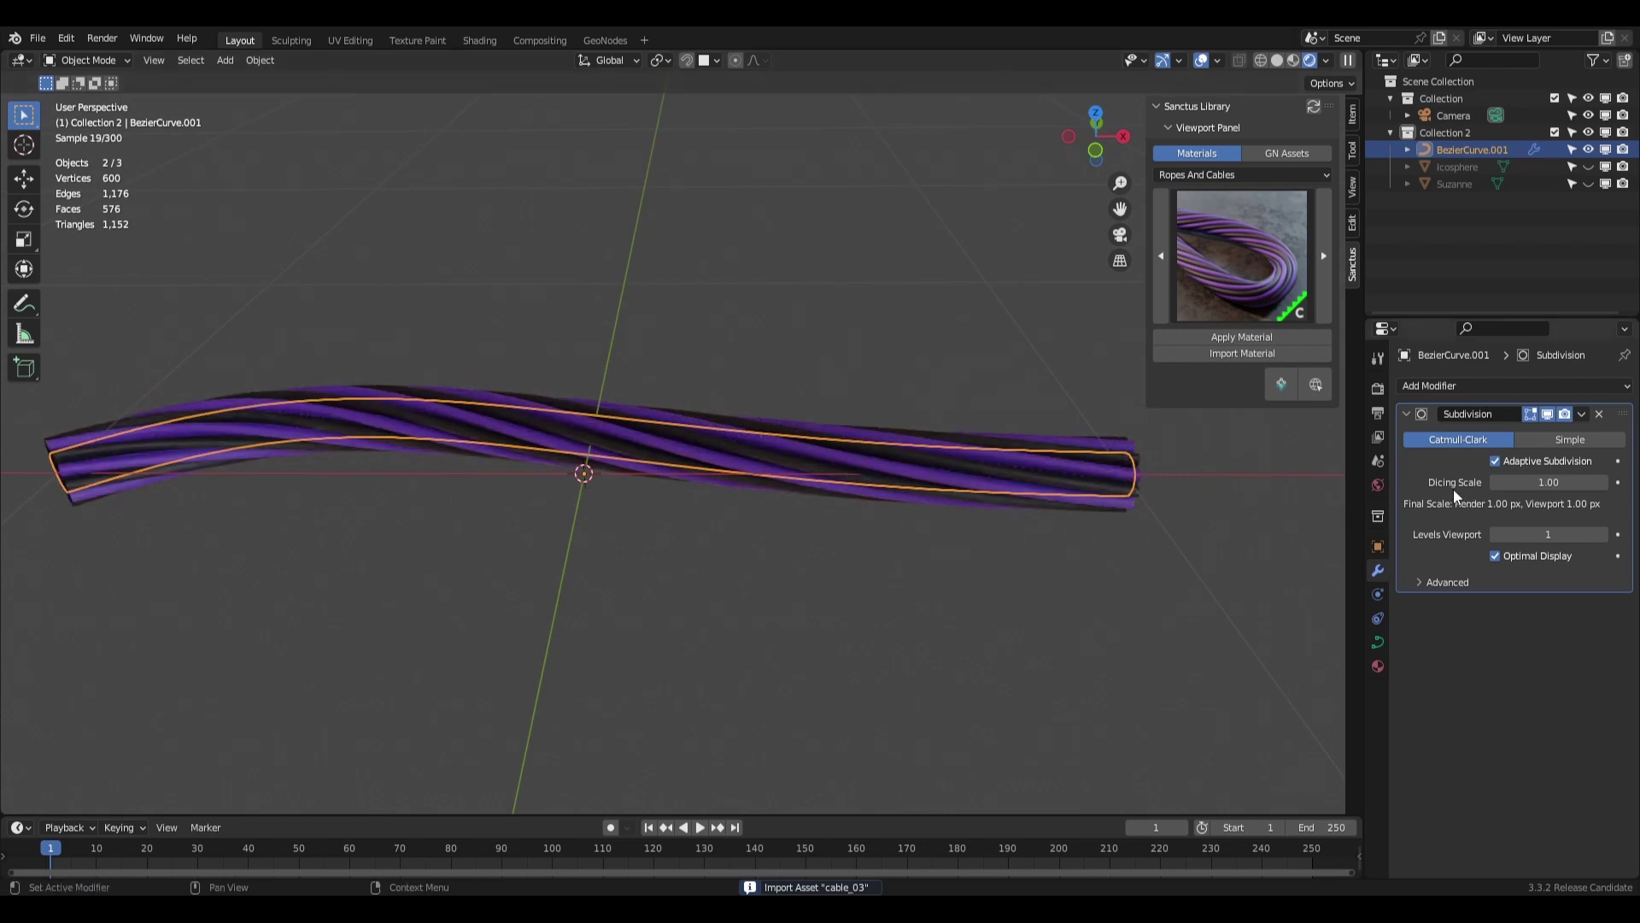
Set the Mapping of the cable_03 material to 2 and deselect the curve.
{"action": "left_click", "coordinate": [1377, 665]}
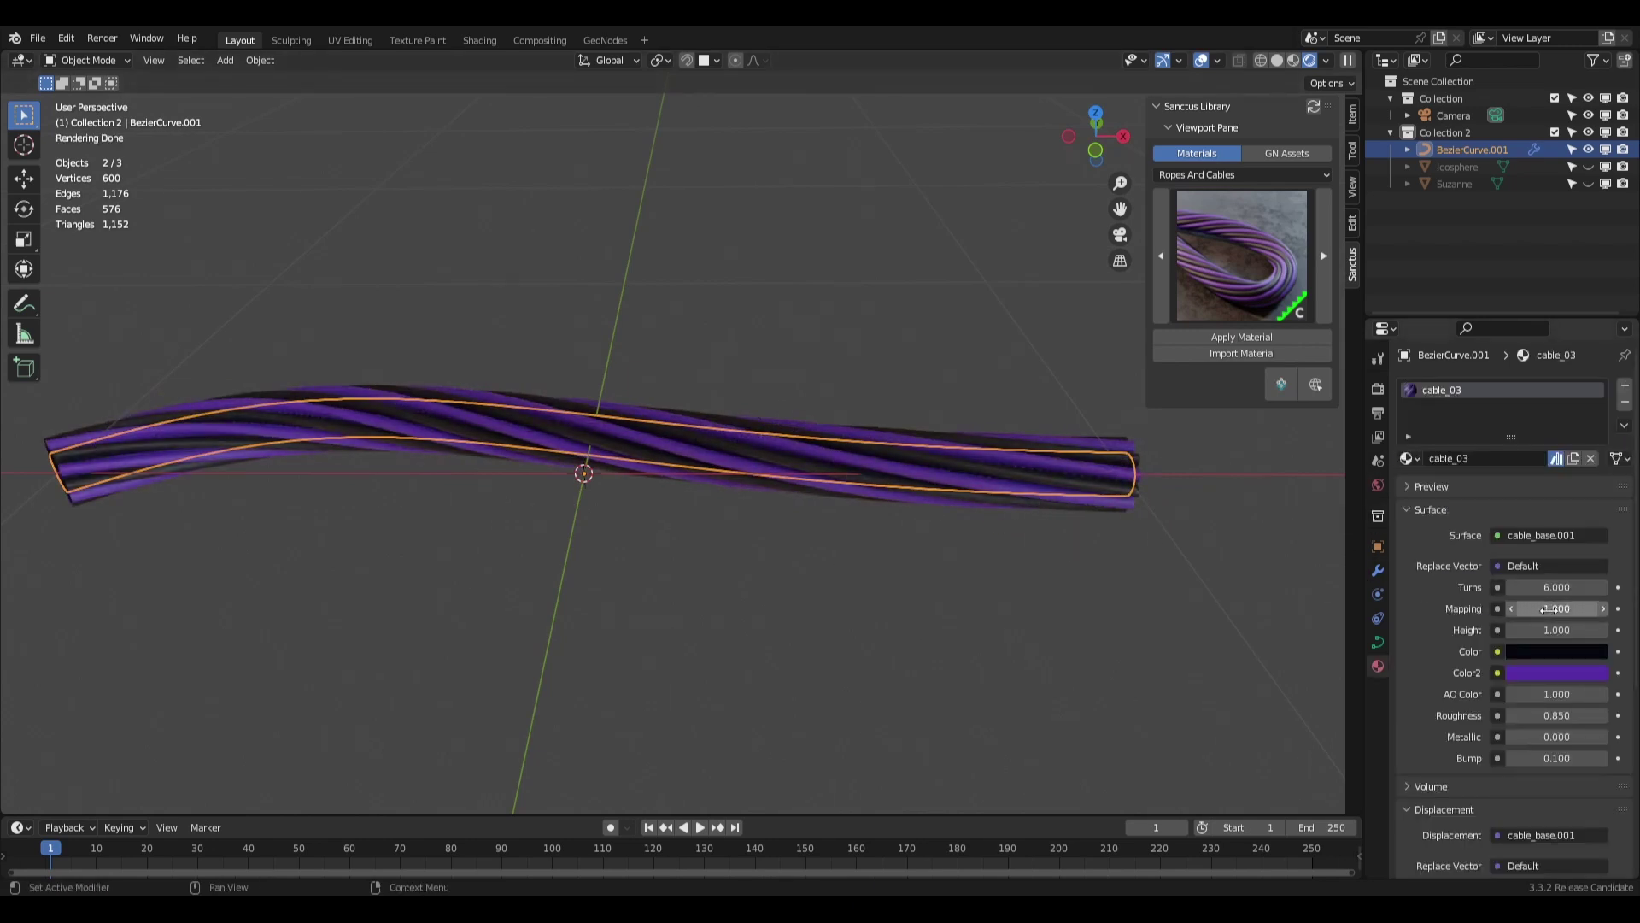
{"action": "left_click", "coordinate": [1558, 607]}
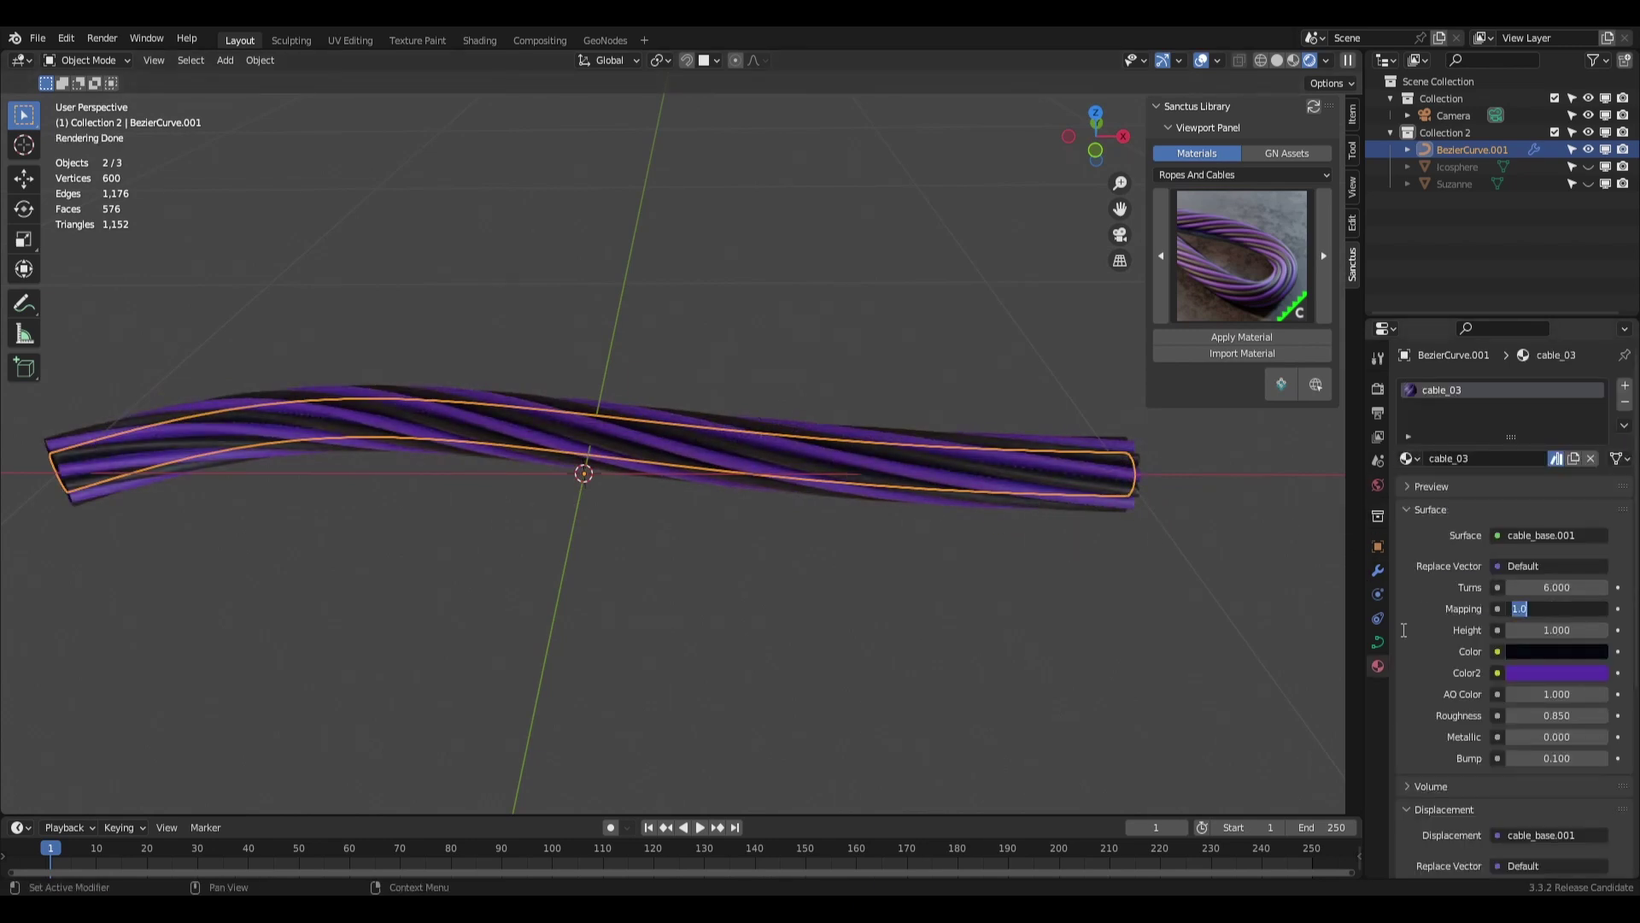
{"action": "key", "text": "Return"}
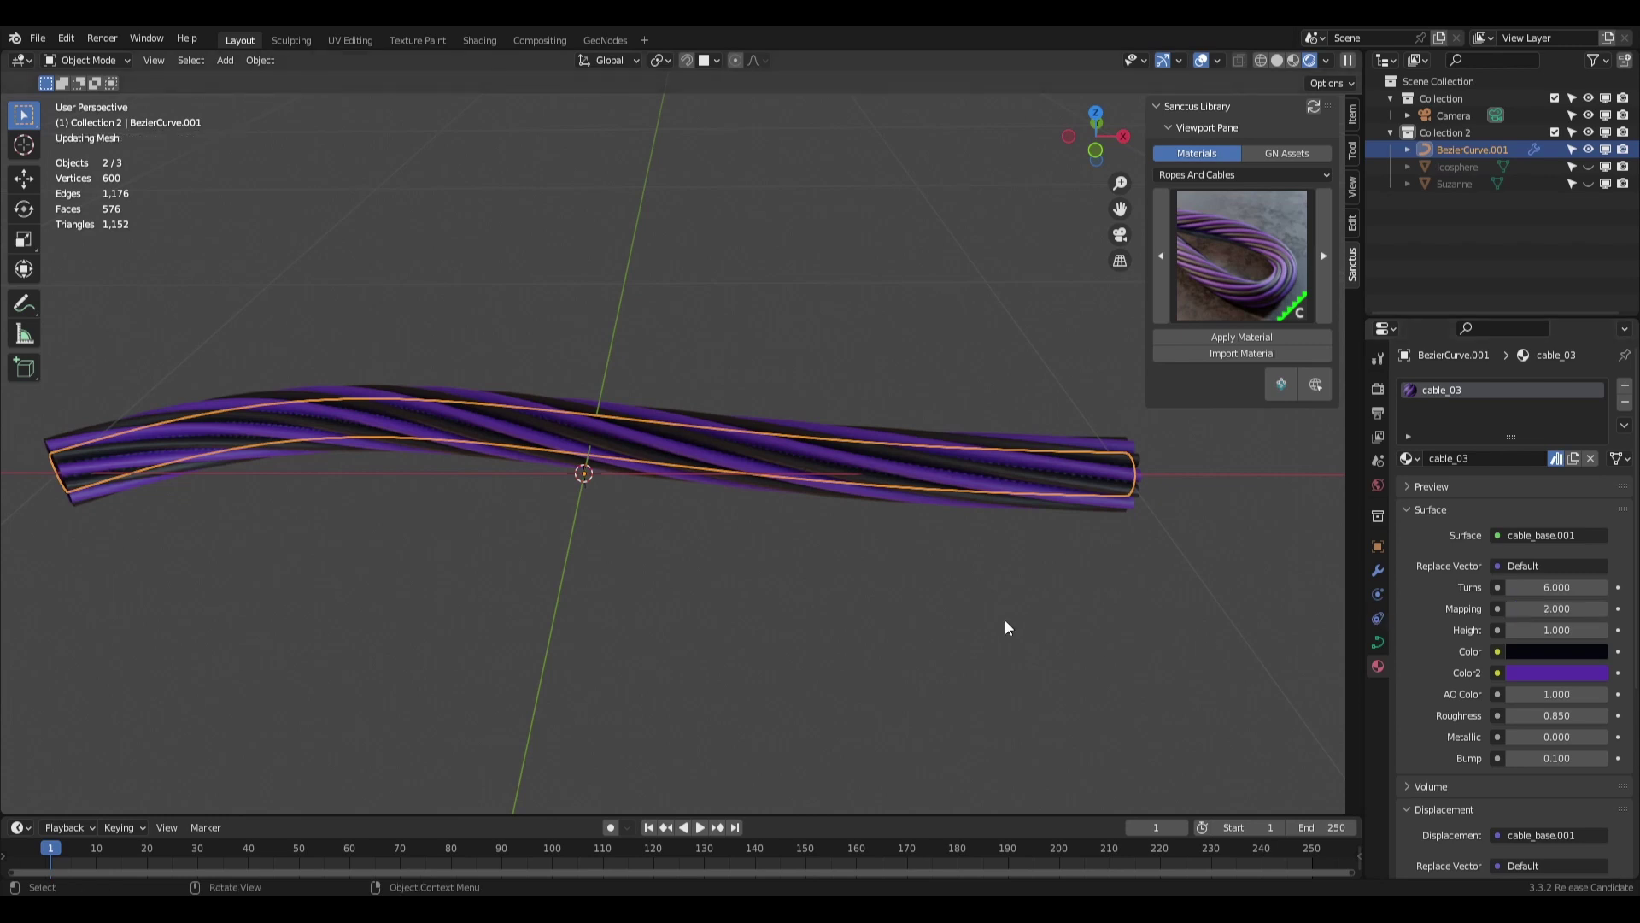
{"action": "left_click", "coordinate": [971, 524]}
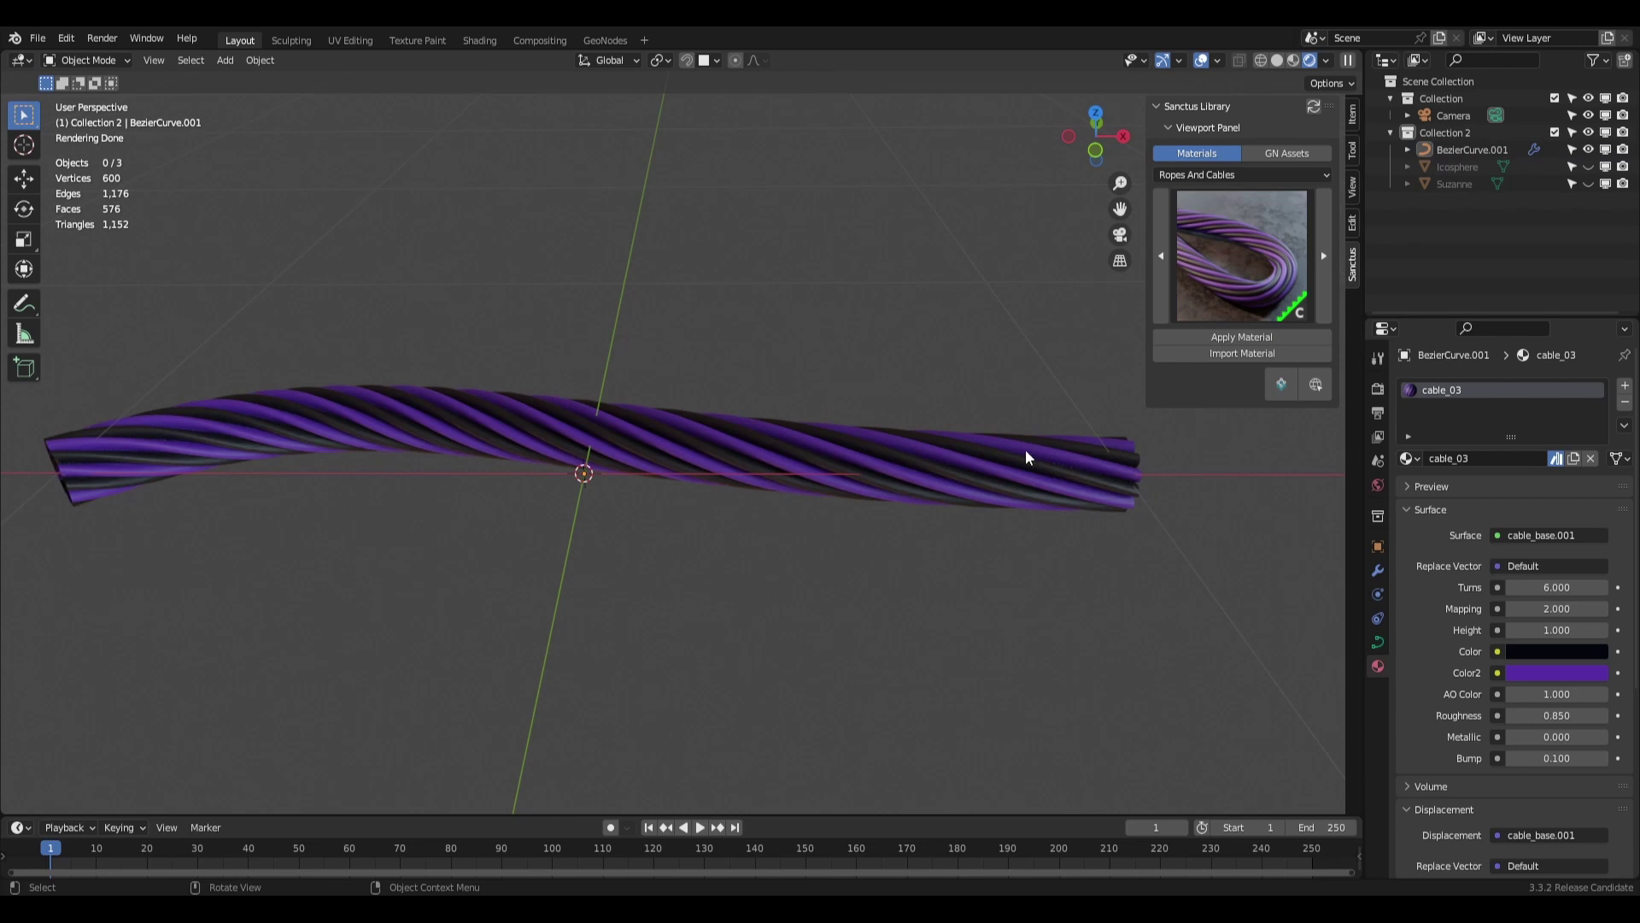
Replace the curve's material with Wire Rope from the Ropes And Cables category and inspect it from another angle.
{"action": "left_click", "coordinate": [1273, 299]}
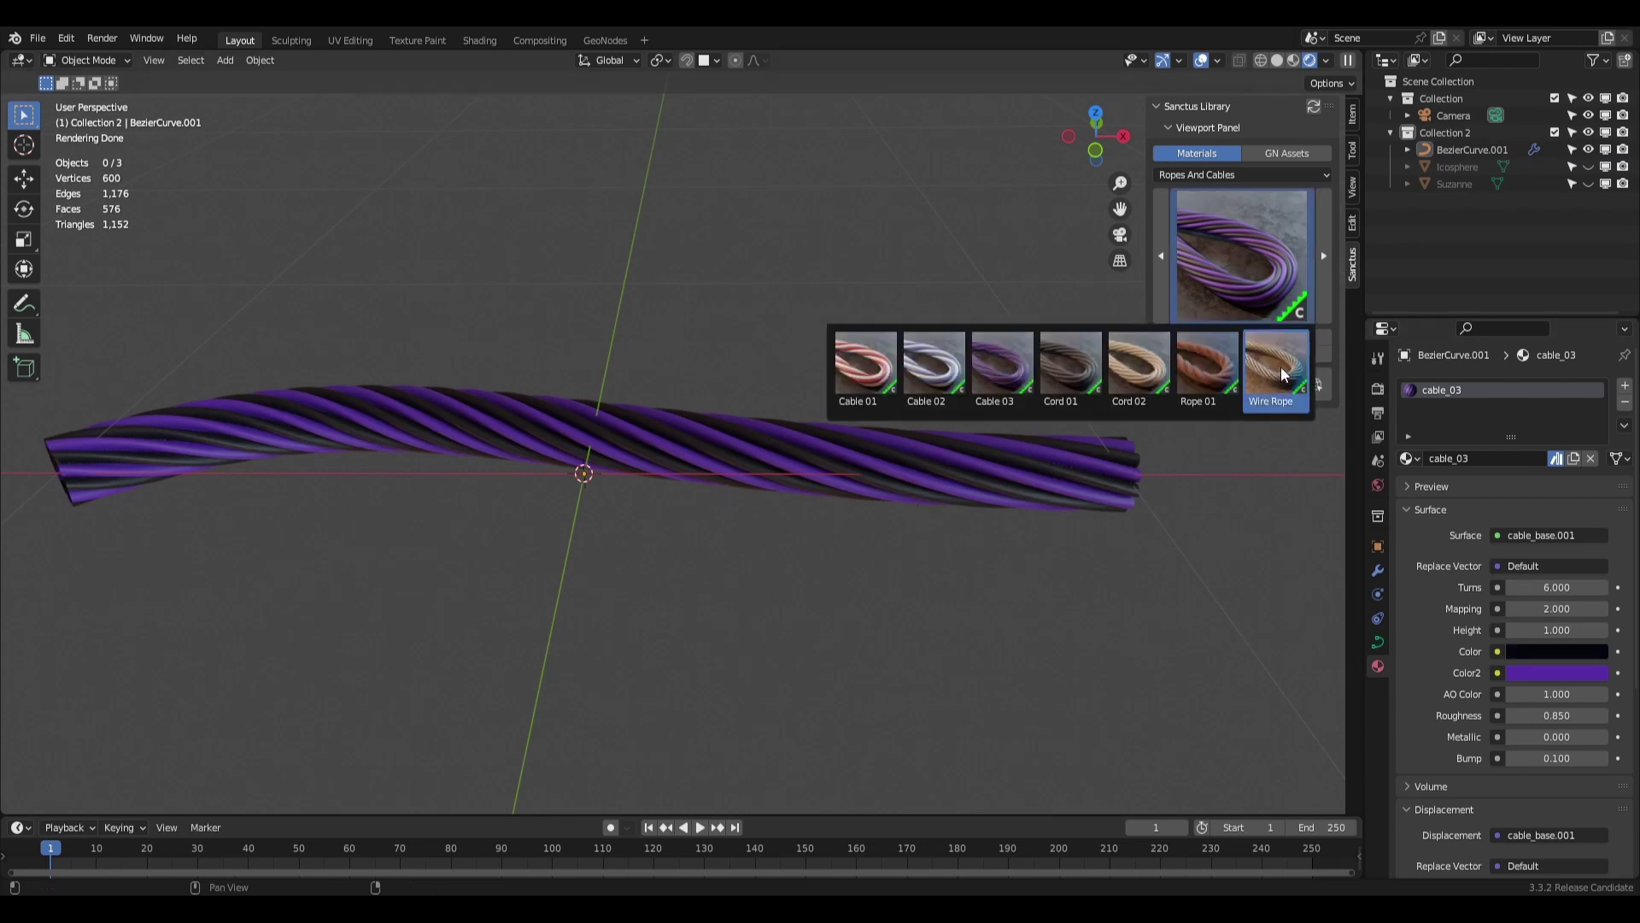
{"action": "left_click", "coordinate": [1280, 366]}
{"action": "left_click", "coordinate": [1238, 336]}
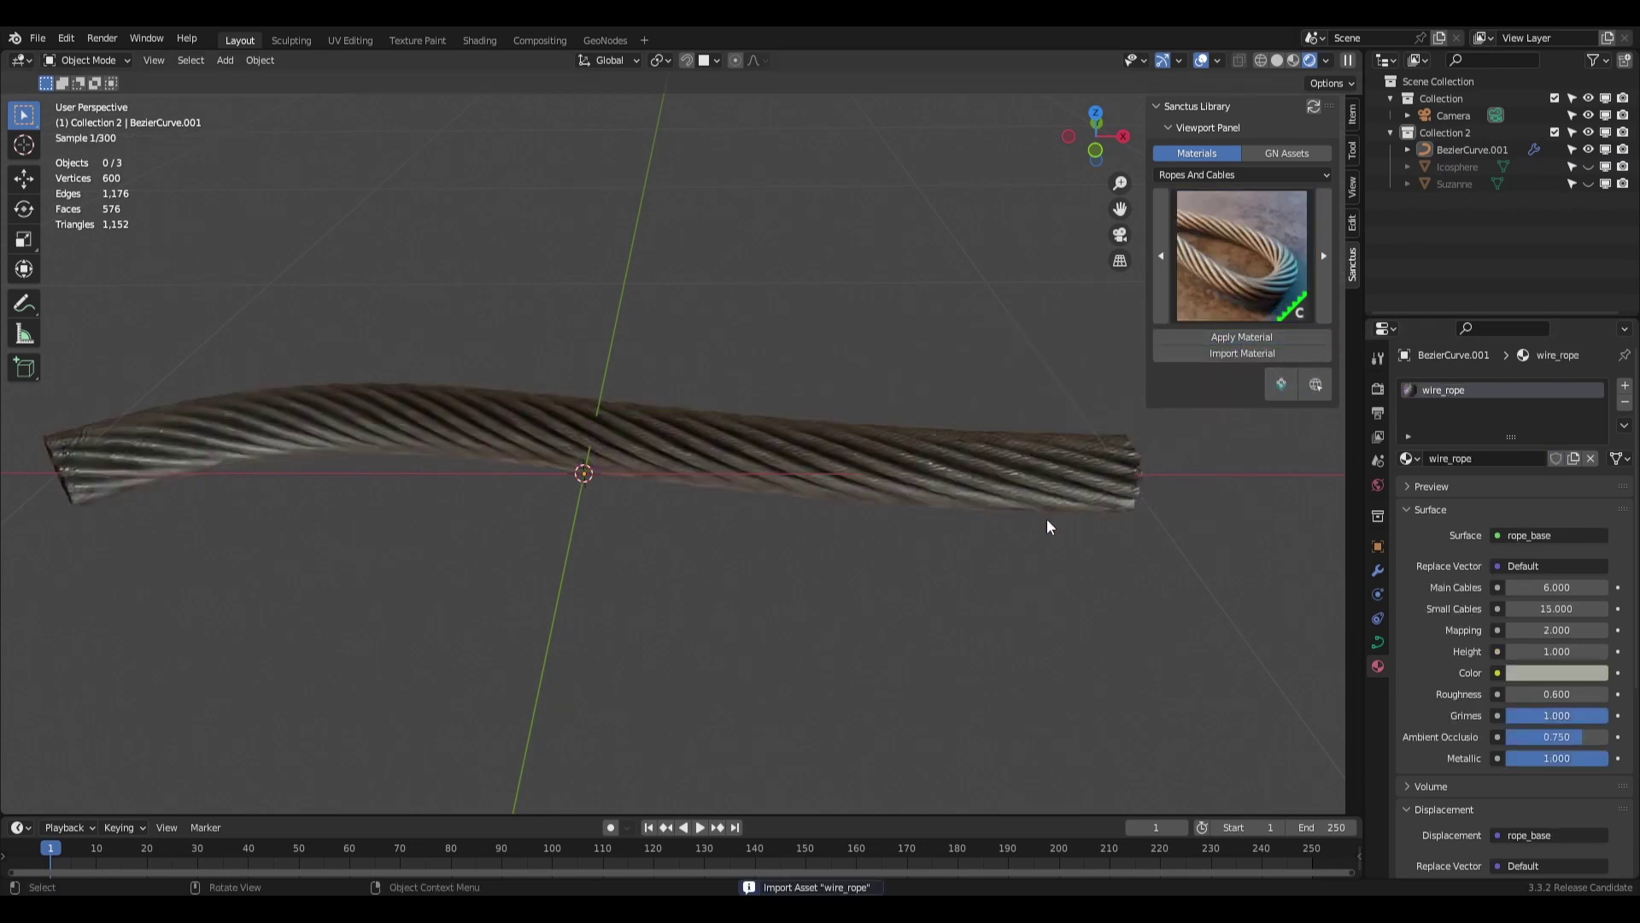
{"action": "middle_click_drag", "start_coordinate": [1047, 519], "coordinate": [878, 473]}
{"action": "scroll", "coordinate": [972, 491], "scroll_direction": "up", "scroll_amount": 3}
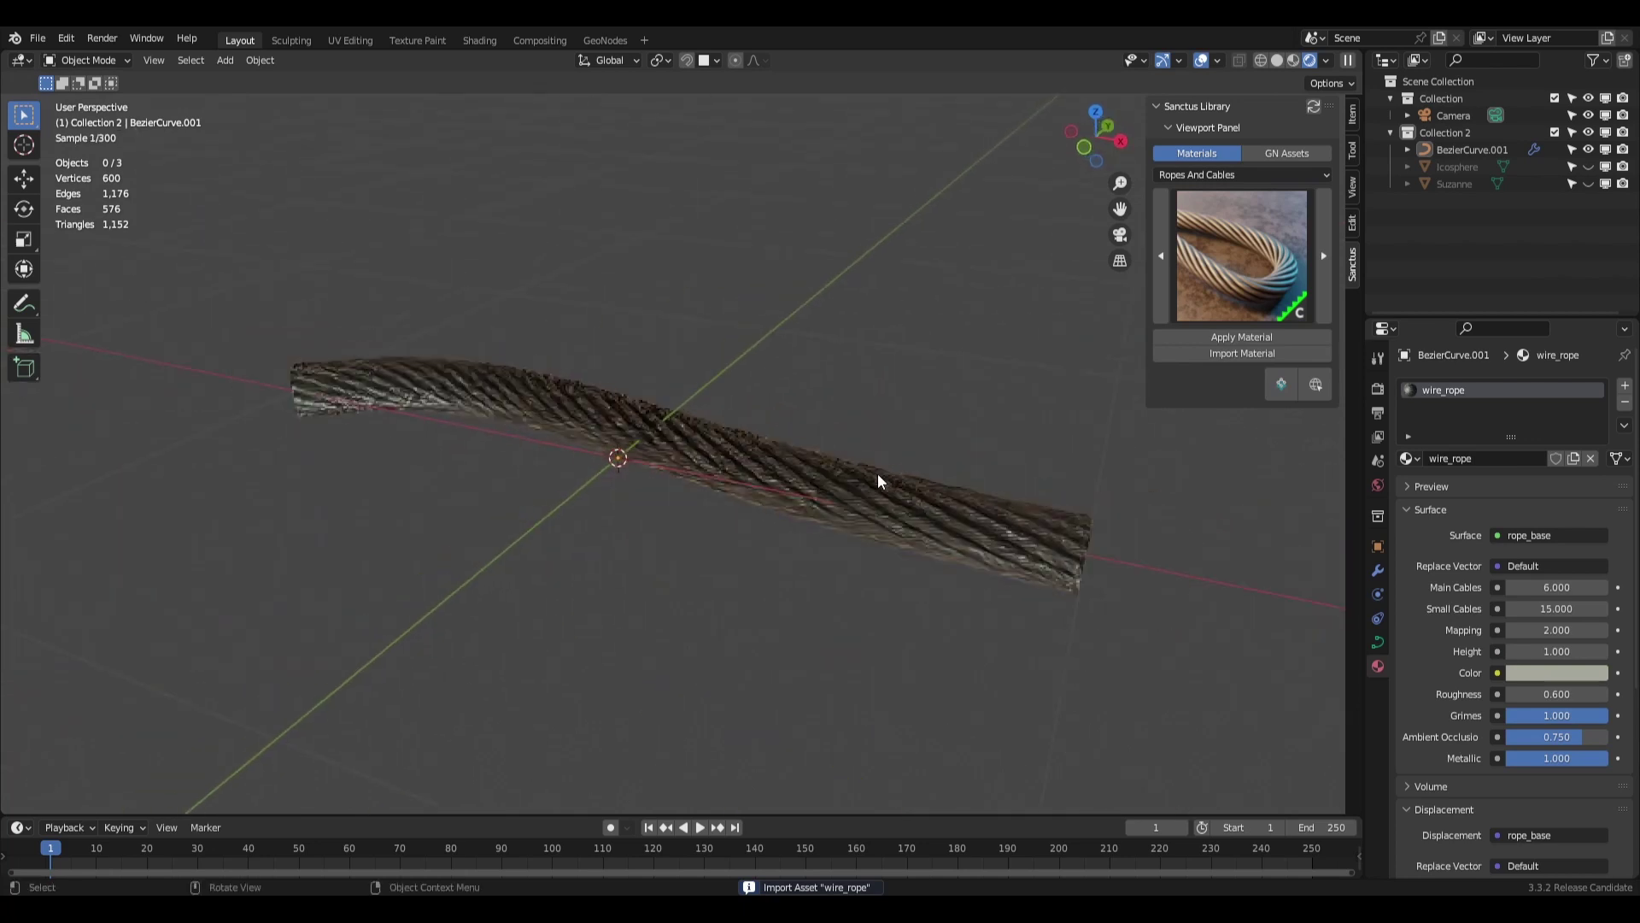
Replace the curve's material with Rope 01 from the Ropes And Cables category and inspect it from another angle.
{"action": "left_click", "coordinate": [1252, 260]}
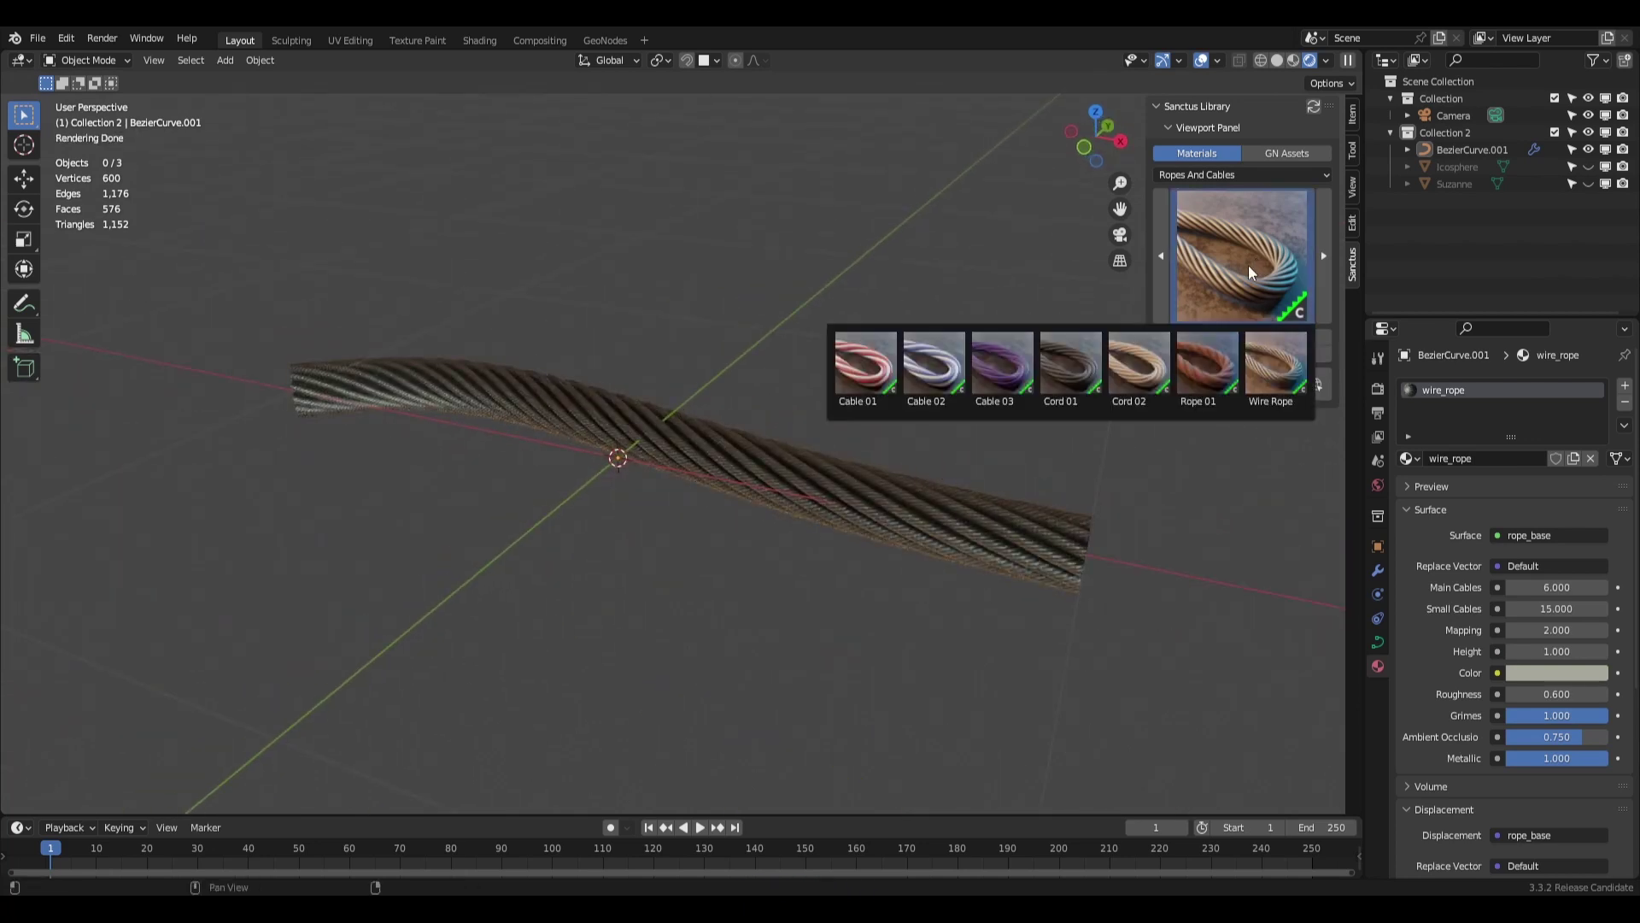
{"action": "left_click", "coordinate": [1206, 374]}
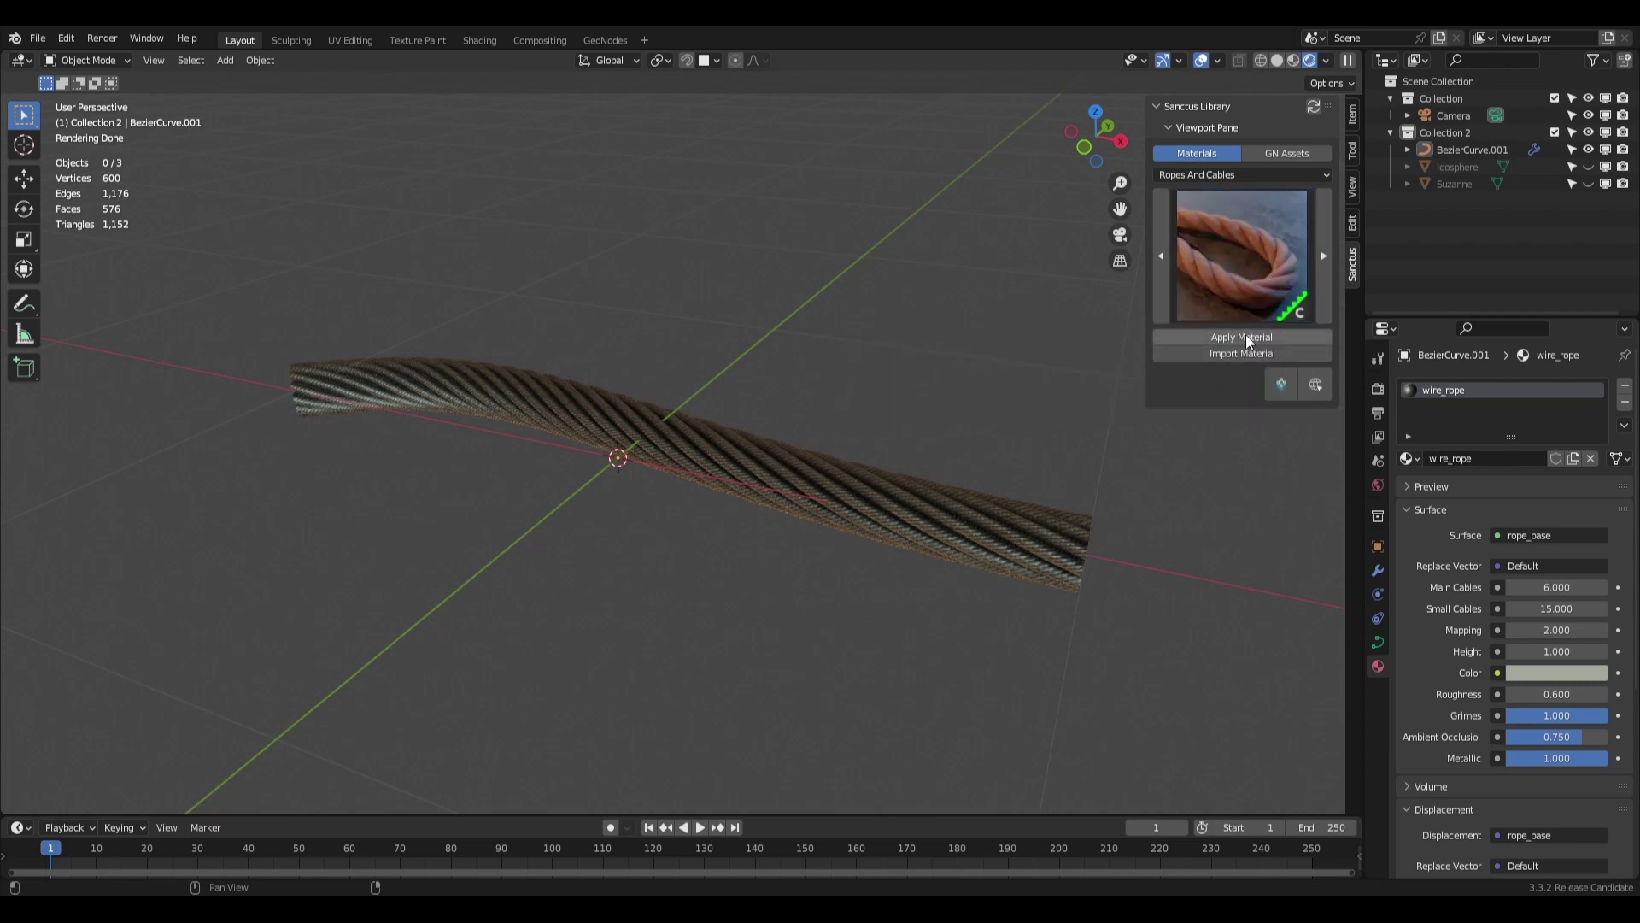
{"action": "left_click", "coordinate": [1244, 336]}
{"action": "middle_click_drag", "start_coordinate": [827, 538], "coordinate": [740, 423]}
Delete the rope curve and add a monkey mesh with smooth shading in its place.
{"action": "left_click", "coordinate": [740, 423]}
{"action": "key", "text": "Delete"}
{"action": "key", "text": "shift+a"}
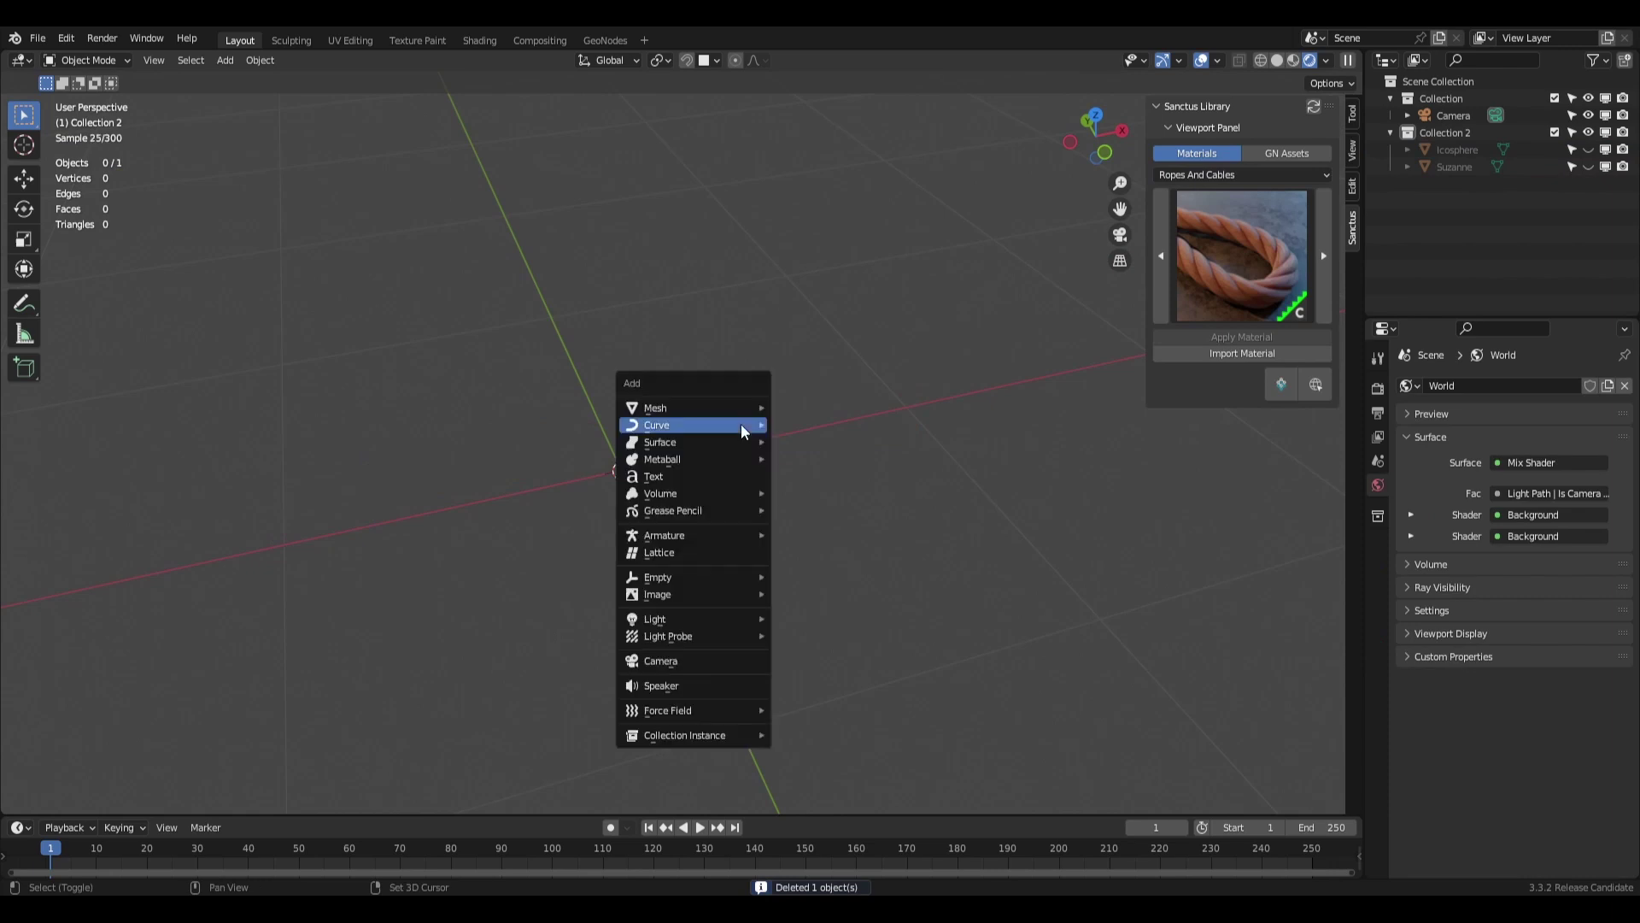
{"action": "mouse_move", "coordinate": [682, 405]}
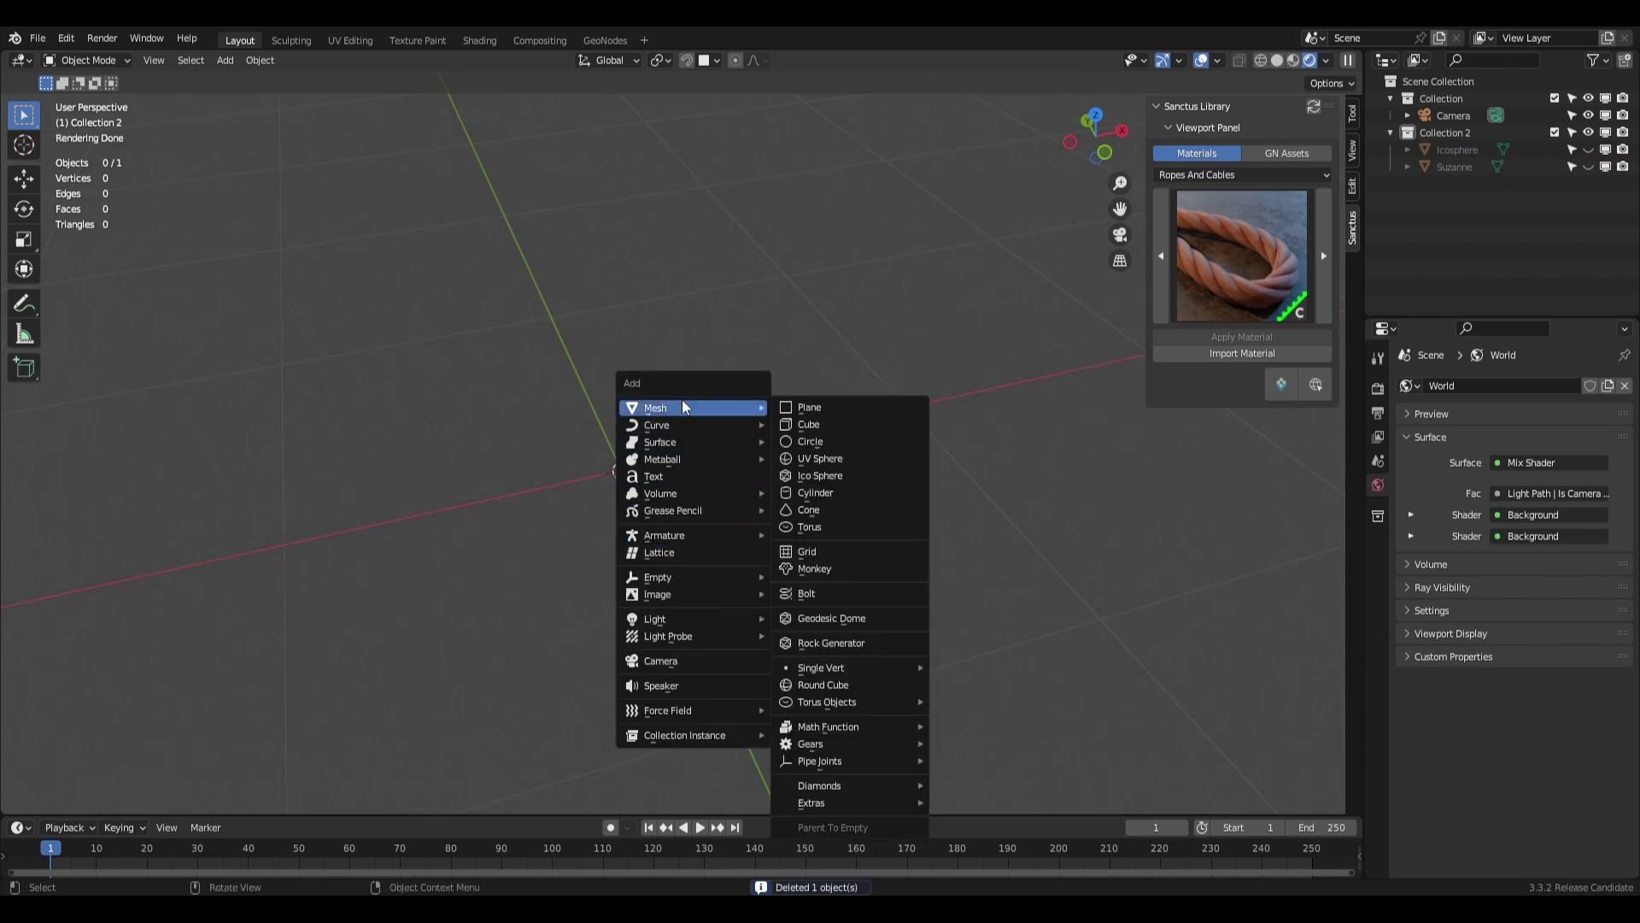
{"action": "left_click", "coordinate": [820, 570]}
{"action": "scroll", "coordinate": [859, 583], "scroll_direction": "down", "scroll_amount": 4}
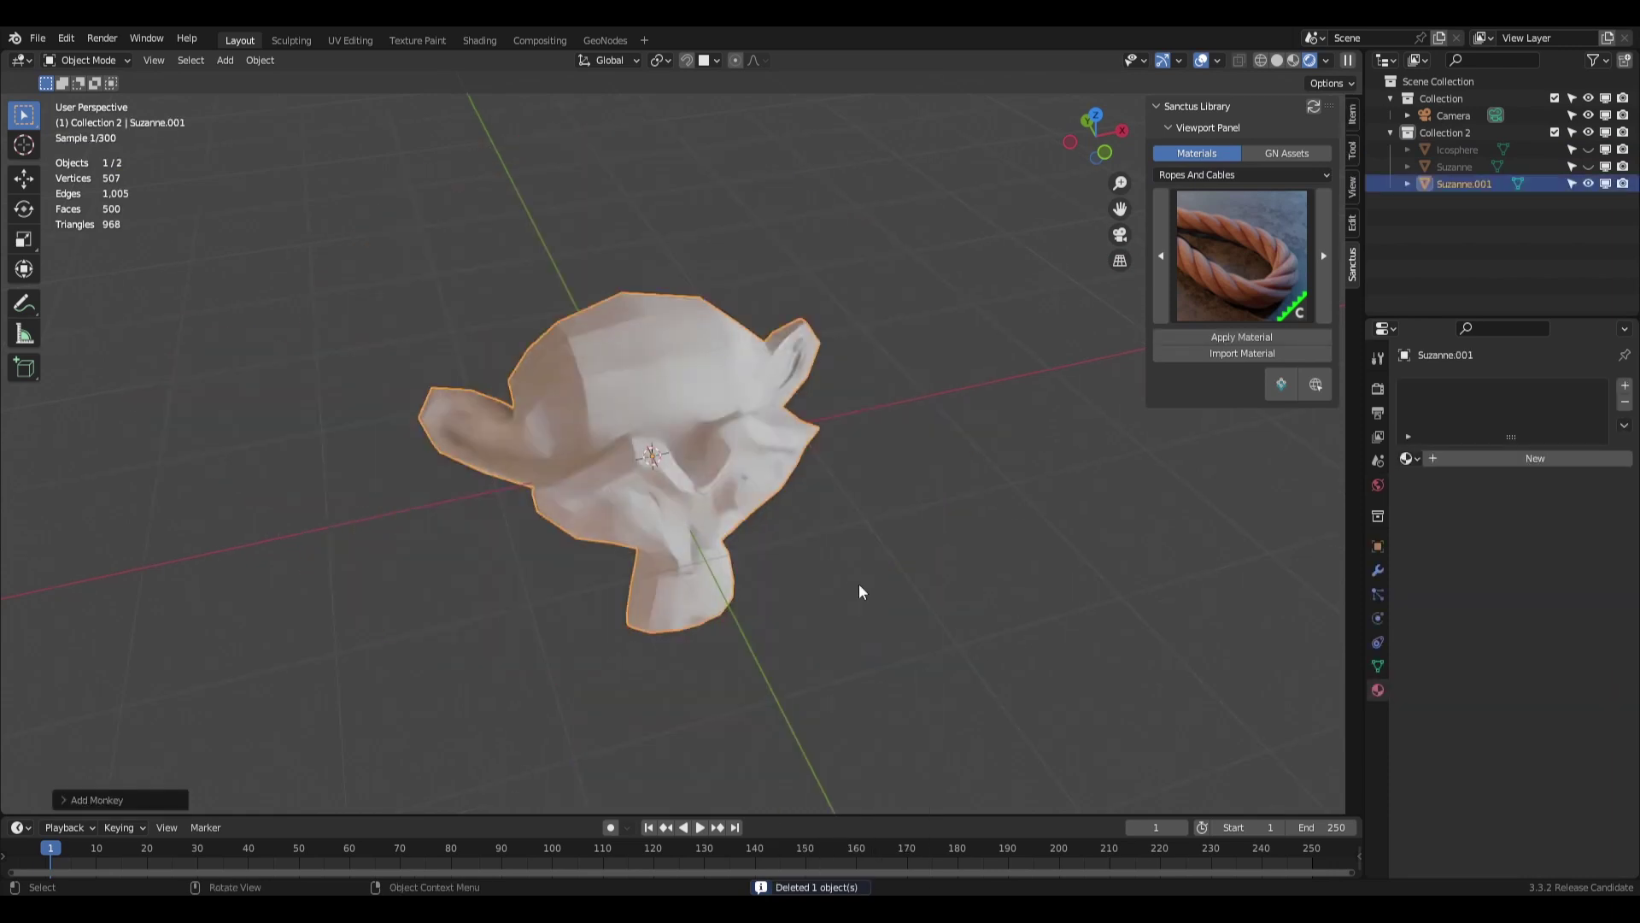
{"action": "middle_click_drag", "start_coordinate": [858, 583], "coordinate": [847, 519]}
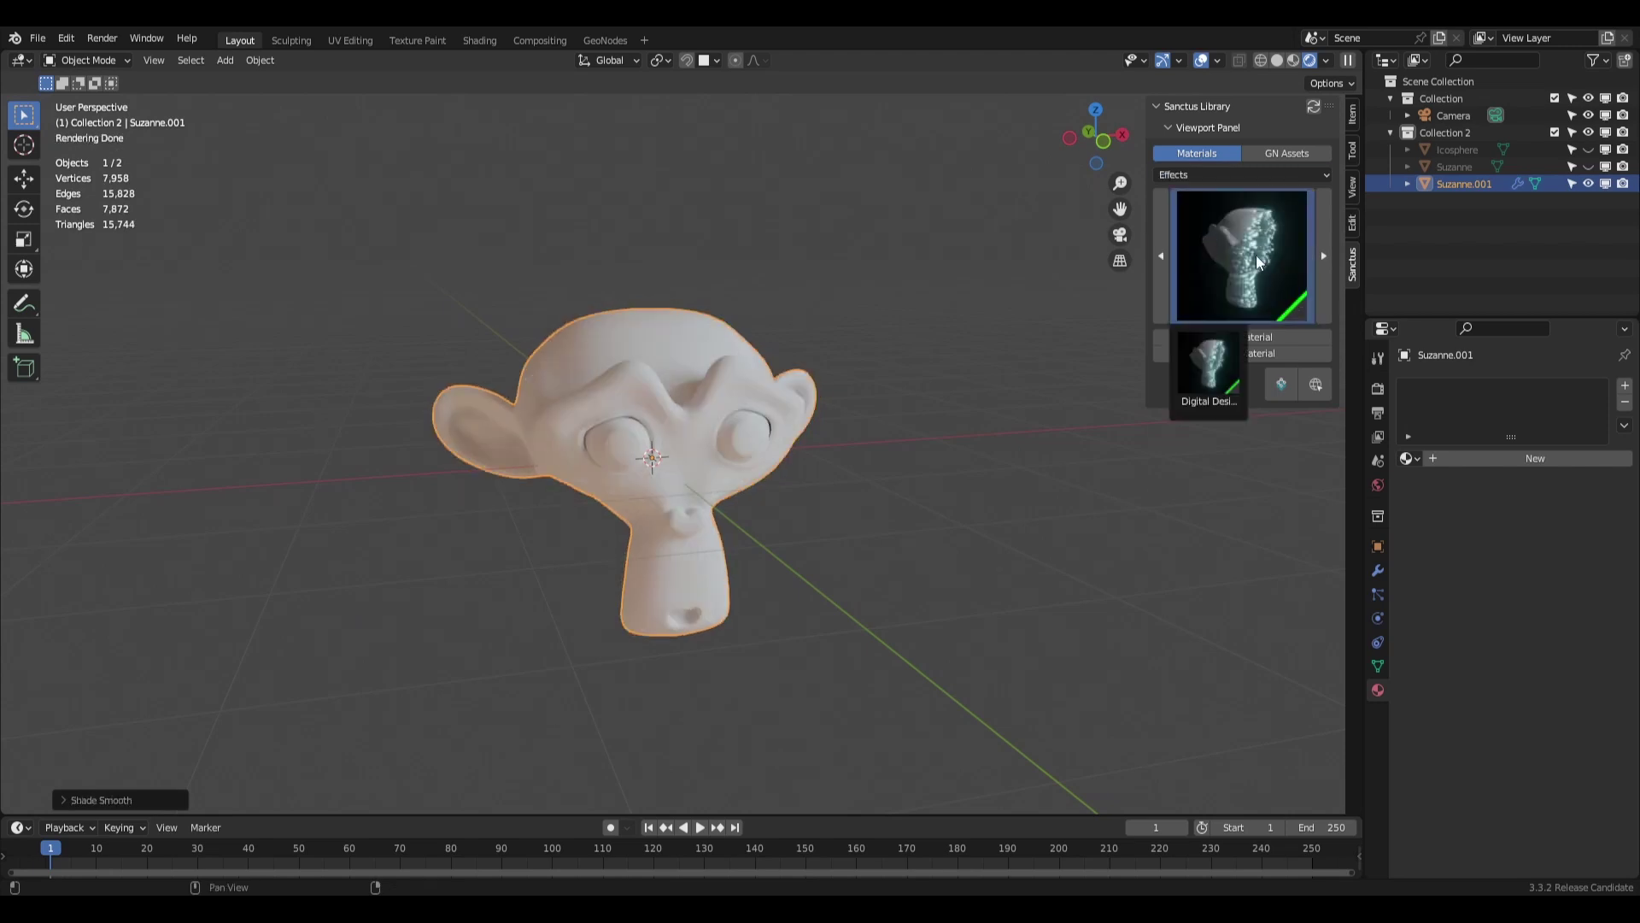
Apply the Digital Desintegration material from the Effects category to the monkey and view it in Material Preview, deselected.
{"action": "left_click", "coordinate": [1230, 337]}
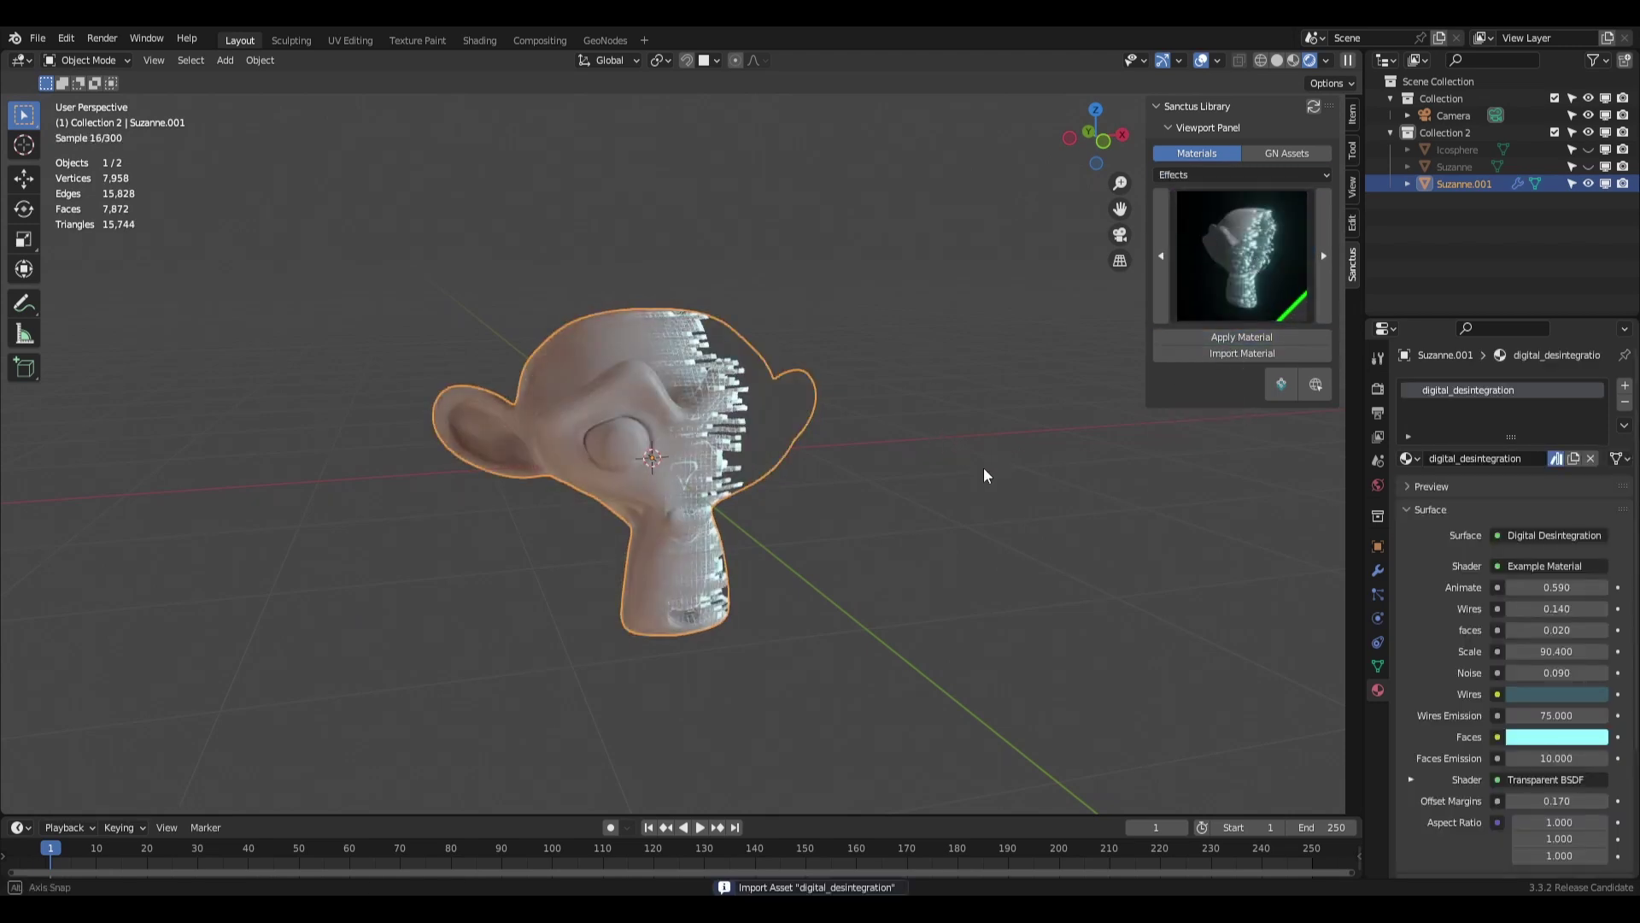
{"action": "mouse_move", "coordinate": [981, 468]}
{"action": "middle_mouse_down"}
{"action": "mouse_move", "coordinate": [937, 479]}
{"action": "mouse_move", "coordinate": [974, 470]}
{"action": "middle_mouse_up"}
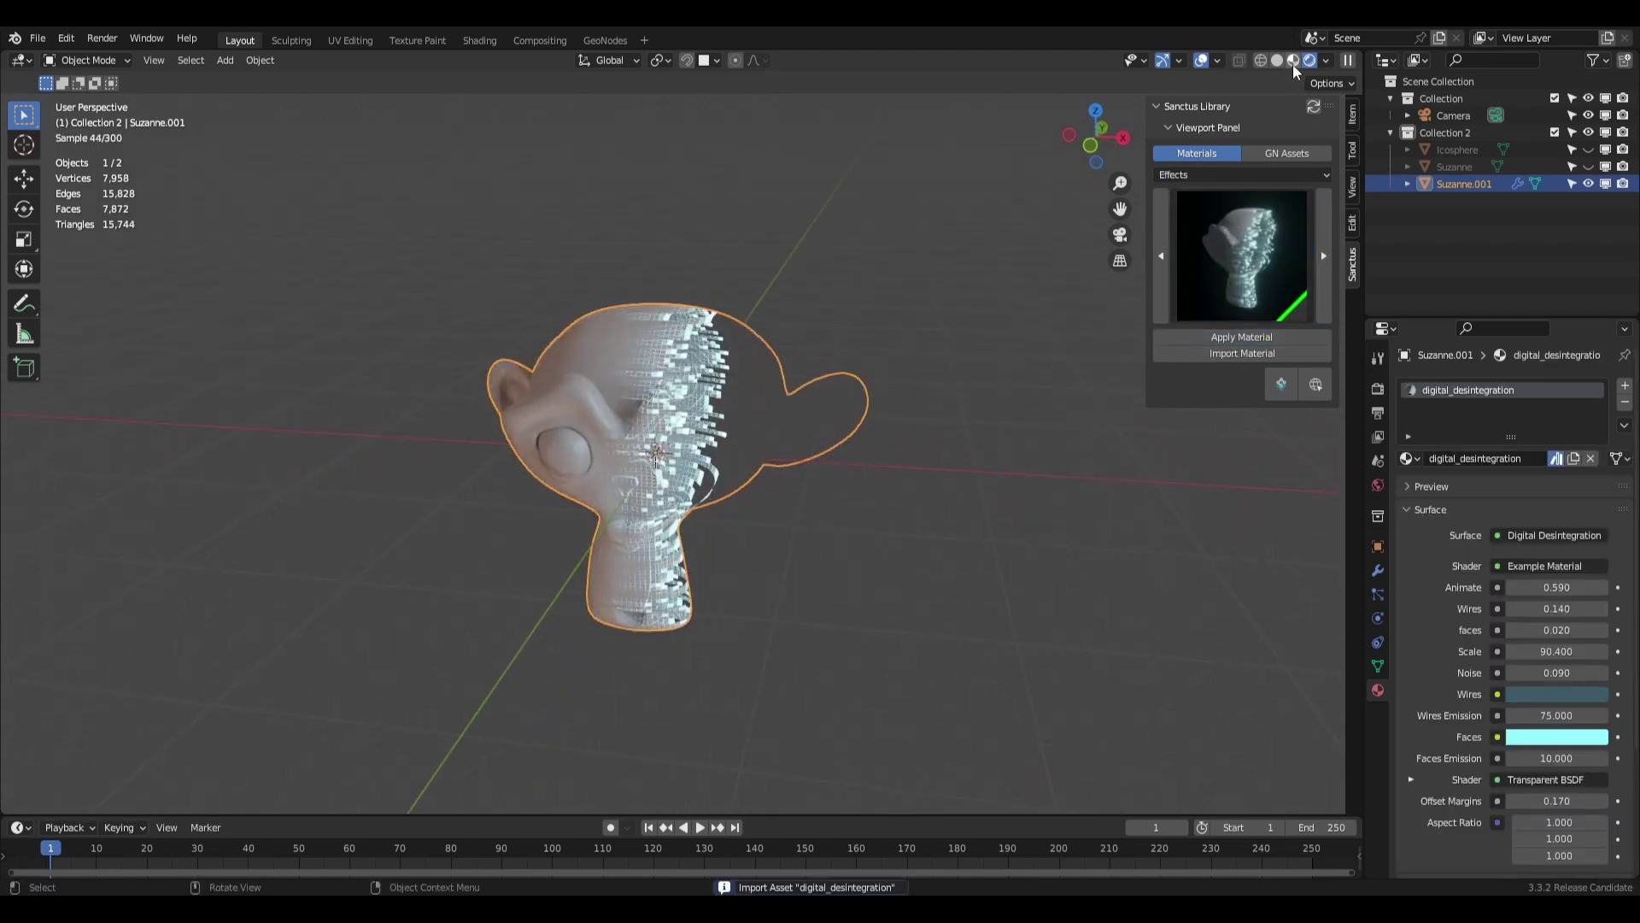
{"action": "key", "text": "z"}
{"action": "left_click", "coordinate": [926, 494]}
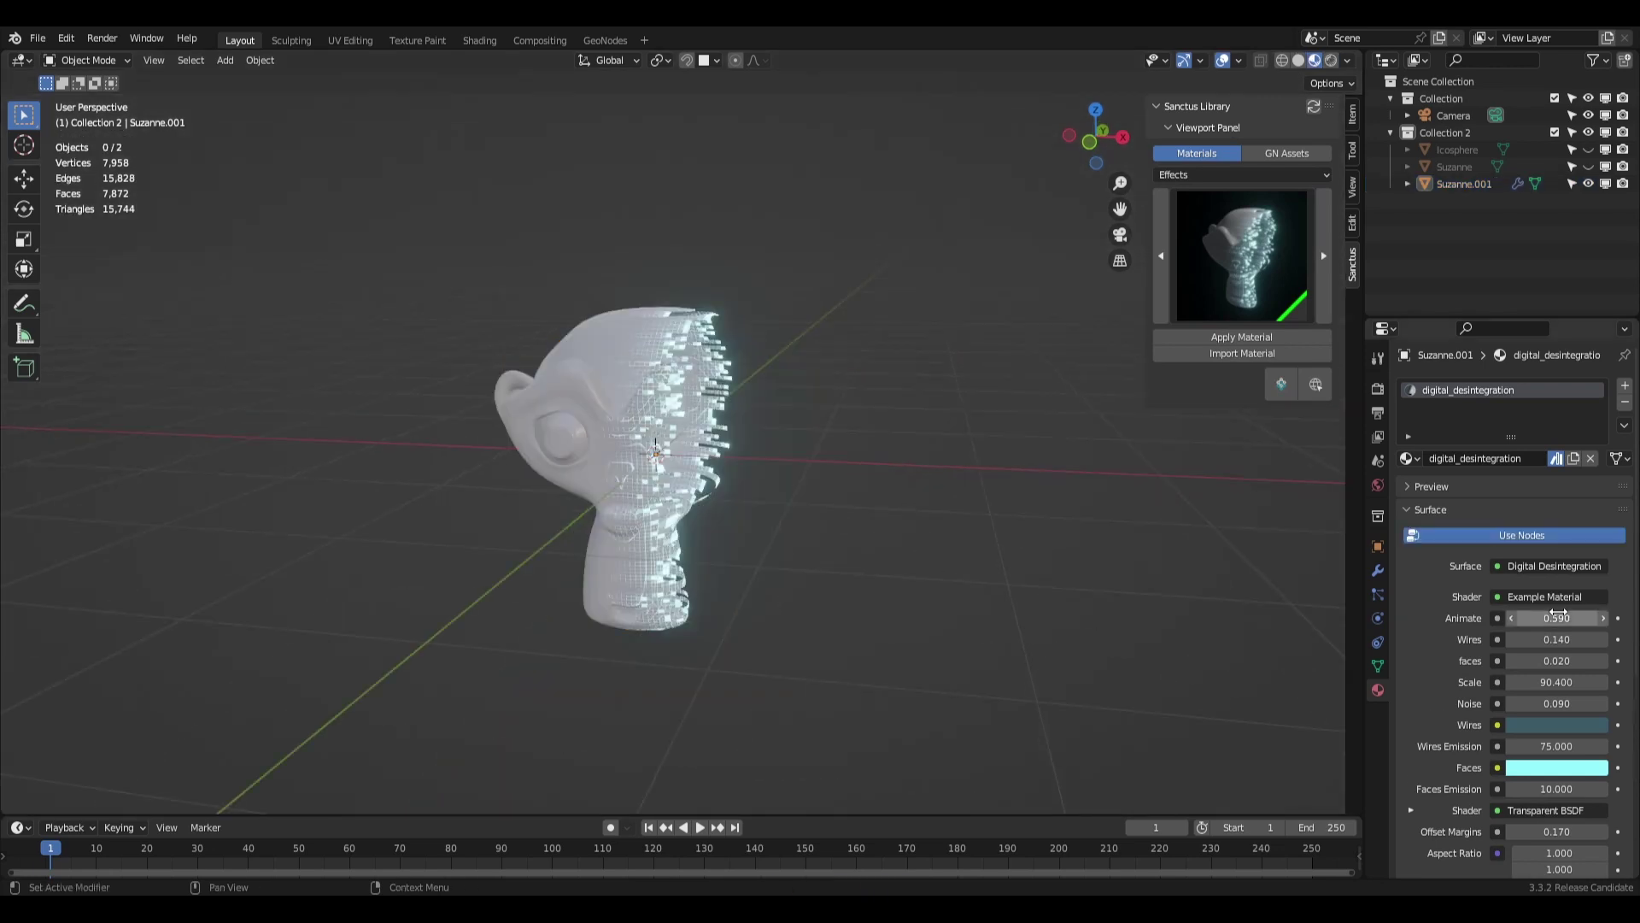
Set the material's Animate value to 0.53 and show the monkey in Material Preview in the Shading workspace.
{"action": "left_click_drag", "start_coordinate": [1557, 618], "coordinate": [1567, 618]}
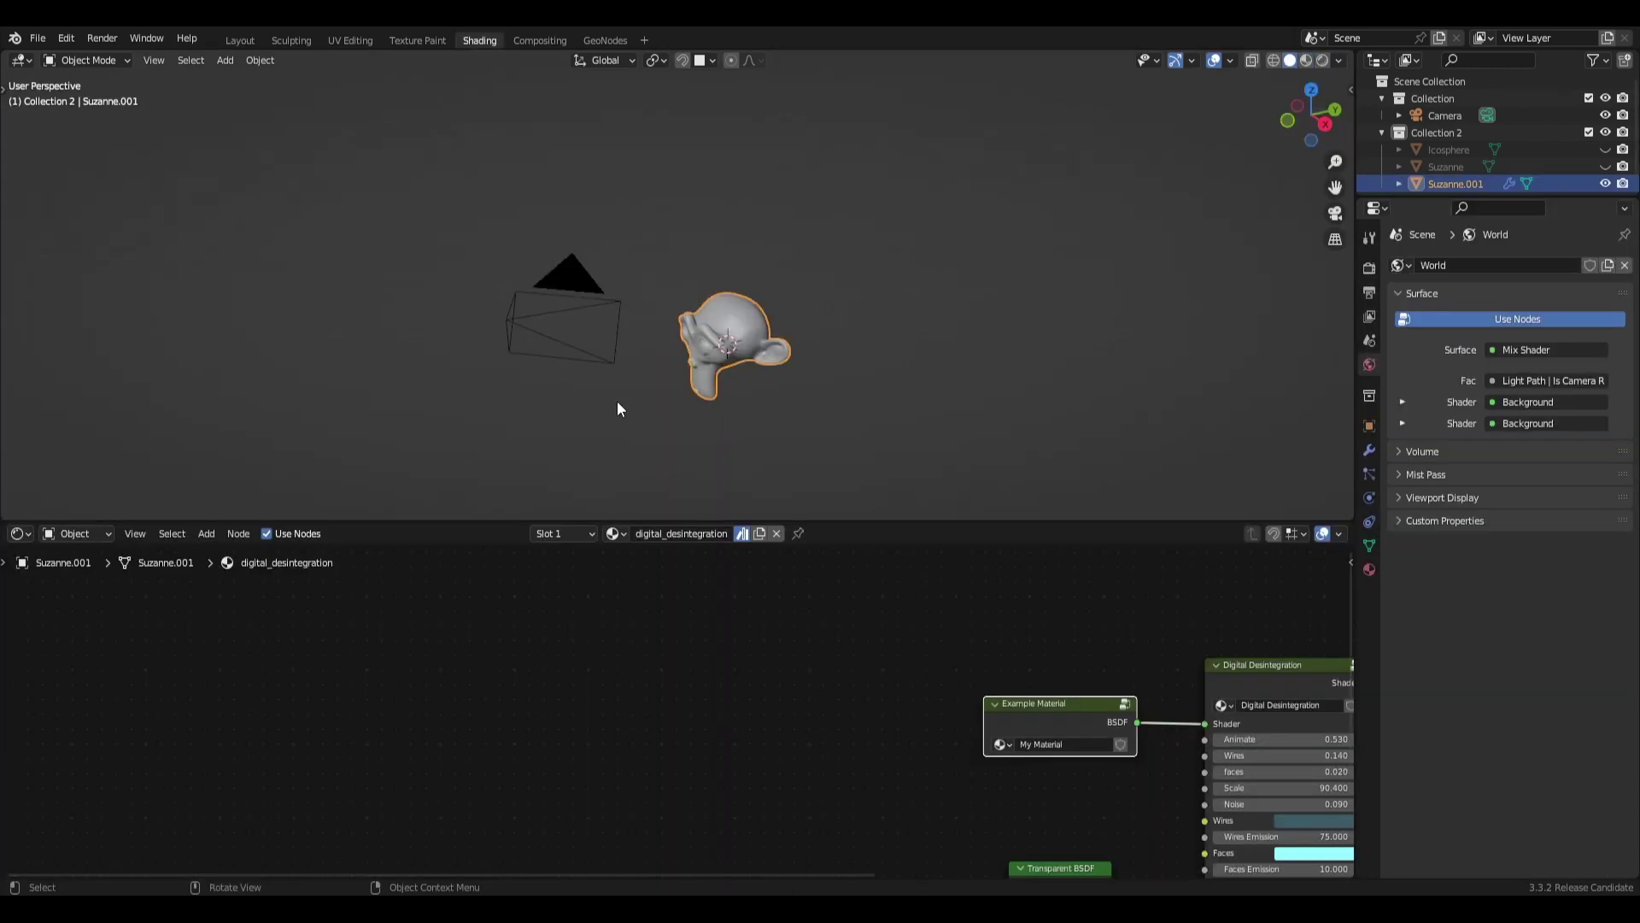
{"action": "mouse_move", "coordinate": [616, 401]}
{"action": "middle_mouse_down"}
{"action": "mouse_move", "coordinate": [850, 332]}
{"action": "mouse_move", "coordinate": [763, 327]}
{"action": "middle_mouse_up"}
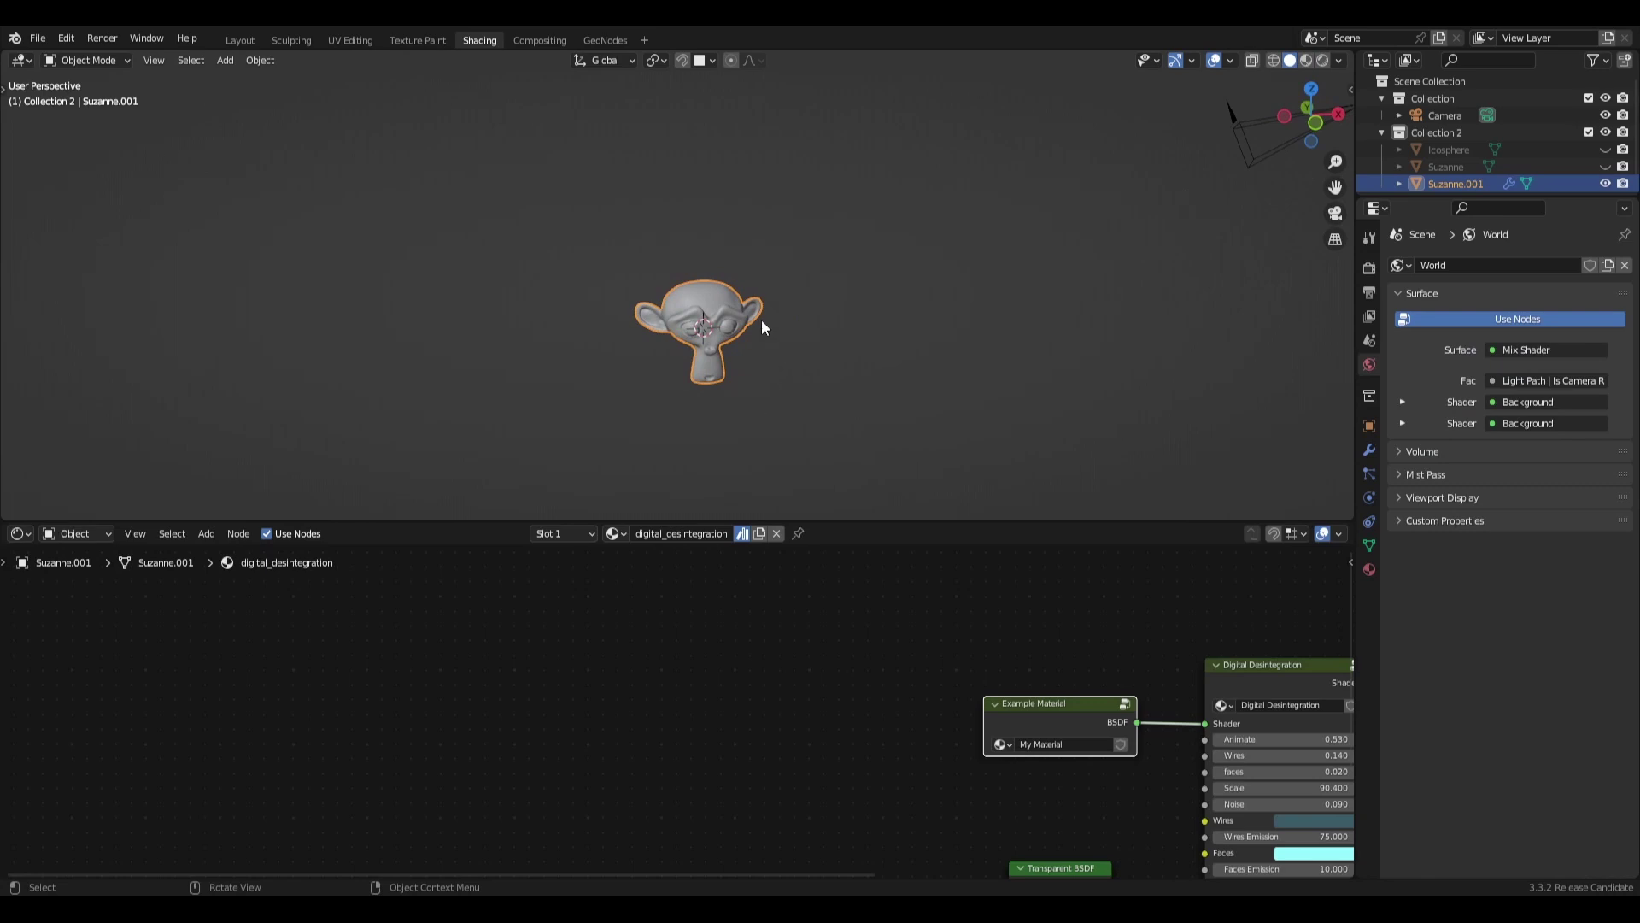
{"action": "left_click", "coordinate": [1306, 59]}
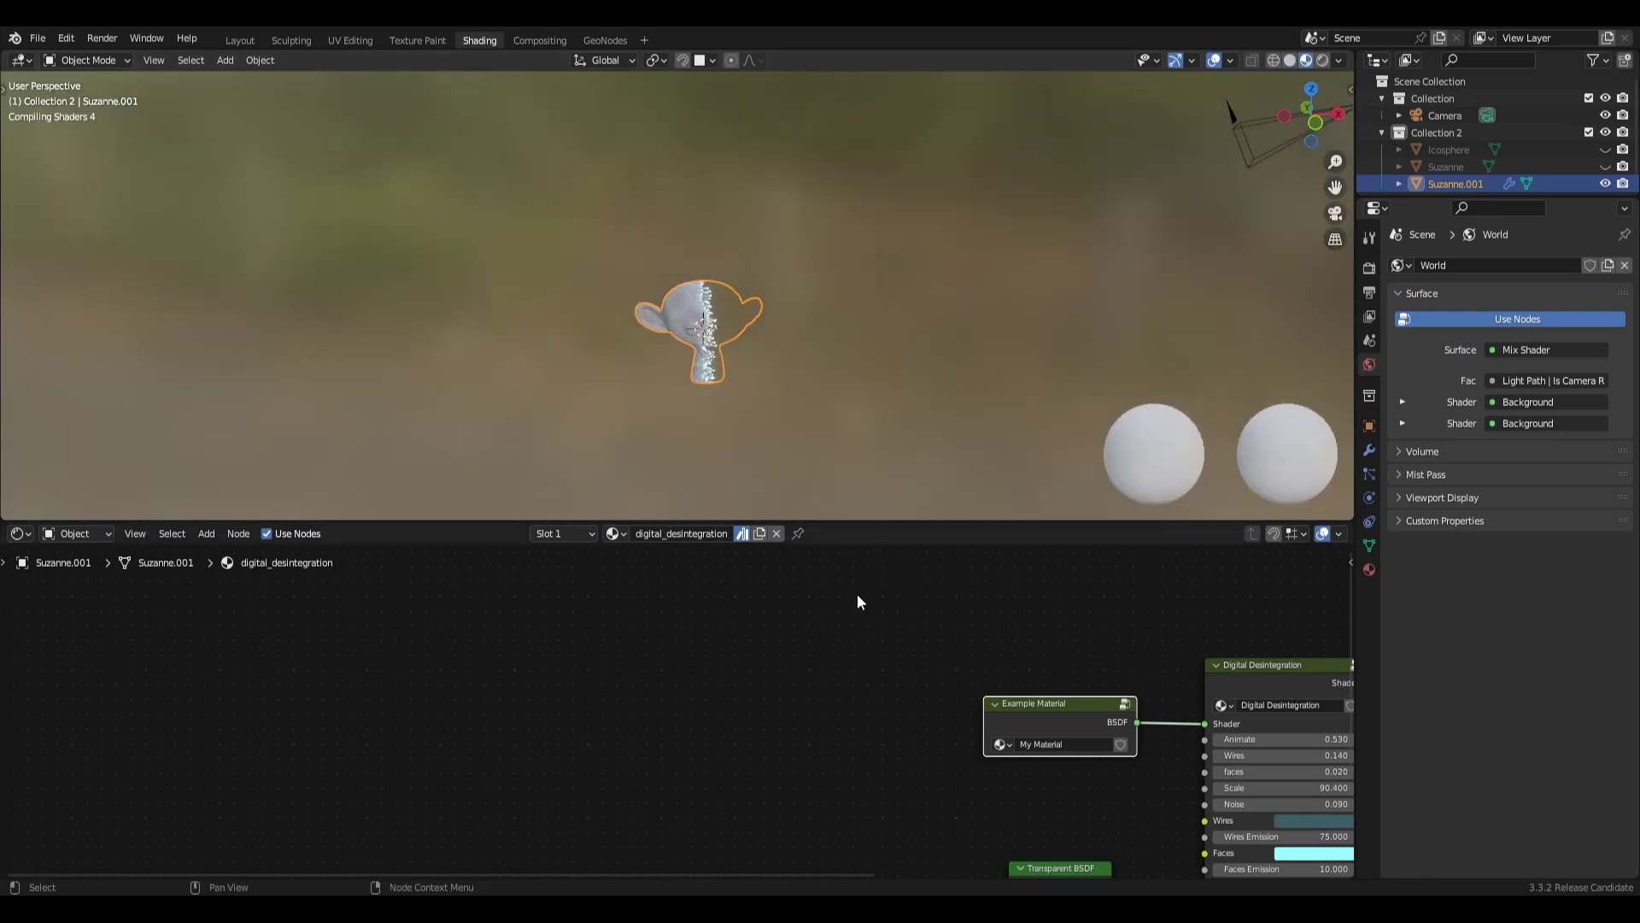
{"action": "scroll", "coordinate": [856, 368], "scroll_direction": "up", "scroll_amount": 3}
{"action": "middle_click_drag", "start_coordinate": [853, 347], "coordinate": [798, 346]}
{"action": "scroll", "coordinate": [820, 368], "scroll_direction": "up", "scroll_amount": 2}
{"action": "left_click", "coordinate": [837, 429]}
{"action": "scroll", "coordinate": [983, 718], "scroll_direction": "up", "scroll_amount": 3}
Move the Example Material and Transparent BSDF nodes slightly farther away from the Digital Desintegration node.
{"action": "middle_click_drag", "start_coordinate": [1007, 737], "coordinate": [650, 645]}
{"action": "left_click_drag", "start_coordinate": [794, 642], "coordinate": [763, 640]}
{"action": "middle_click_drag", "start_coordinate": [684, 359], "coordinate": [604, 256]}
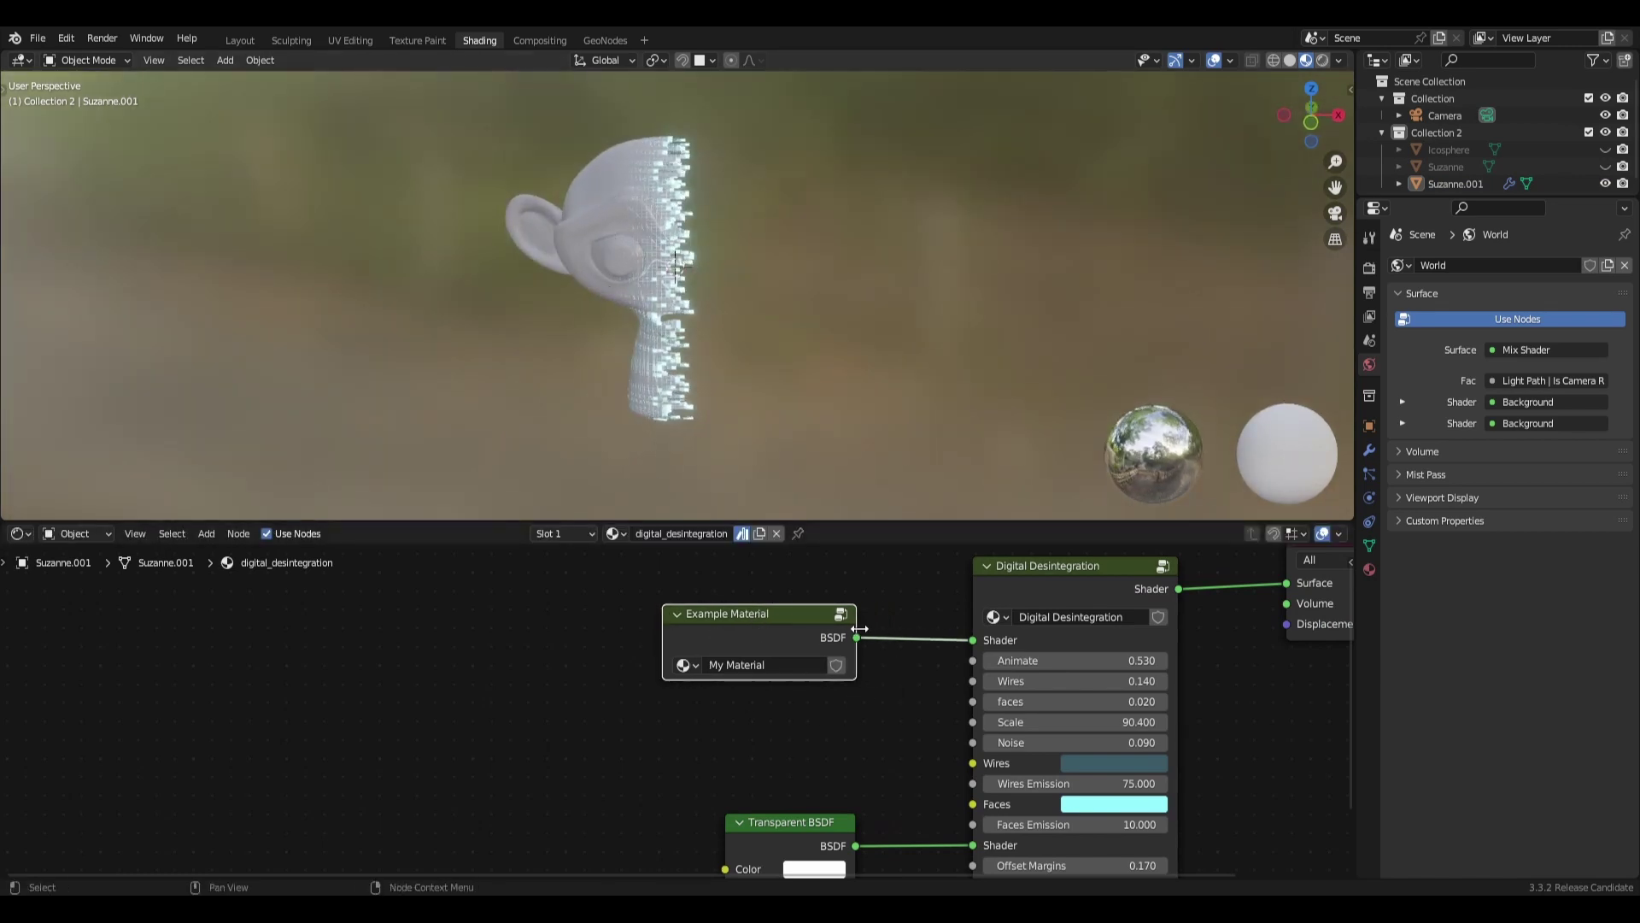
{"action": "scroll", "coordinate": [872, 649], "scroll_direction": "down", "scroll_amount": 2, "text": "shift"}
{"action": "left_click_drag", "start_coordinate": [815, 753], "coordinate": [767, 766]}
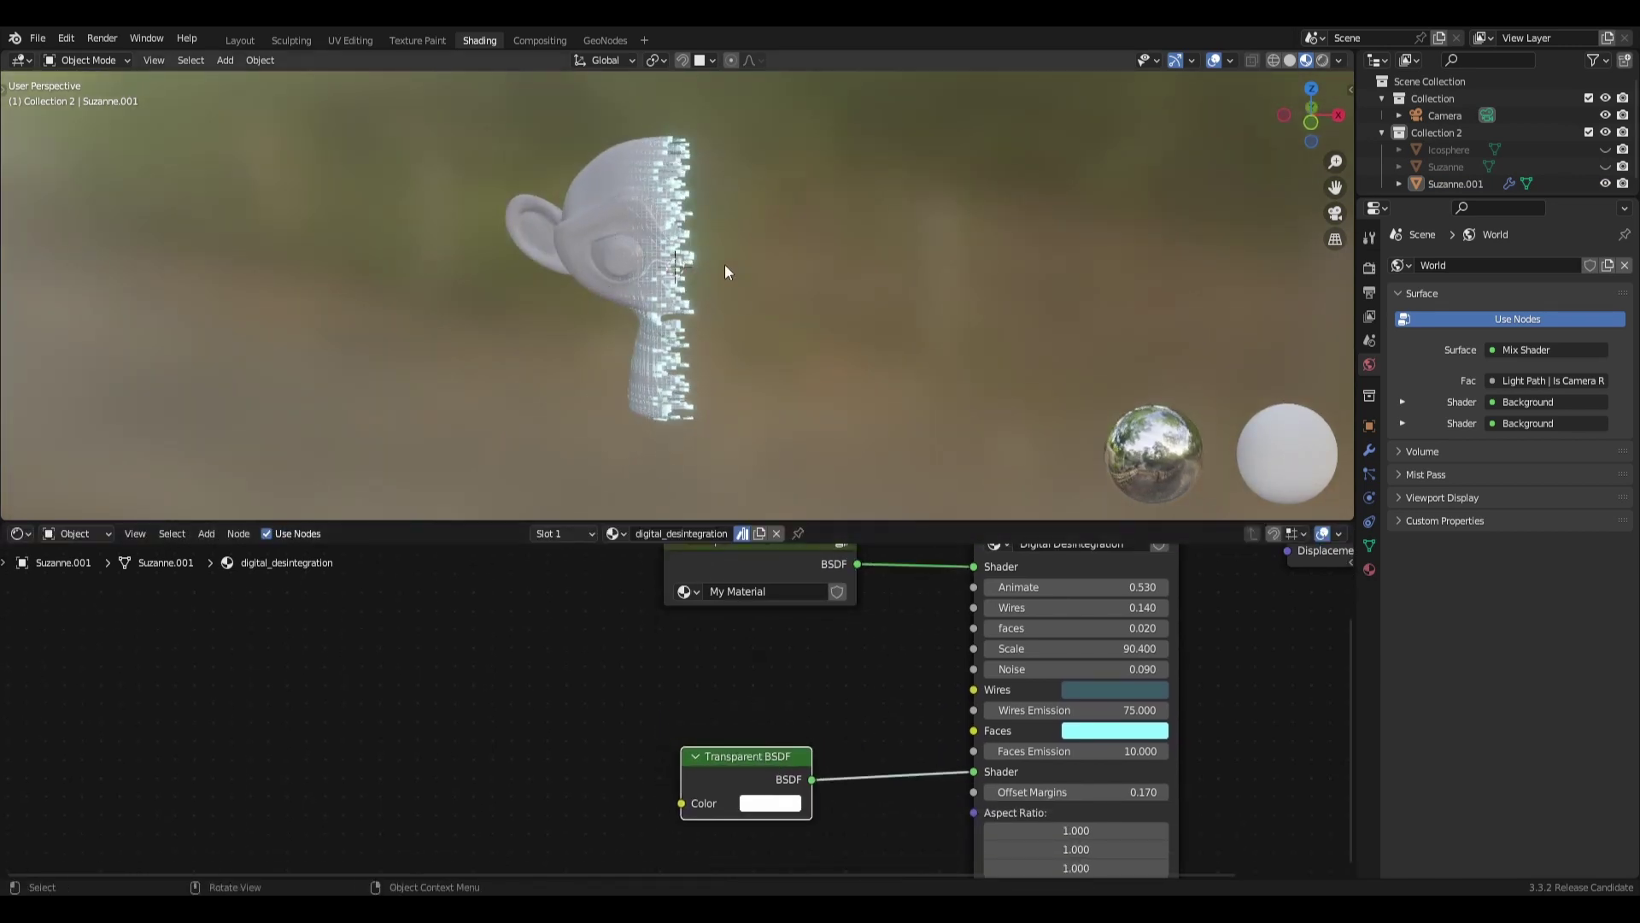
Add a Diffuse BSDF node to the digital_desintegration material near the Transparent BSDF node.
{"action": "key", "text": "shift+a"}
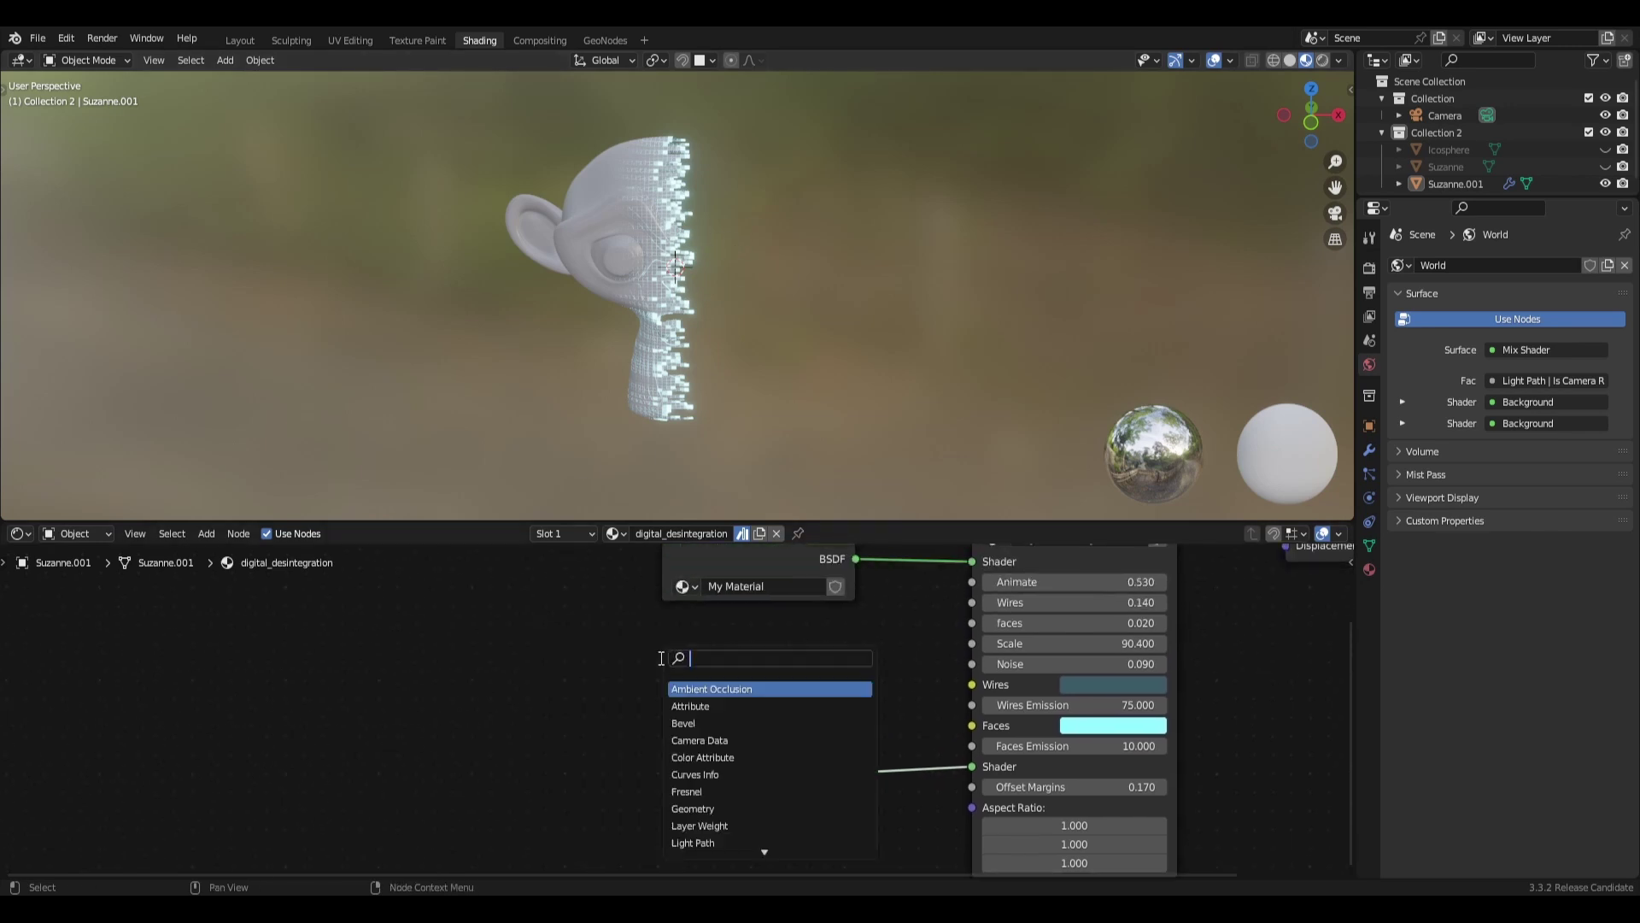
{"action": "type", "text": "dif"}
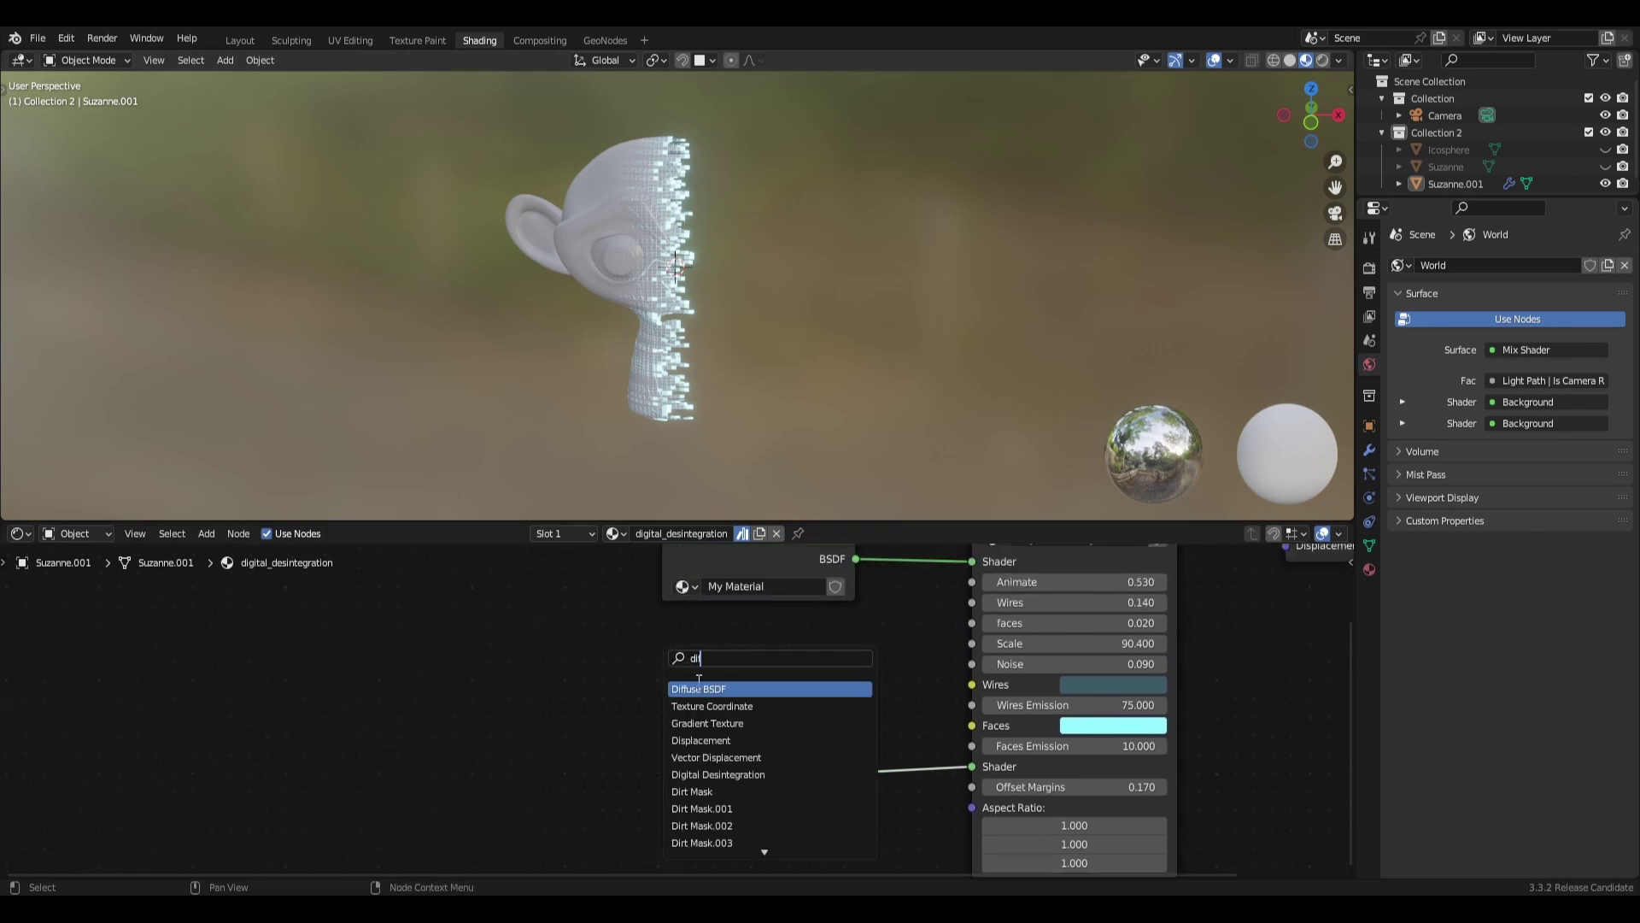
{"action": "left_click", "coordinate": [696, 685]}
{"action": "left_click", "coordinate": [556, 717]}
Connect the Diffuse BSDF to the lower Shader input of the Digital Desintegration node in place of the Transparent BSDF.
{"action": "middle_click_drag", "start_coordinate": [640, 714], "coordinate": [614, 695]}
{"action": "middle_click_drag", "start_coordinate": [732, 688], "coordinate": [717, 643]}
{"action": "left_click_drag", "start_coordinate": [706, 699], "coordinate": [576, 789]}
{"action": "left_click_drag", "start_coordinate": [619, 656], "coordinate": [931, 702]}
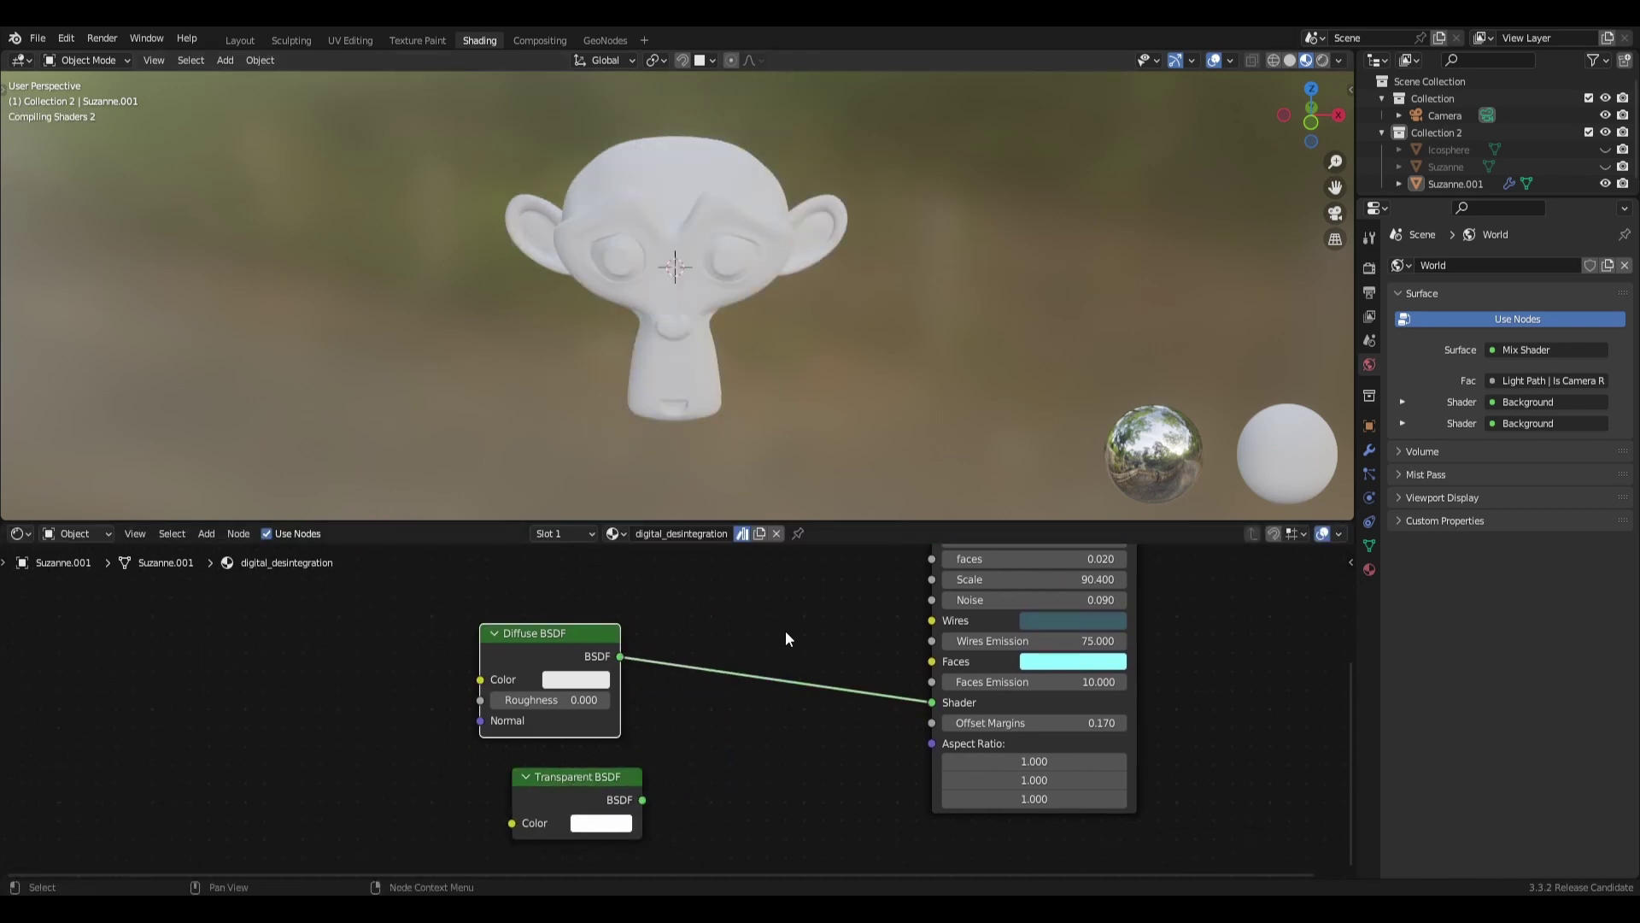
{"action": "middle_click_drag", "start_coordinate": [802, 588], "coordinate": [780, 637]}
{"action": "middle_click_drag", "start_coordinate": [799, 444], "coordinate": [777, 434]}
{"action": "middle_click_drag", "start_coordinate": [833, 619], "coordinate": [783, 757]}
{"action": "mouse_move", "coordinate": [943, 706]}
{"action": "left_mouse_down"}
{"action": "mouse_move", "coordinate": [1051, 705]}
{"action": "mouse_move", "coordinate": [926, 705]}
{"action": "left_mouse_up"}
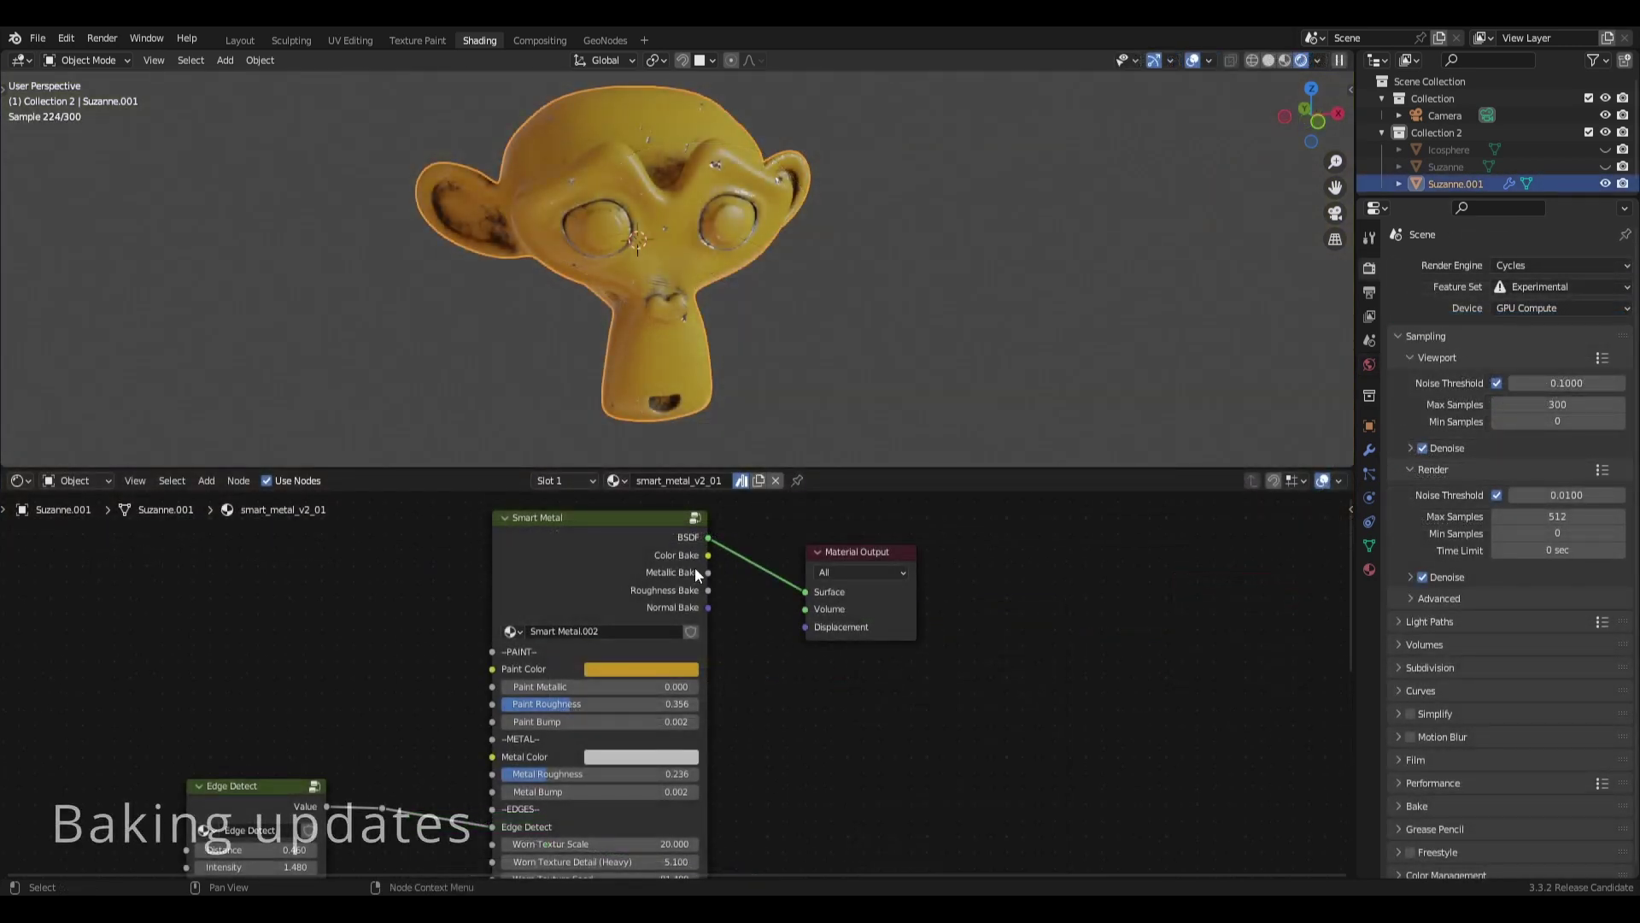
Show the Sanctus Baking settings beside the smart_metal_v2_01 node tree and collapse the Node Panel section.
{"action": "key", "text": "n"}
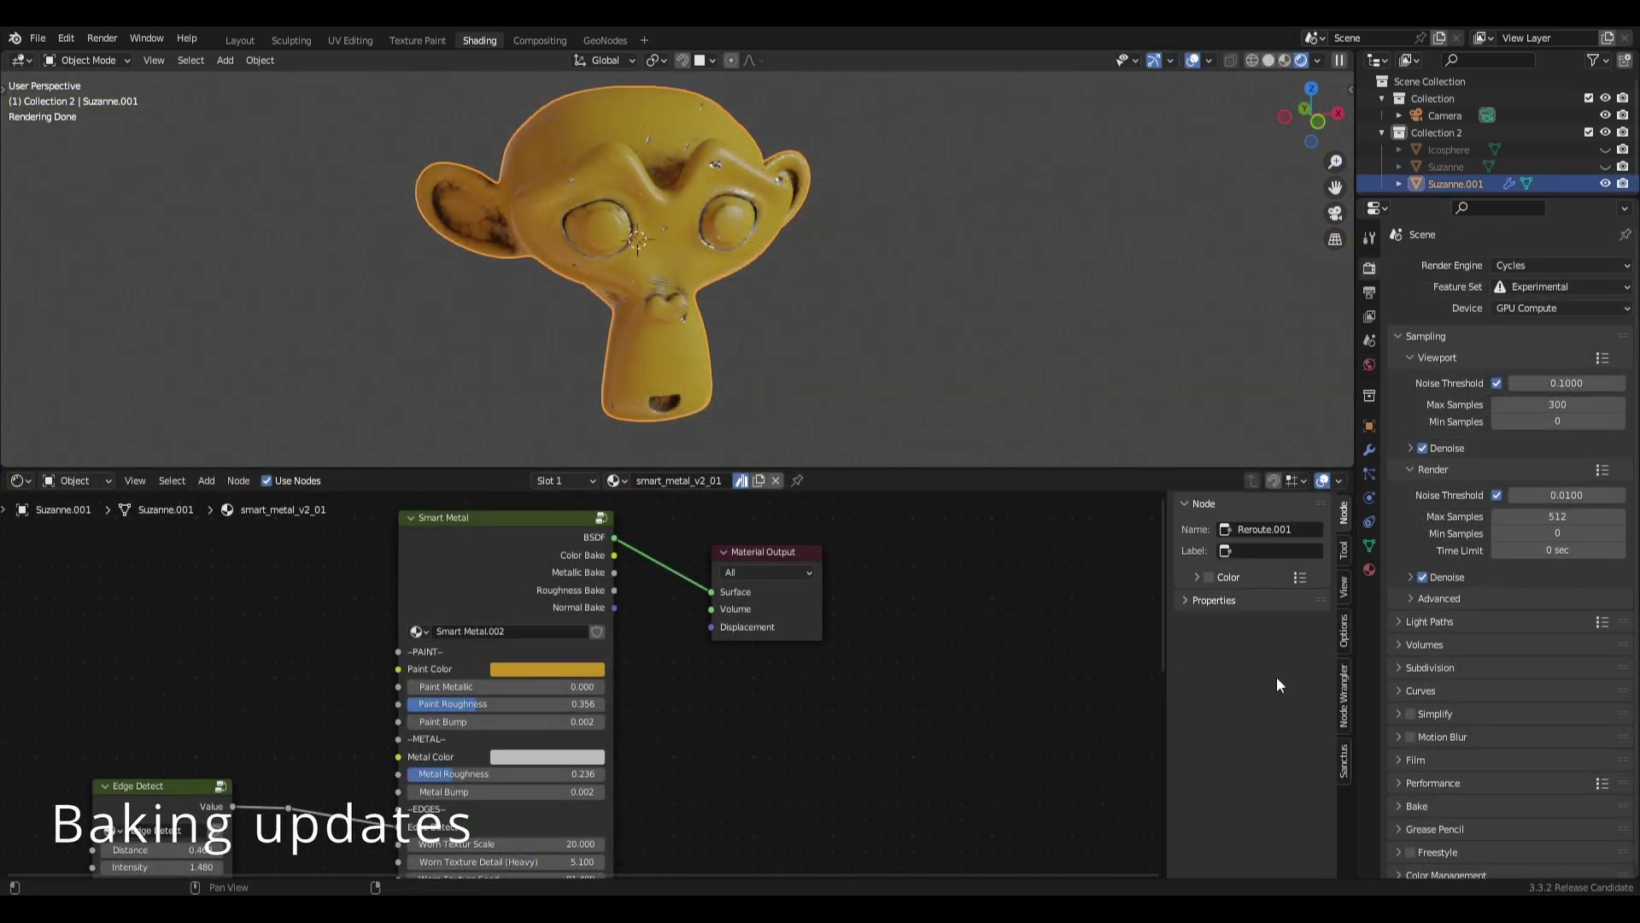
{"action": "left_click", "coordinate": [1344, 760]}
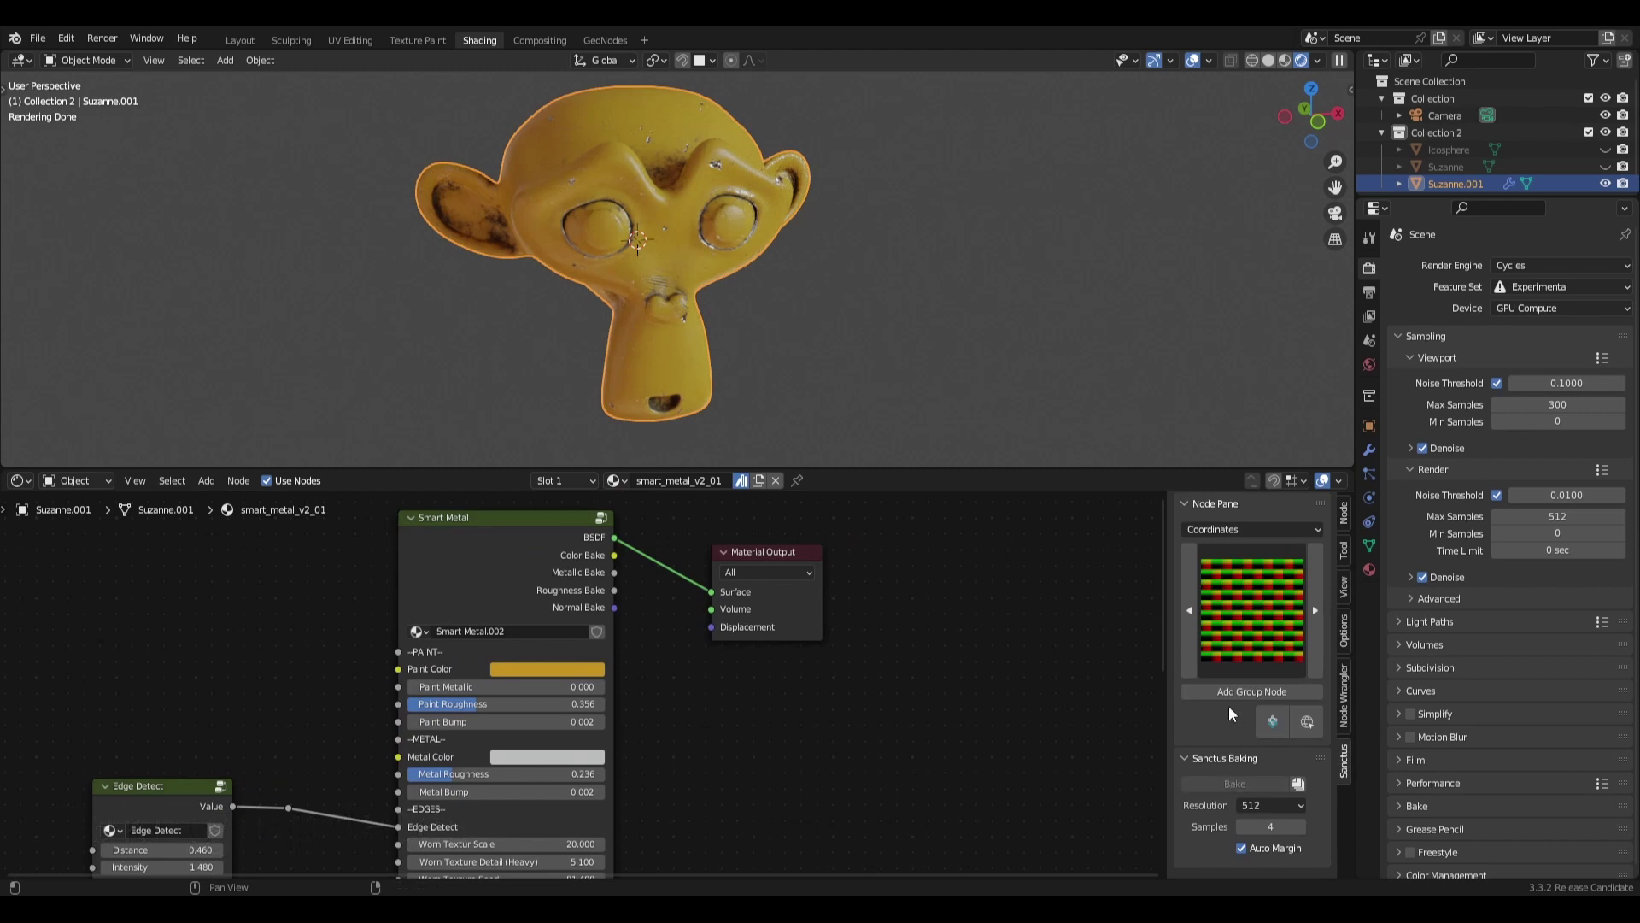
{"action": "left_click", "coordinate": [1187, 503]}
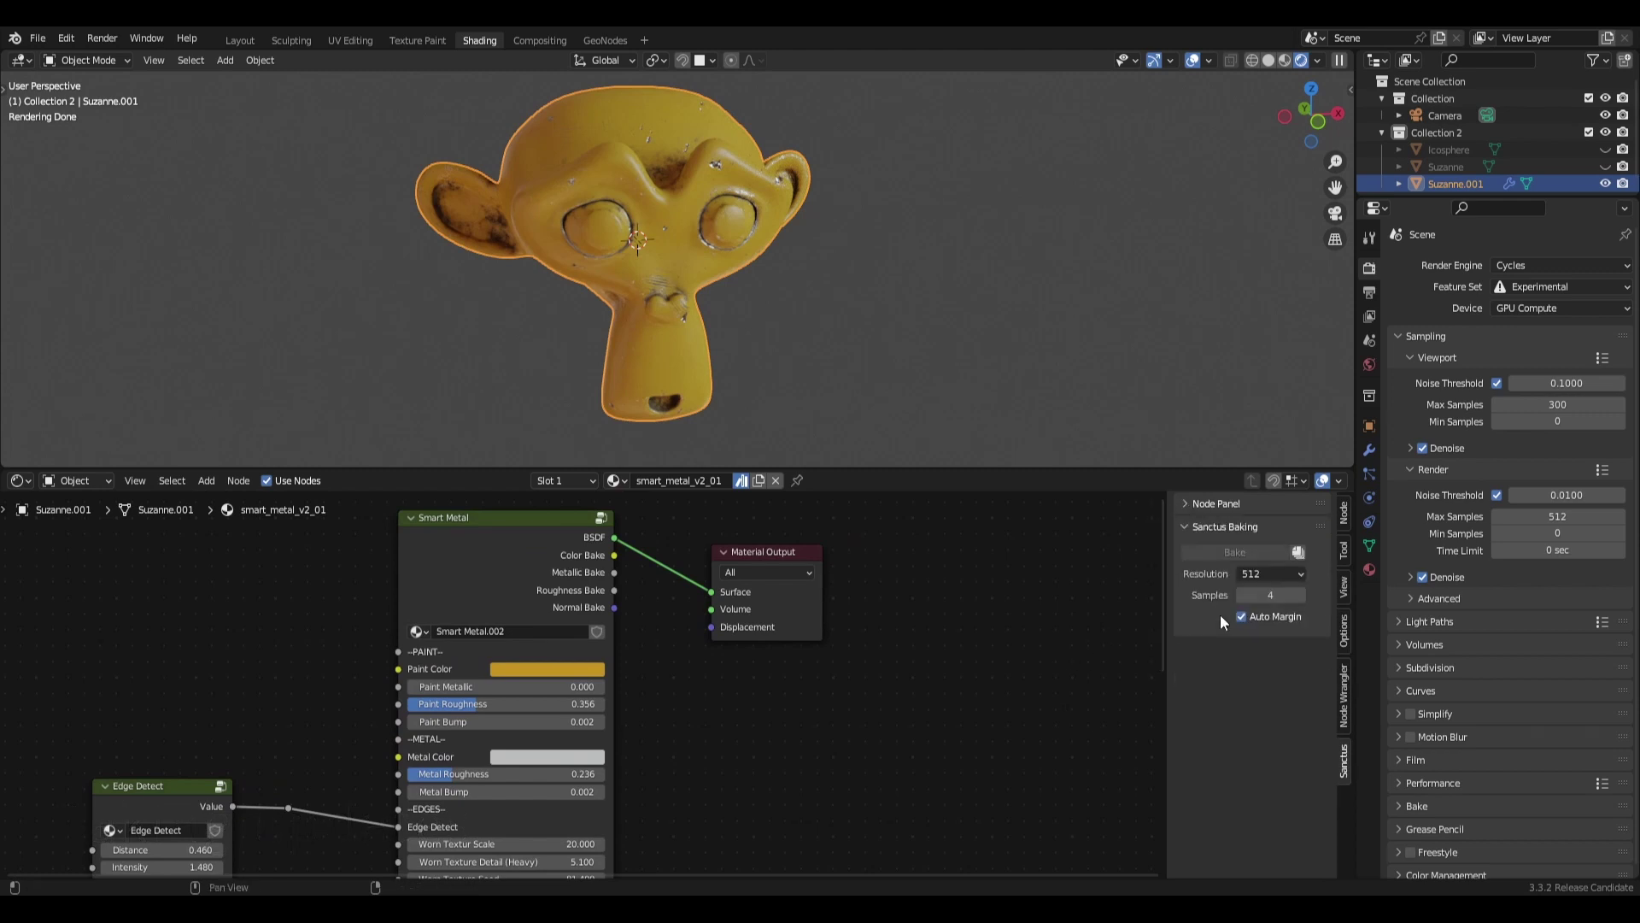
Review the baking resolution presets and briefly disable Auto Margin to show the manual Margin setting.
{"action": "left_click", "coordinate": [1266, 572]}
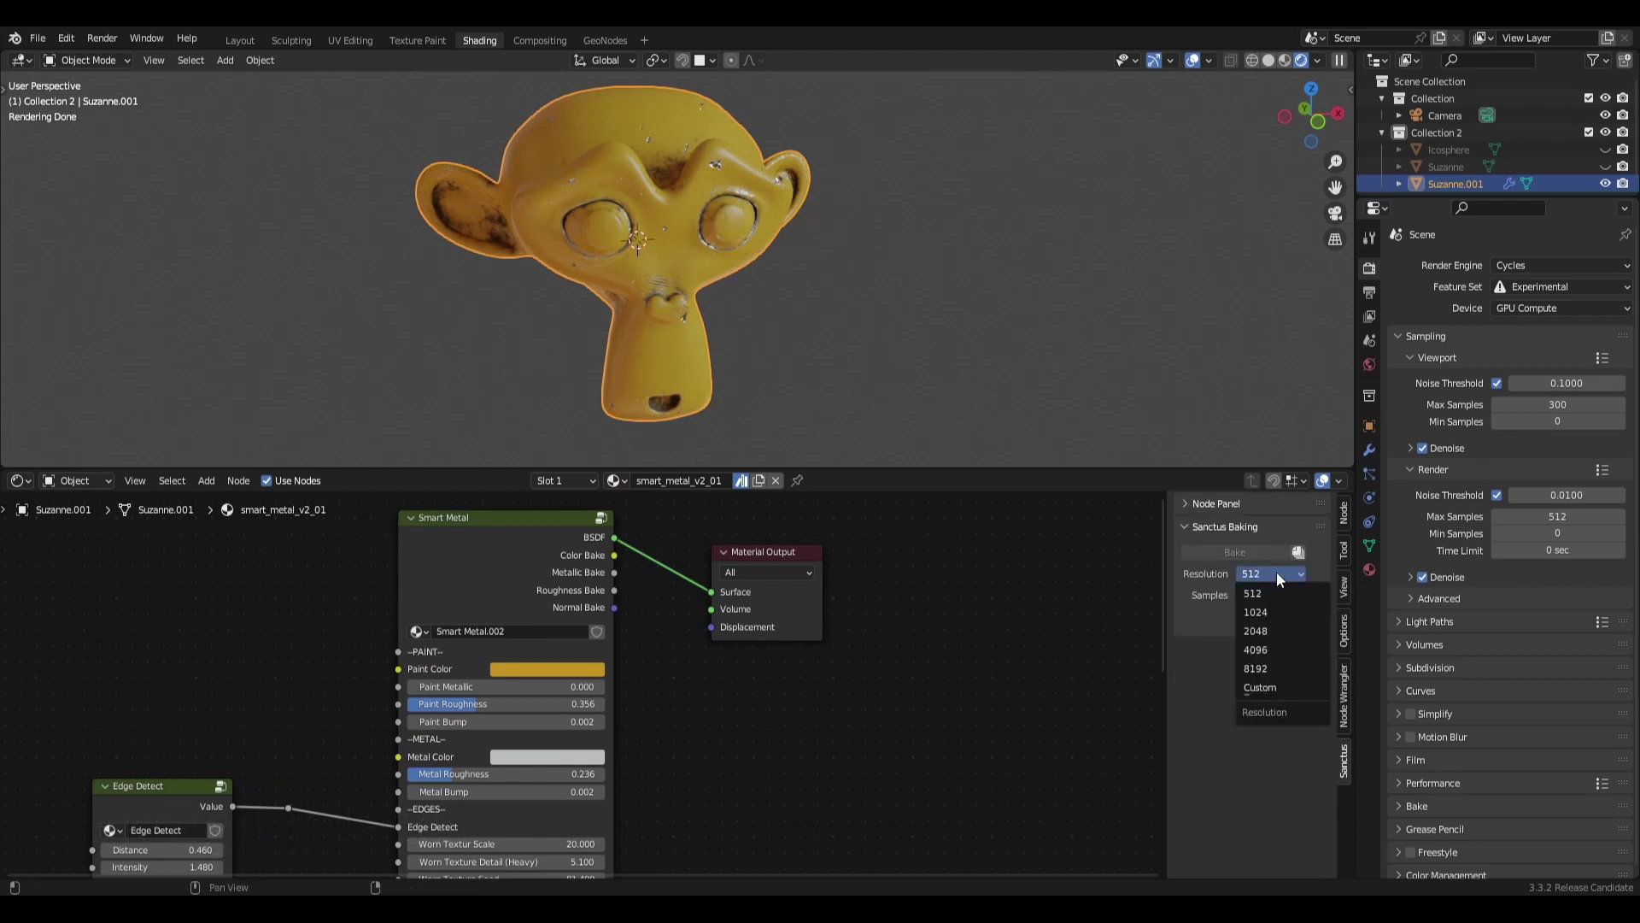
{"action": "left_click", "coordinate": [1247, 570]}
{"action": "left_click", "coordinate": [1256, 573]}
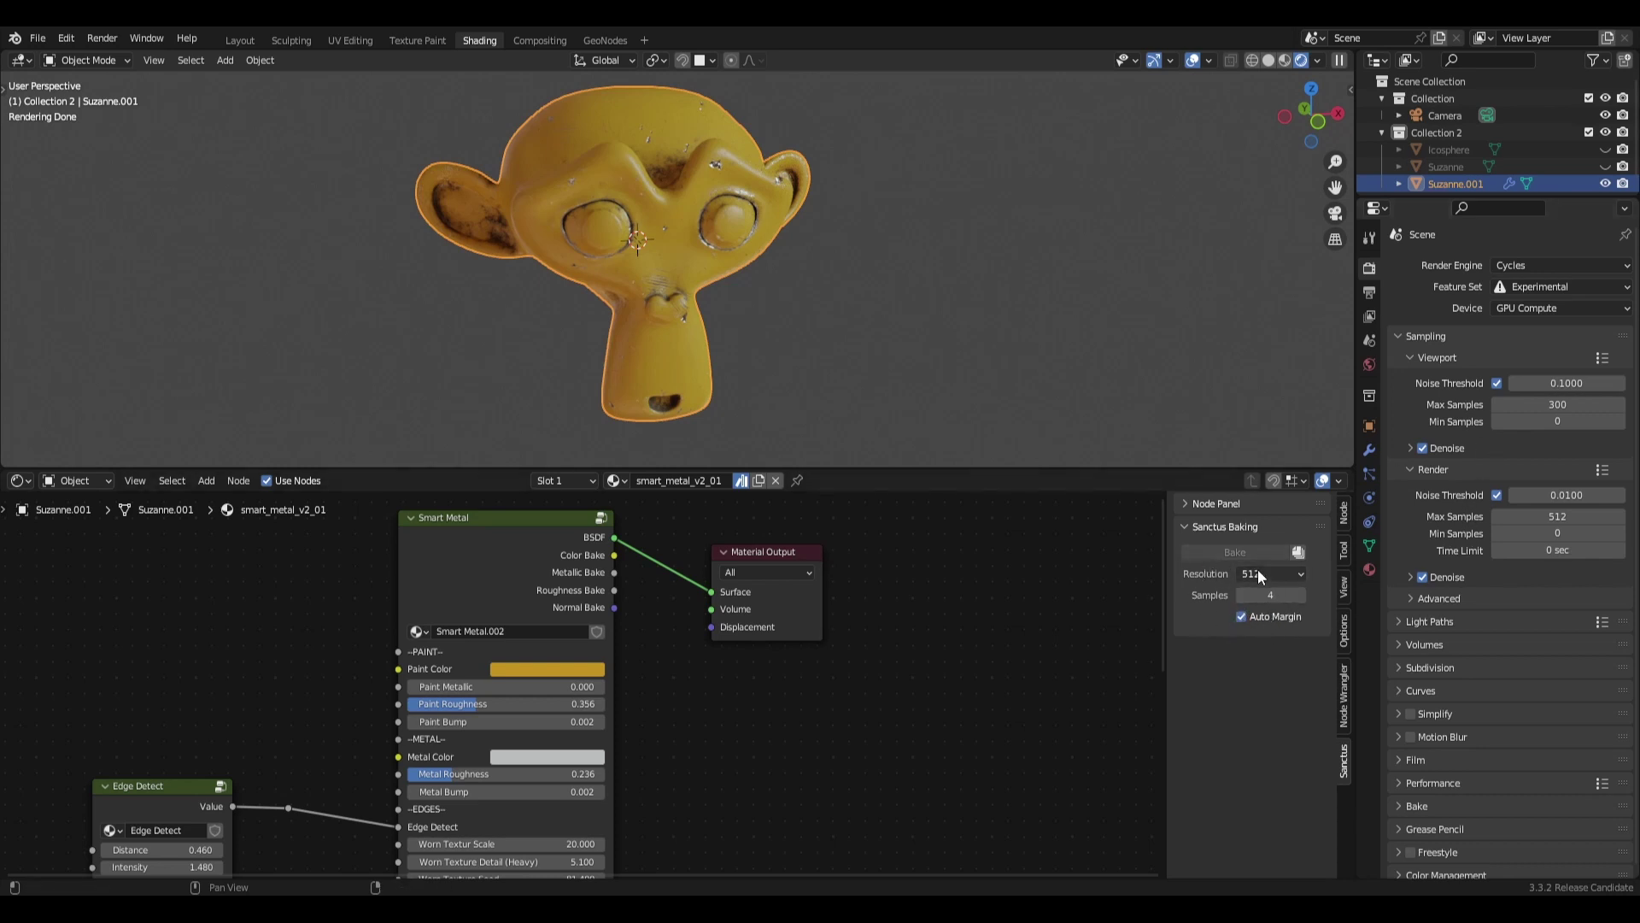
{"action": "left_click", "coordinate": [1241, 617]}
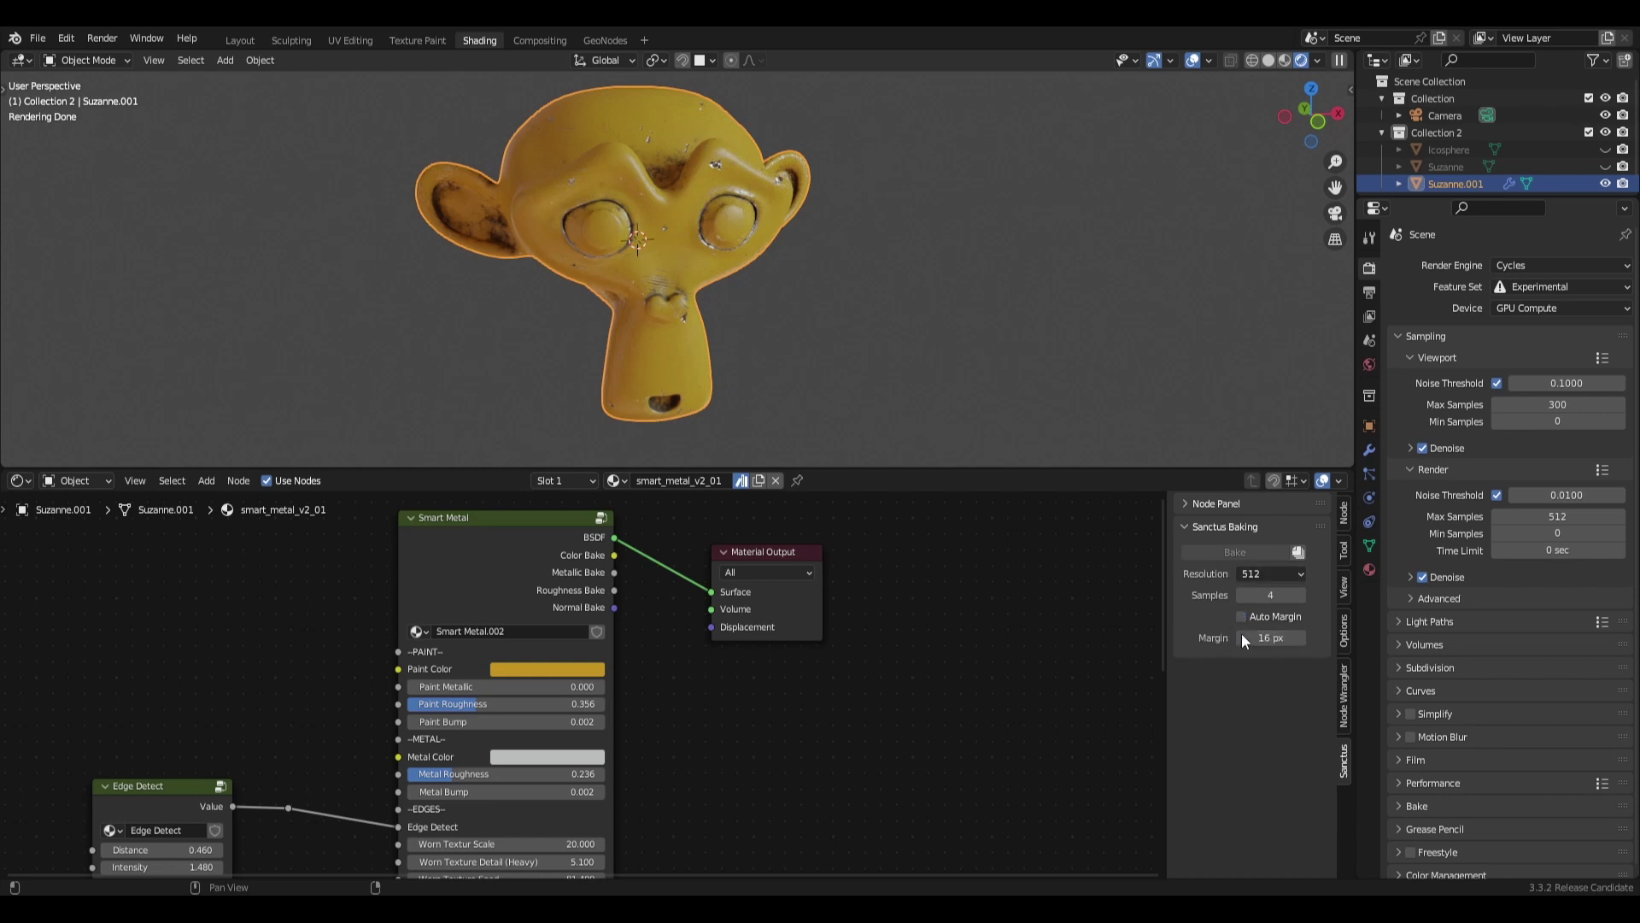
{"action": "left_click", "coordinate": [1241, 617]}
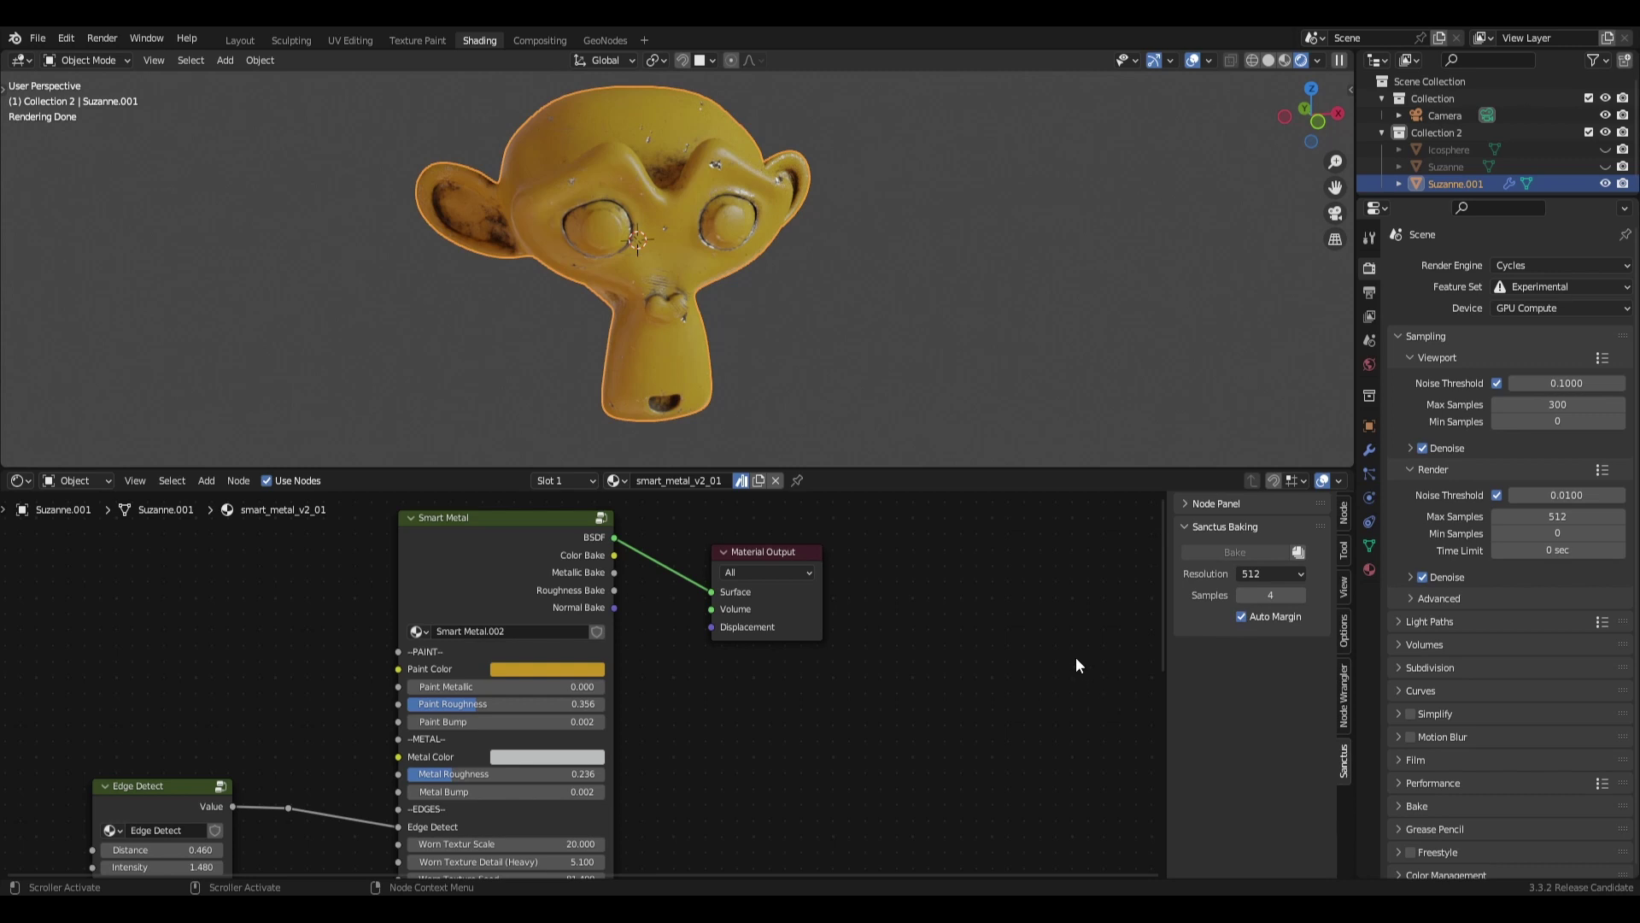
Switch the 3D viewport to solid shading and show the Sanctus Library materials browser beside the monkey.
{"action": "mouse_move", "coordinate": [810, 294]}
{"action": "middle_mouse_down"}
{"action": "mouse_move", "coordinate": [846, 305]}
{"action": "mouse_move", "coordinate": [807, 311]}
{"action": "middle_mouse_up"}
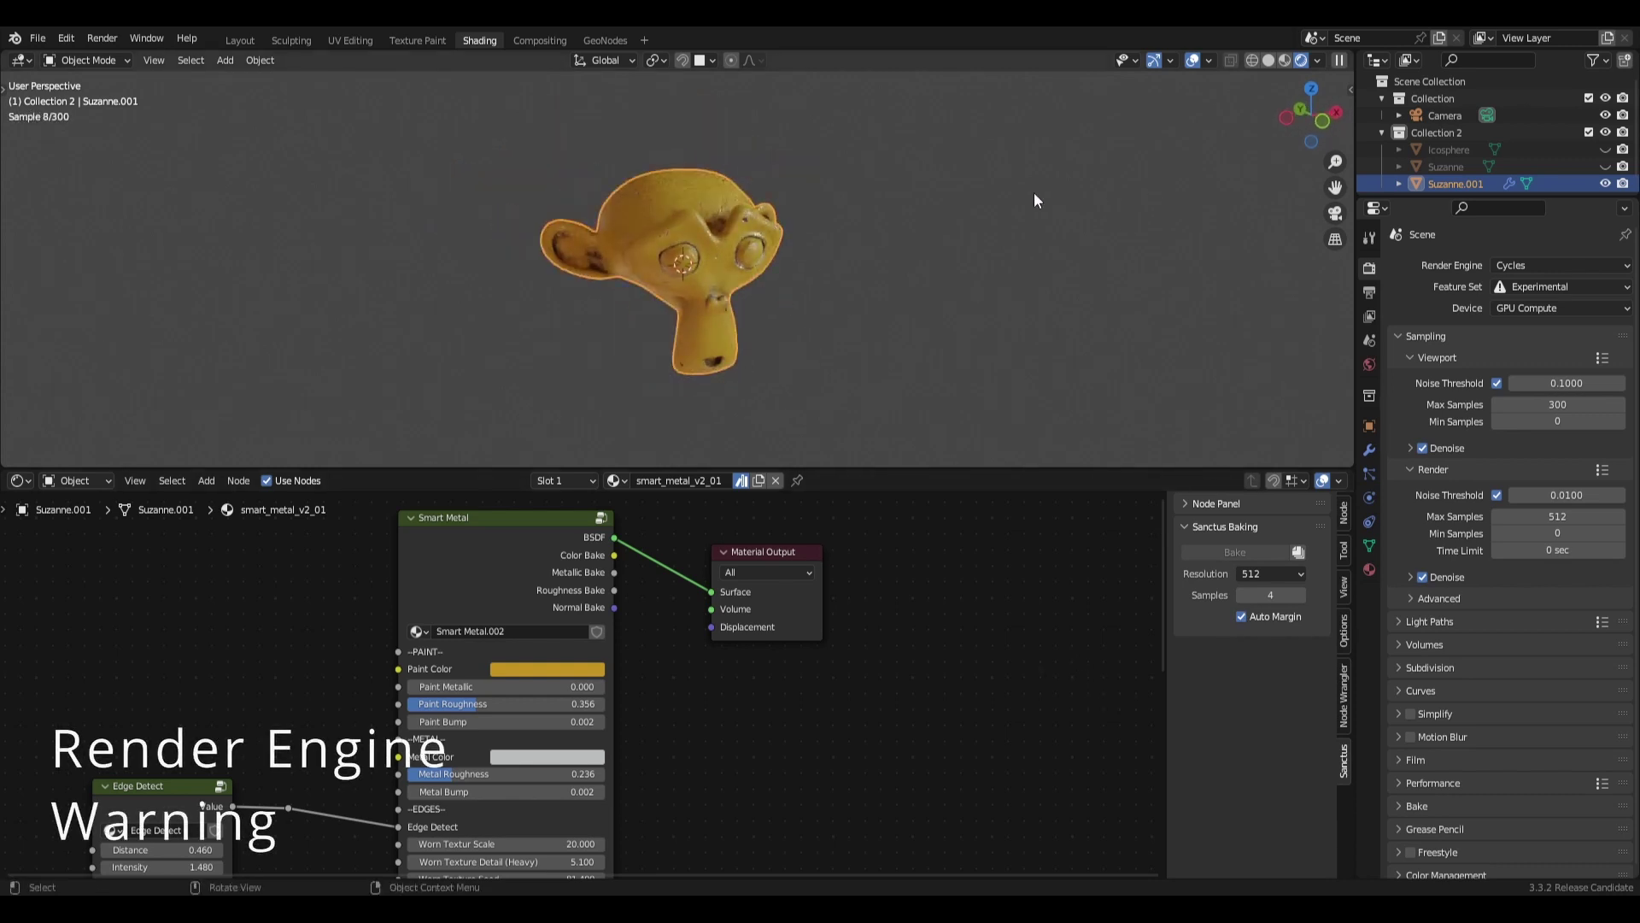
{"action": "left_click", "coordinate": [1283, 60]}
{"action": "key", "text": "z"}
{"action": "key", "text": "n"}
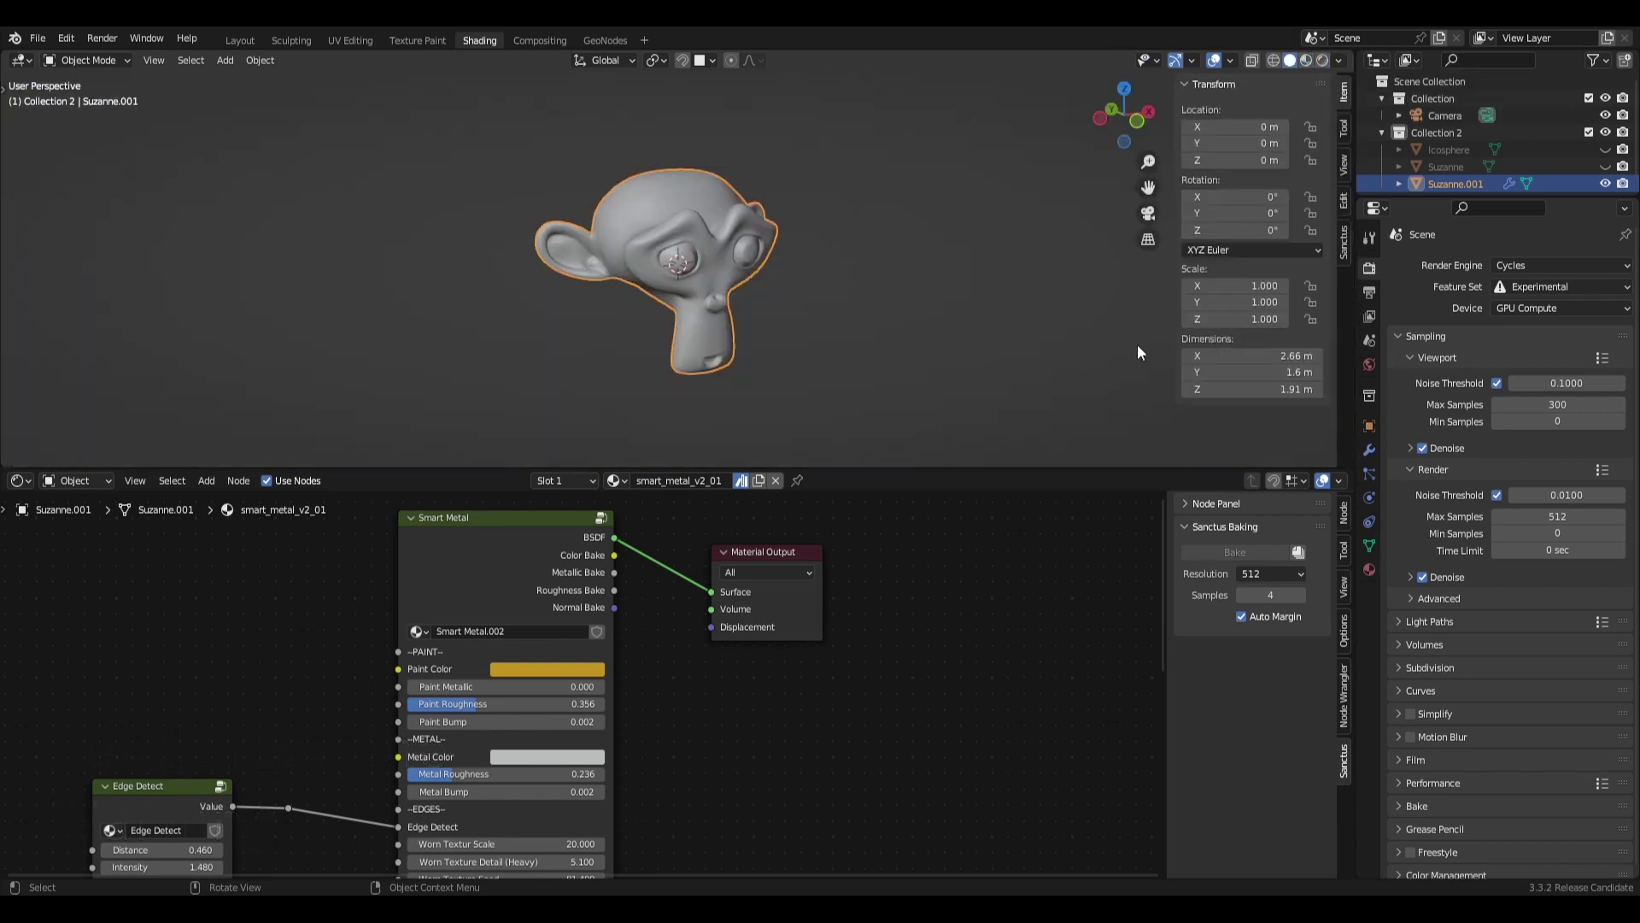
{"action": "left_click", "coordinate": [1343, 243]}
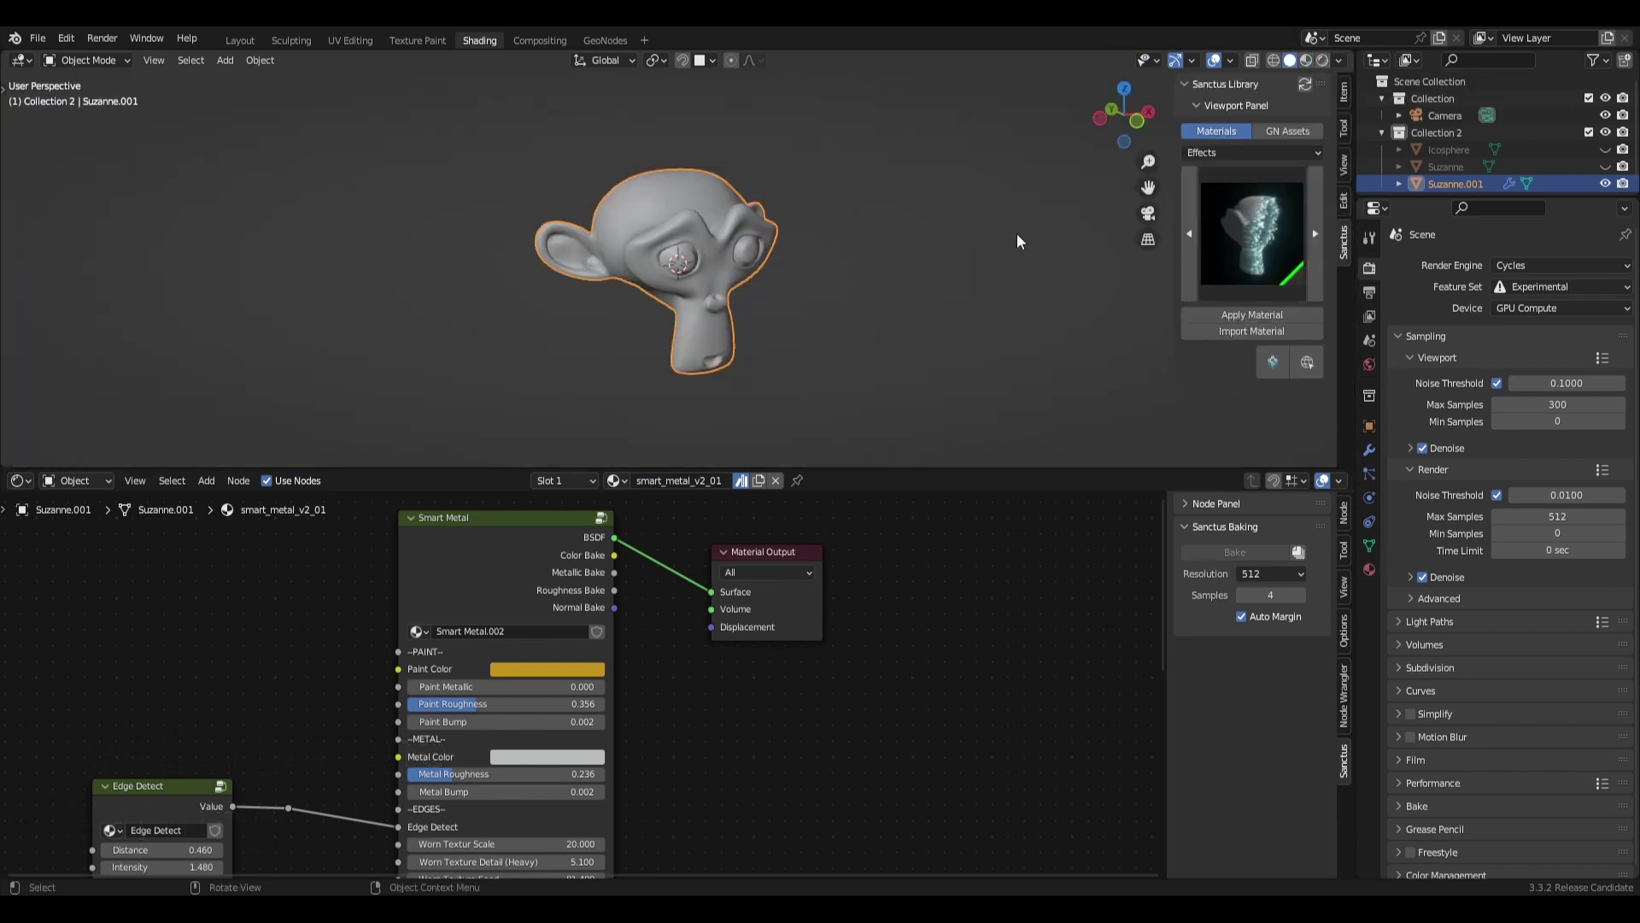
Switch the render engine to Eevee and try to apply the asphalt material from the Buildings category to the monkey.
{"action": "left_click", "coordinate": [1516, 265]}
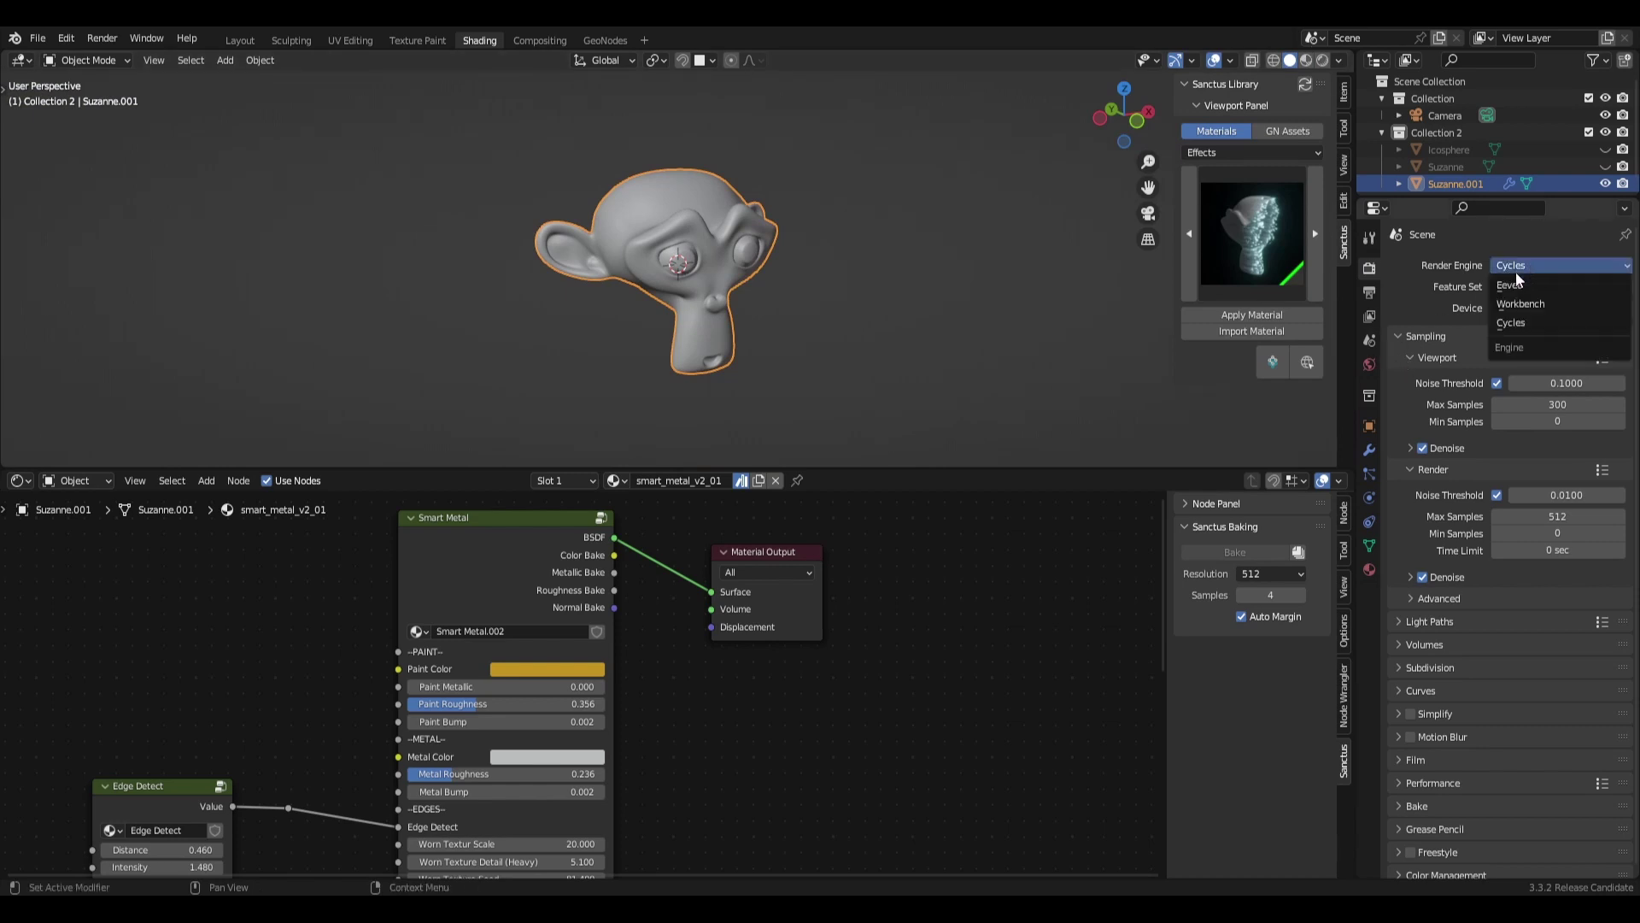
{"action": "left_click", "coordinate": [1521, 280]}
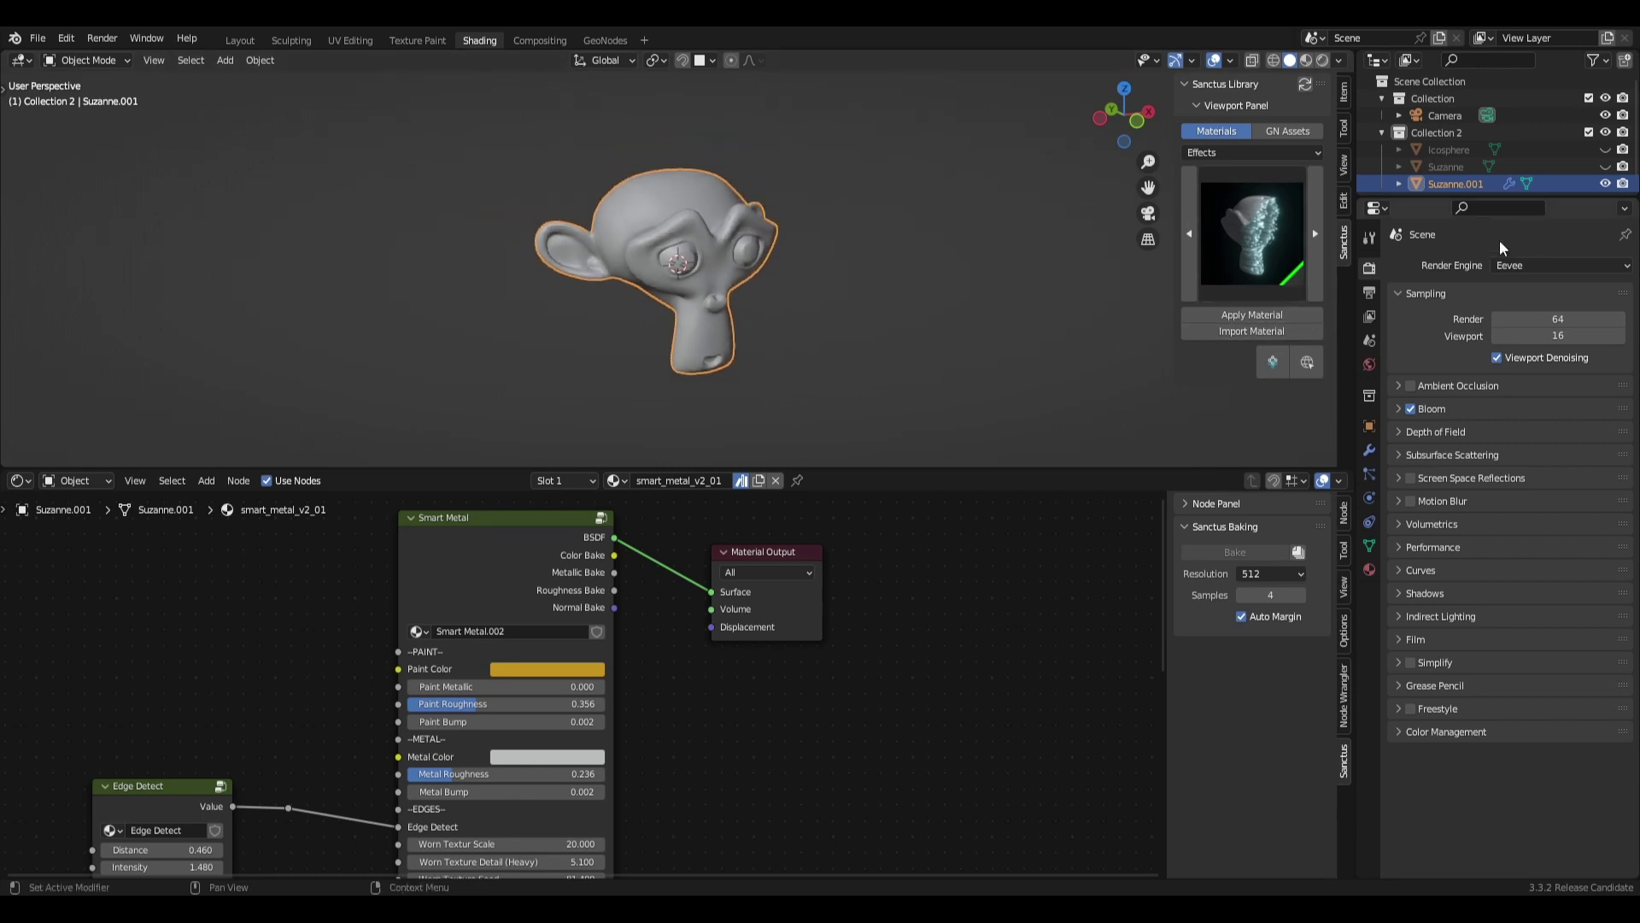
{"action": "left_click", "coordinate": [1255, 249]}
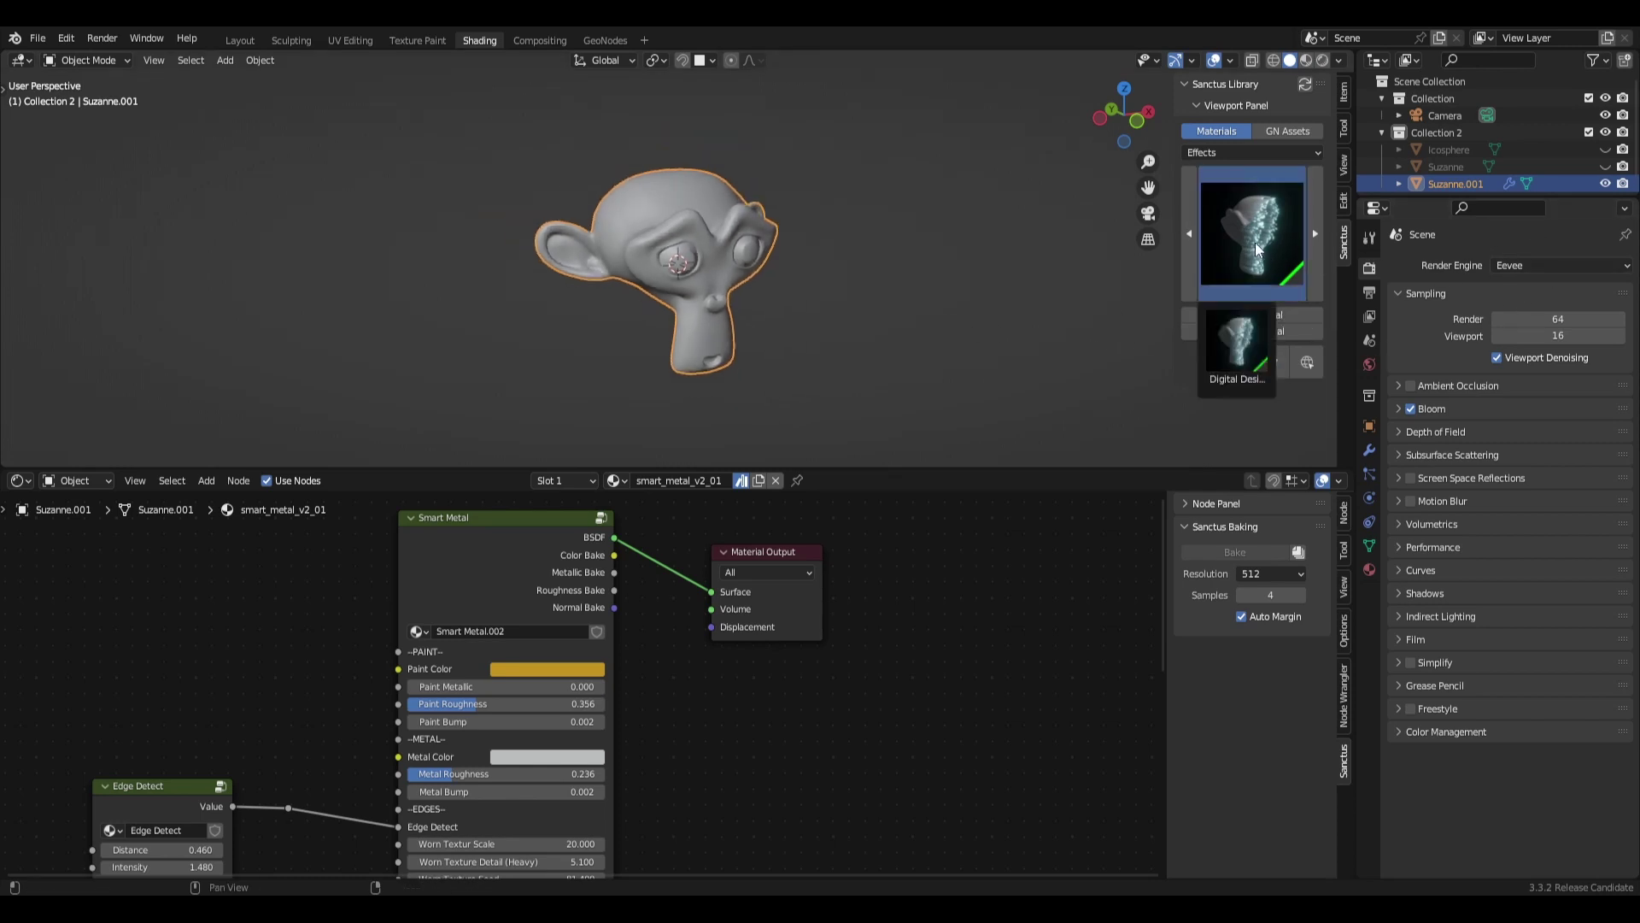
{"action": "left_click", "coordinate": [1262, 154]}
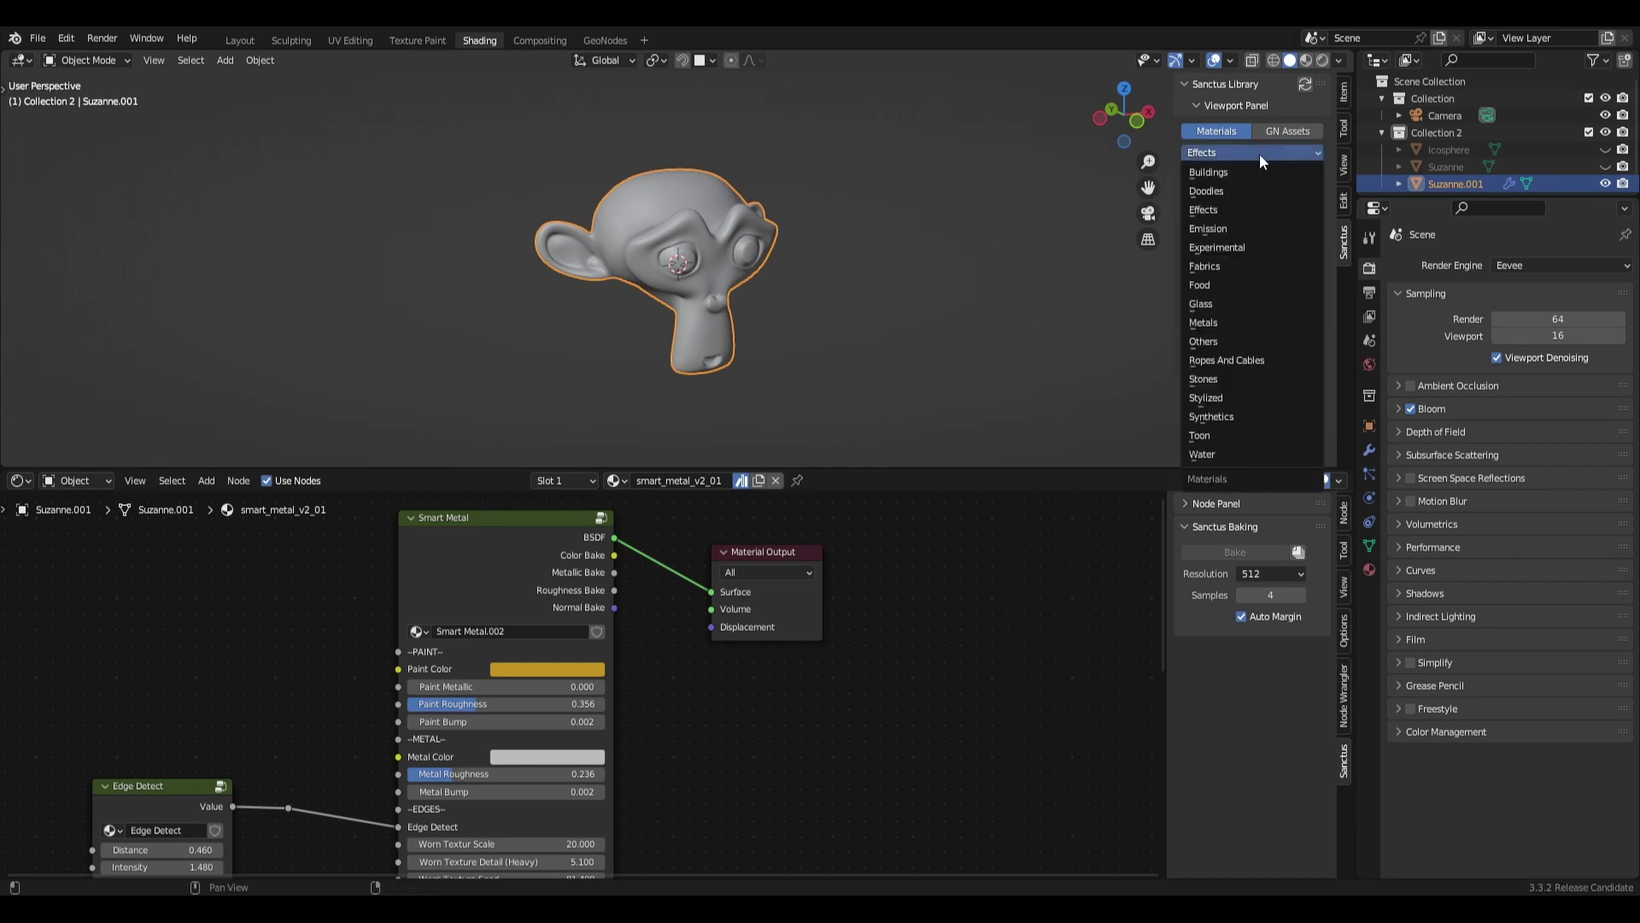
{"action": "left_click", "coordinate": [1231, 173]}
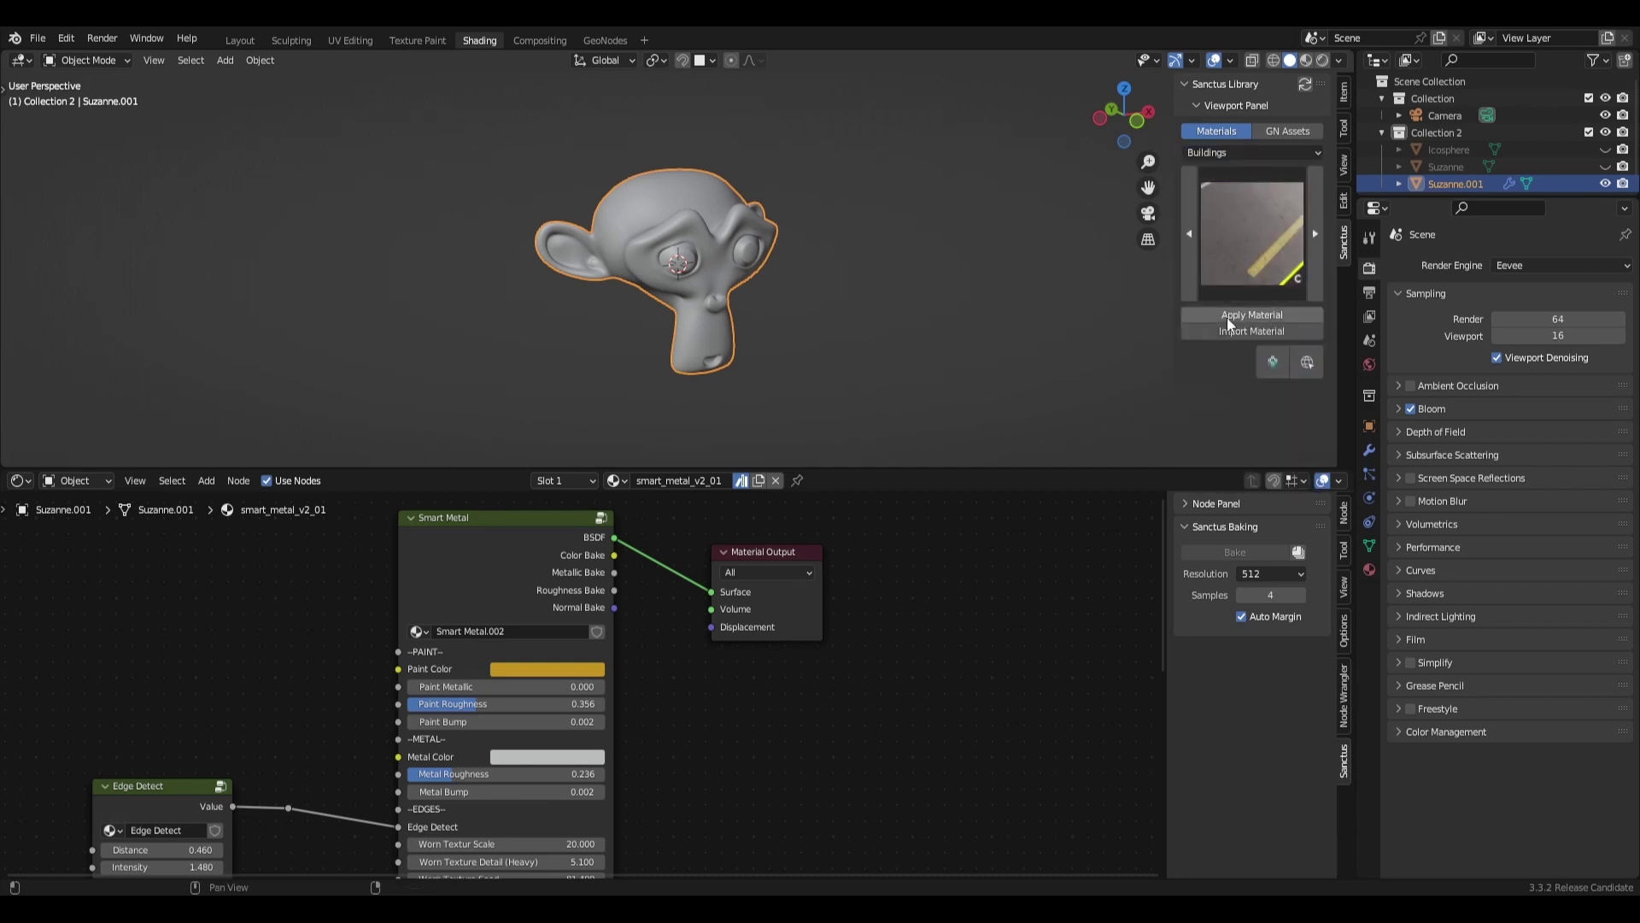
{"action": "left_click", "coordinate": [1258, 316]}
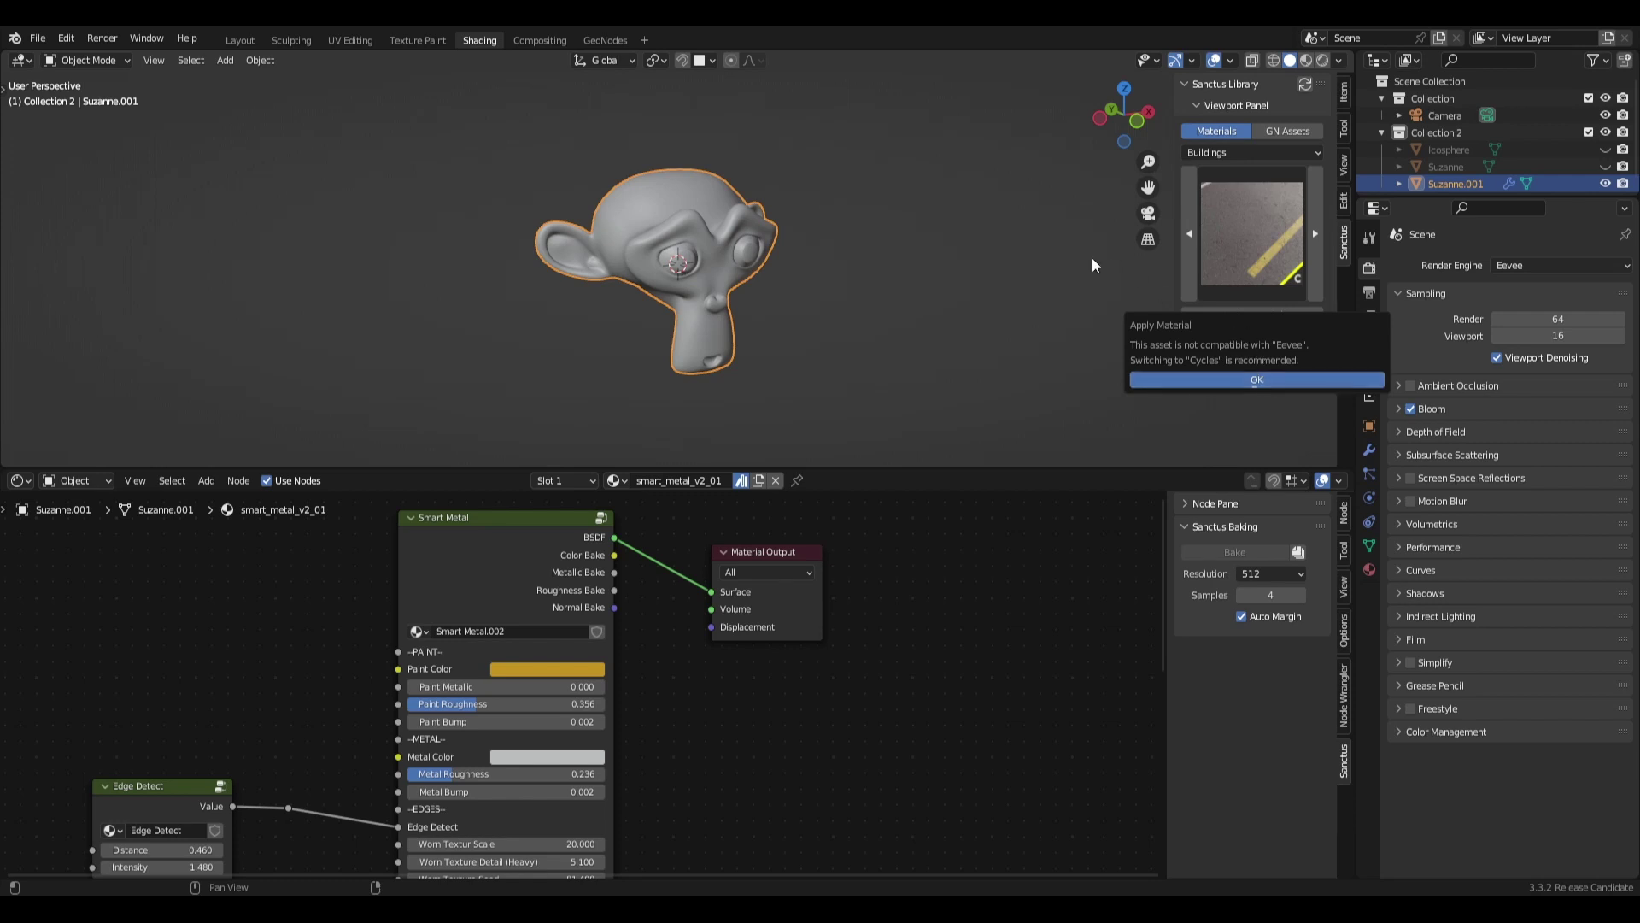
Switch the render engine to Cycles and try to apply the pink and blue halftone Toon material, then deselect the monkey.
{"action": "left_click", "coordinate": [1497, 266]}
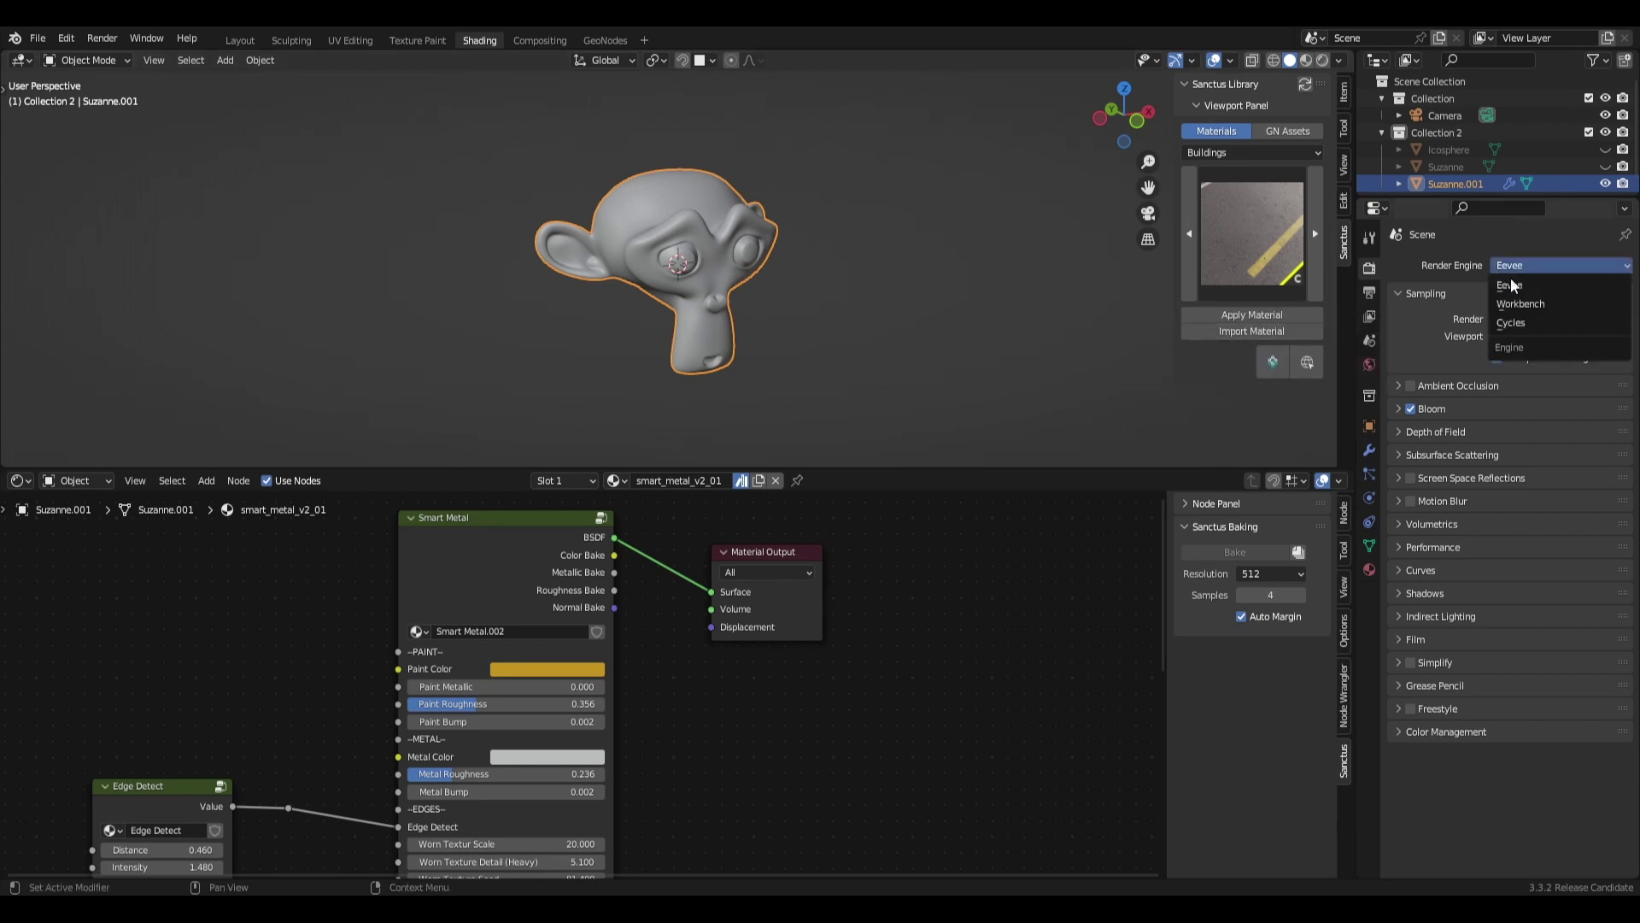
{"action": "left_click", "coordinate": [1519, 324]}
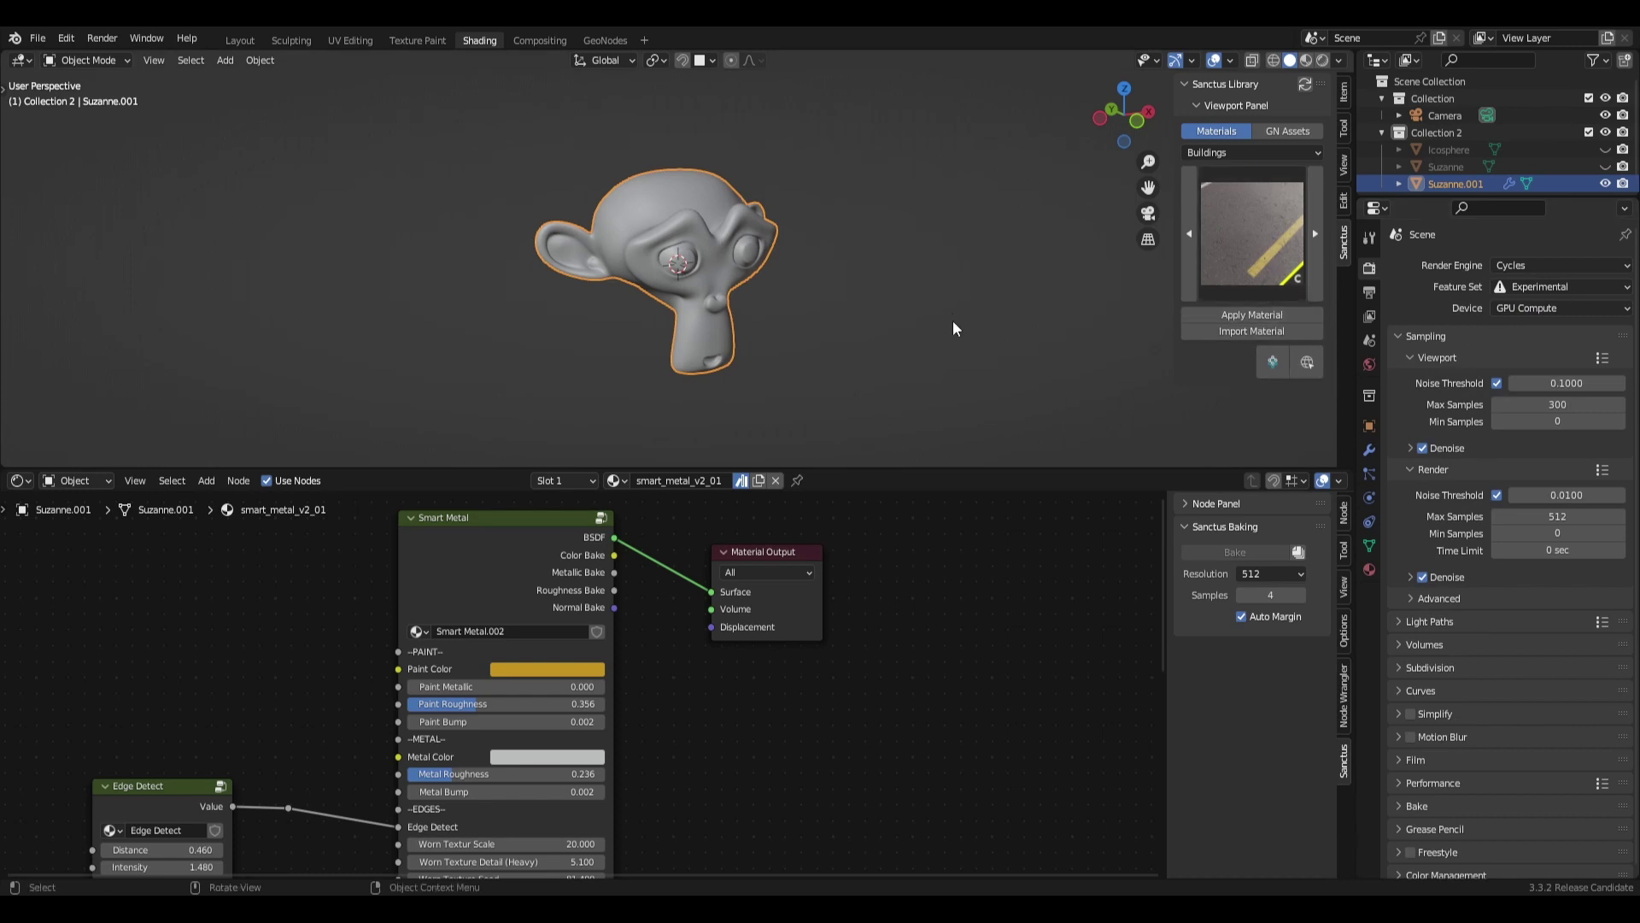
{"action": "left_click", "coordinate": [1243, 152]}
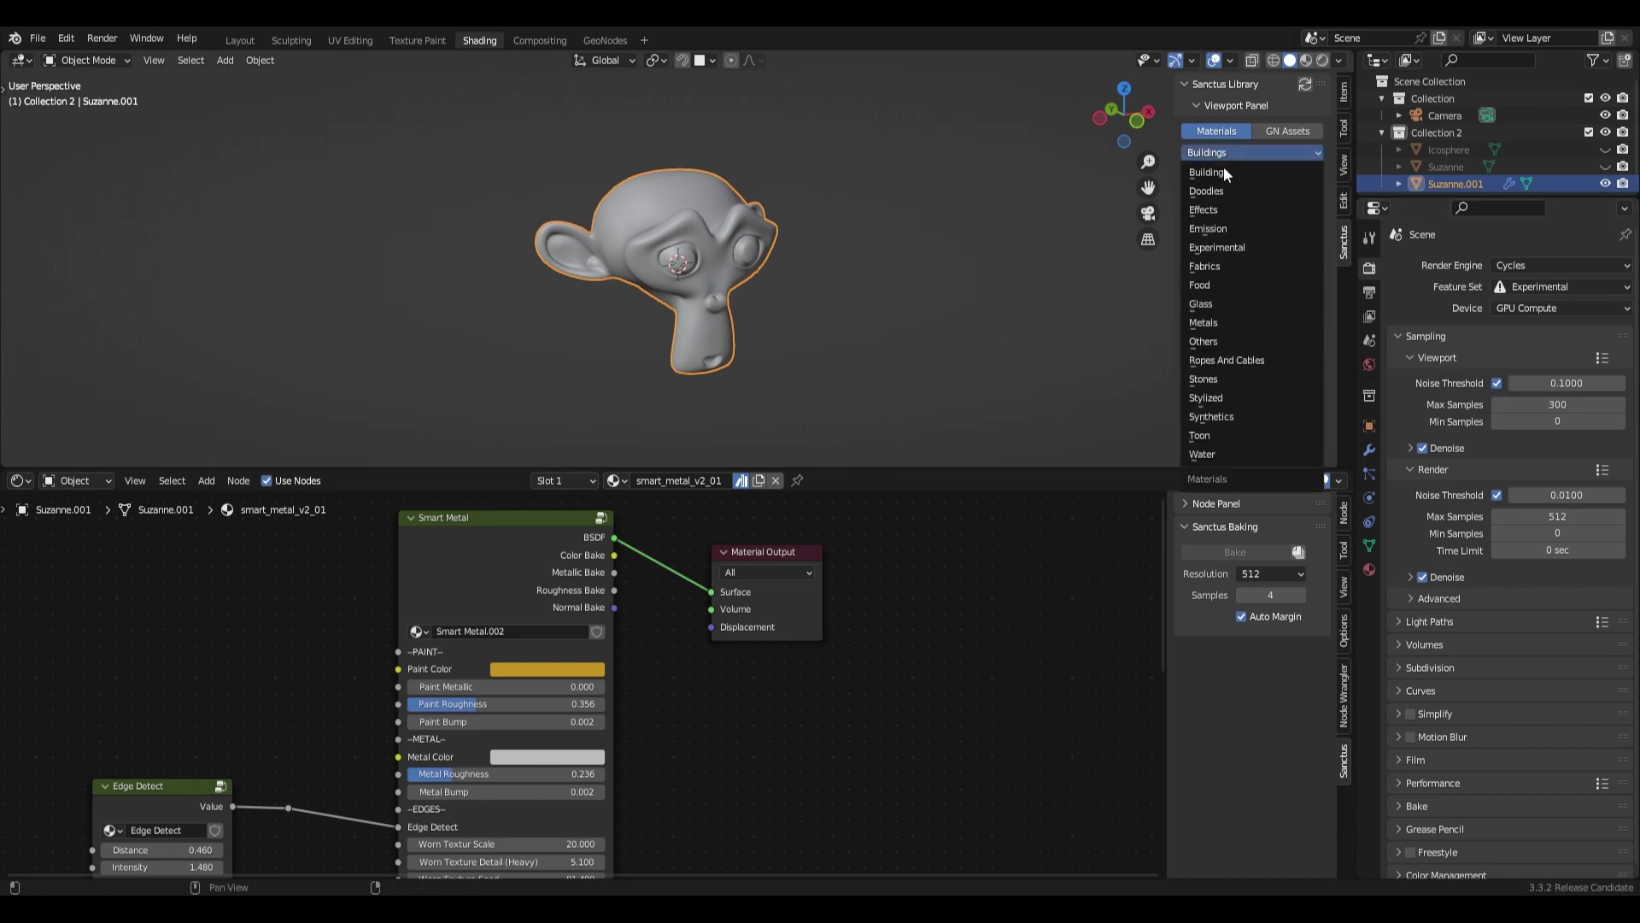
{"action": "left_click", "coordinate": [1222, 434]}
{"action": "left_click", "coordinate": [1280, 260]}
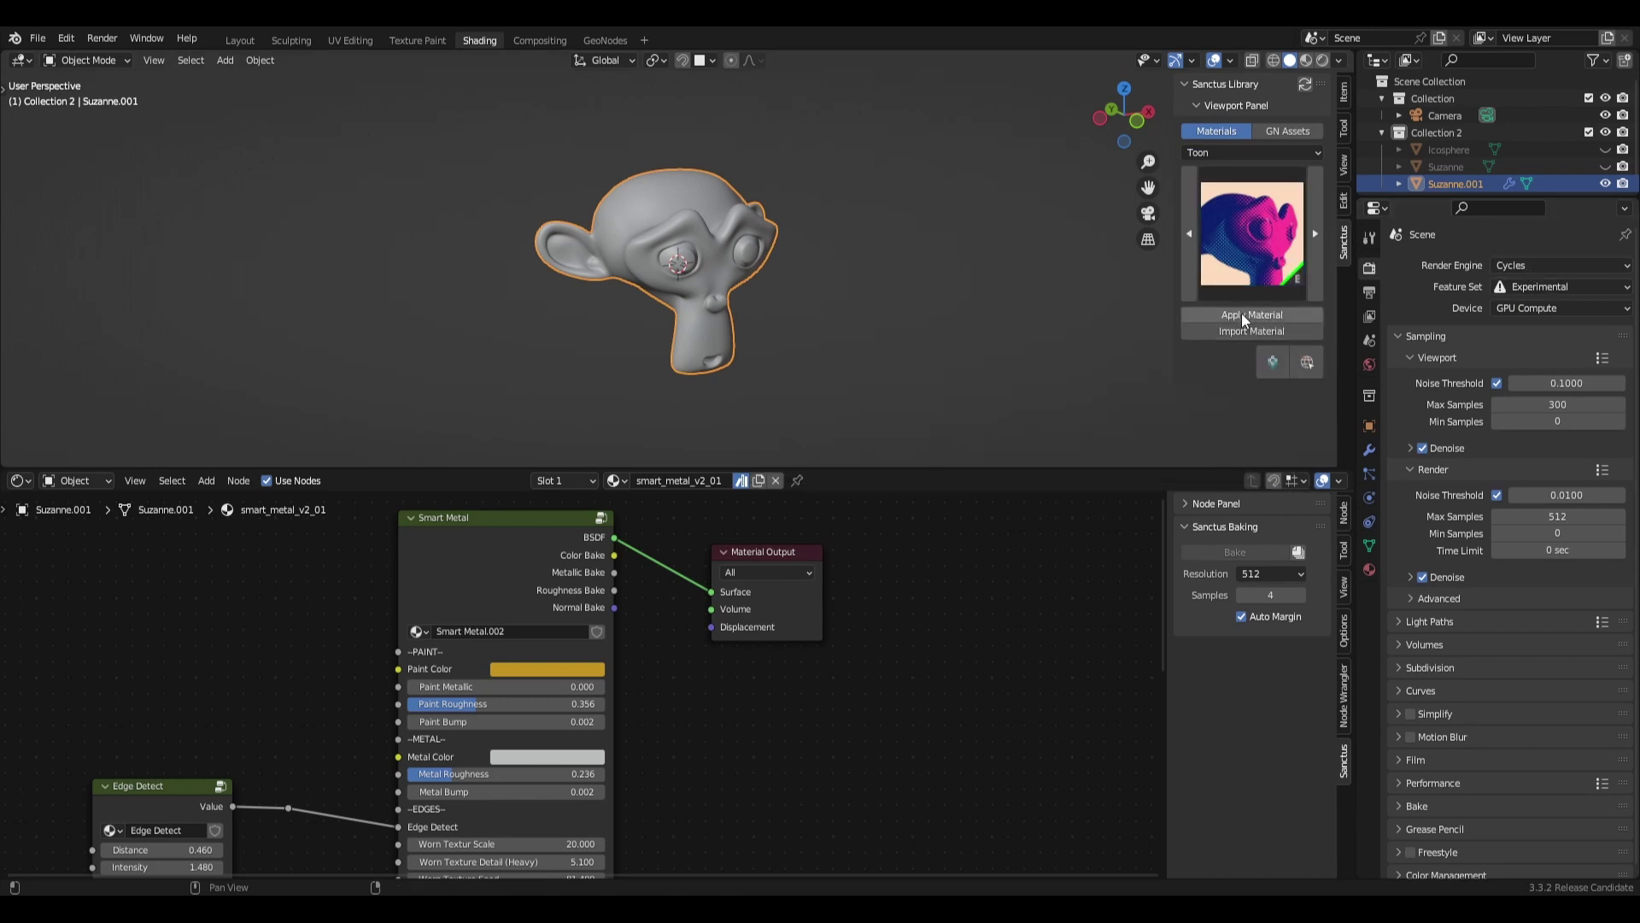
{"action": "left_click", "coordinate": [1242, 313]}
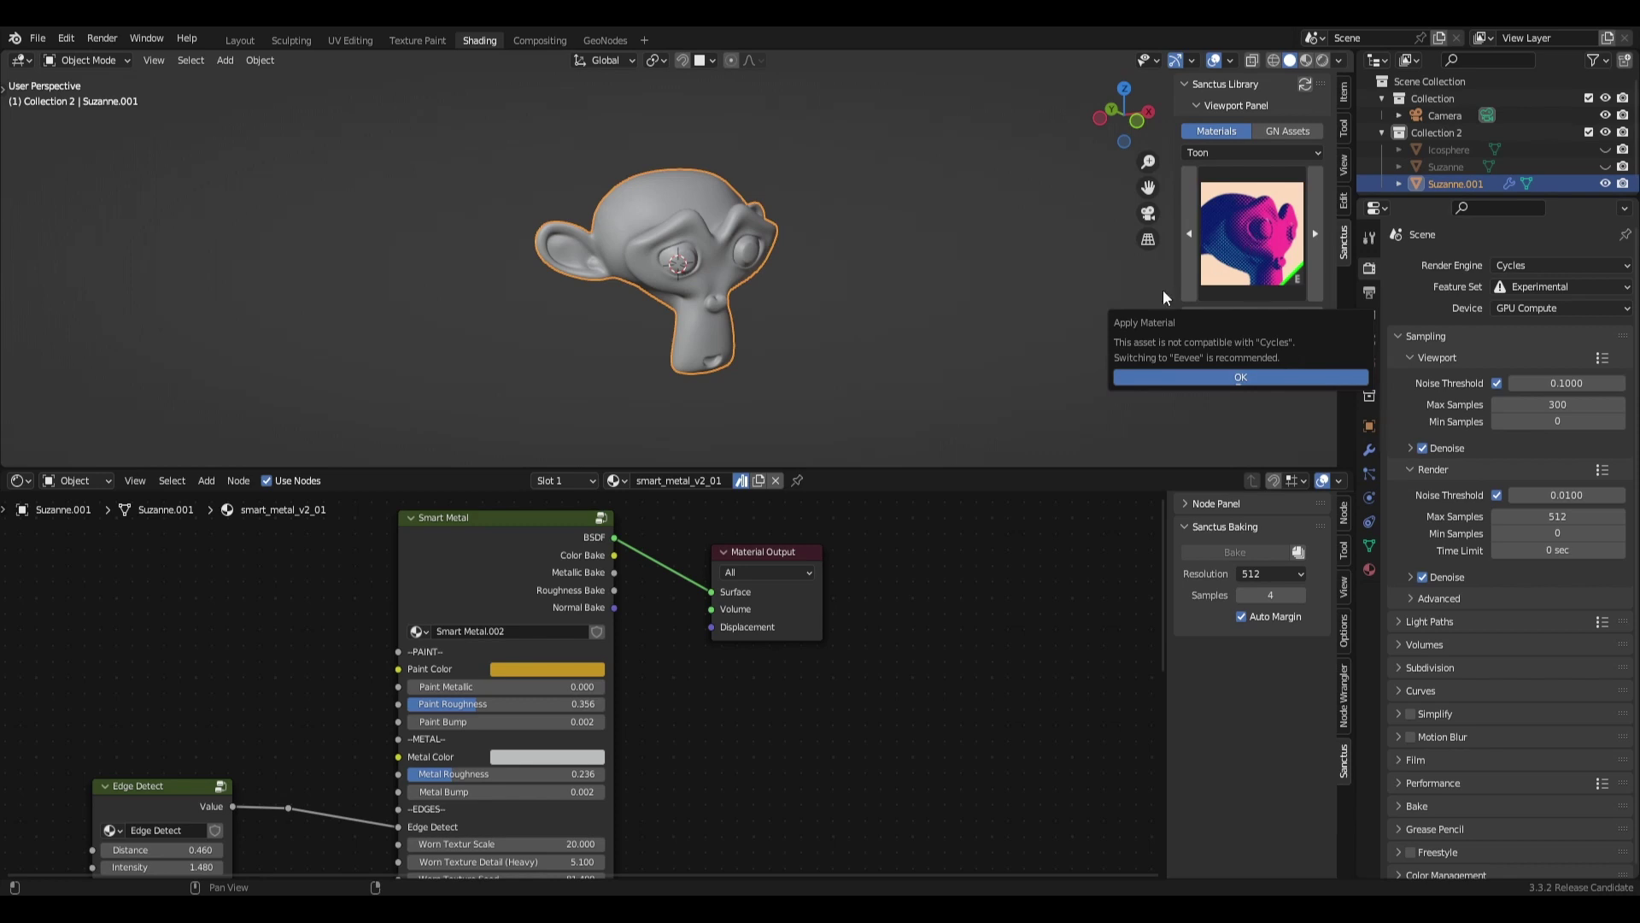
{"action": "left_click", "coordinate": [864, 428]}
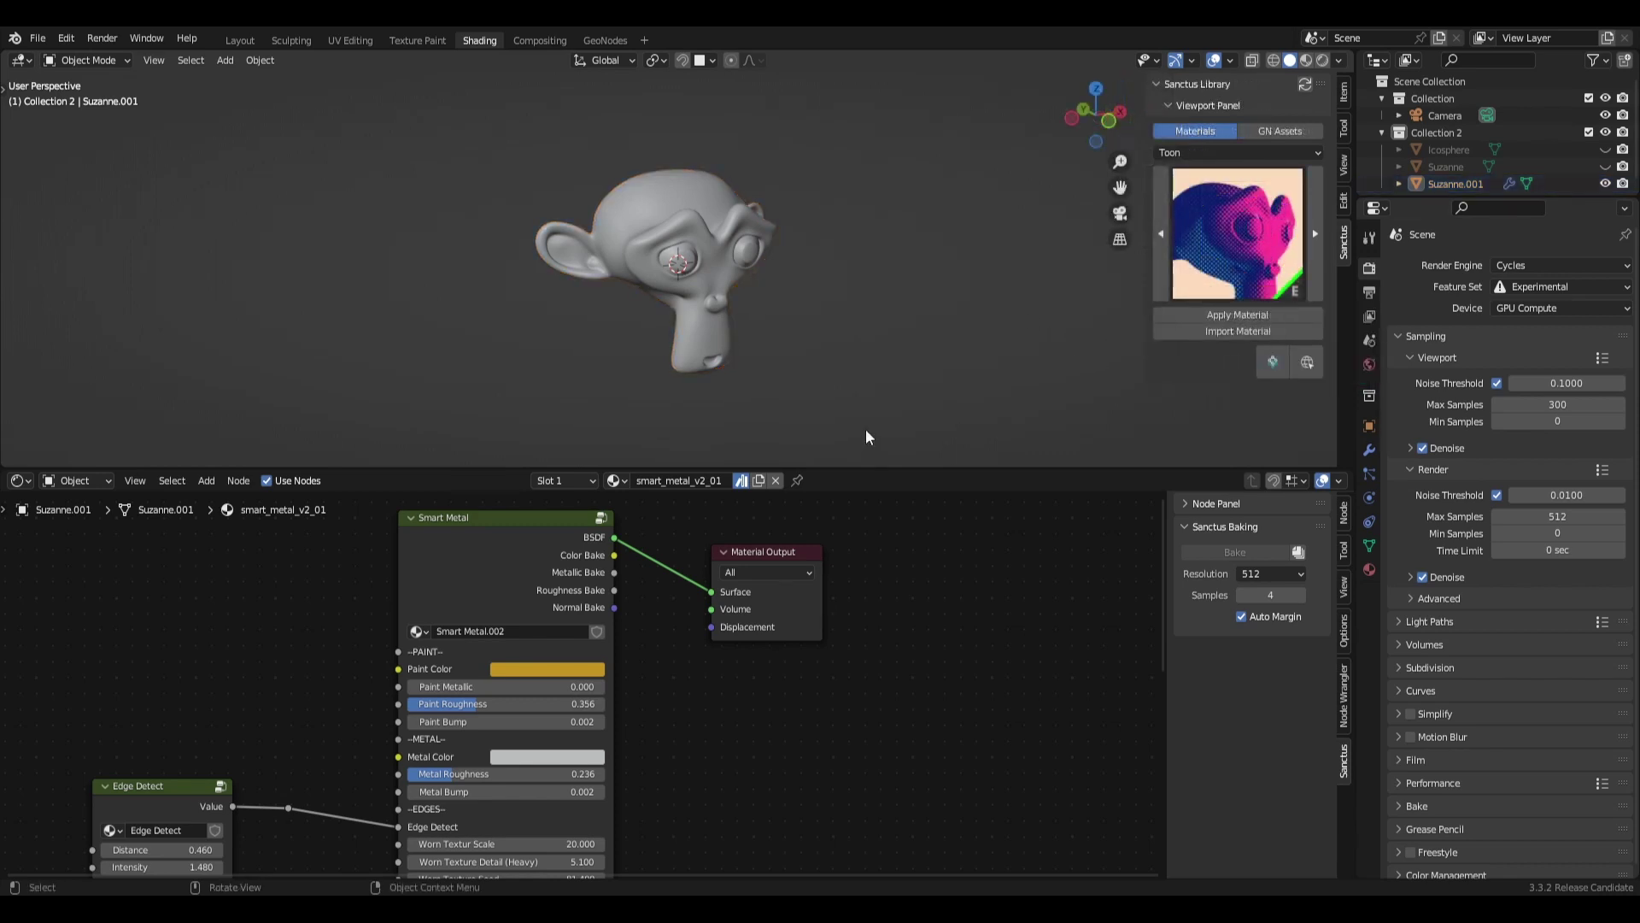